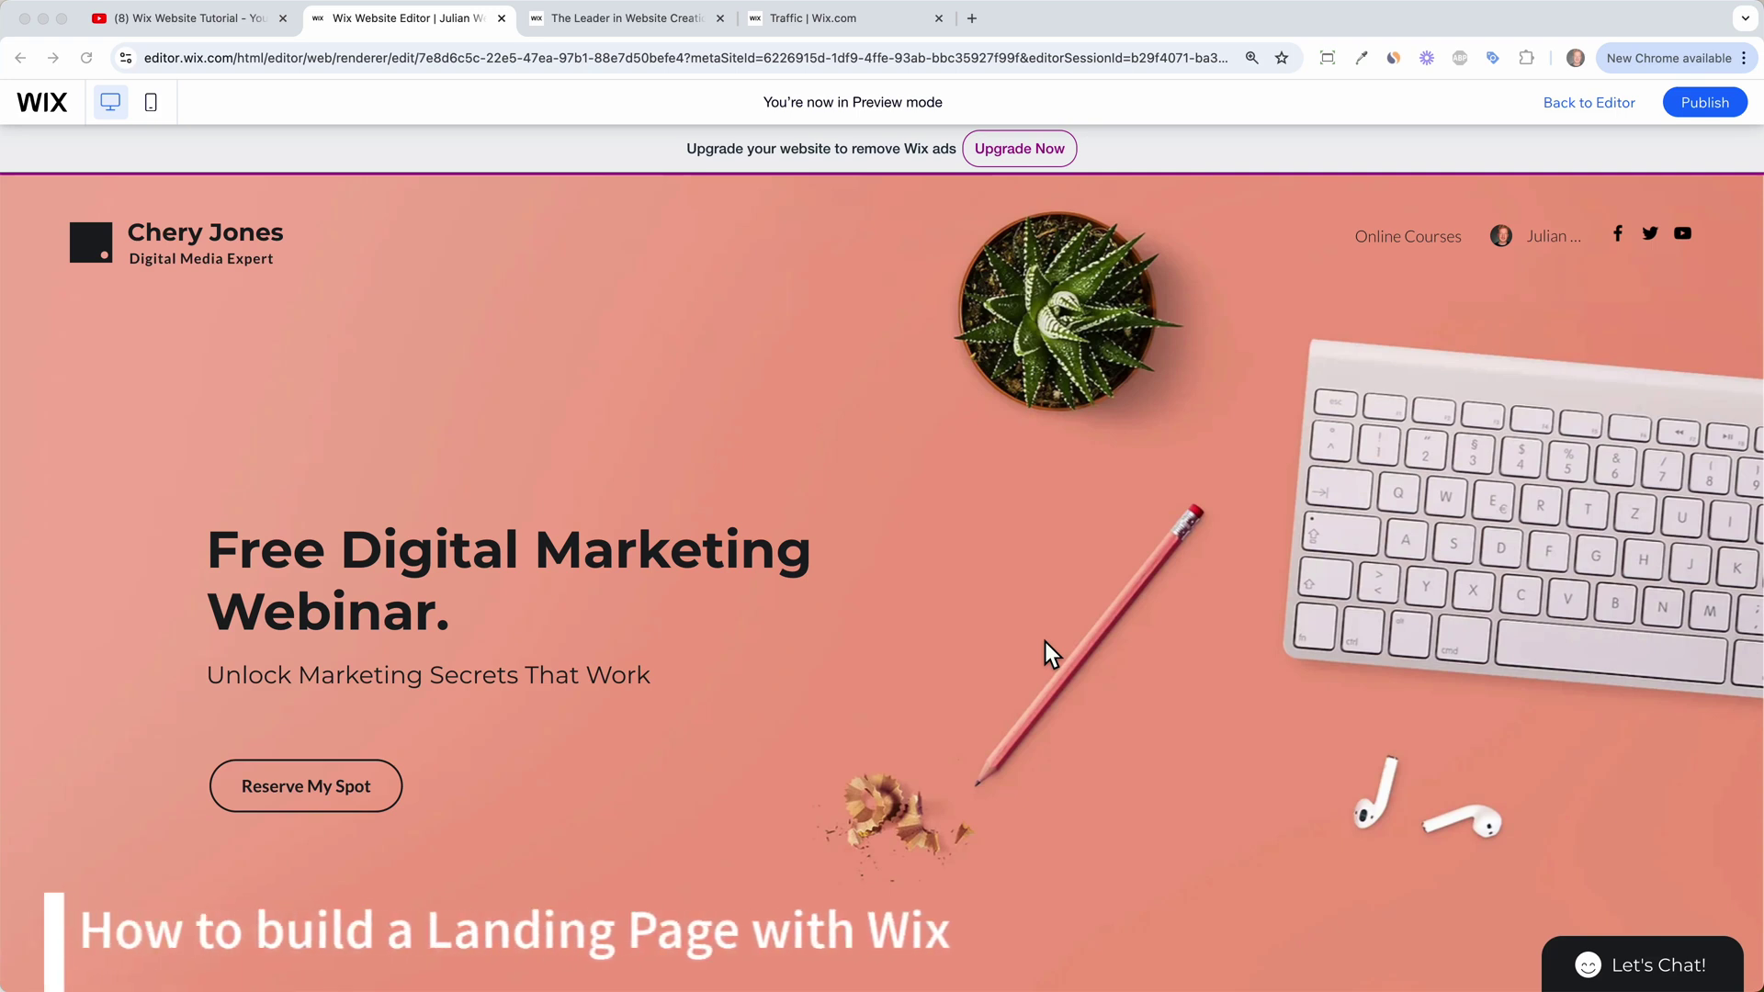
# Step: Nudge the Free Digital Marketing Webinar headline slightly up and left
pyautogui.scroll(-6, 1045, 641)
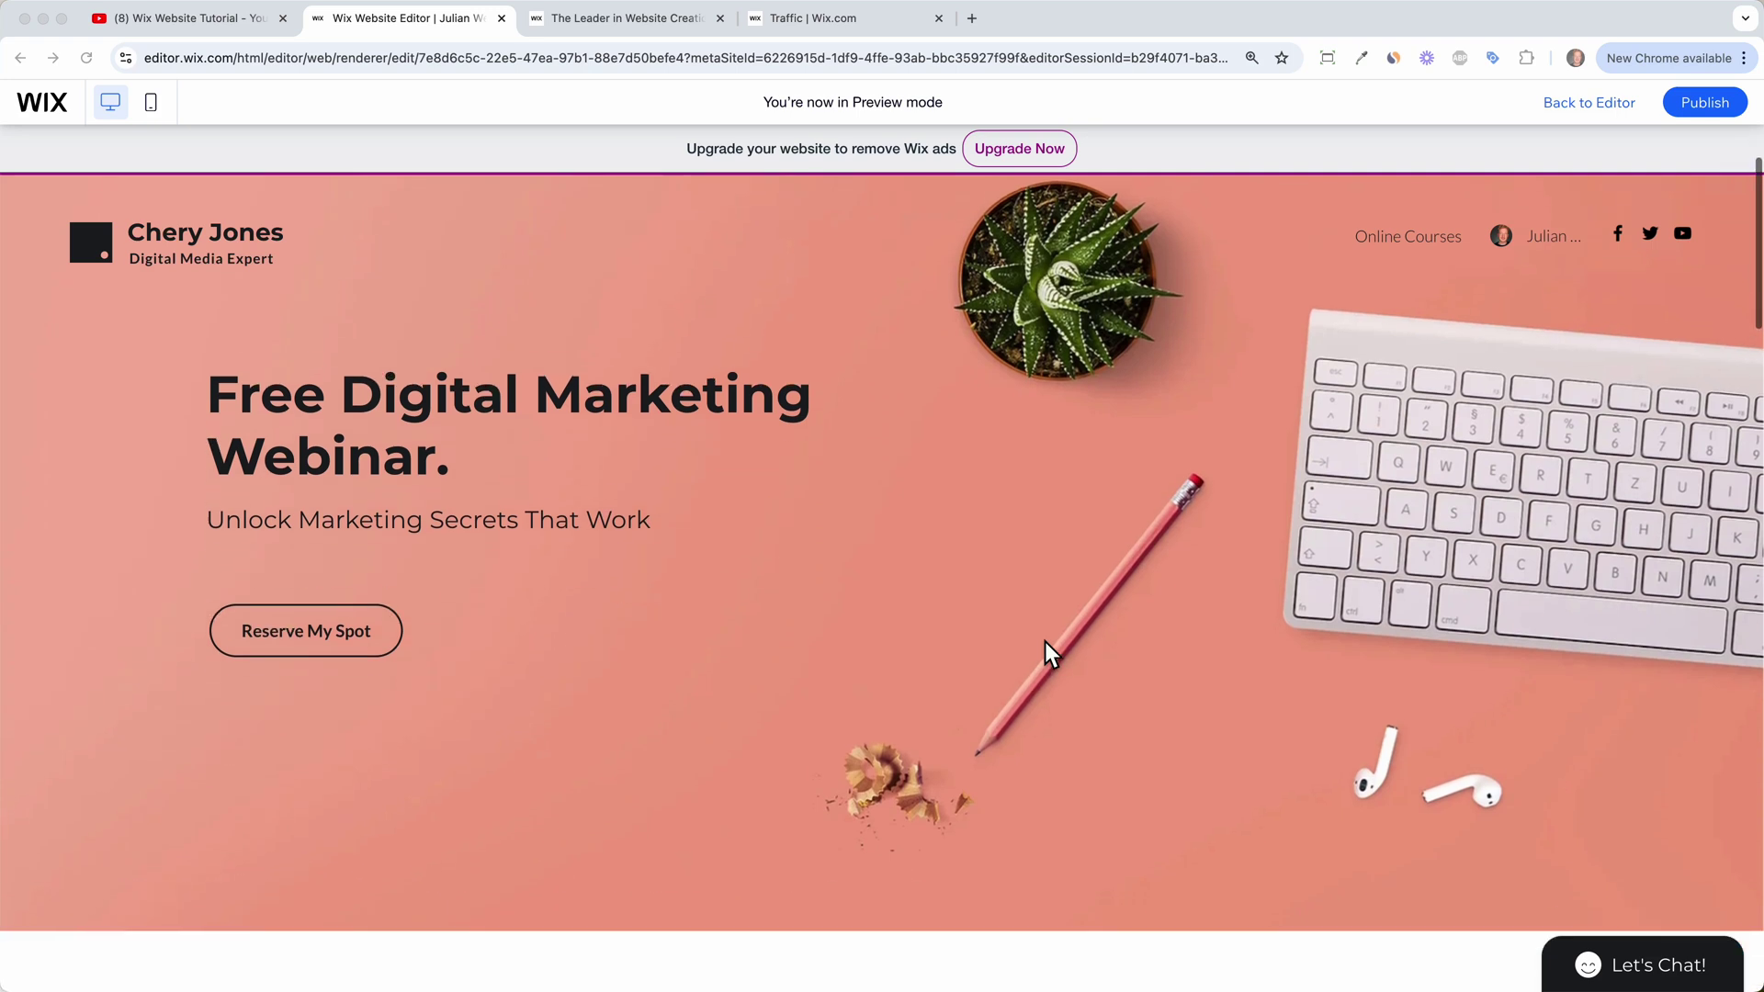
pyautogui.scroll(-7, 1045, 641)
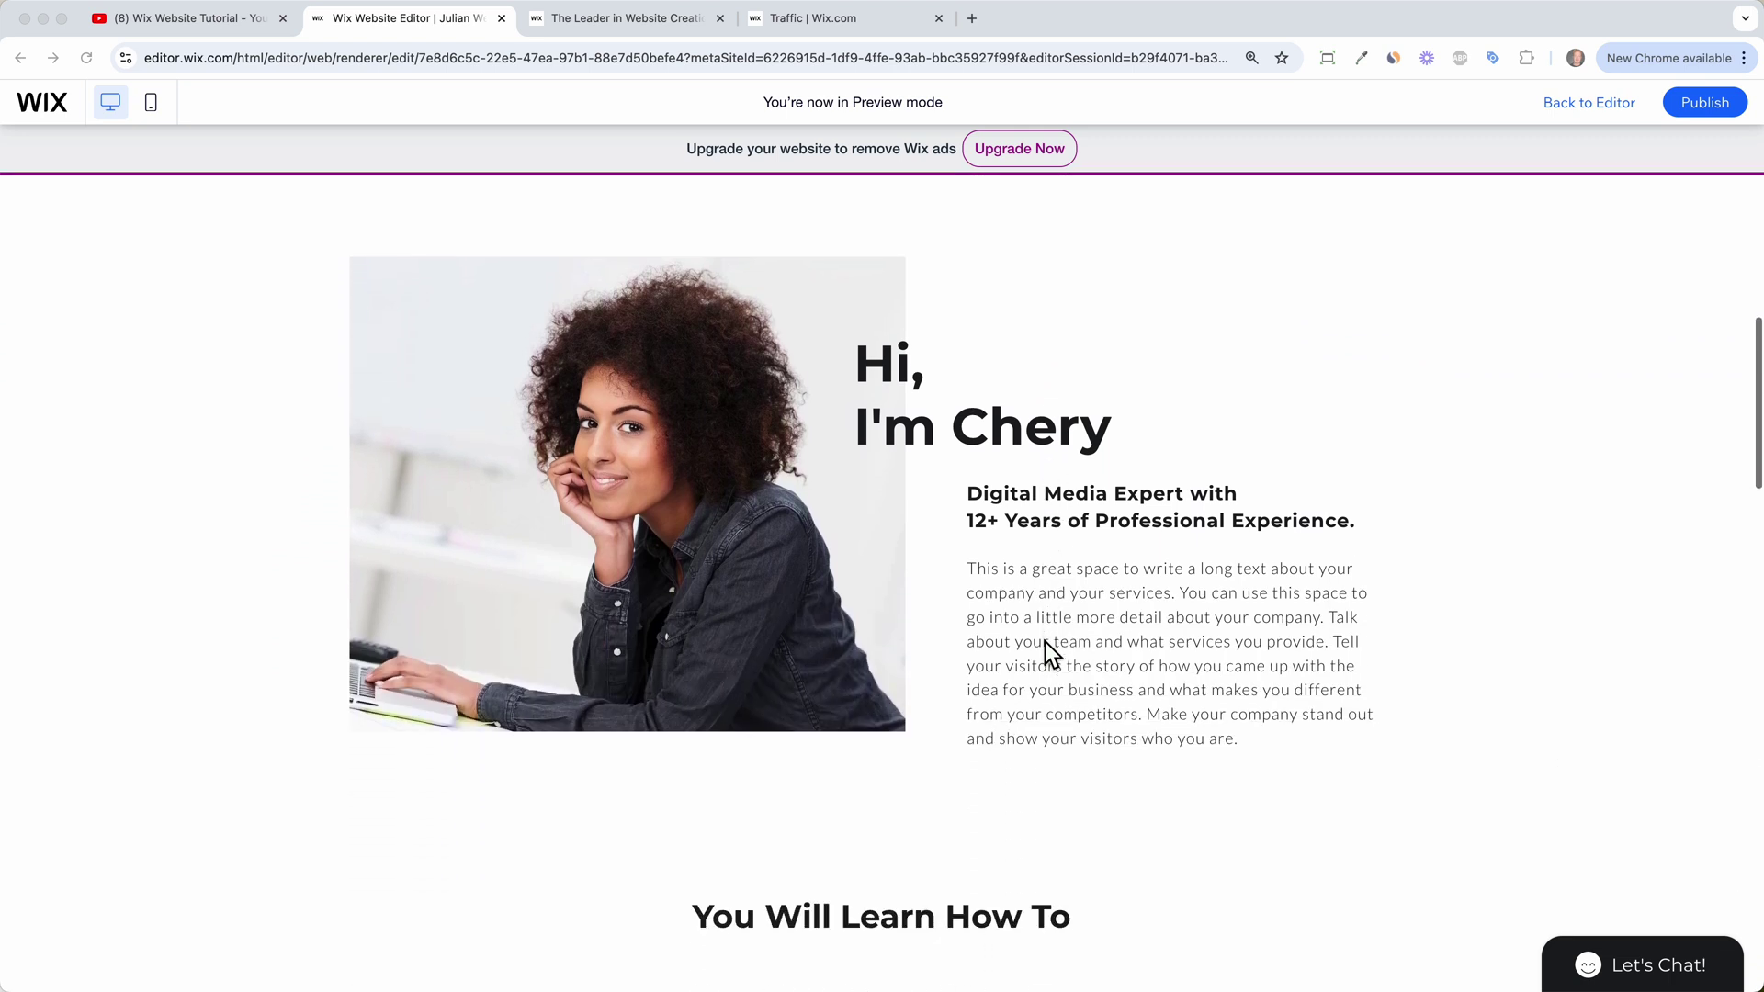
pyautogui.scroll(-18, 1045, 641)
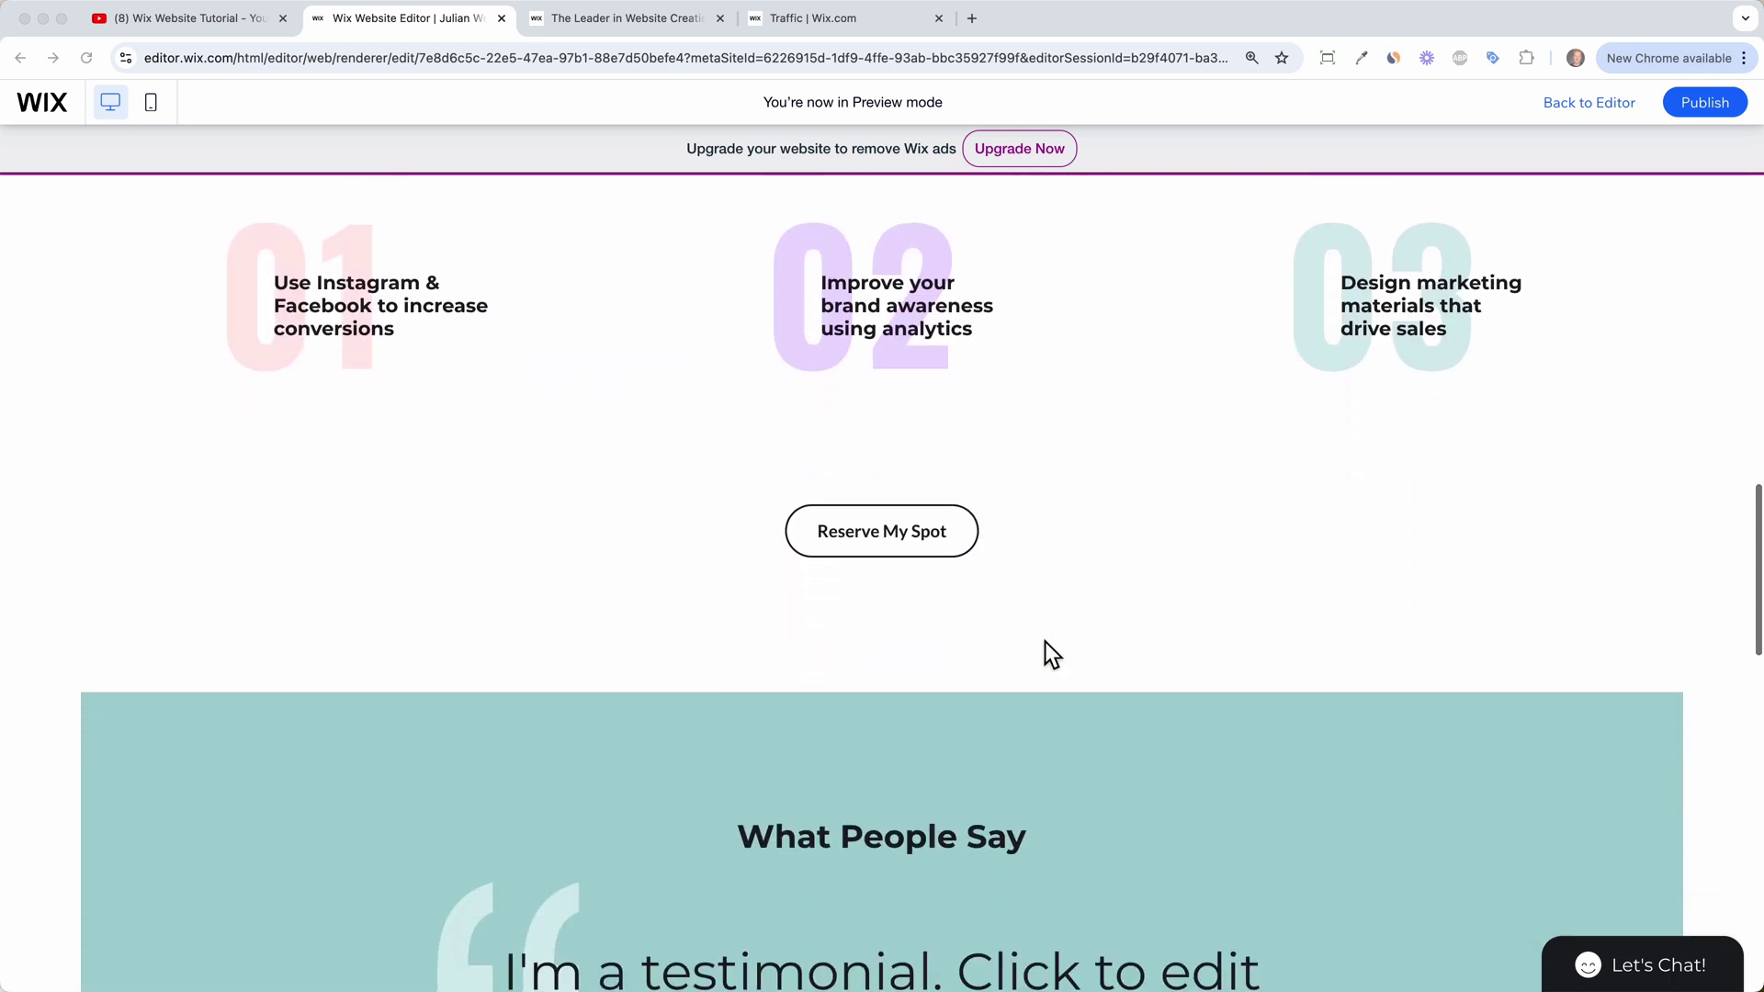
pyautogui.scroll(-3, 1044, 641)
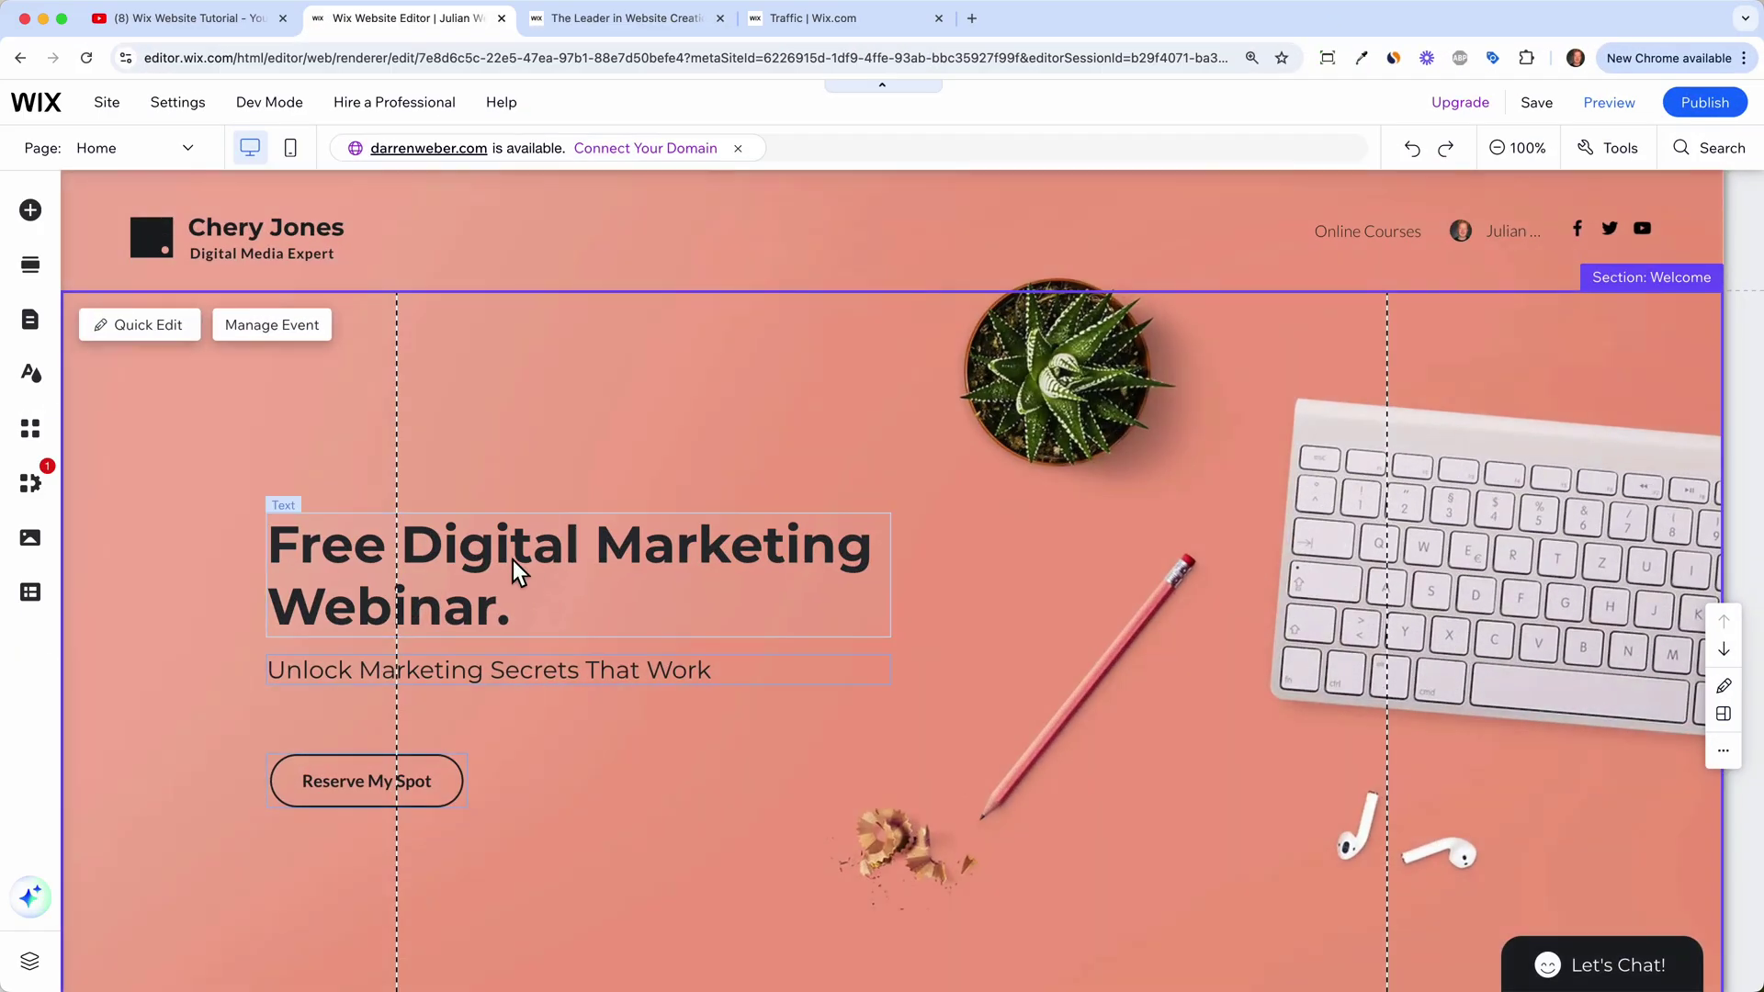
pyautogui.moveTo(512, 559)
pyautogui.mouseDown()
pyautogui.moveTo(749, 513)
pyautogui.moveTo(507, 550)
pyautogui.mouseUp()
# Step: Open the Add Section library showing the Welcome layouts
pyautogui.scroll(-7, 551, 698)
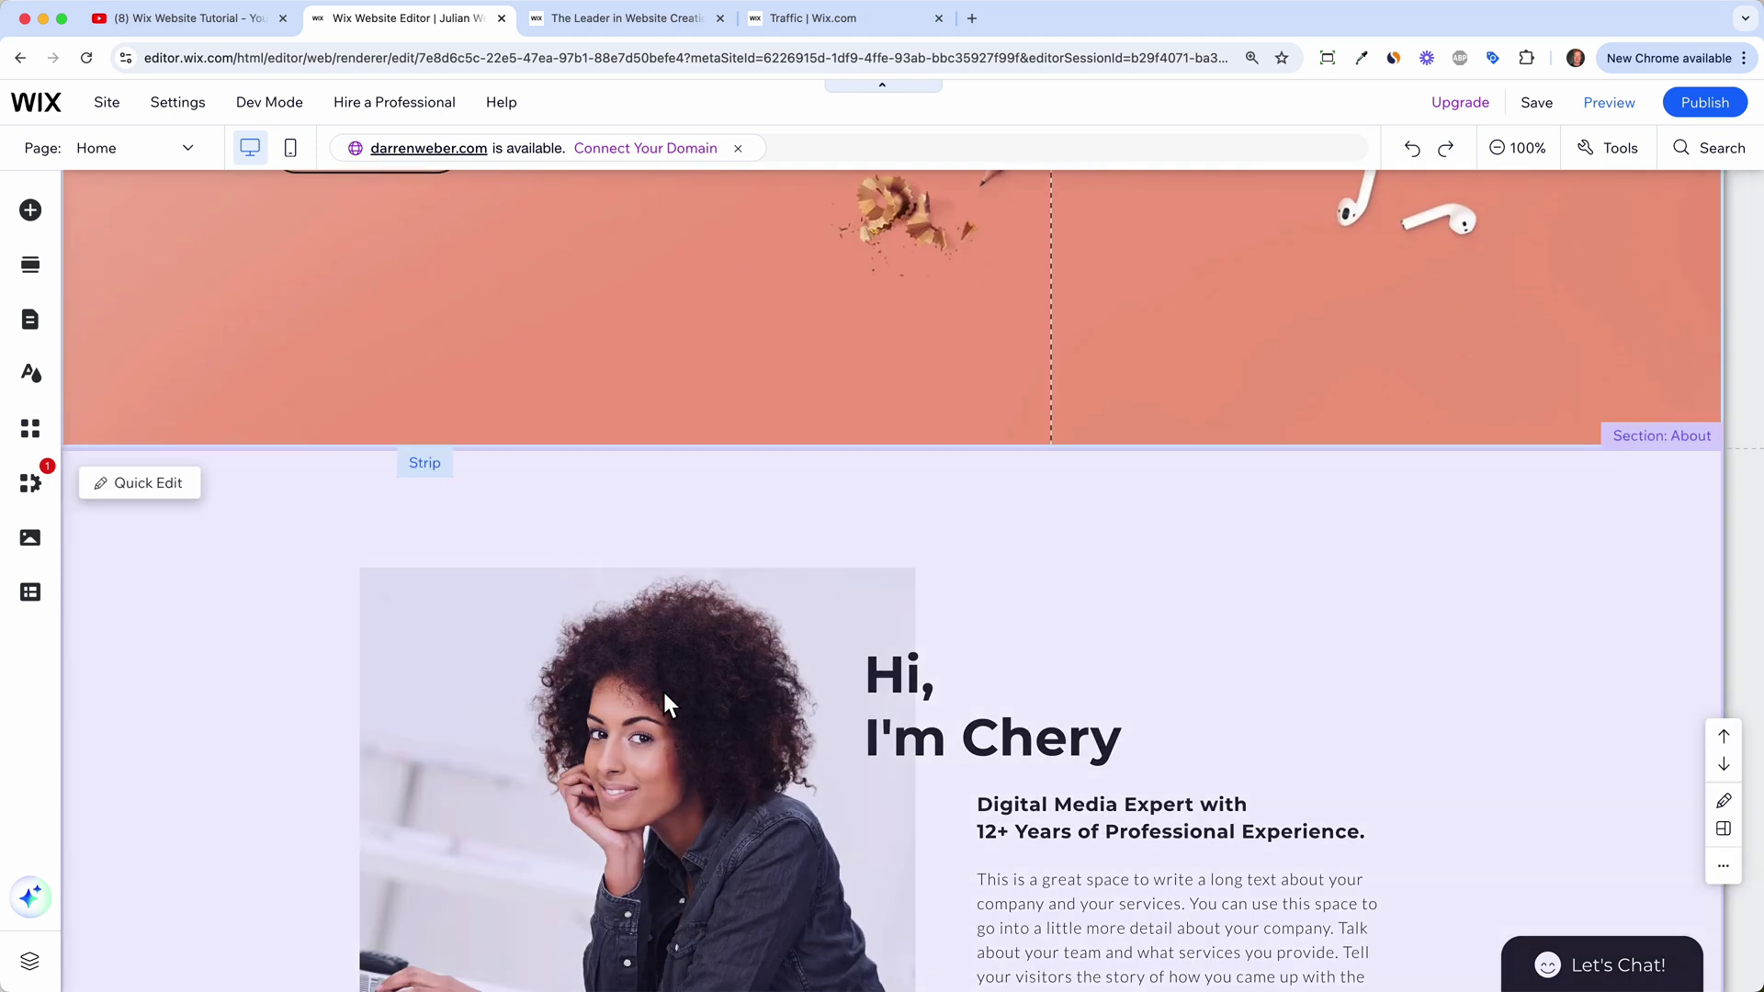
pyautogui.scroll(-3, 663, 703)
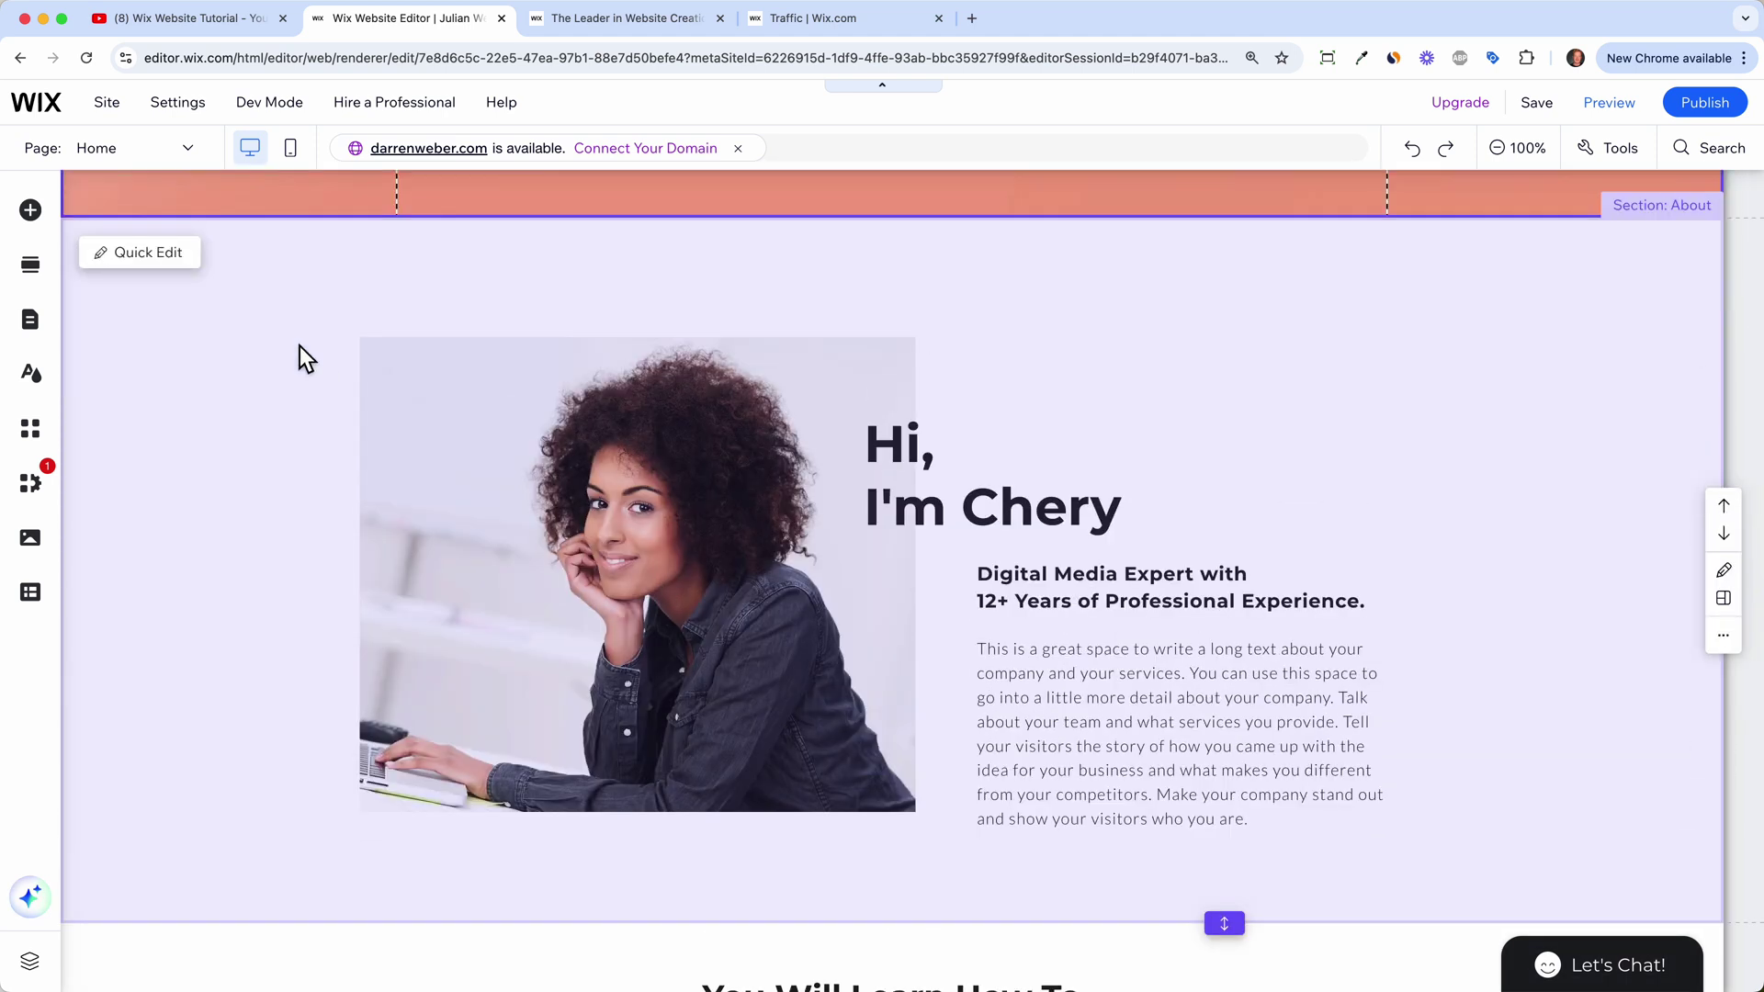
pyautogui.click(30, 265)
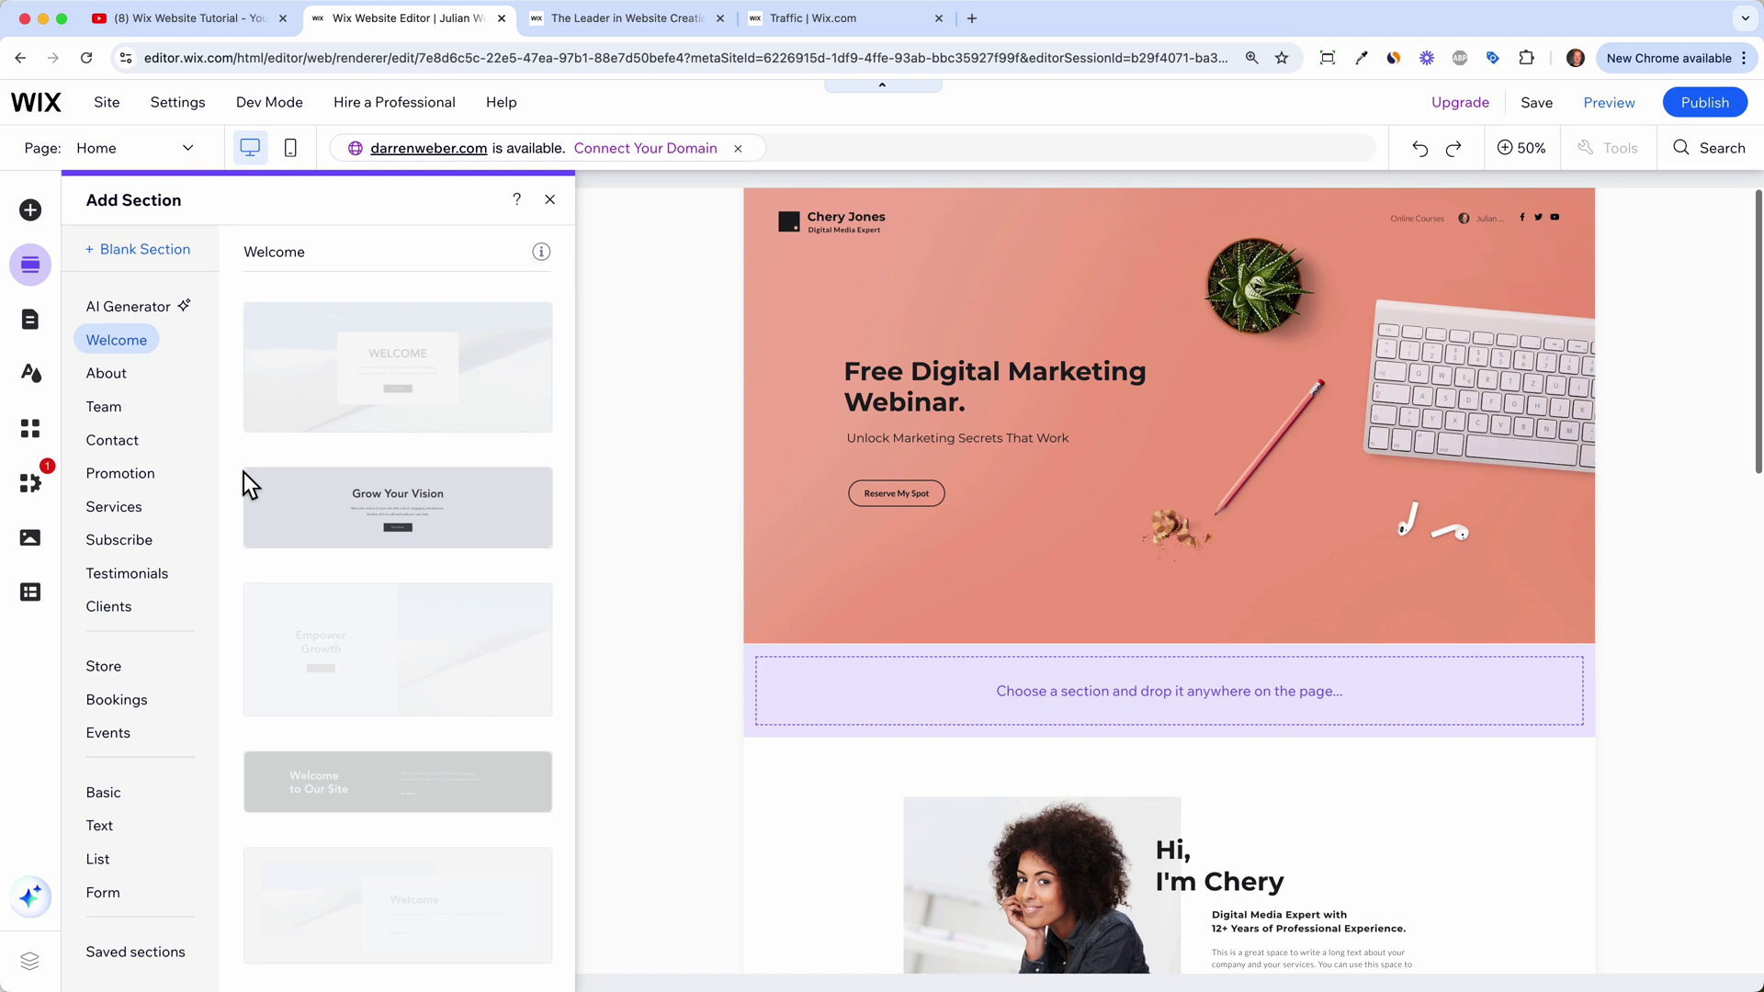
# Step: Switch the left panel from the section library to Pages & Menu
pyautogui.click(31, 319)
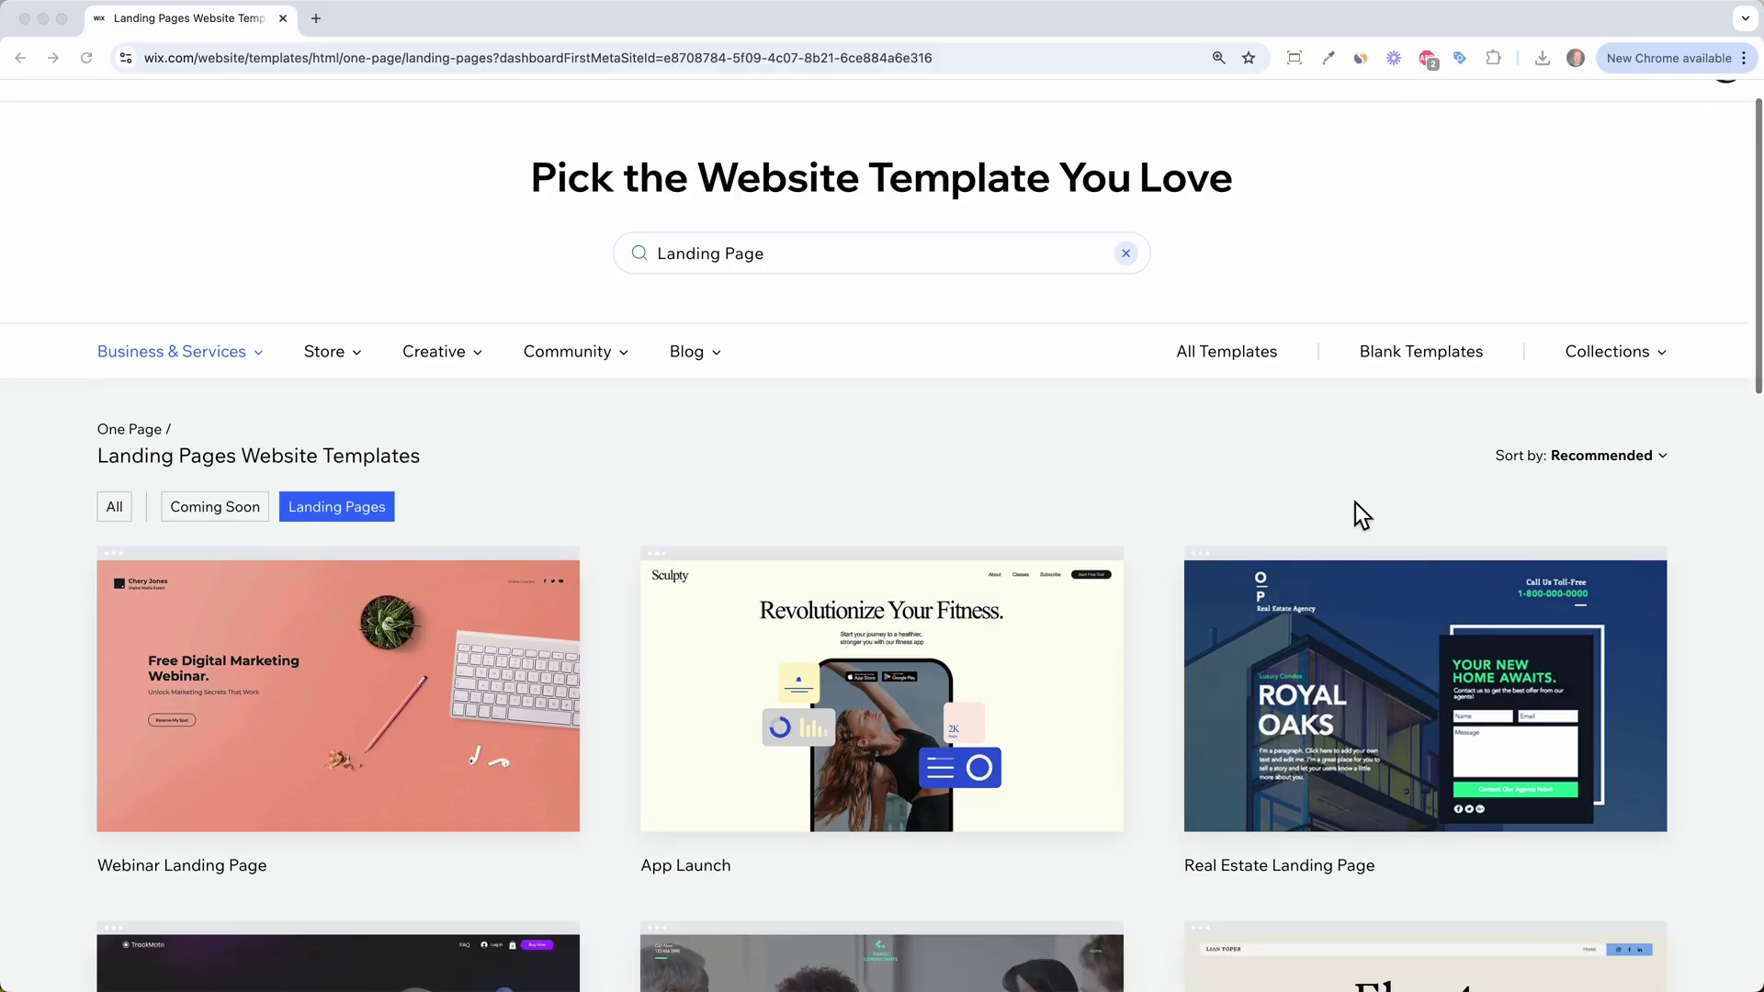
# Step: Browse the Landing Pages templates, then open Wix's 'It's more than a website' sign-up page
pyautogui.scroll(-8, 1347, 493)
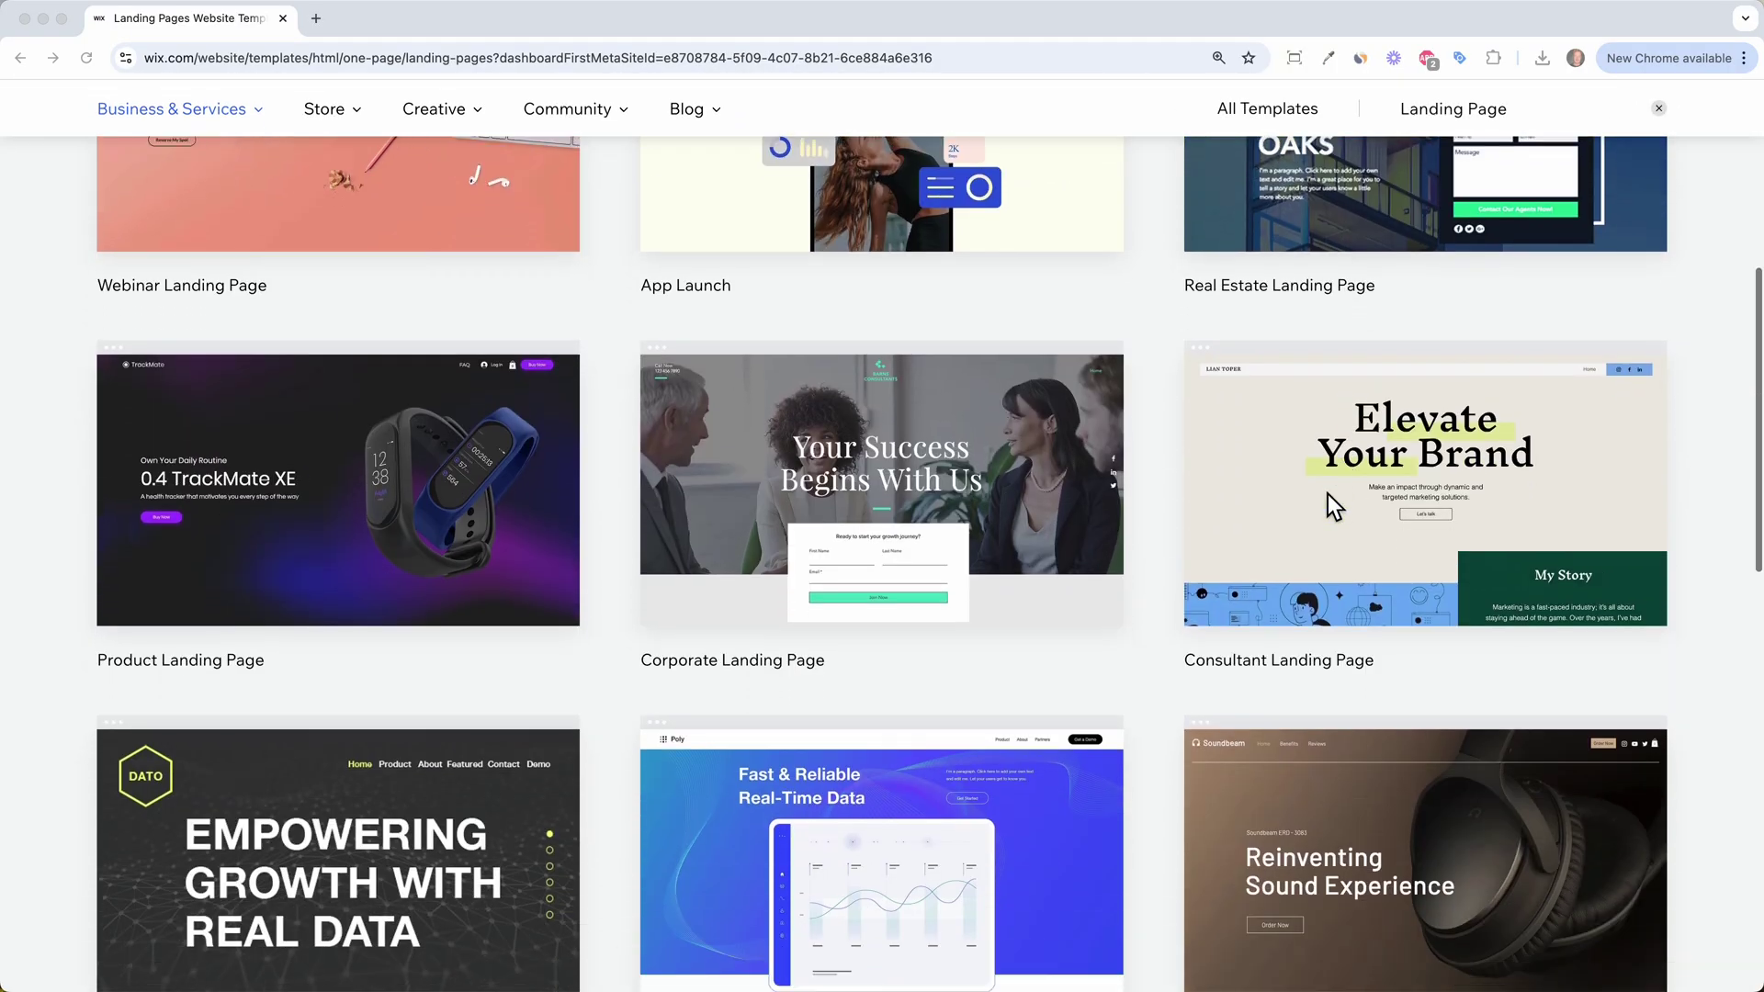
pyautogui.scroll(-3, 1321, 493)
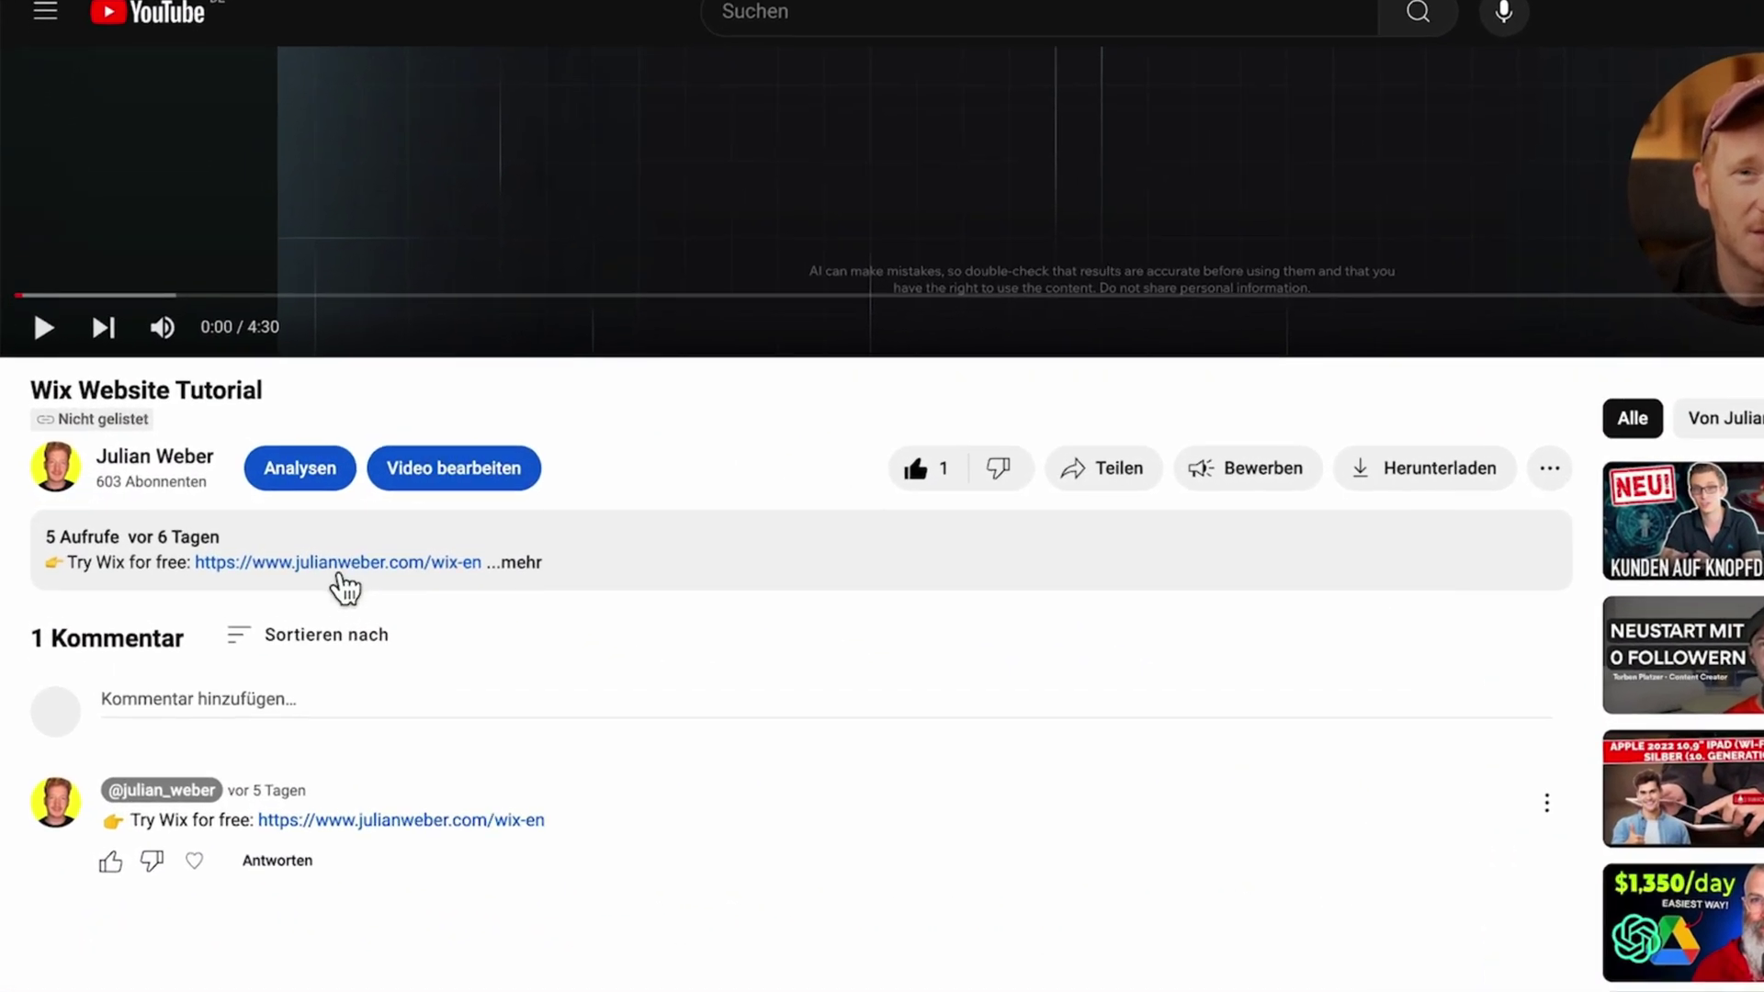
pyautogui.click(338, 571)
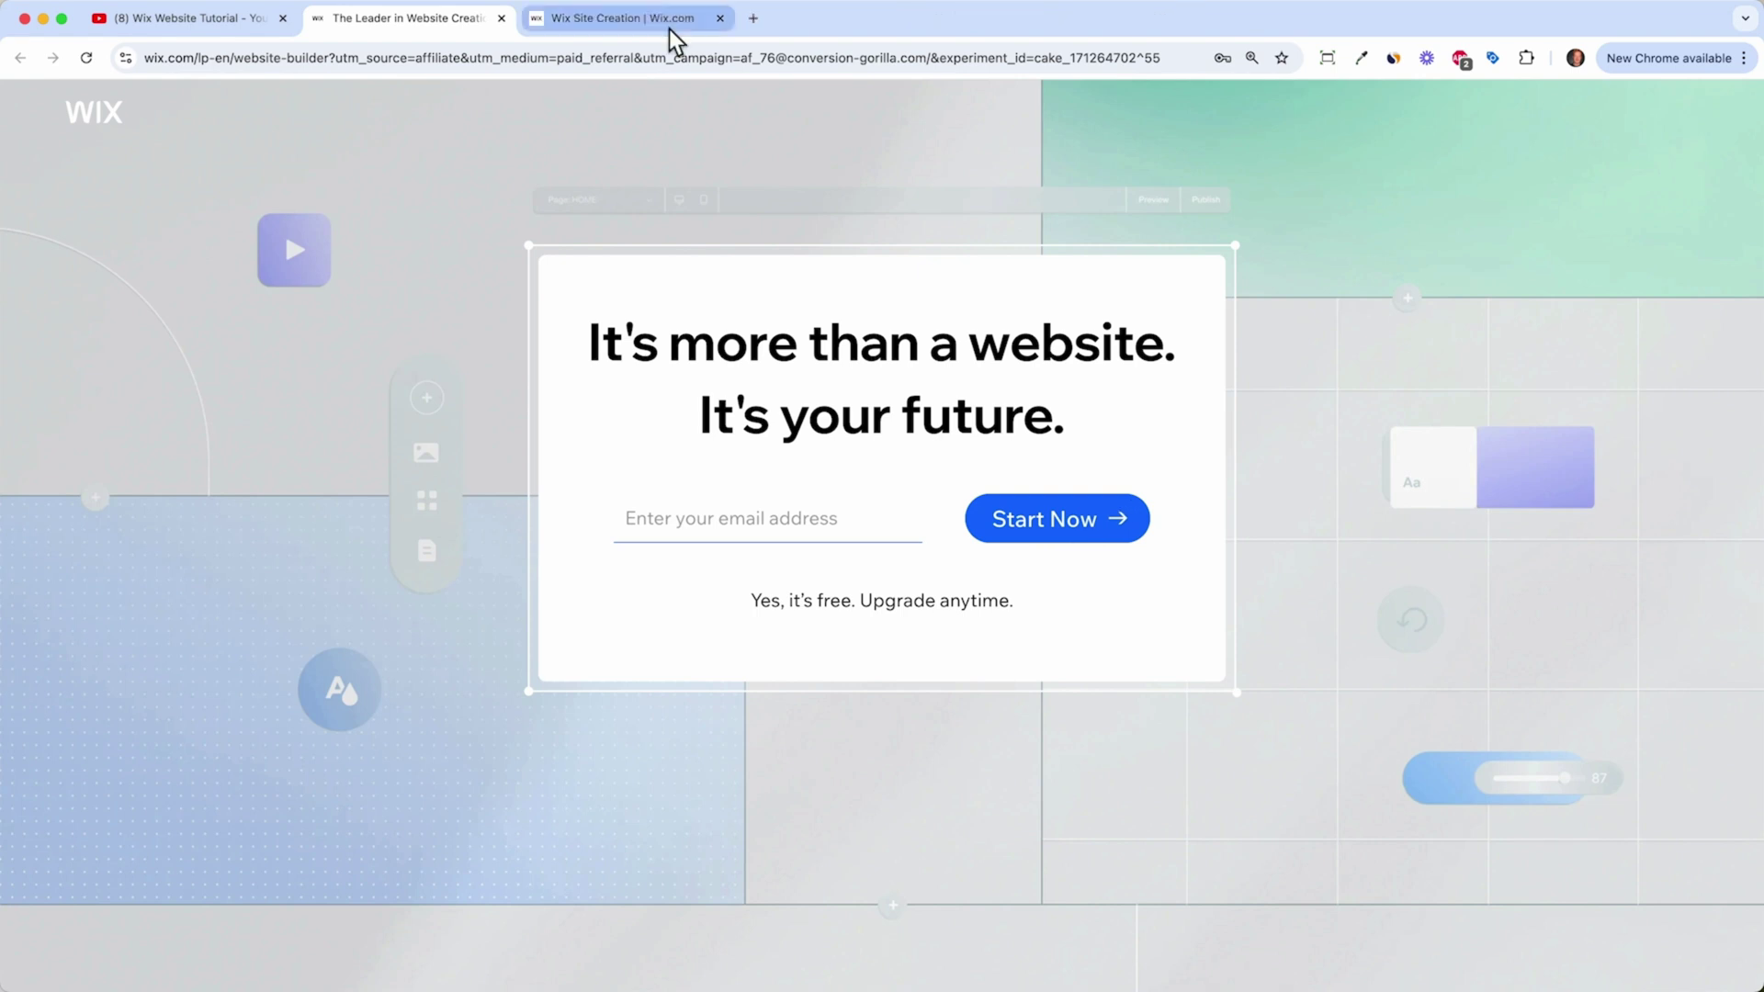
# Step: Search 'Landing' and set the new site's type to Landing Page
pyautogui.click(669, 28)
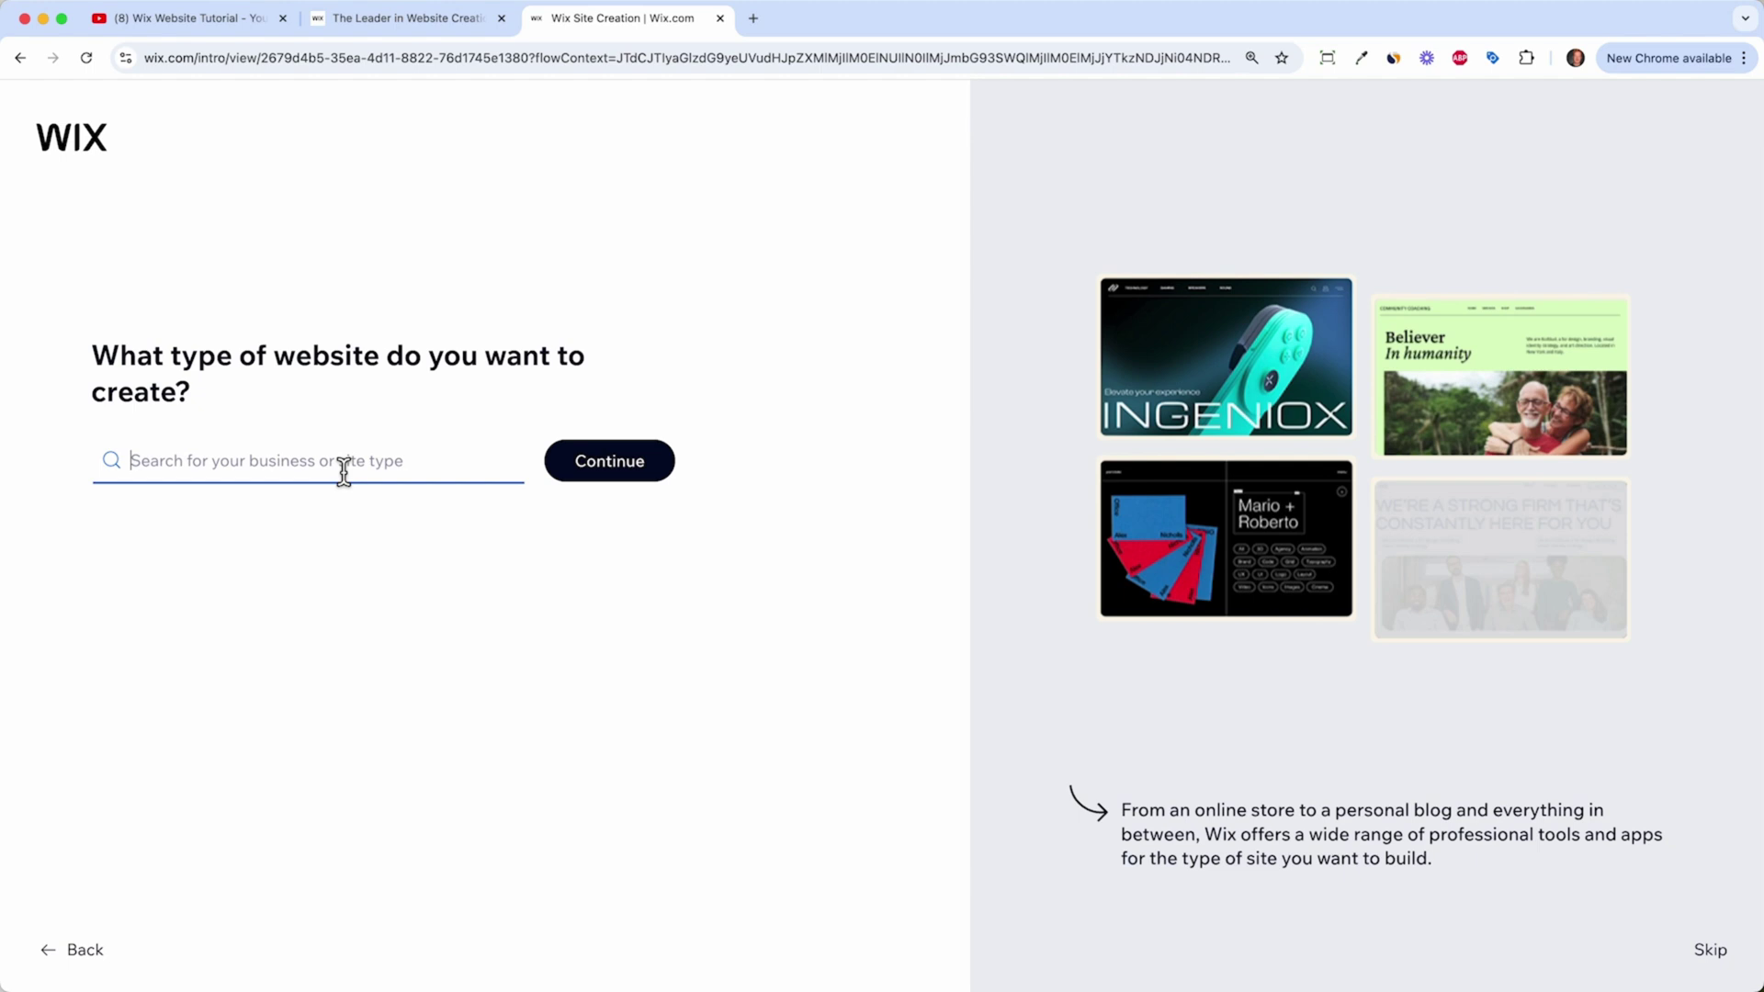
pyautogui.write('Landing')
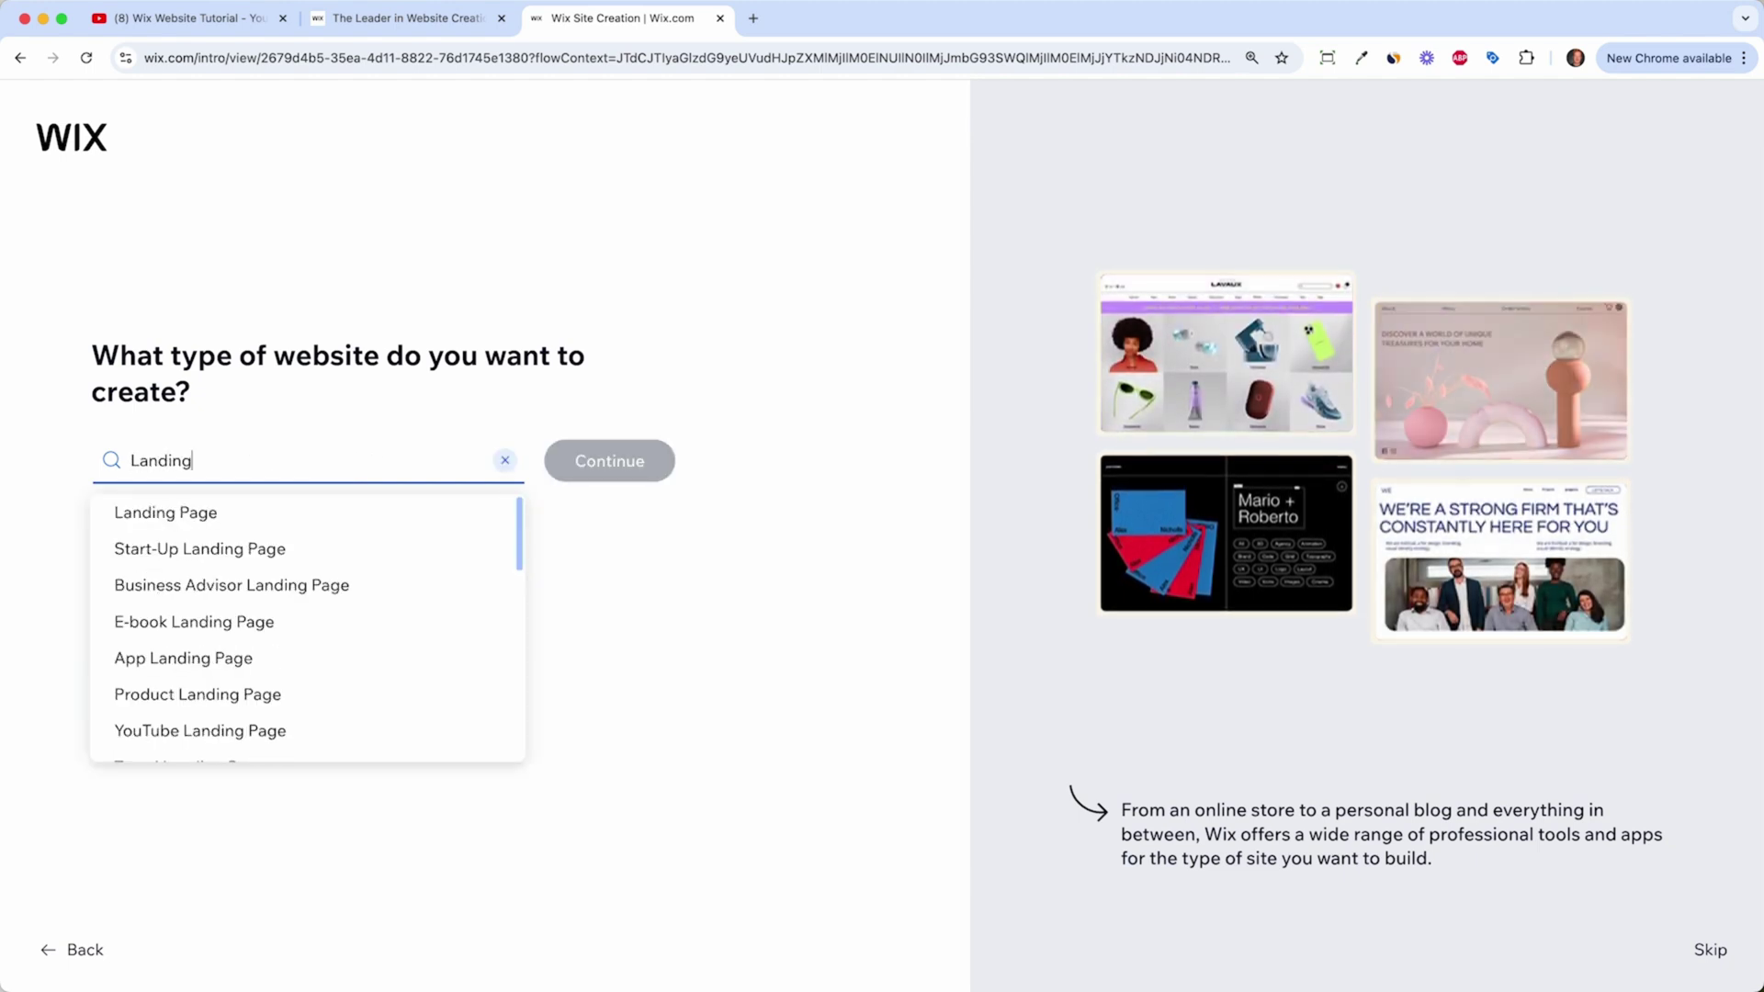
pyautogui.click(184, 512)
pyautogui.click(610, 476)
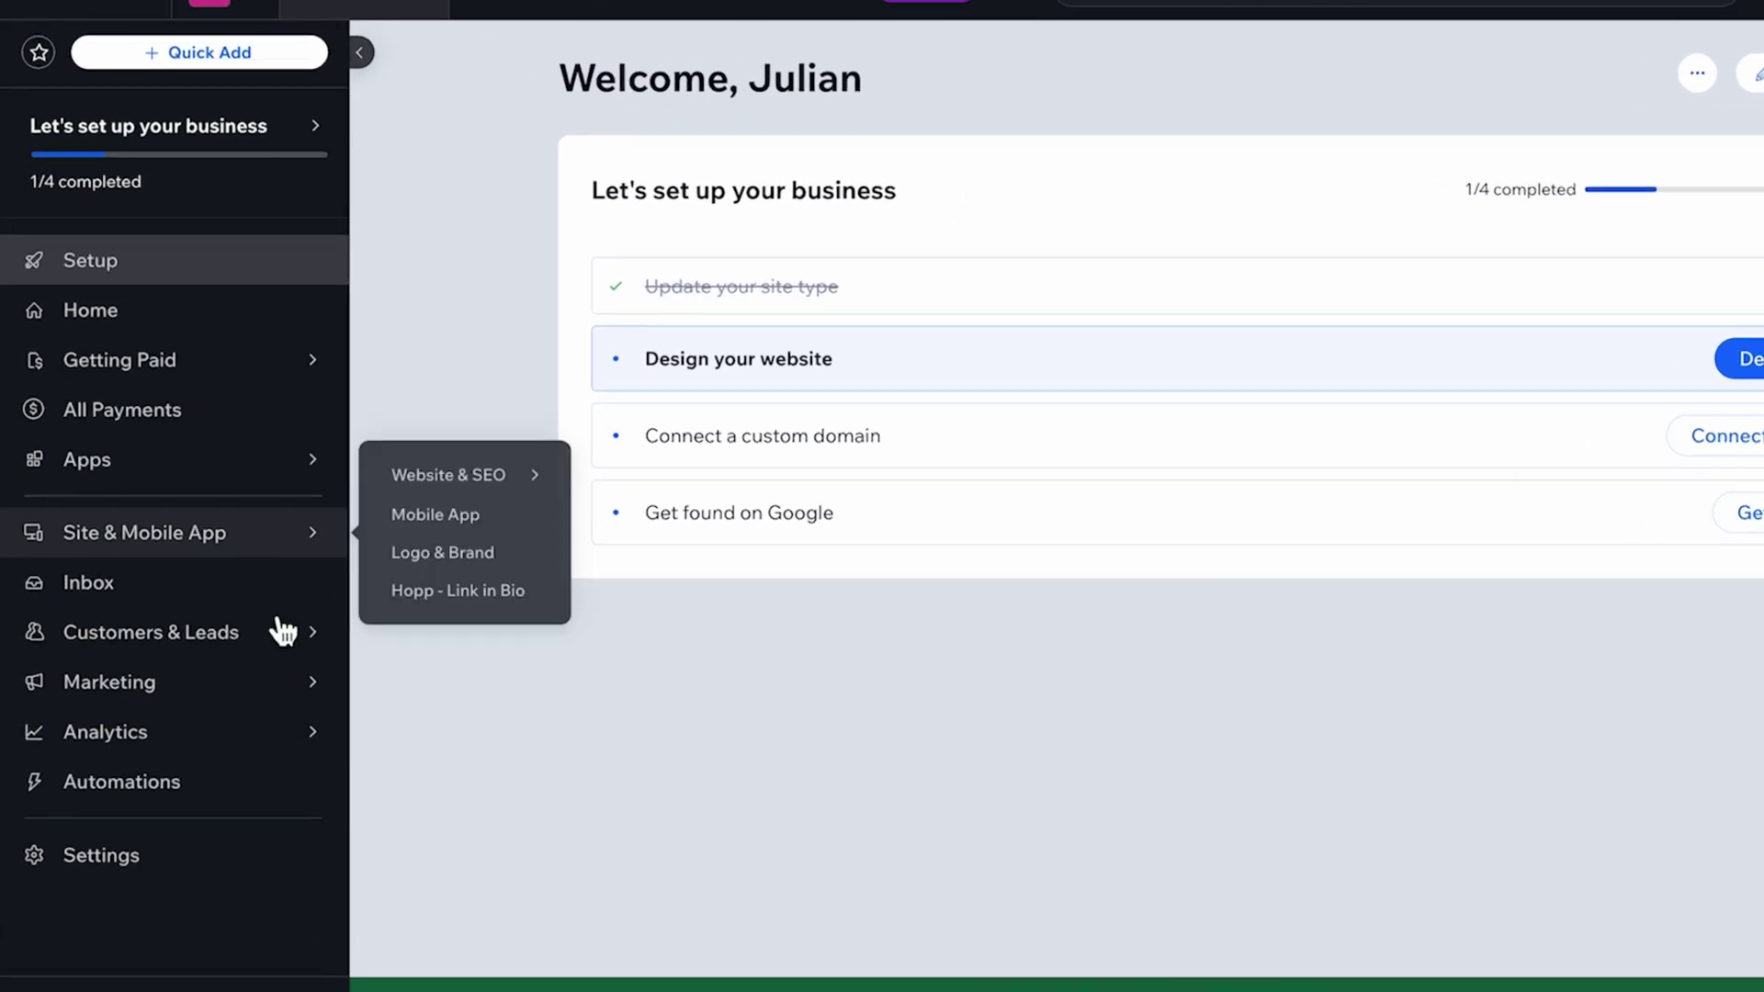
# Step: Start Design Site from the dashboard's setup checklist
pyautogui.moveTo(135, 704)
pyautogui.moveTo(168, 759)
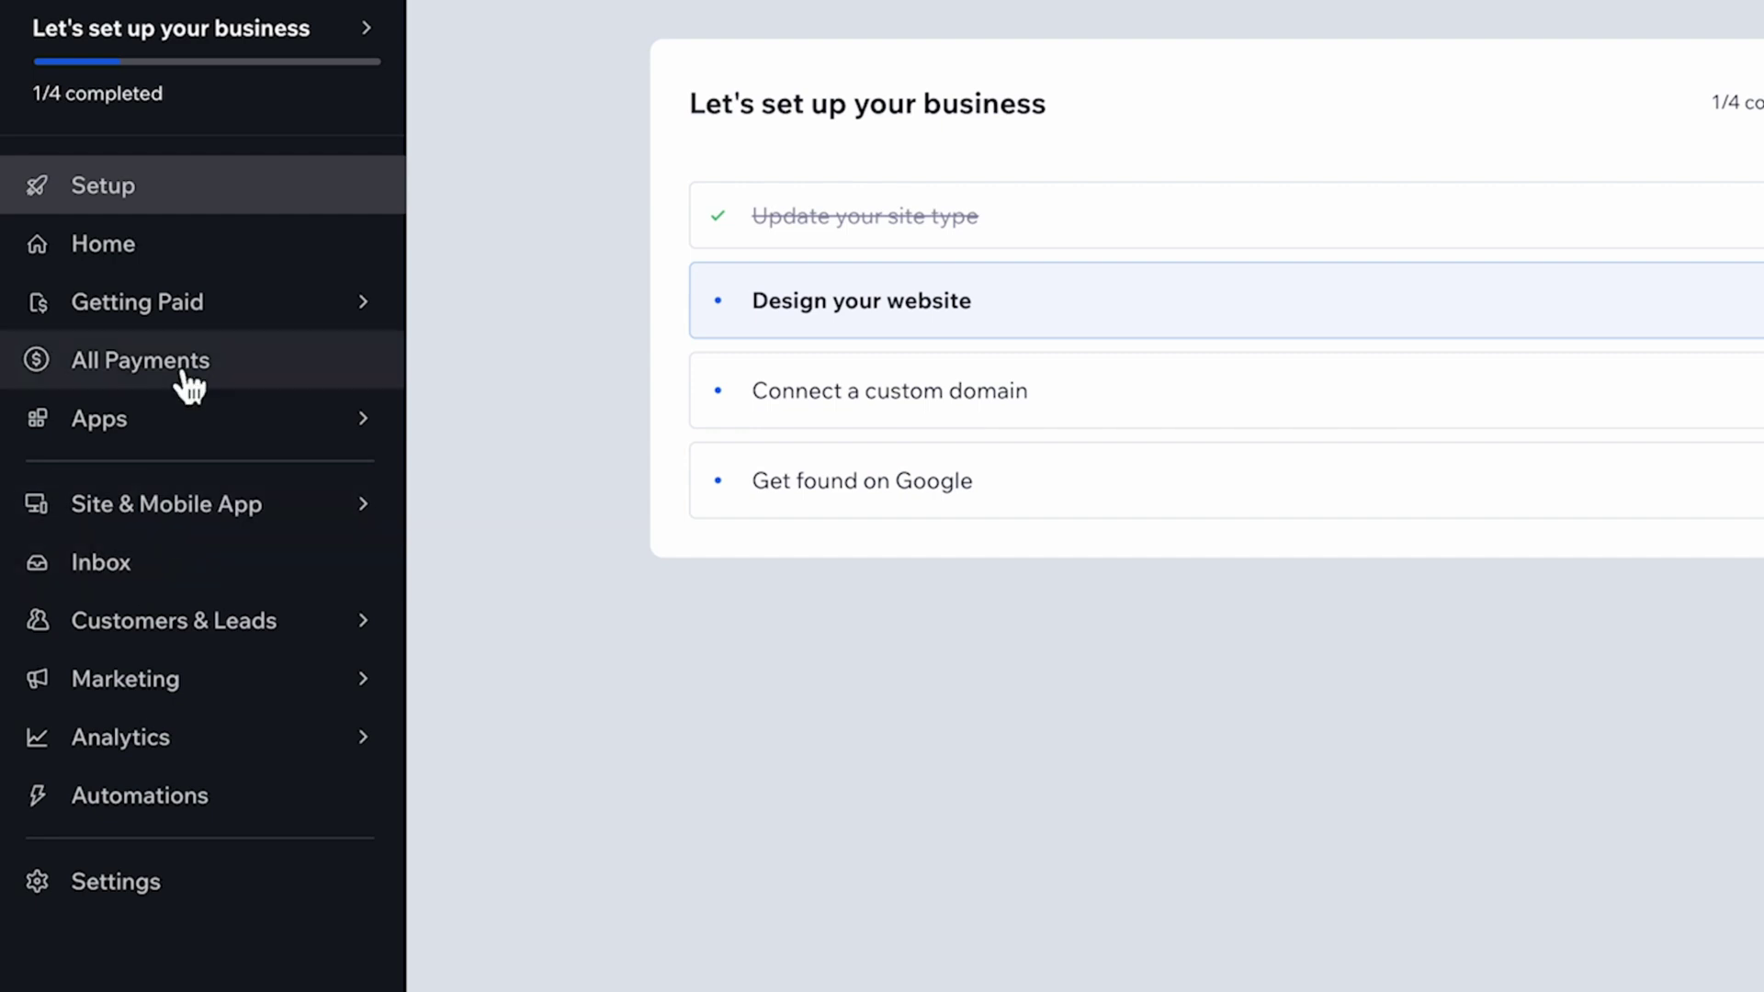
pyautogui.moveTo(218, 331)
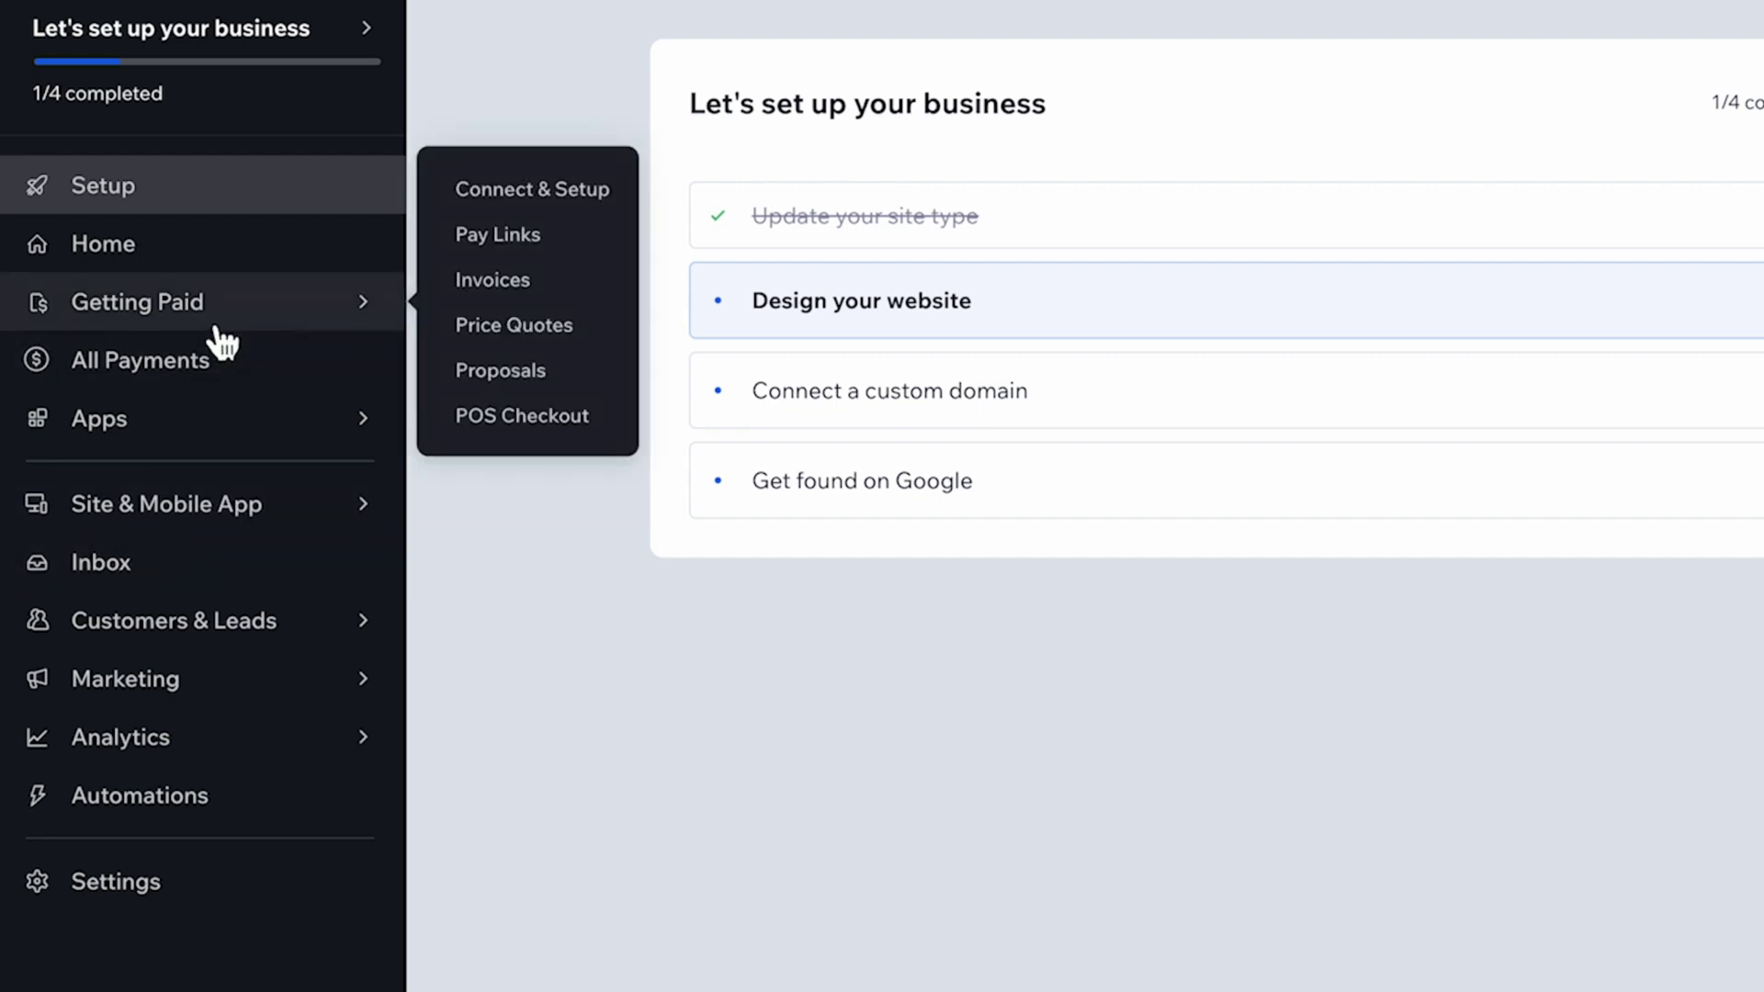
pyautogui.moveTo(181, 450)
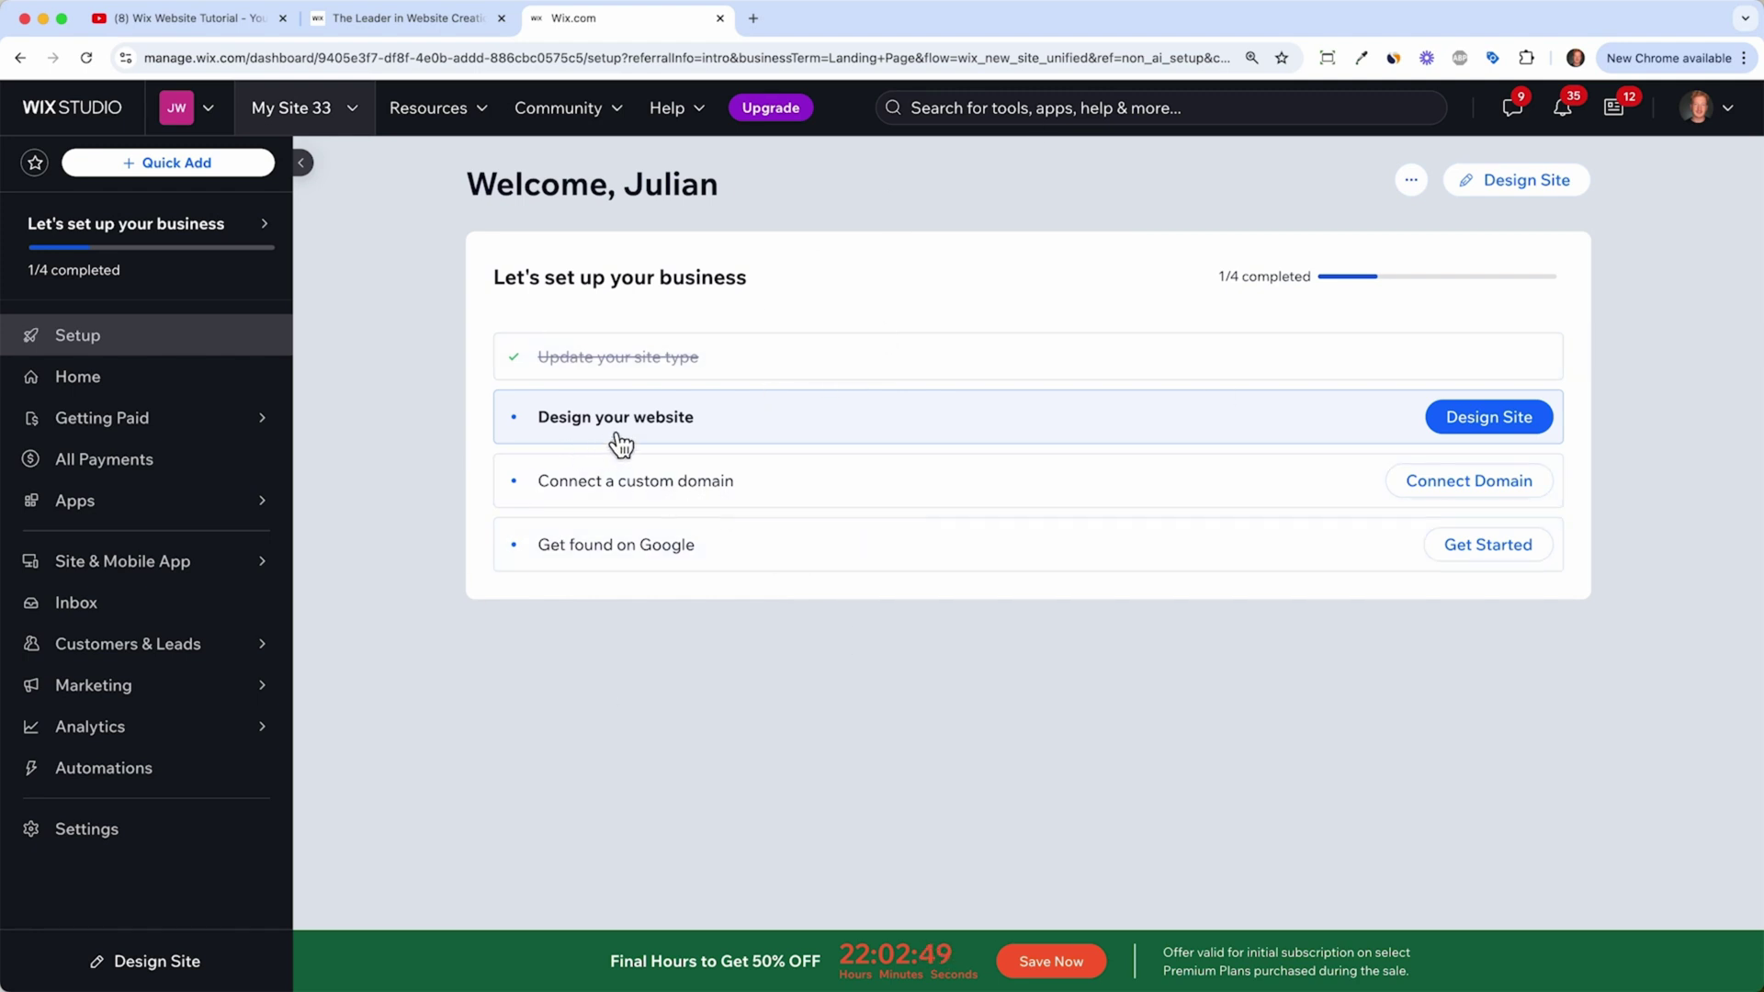
pyautogui.click(1518, 428)
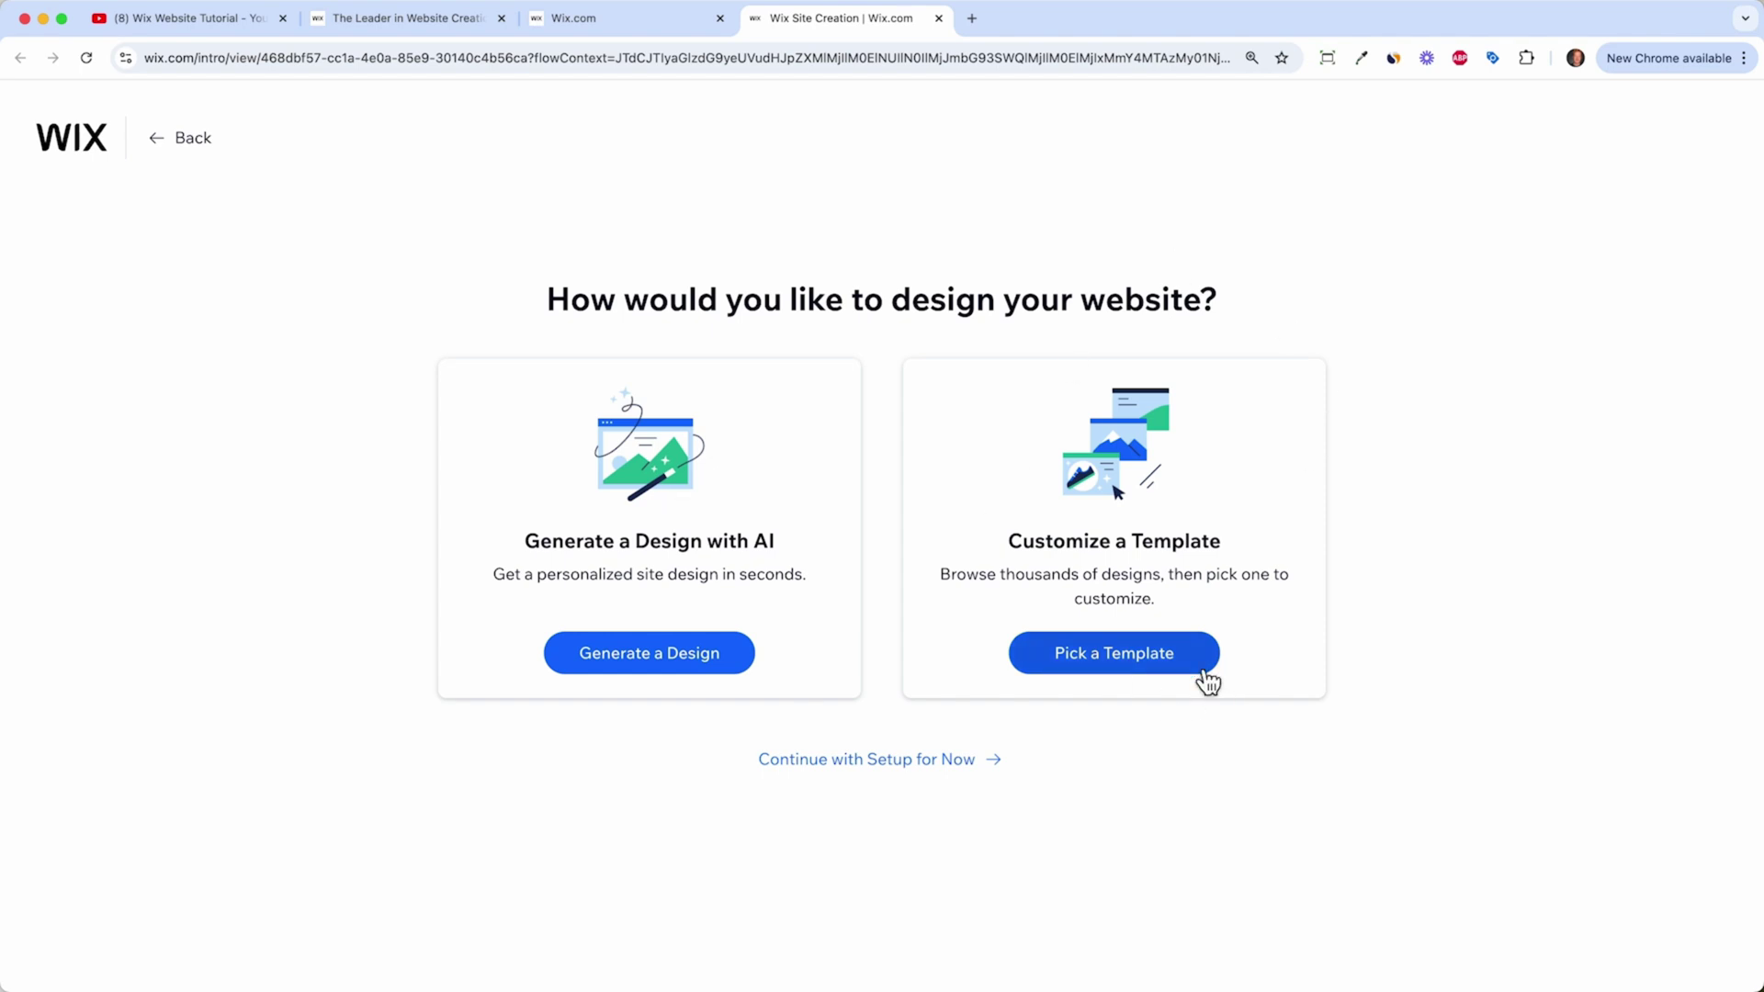
# Step: Choose a template and search 'land' to list Webinar, App Launch and Real Estate landing pages
pyautogui.click(1139, 678)
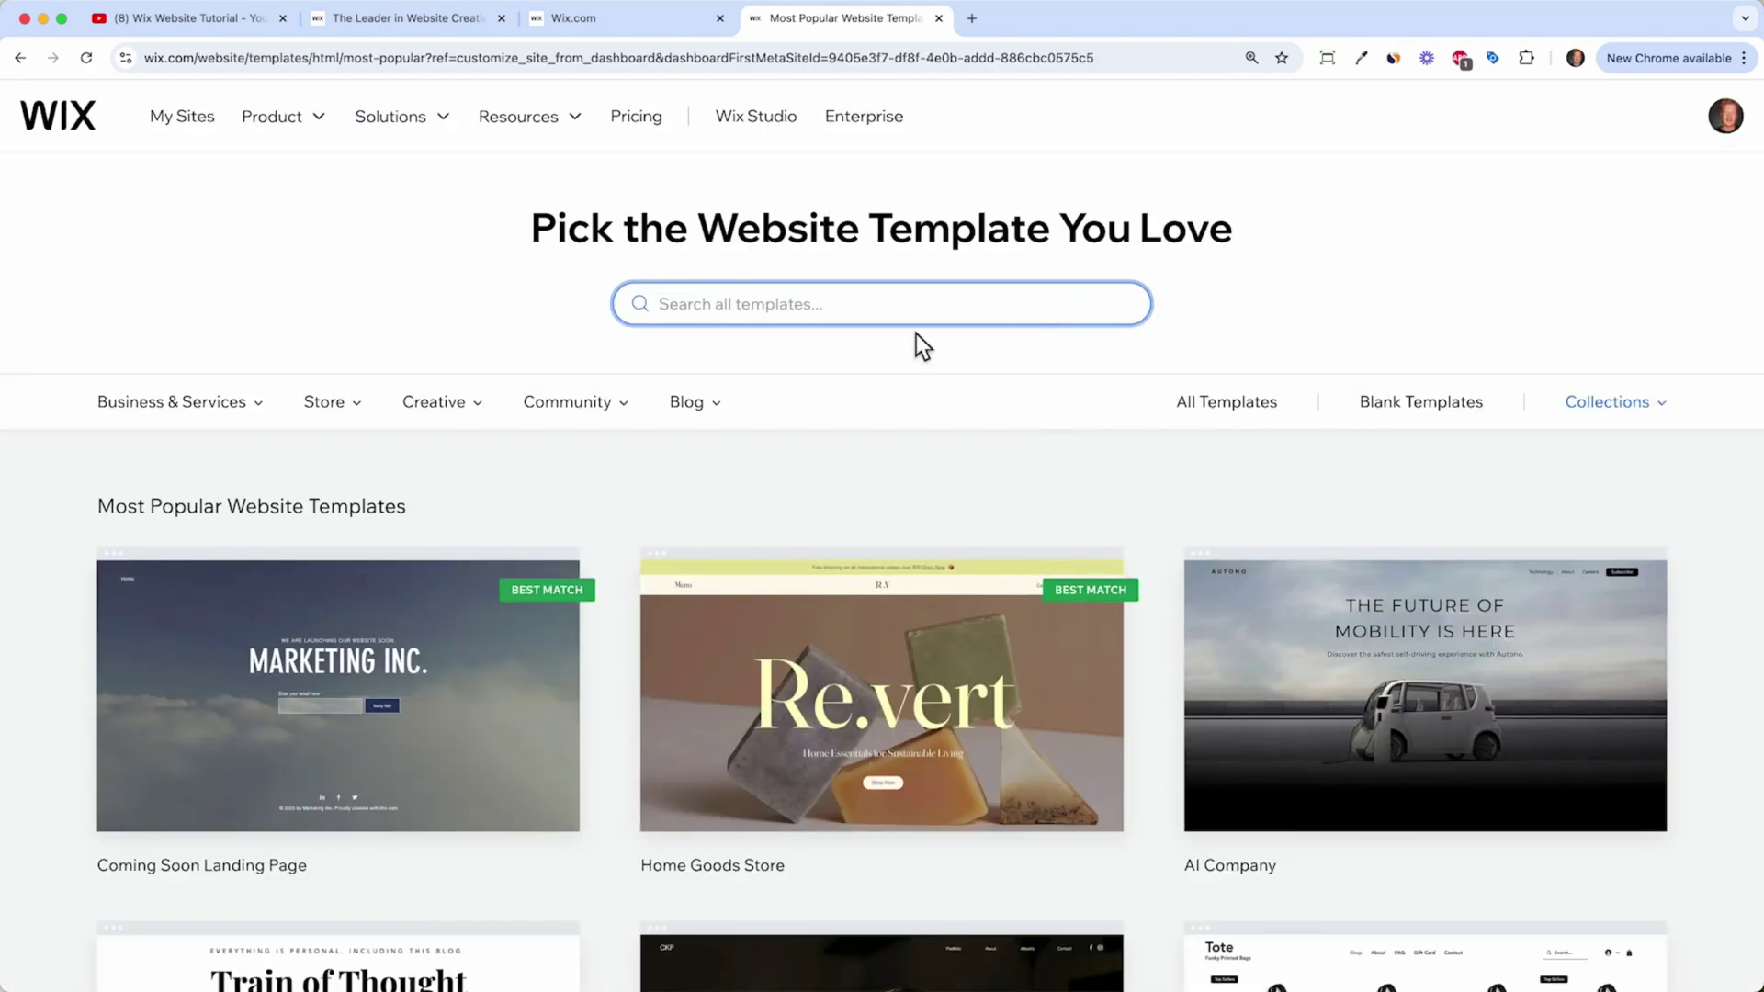
pyautogui.click(867, 312)
pyautogui.write('landing page')
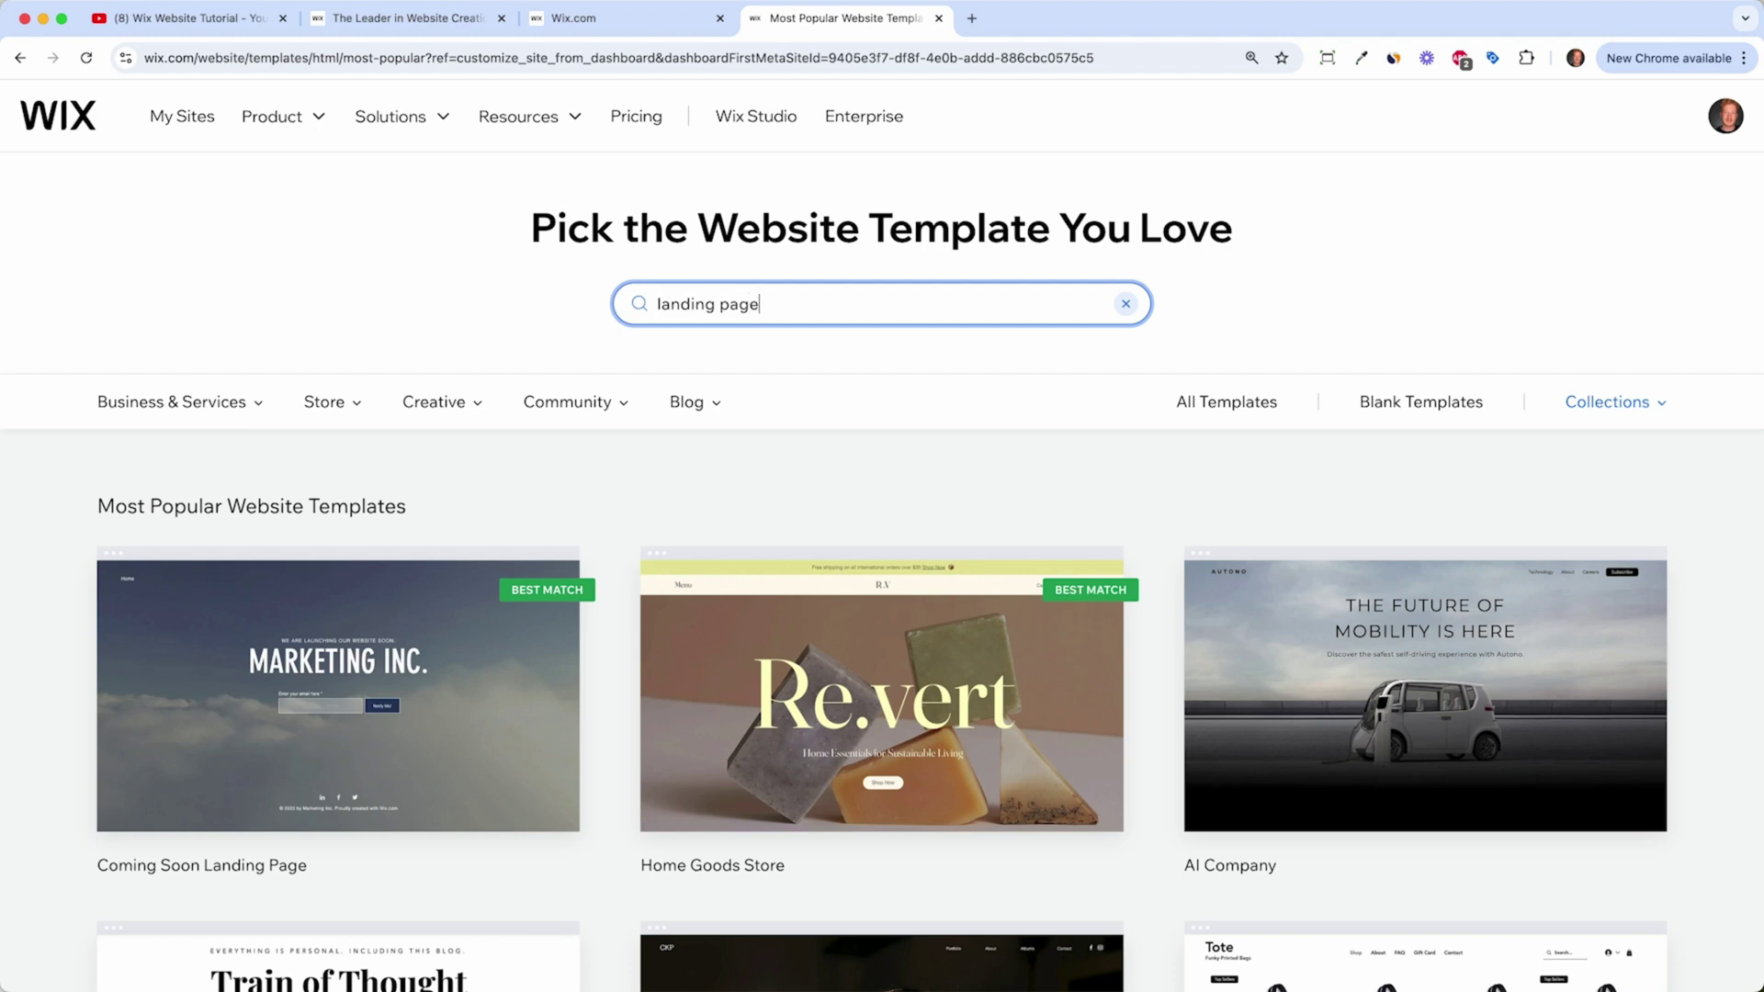
pyautogui.press('Return')
pyautogui.scroll(-3, 1083, 389)
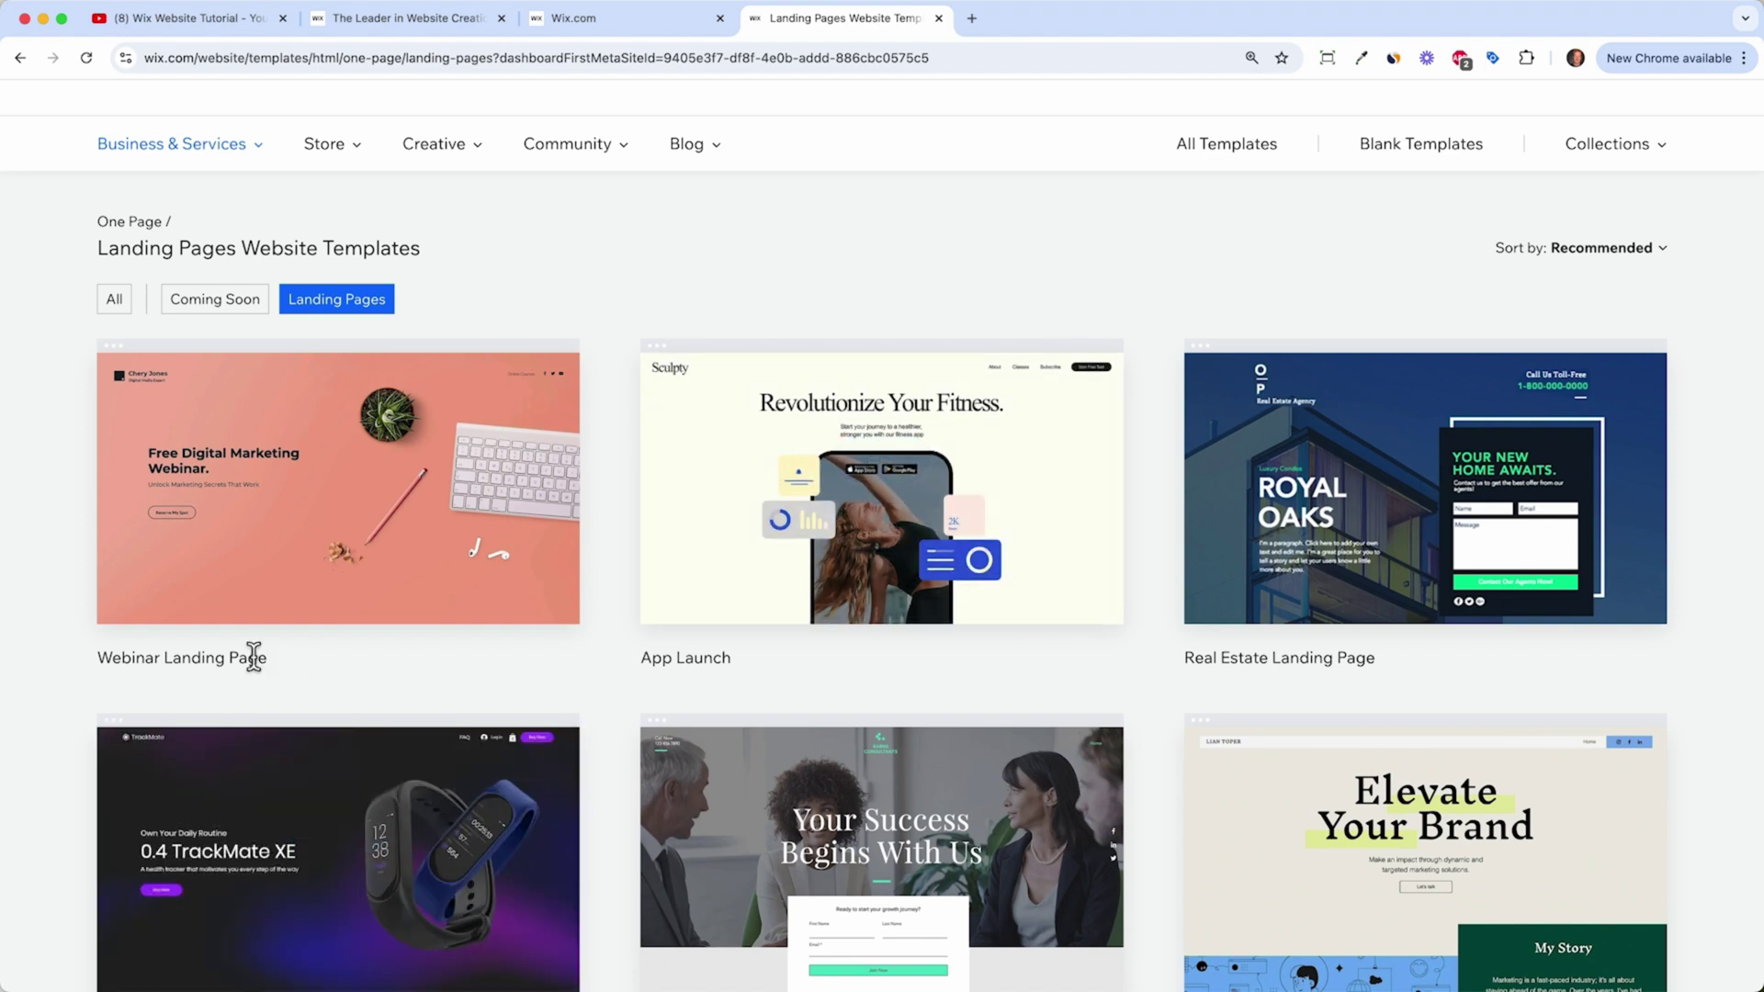
pyautogui.moveTo(227, 586)
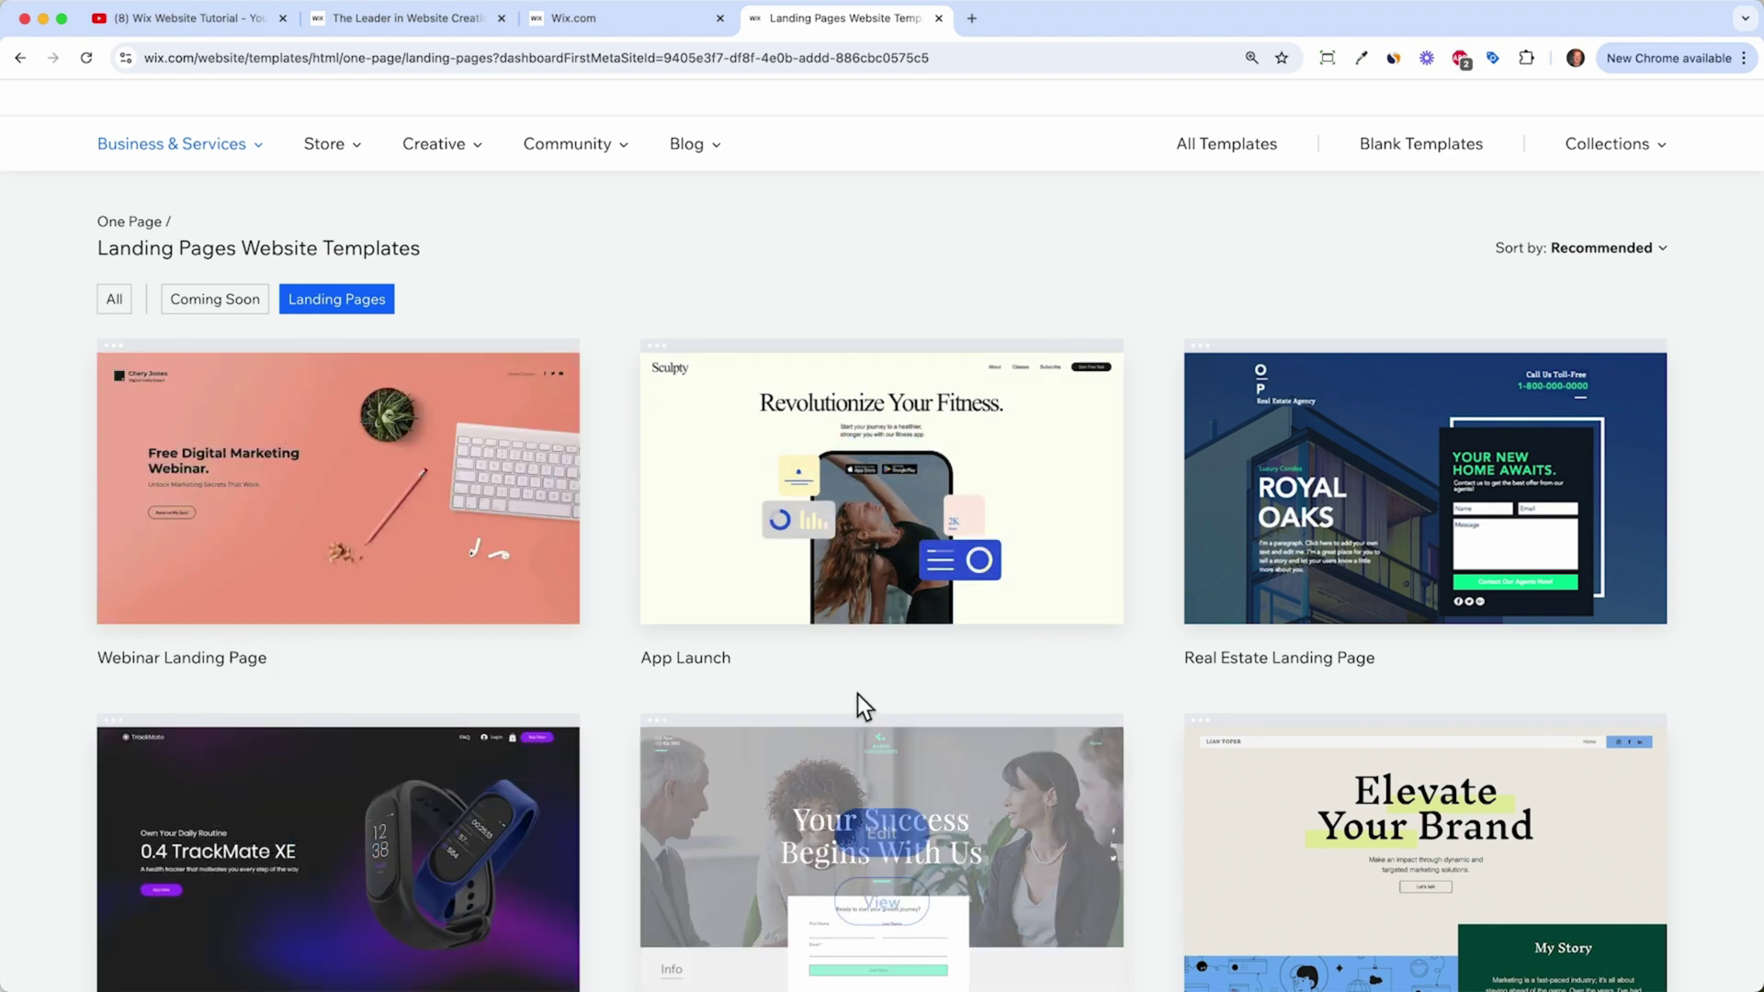
pyautogui.moveTo(957, 473)
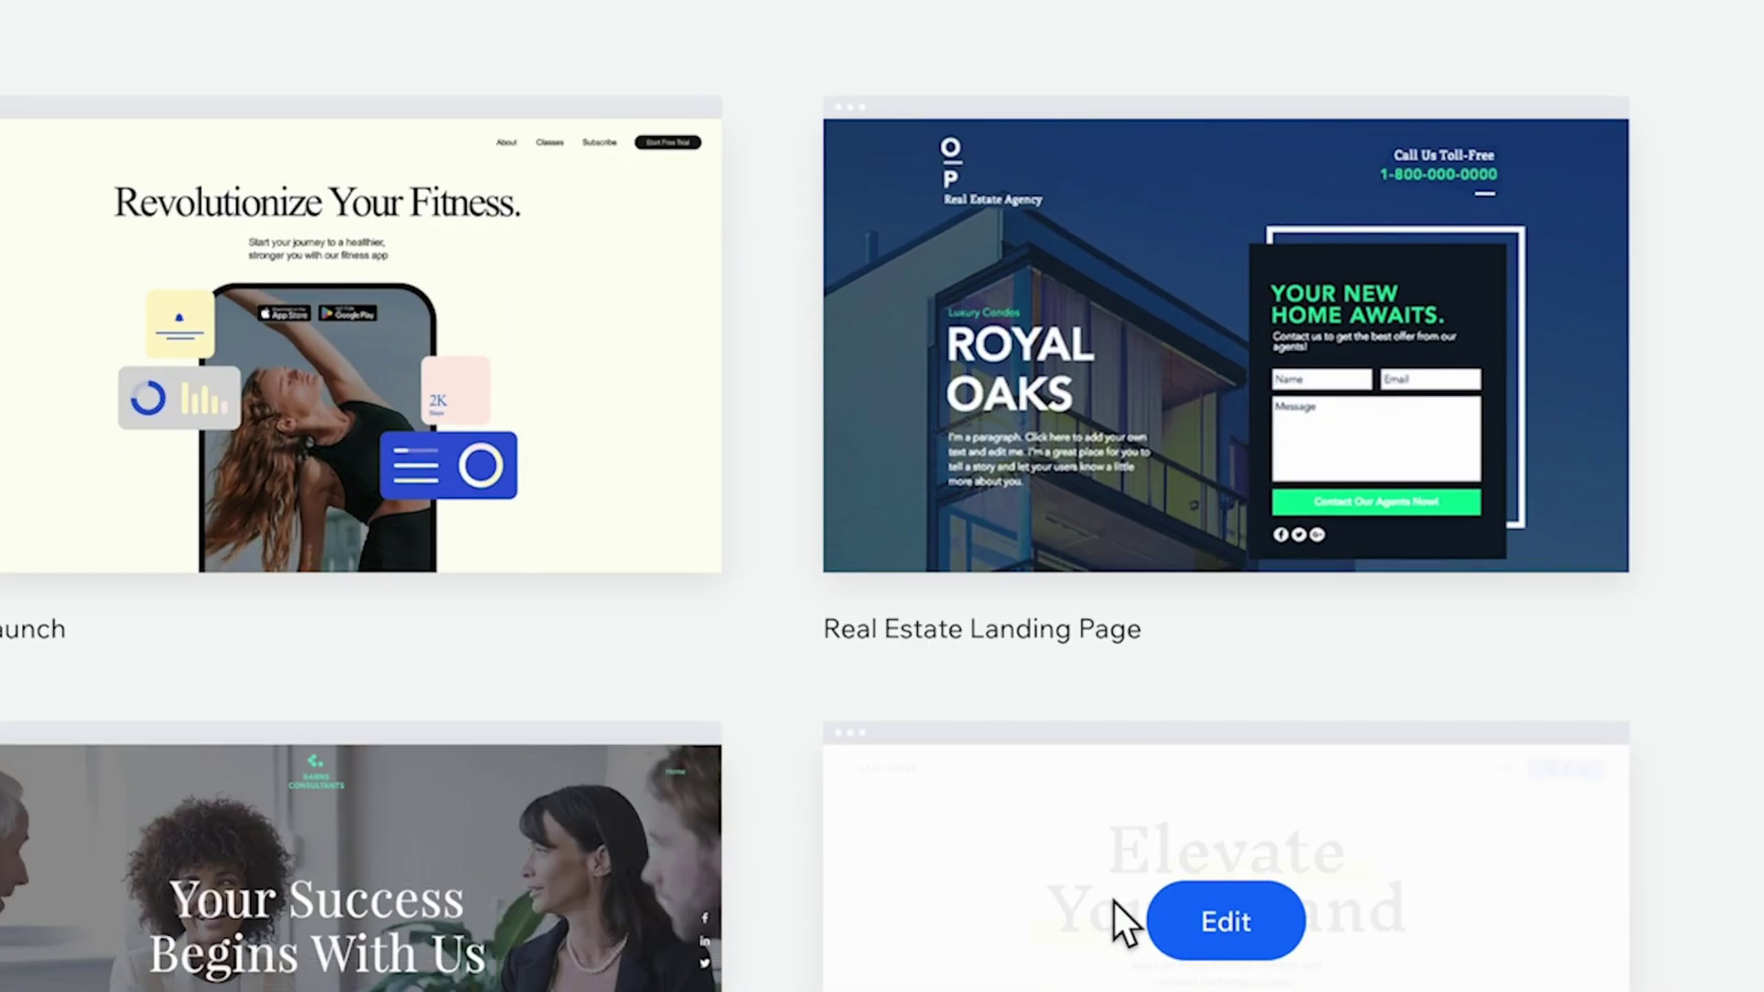
pyautogui.moveTo(1323, 550)
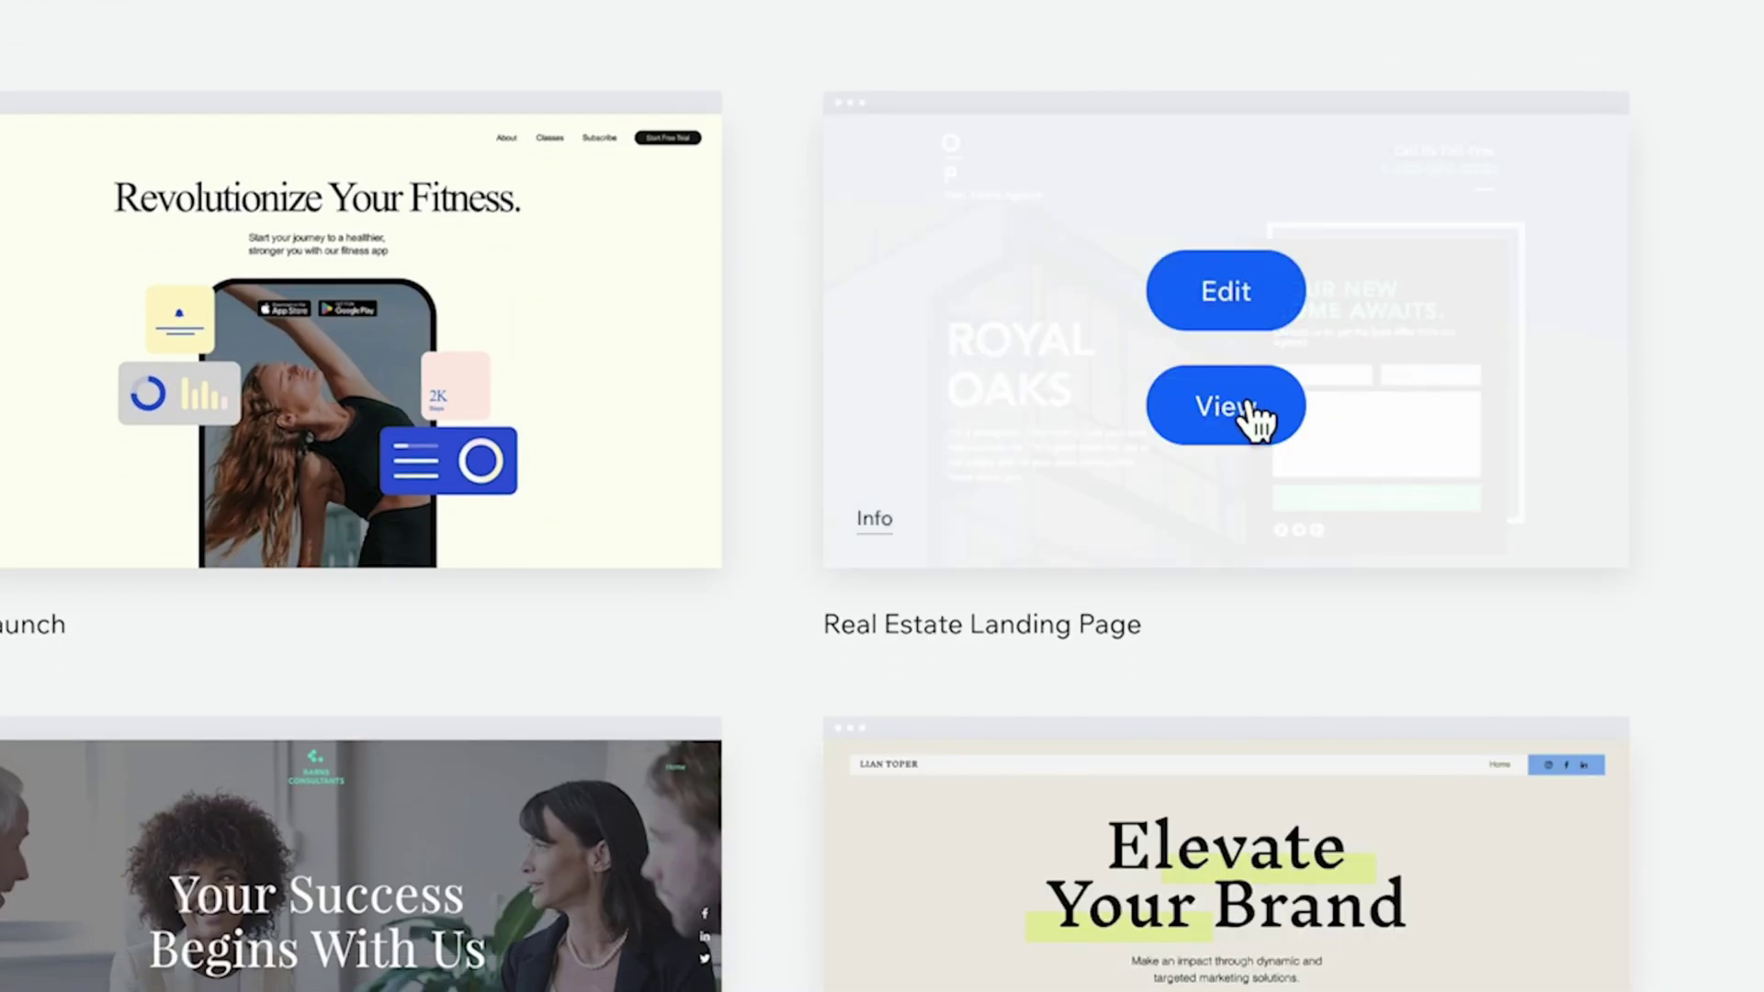
# Step: Preview a landing page template and scroll through the fitness-band Product Landing Page
pyautogui.click(1249, 409)
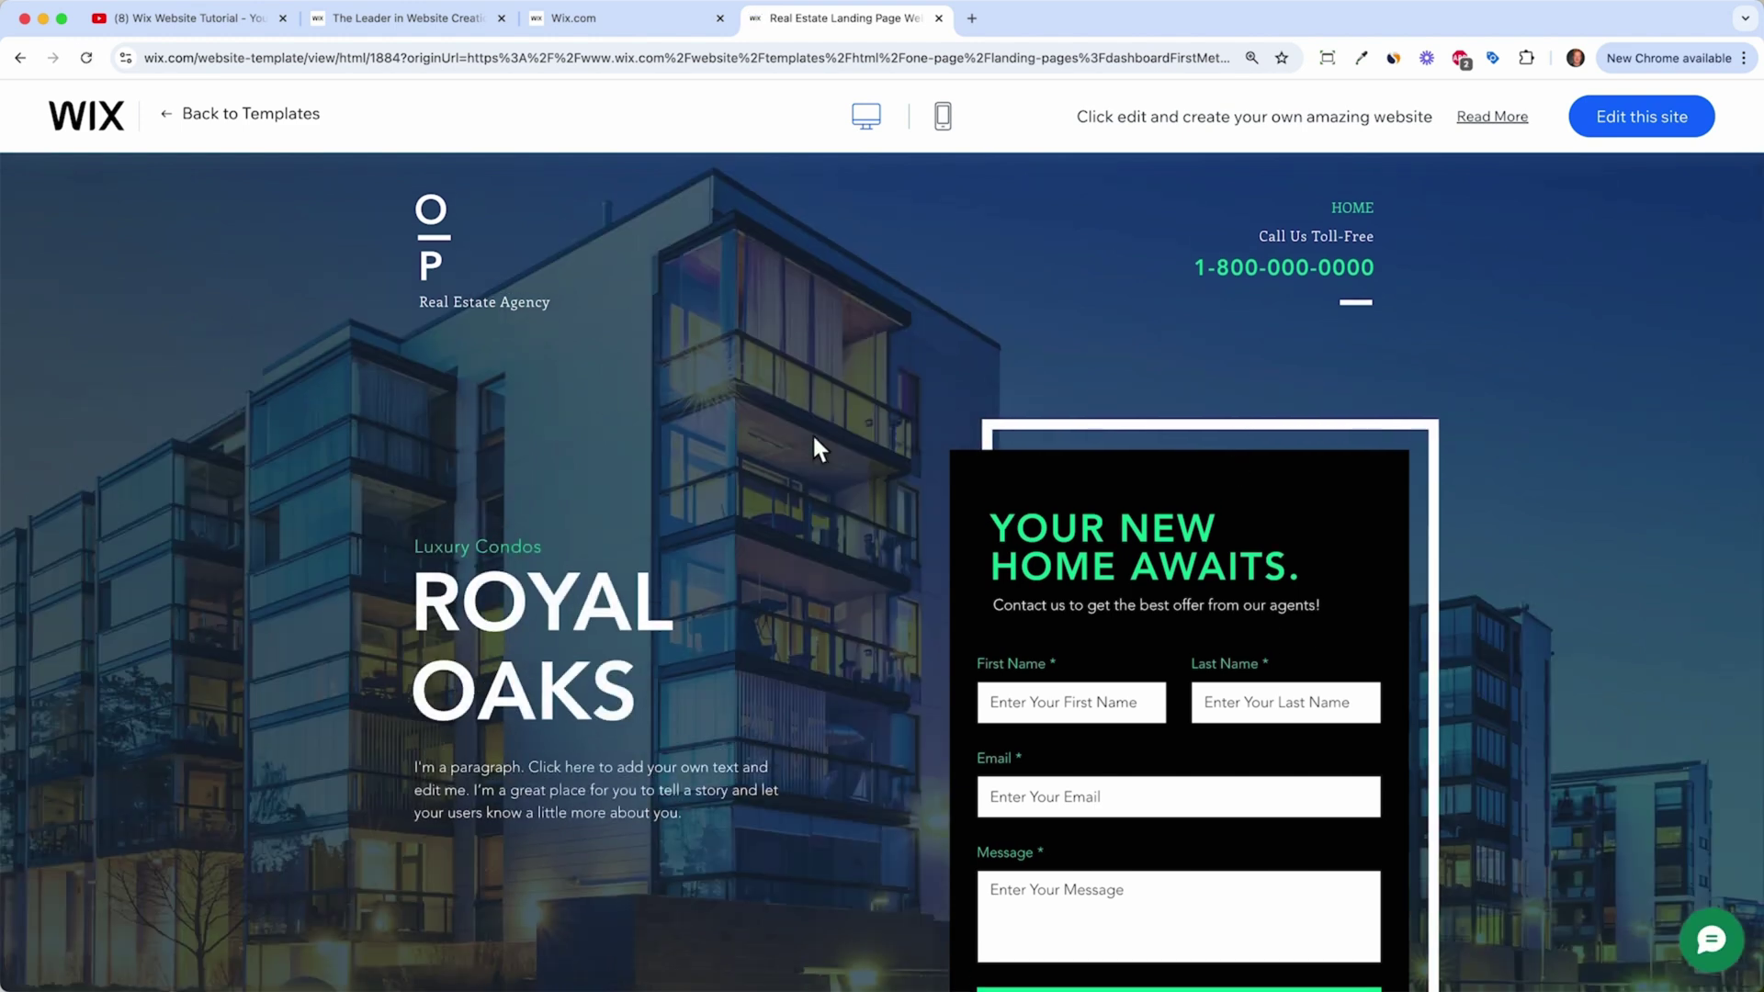
pyautogui.scroll(-4, 764, 503)
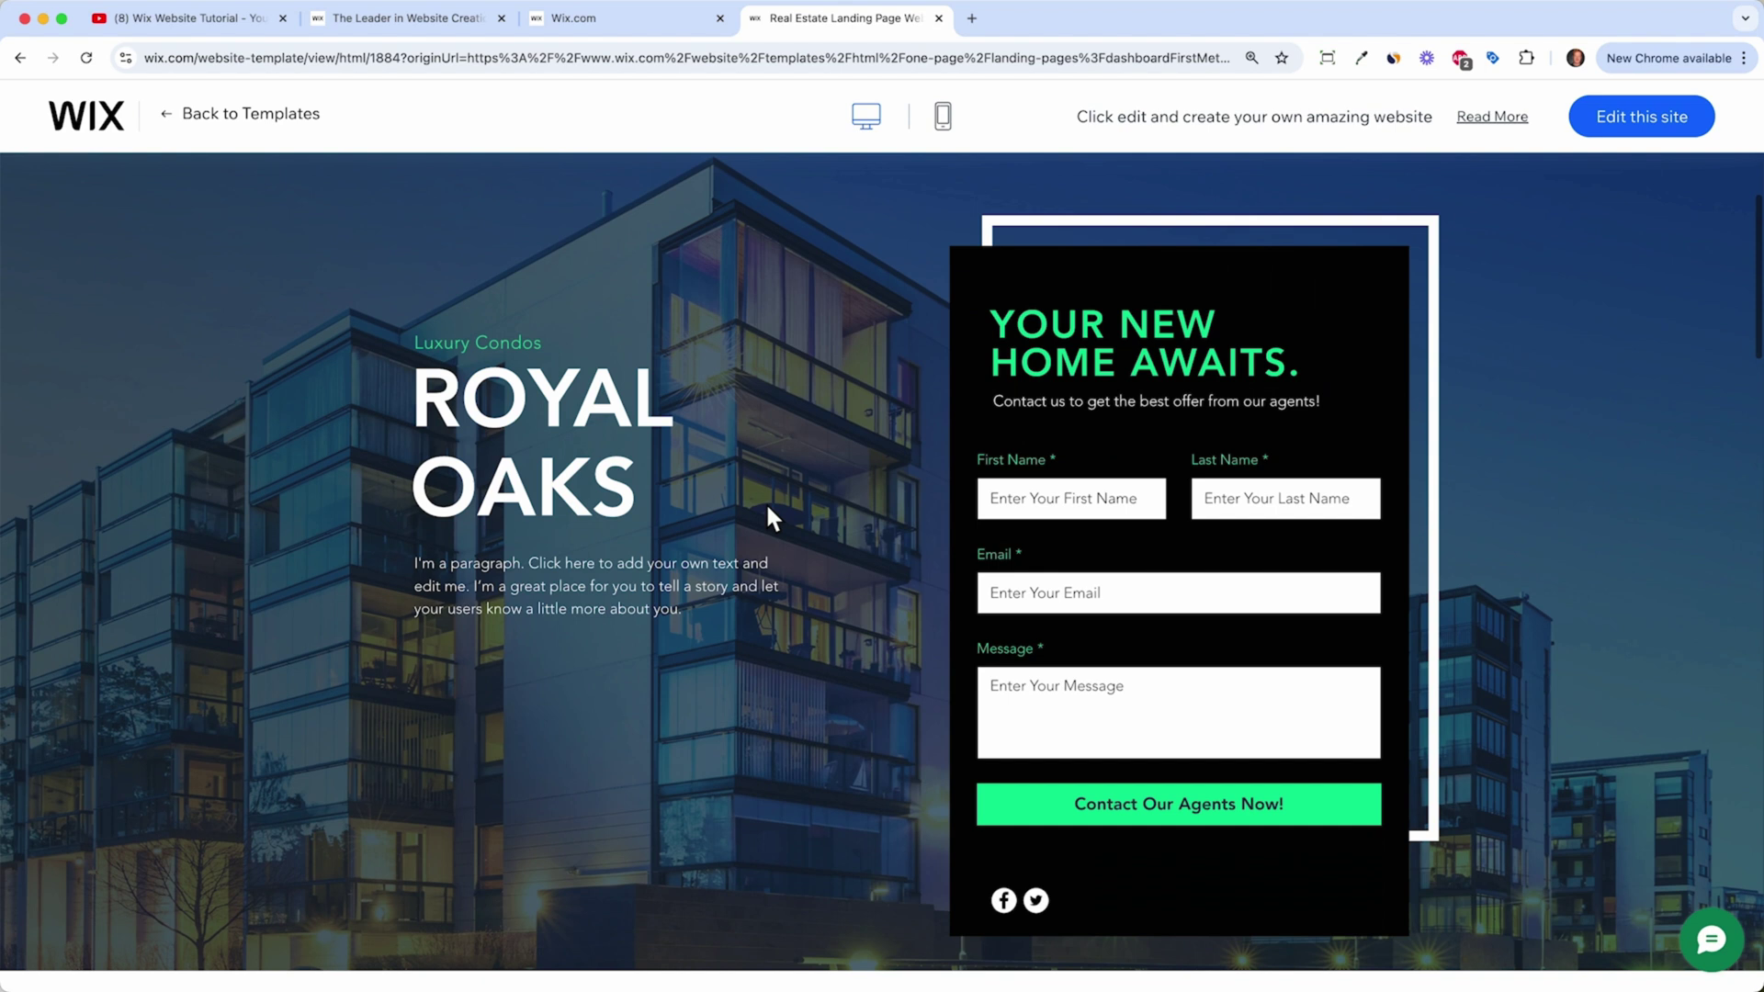
pyautogui.scroll(-9, 768, 526)
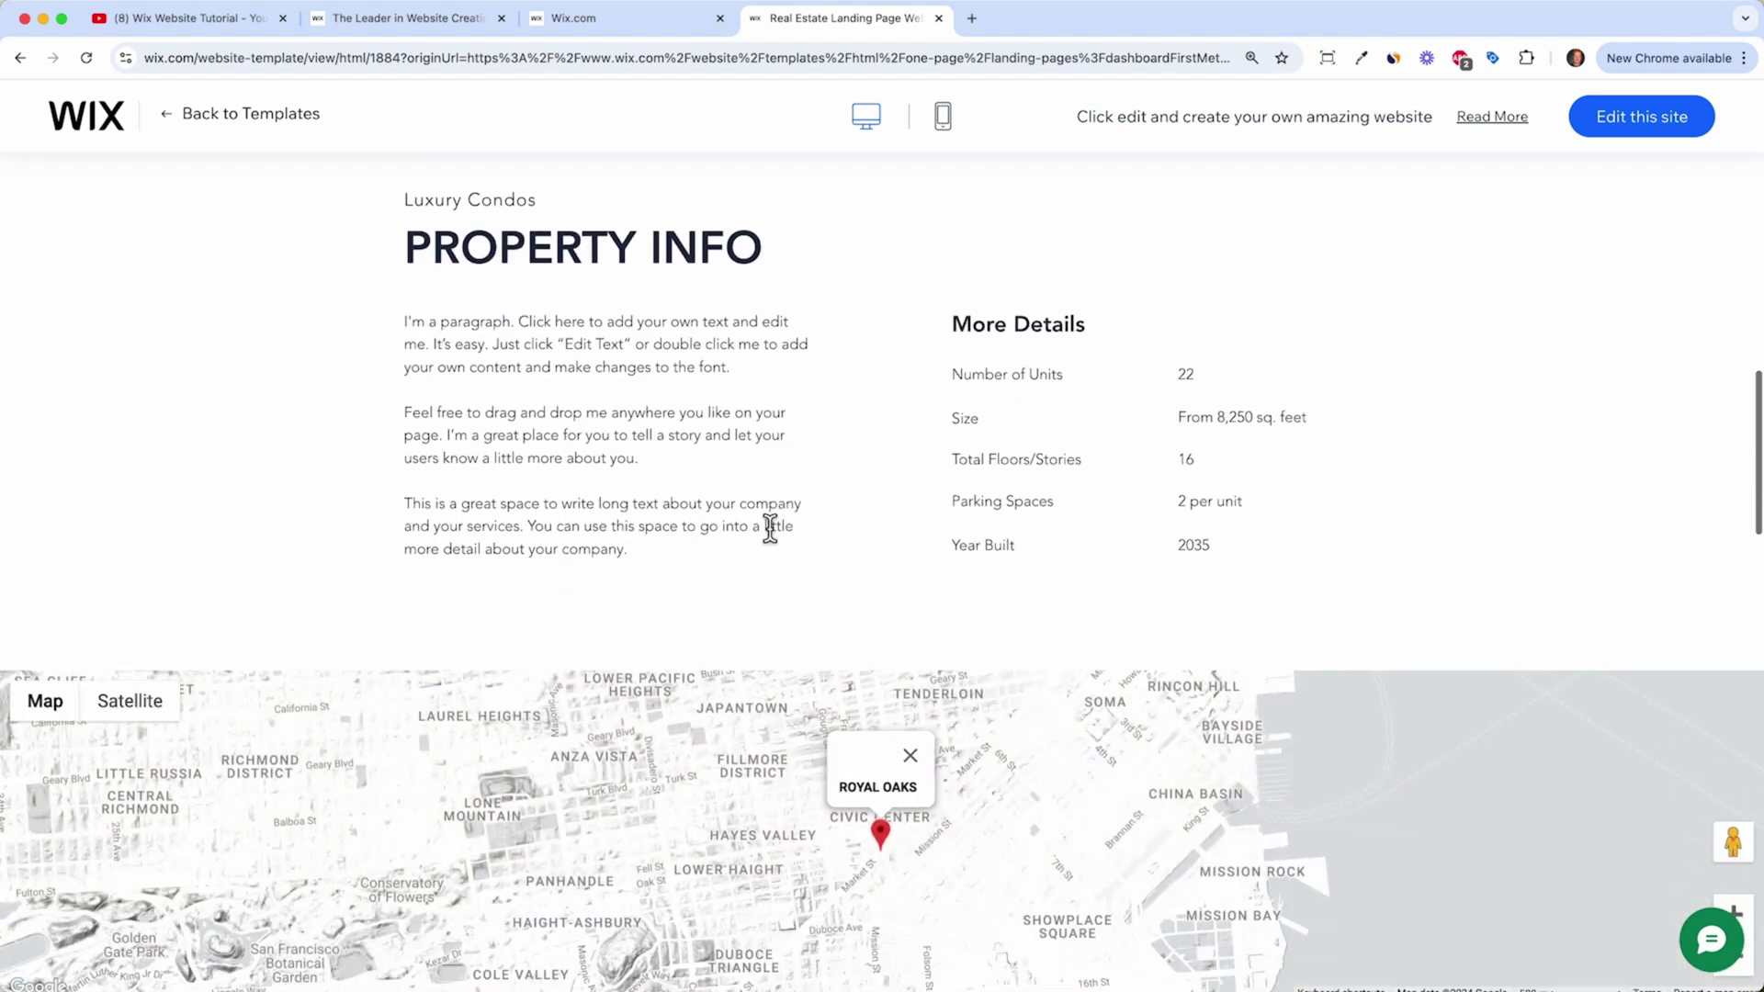
pyautogui.scroll(-15, 749, 539)
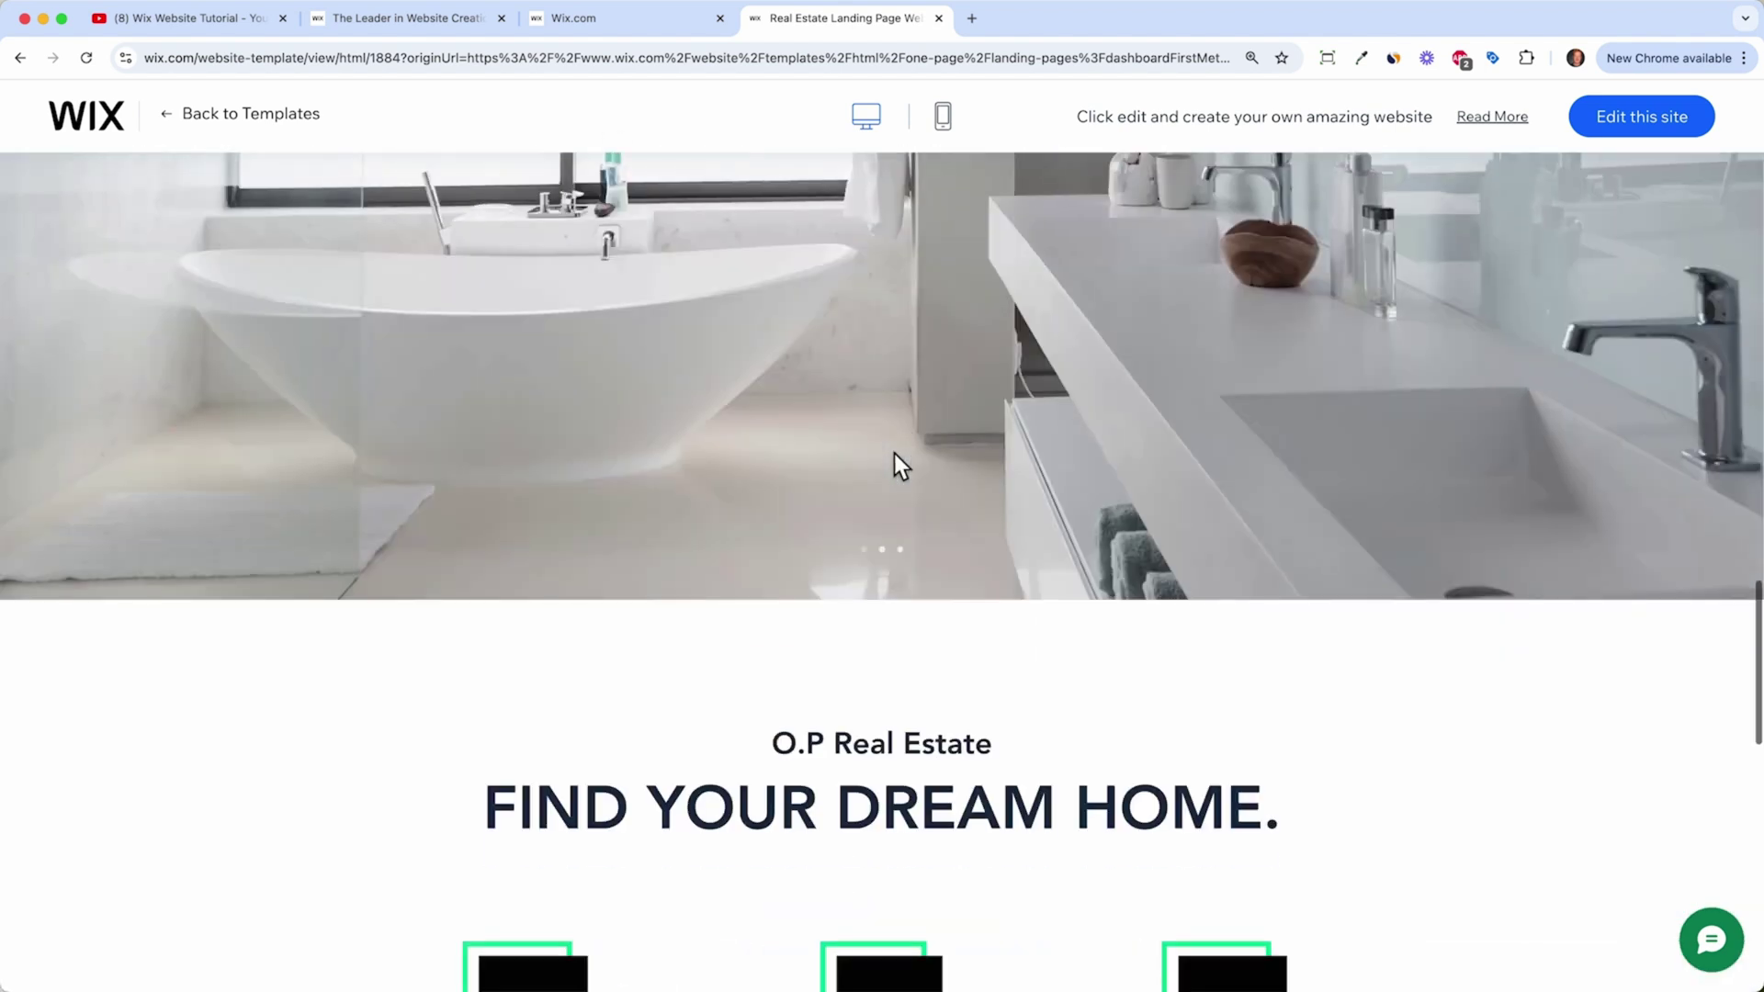
pyautogui.scroll(-6, 894, 454)
pyautogui.scroll(20, 895, 453)
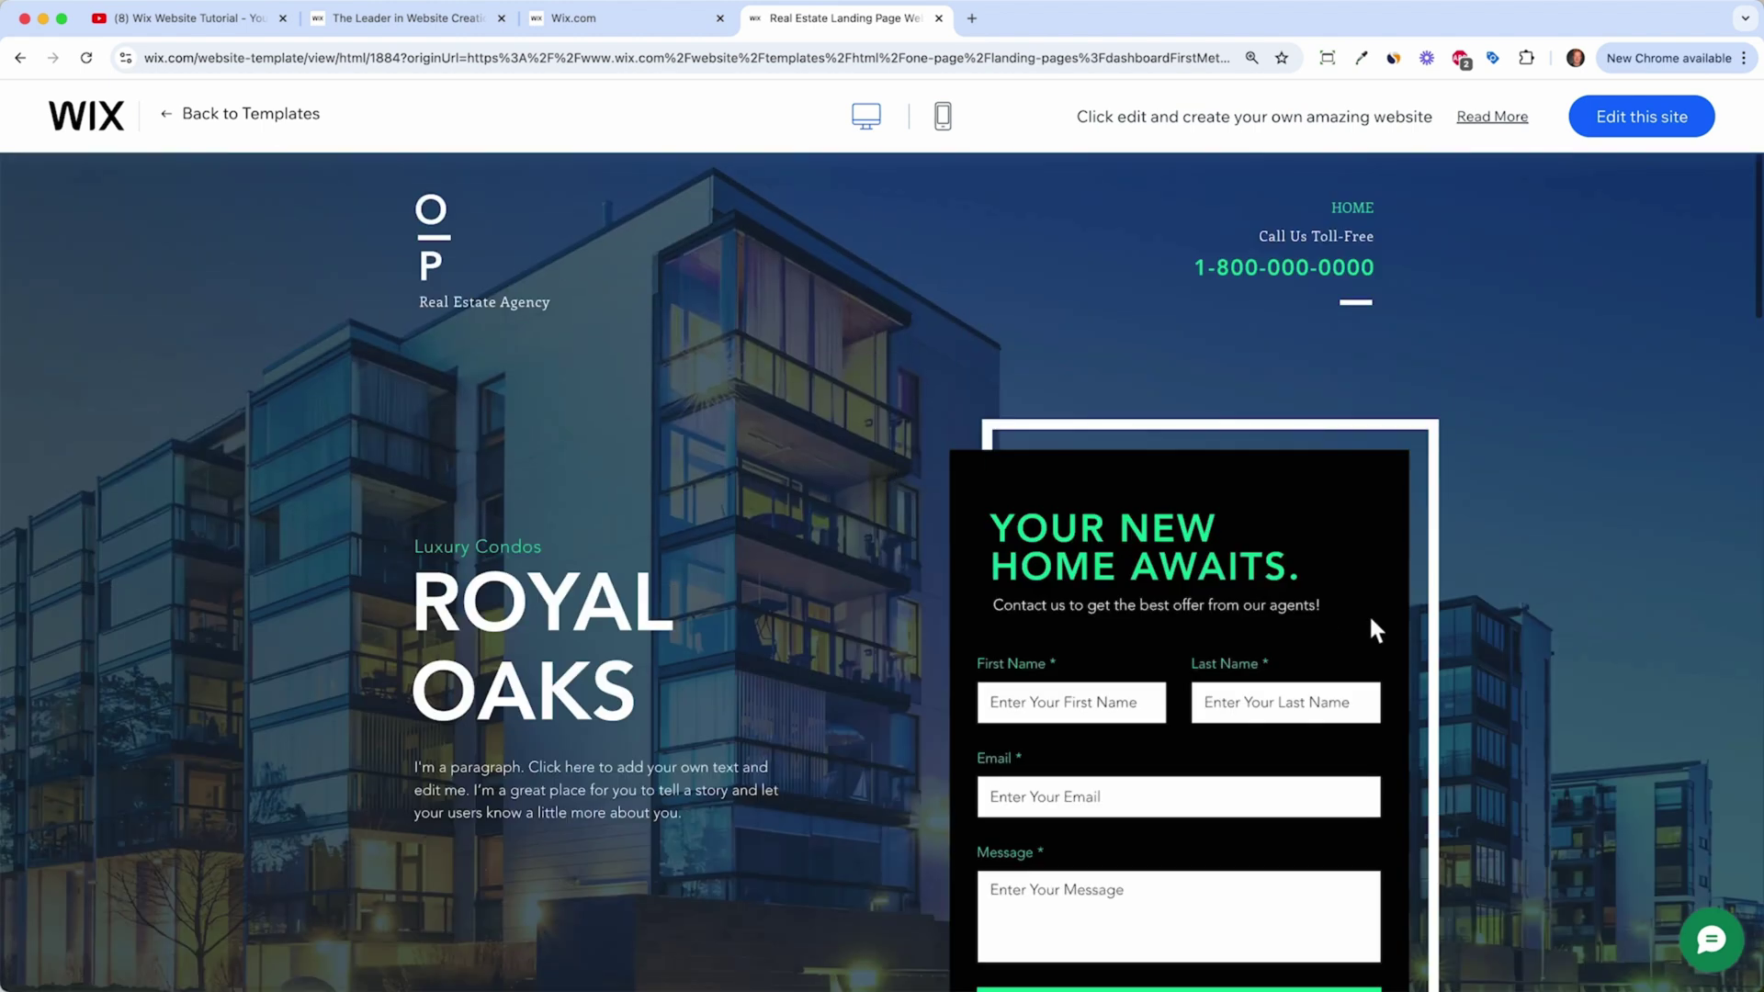
pyautogui.scroll(-1, 1240, 594)
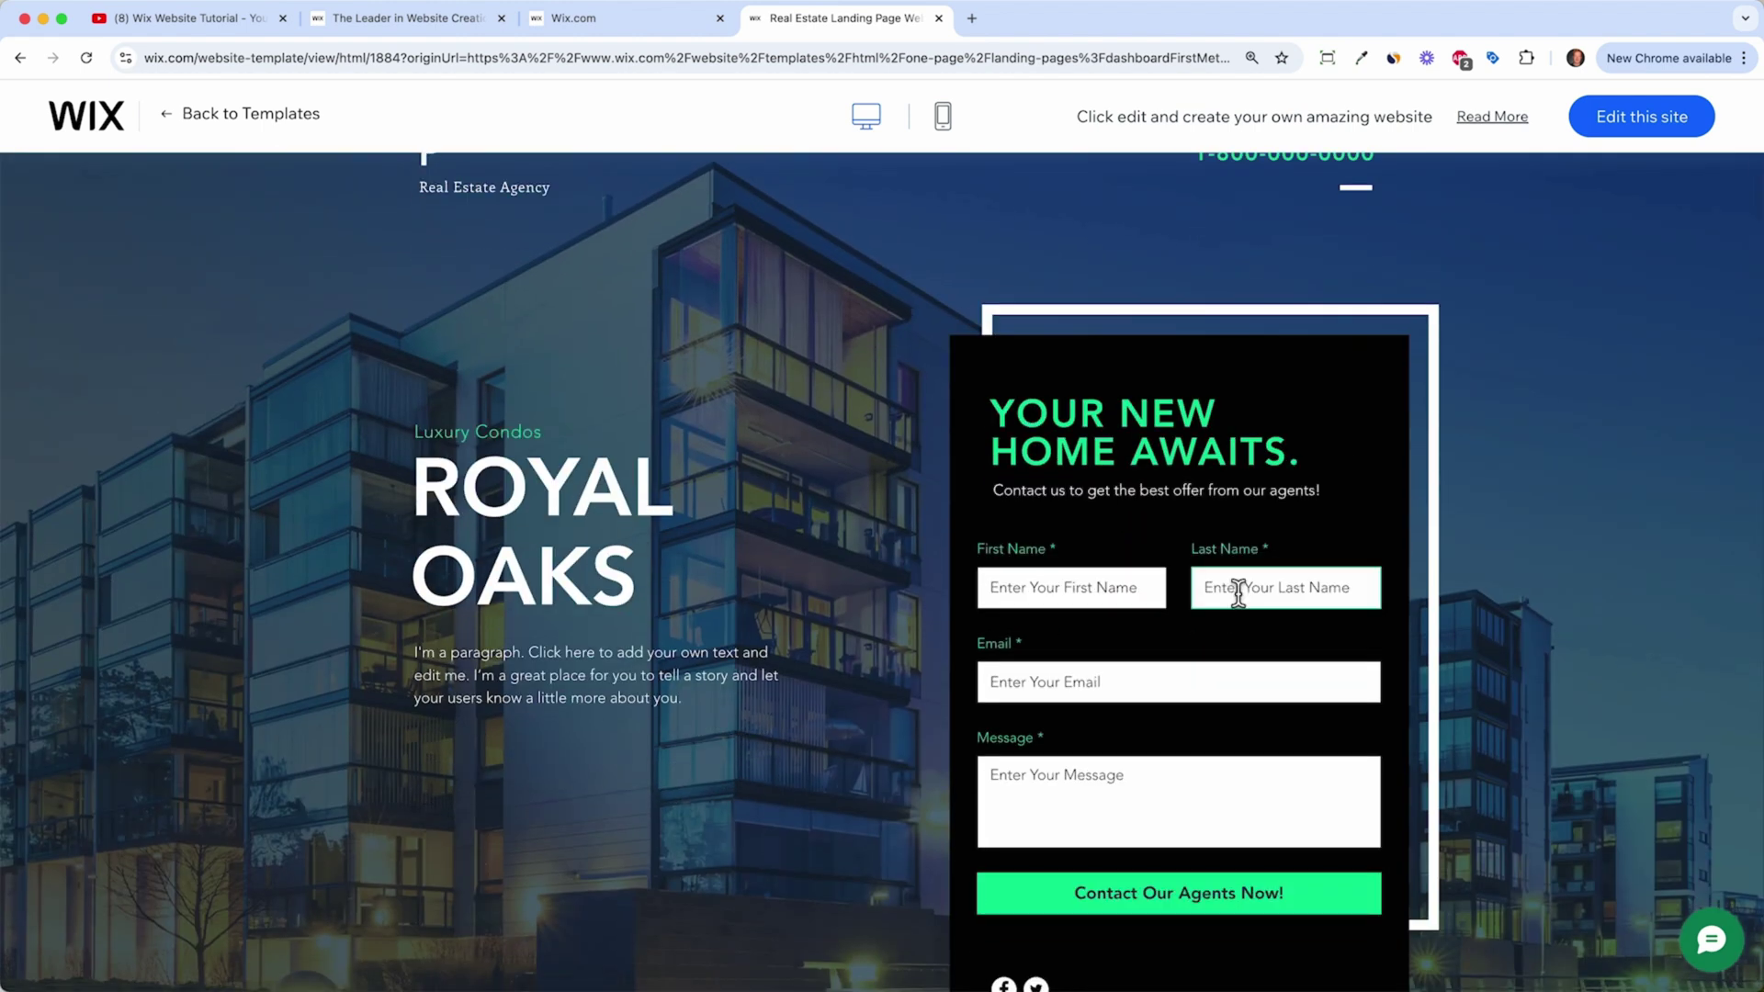
pyautogui.scroll(1, 1238, 594)
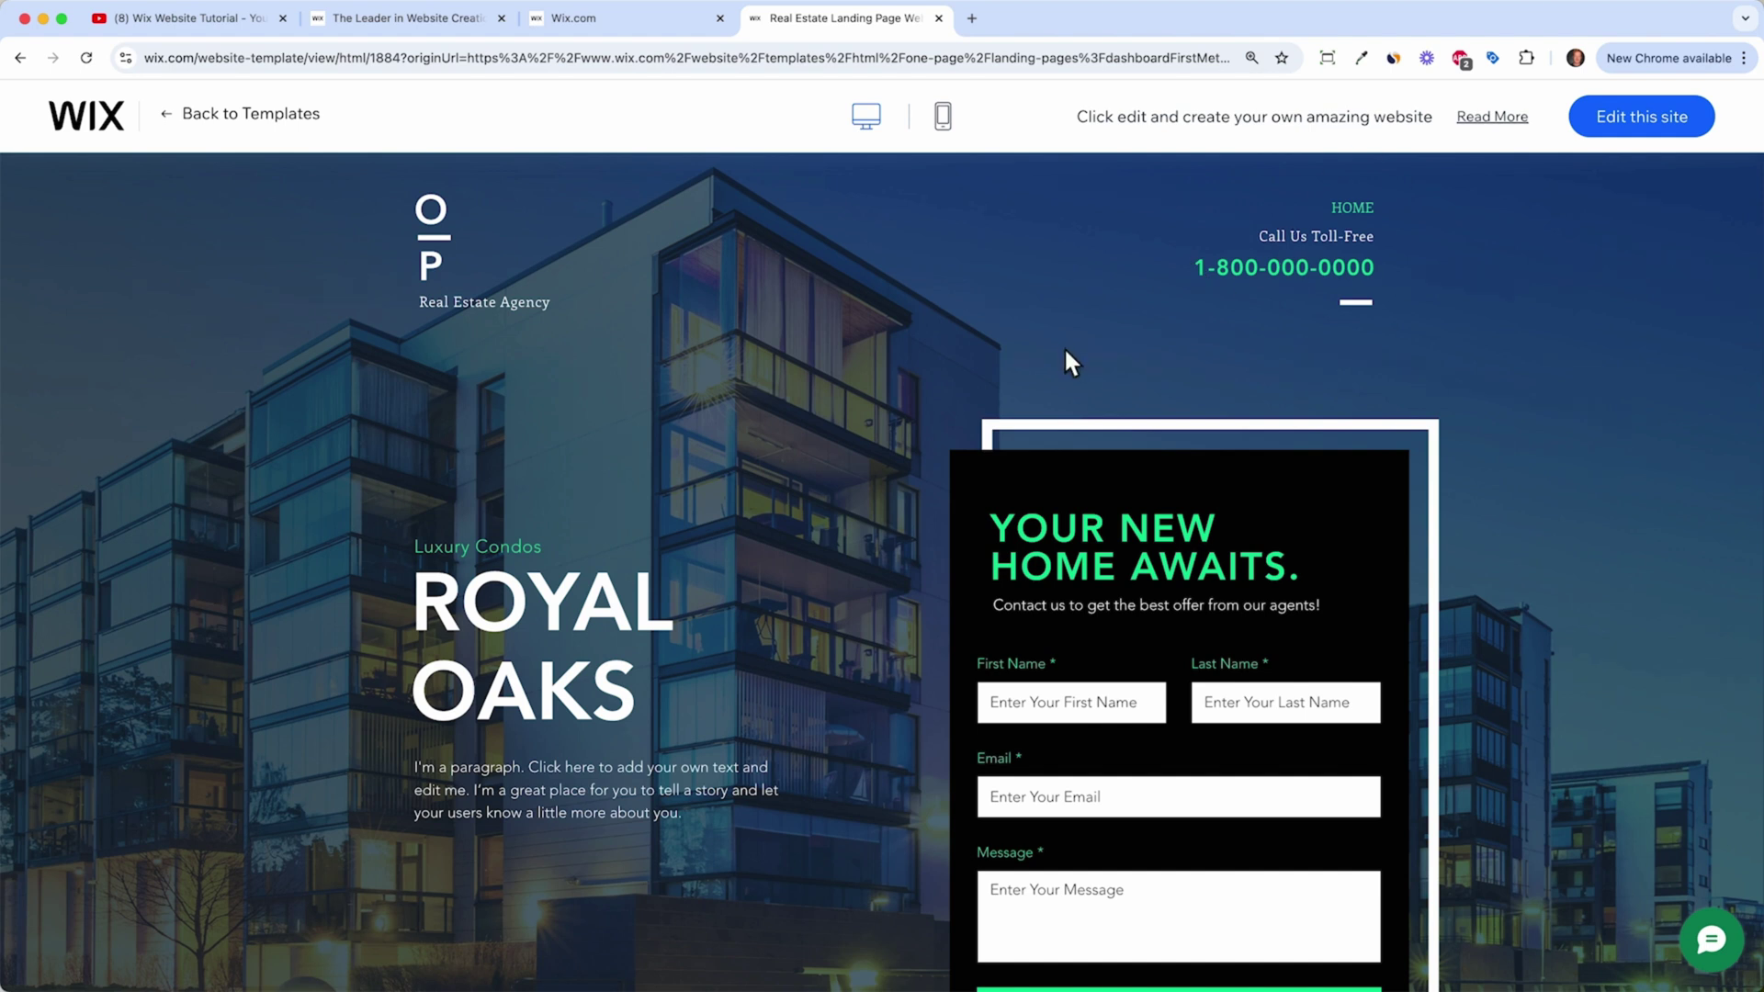
pyautogui.scroll(-10, 1066, 361)
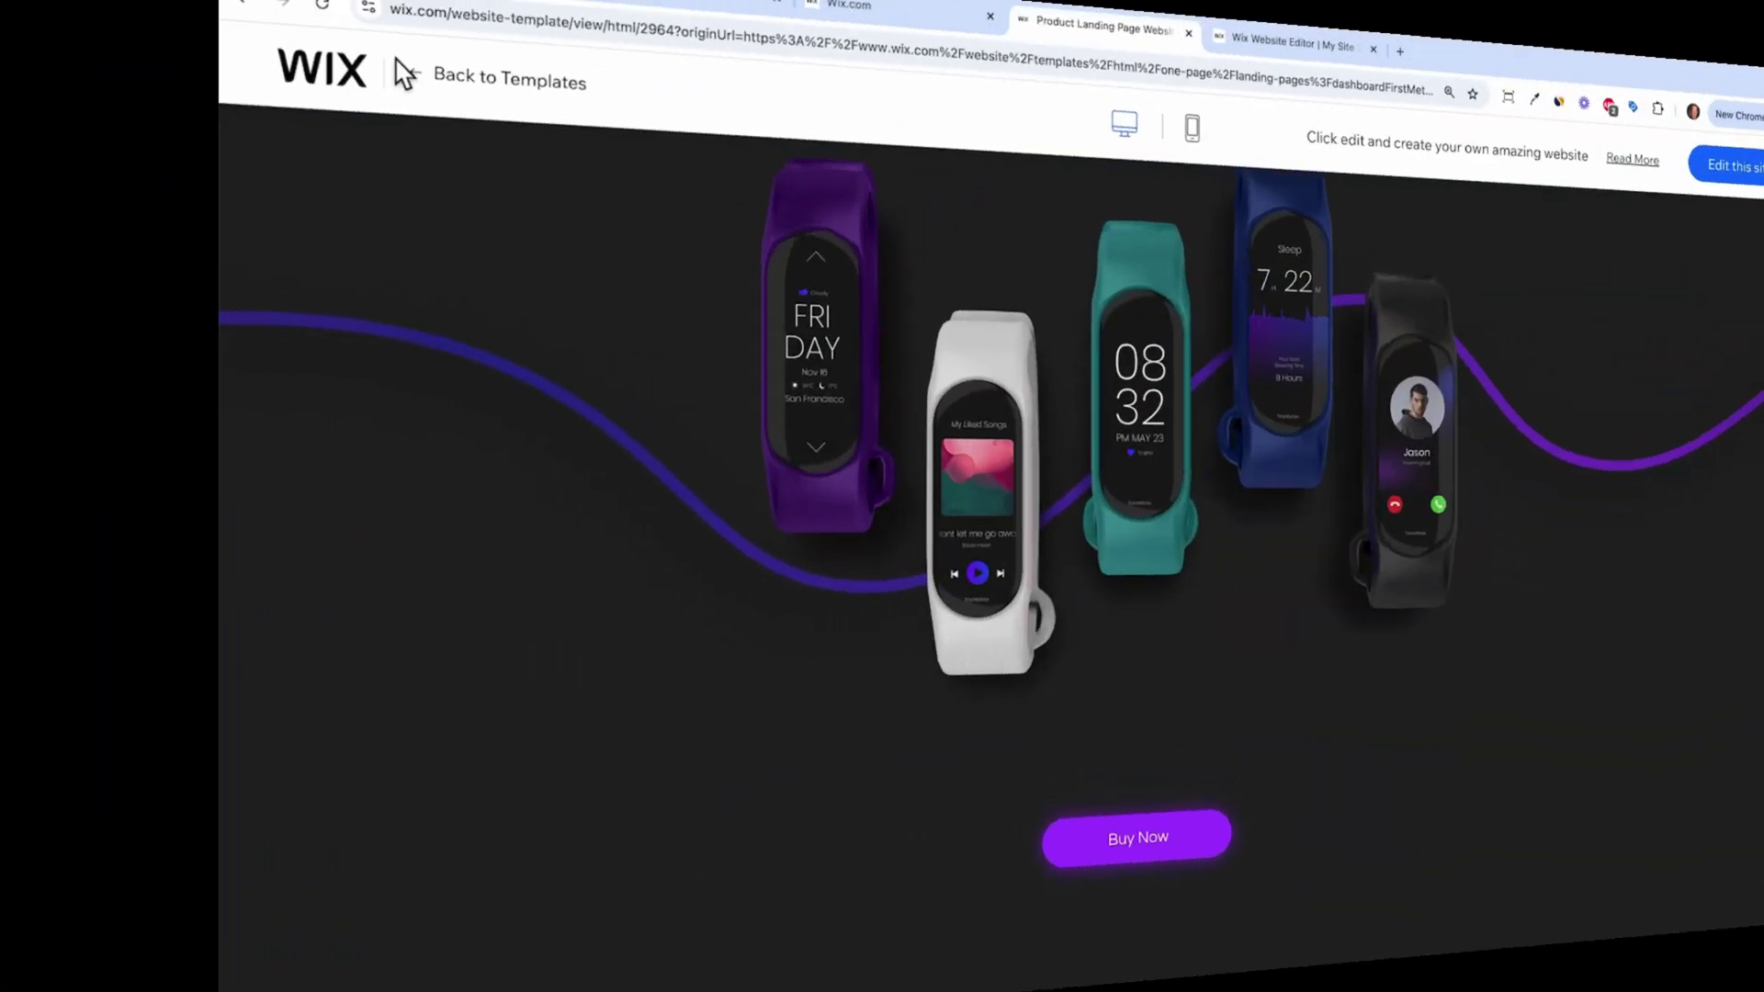
# Step: Return to the template gallery and show the blank website templates
pyautogui.click(181, 129)
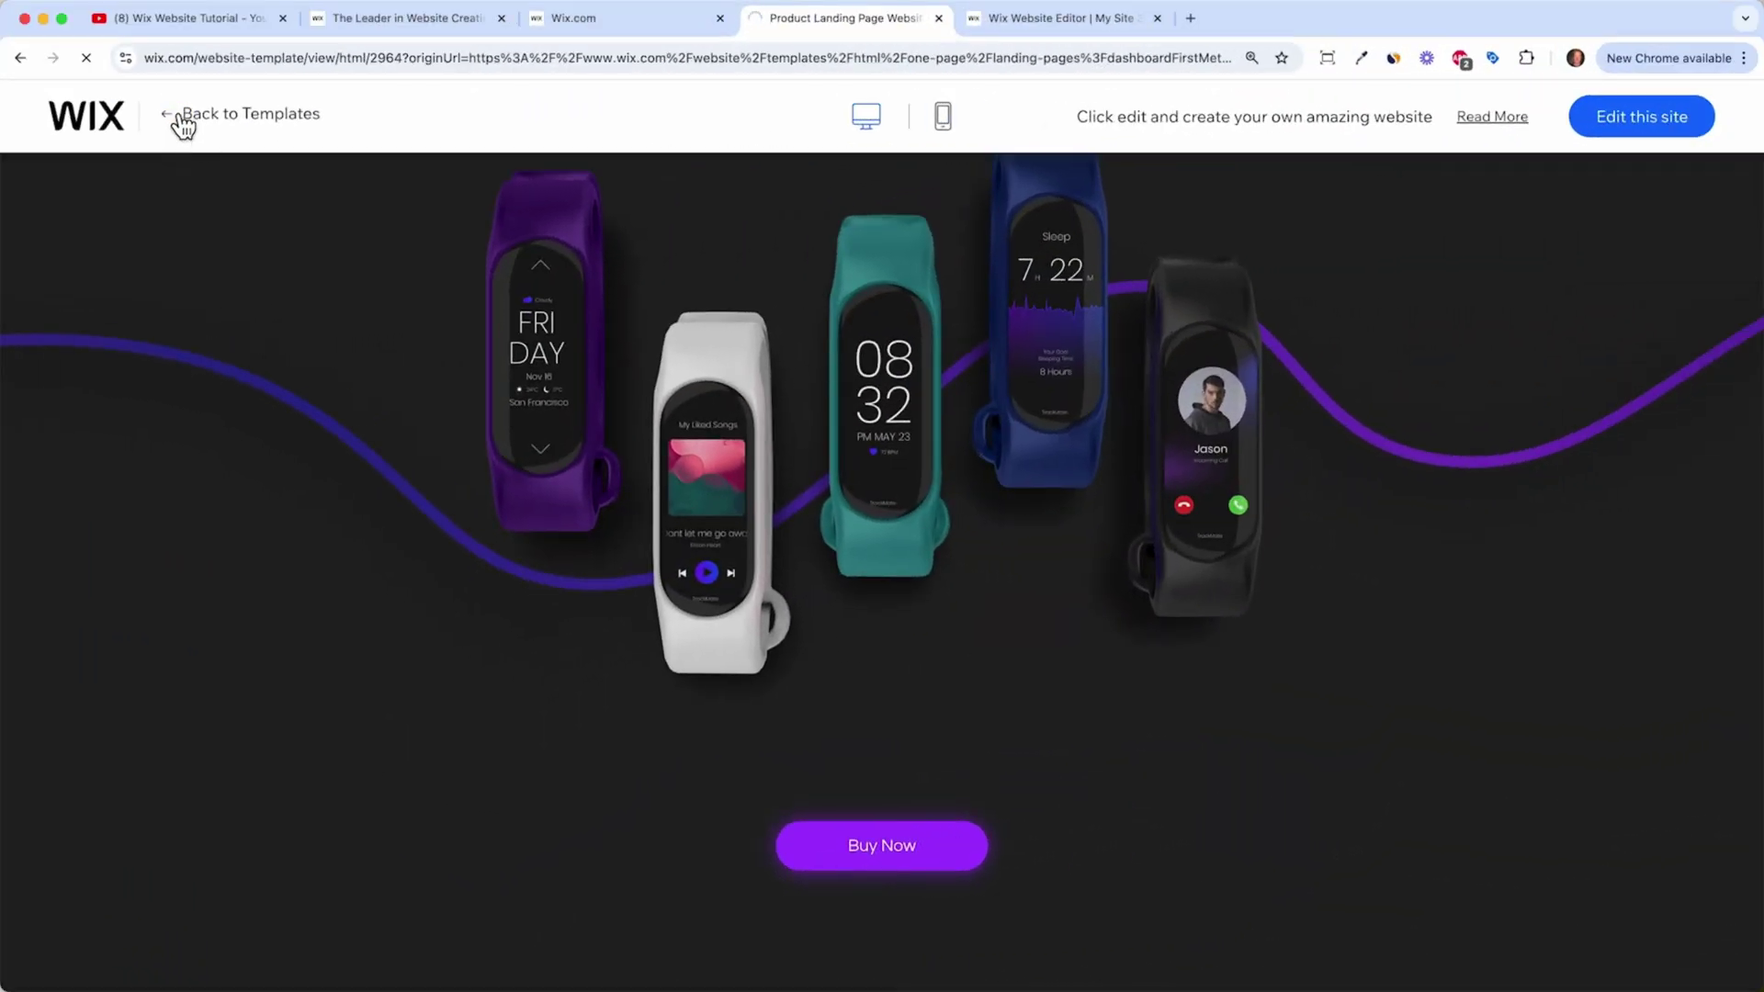
pyautogui.scroll(-15, 1198, 468)
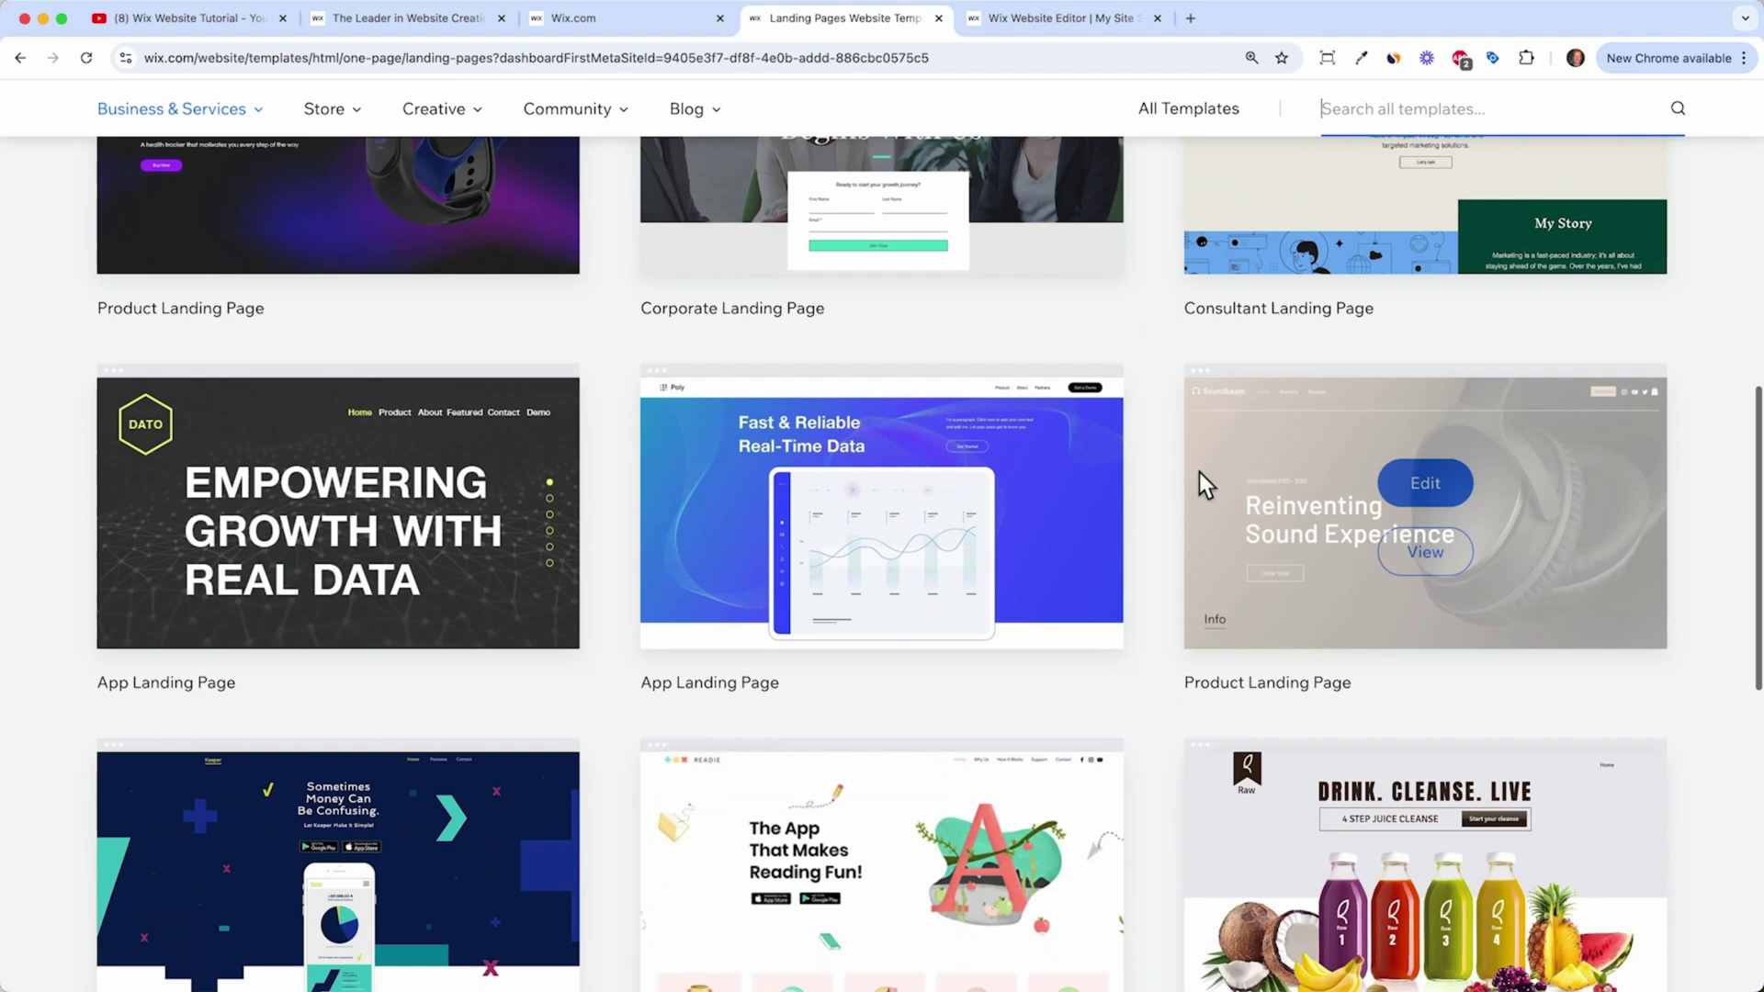
pyautogui.moveTo(1415, 536)
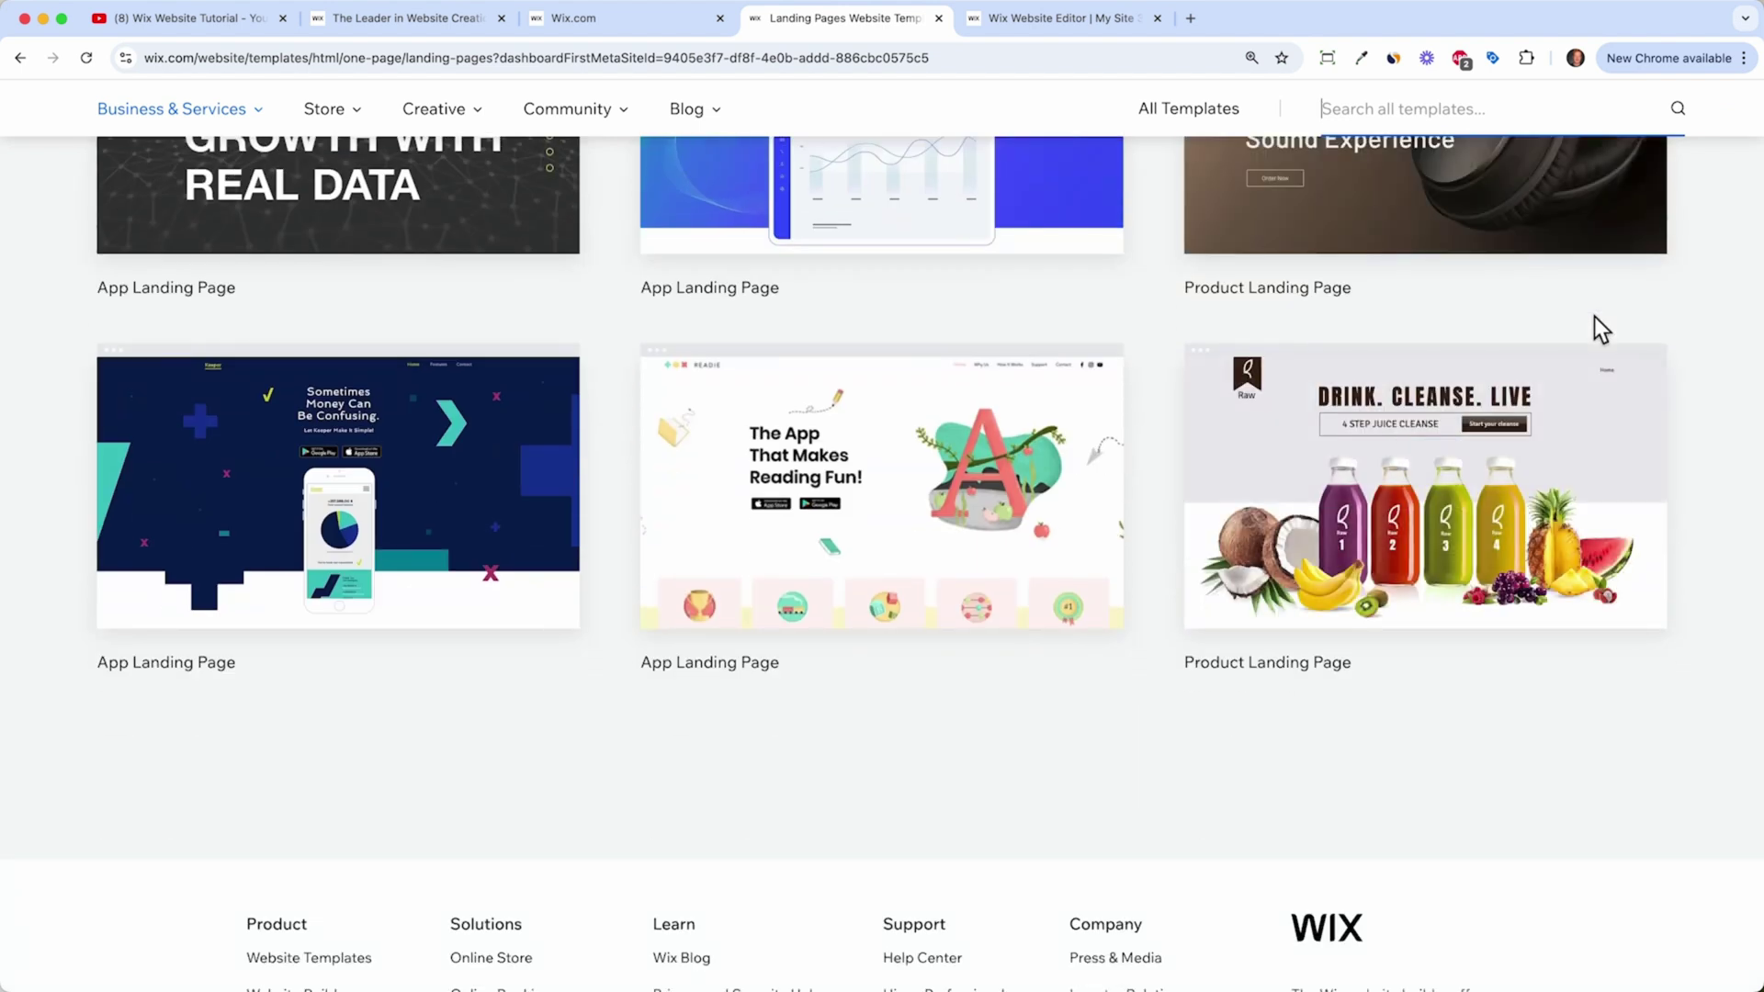
pyautogui.scroll(2, 1597, 323)
pyautogui.scroll(13, 1594, 316)
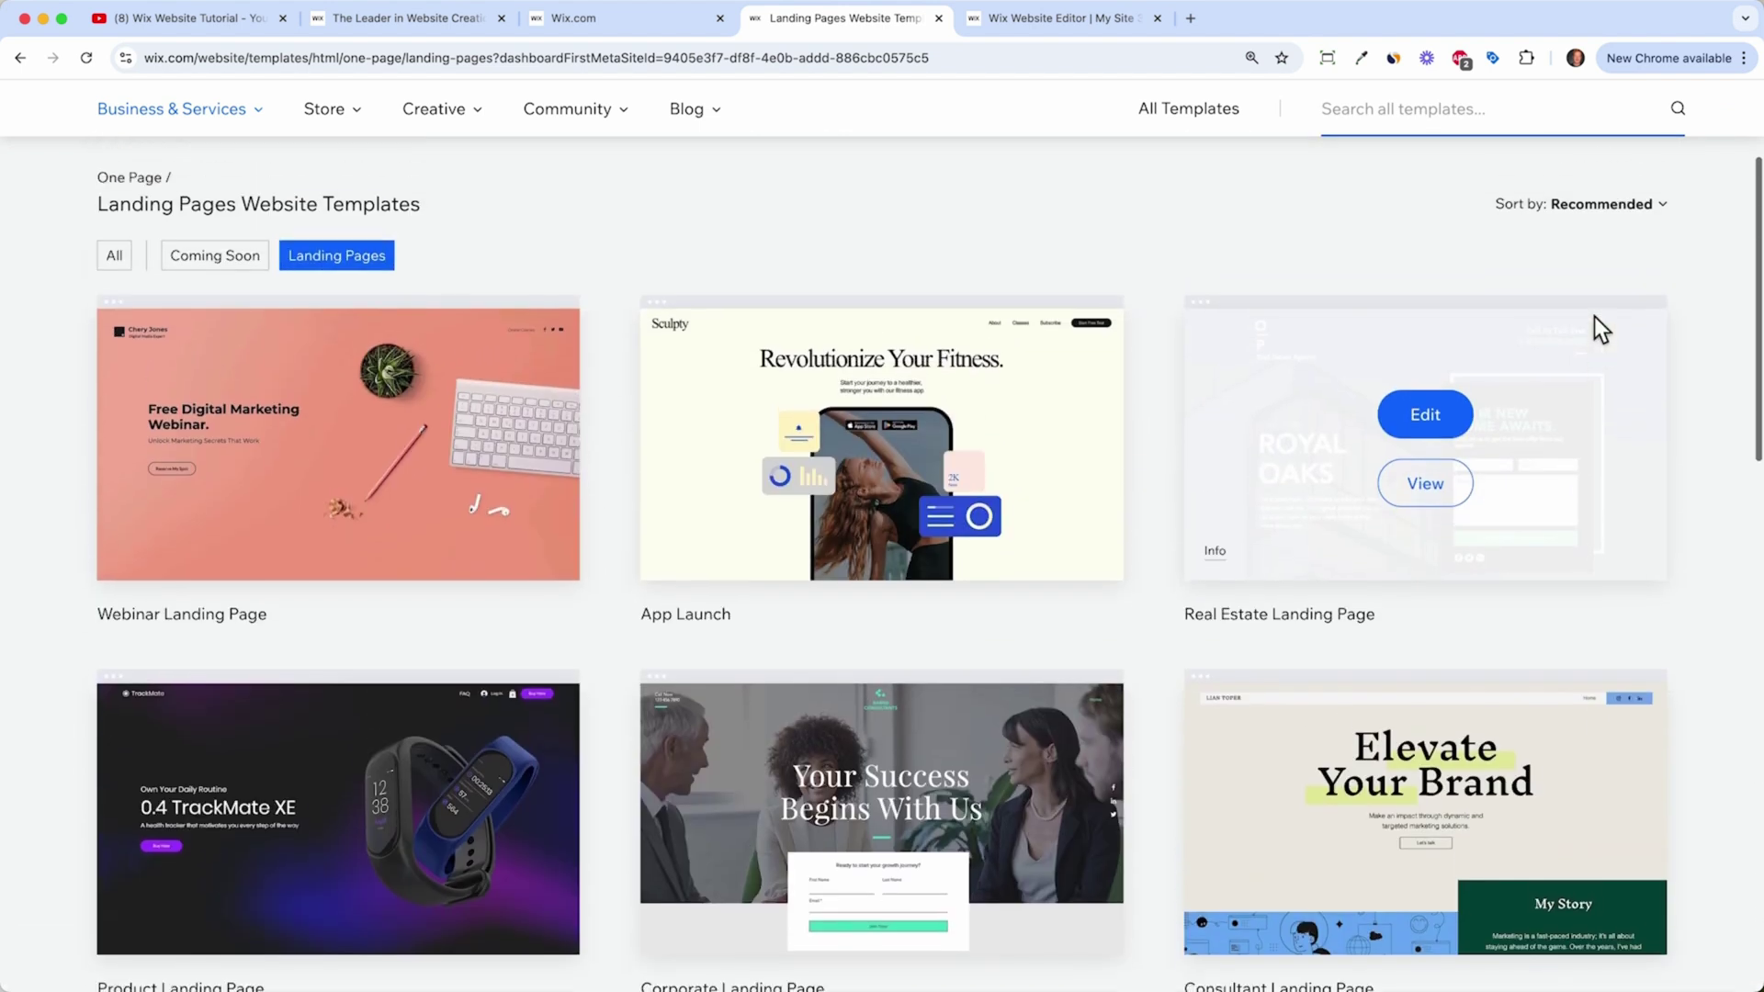
pyautogui.scroll(2, 1606, 333)
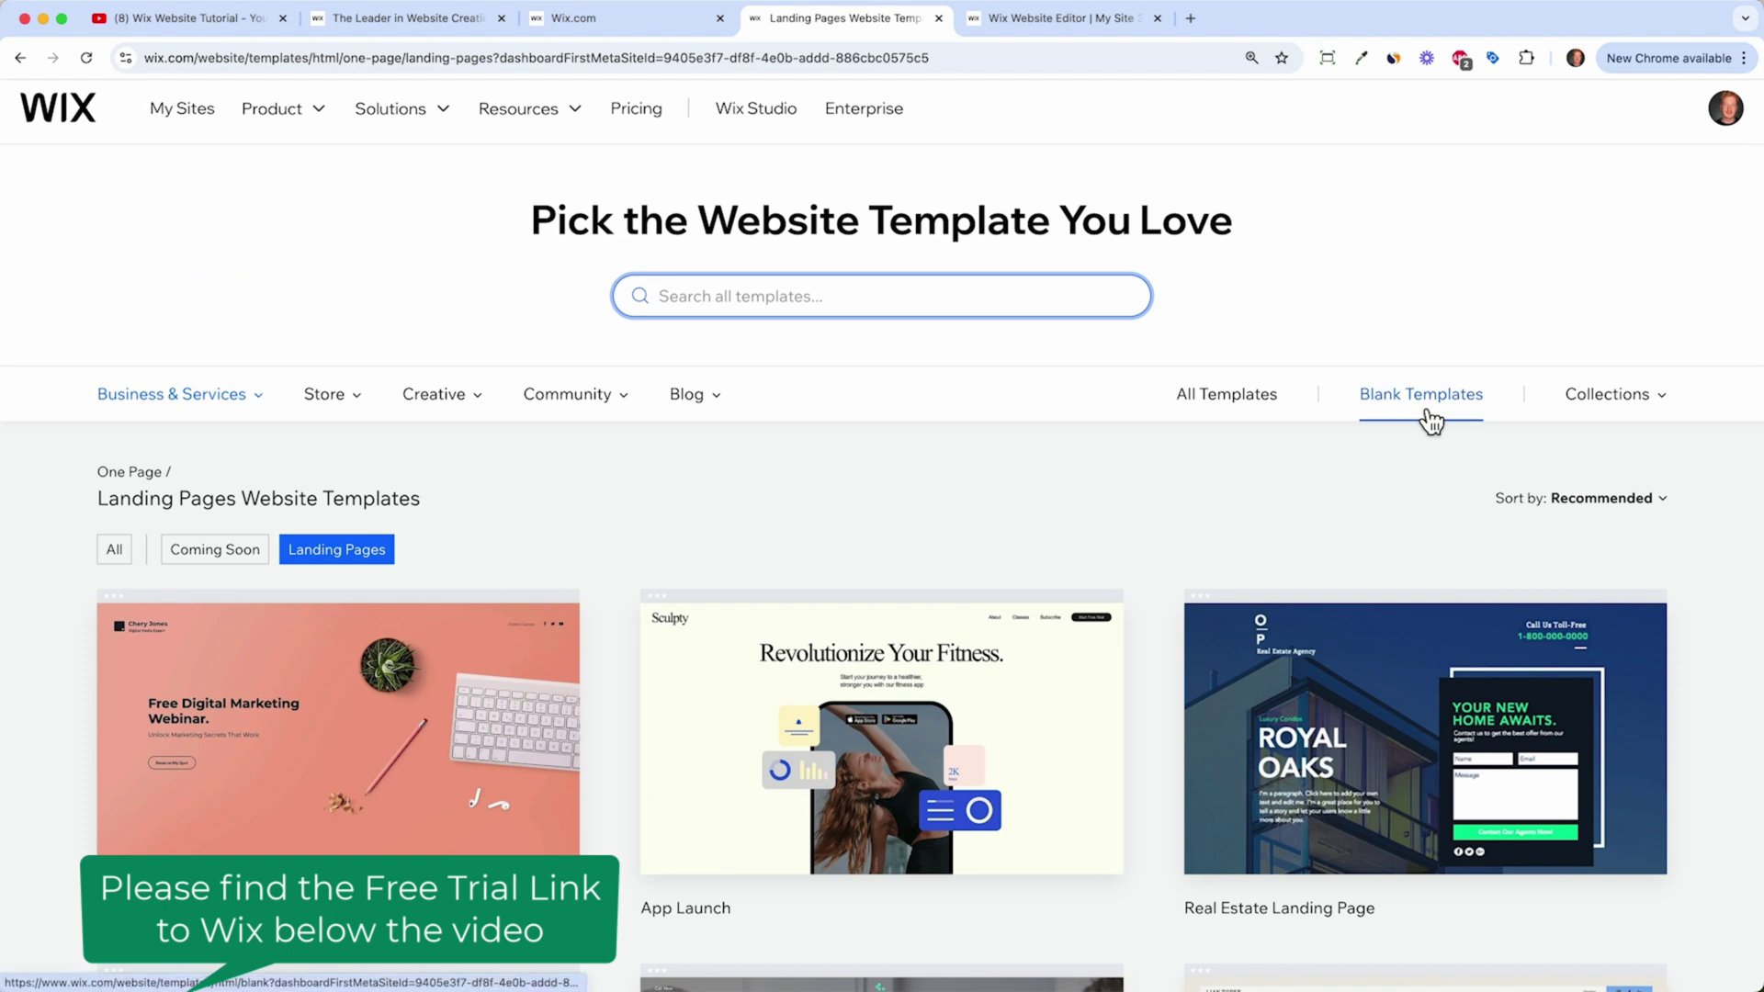
pyautogui.click(1430, 414)
pyautogui.moveTo(318, 633)
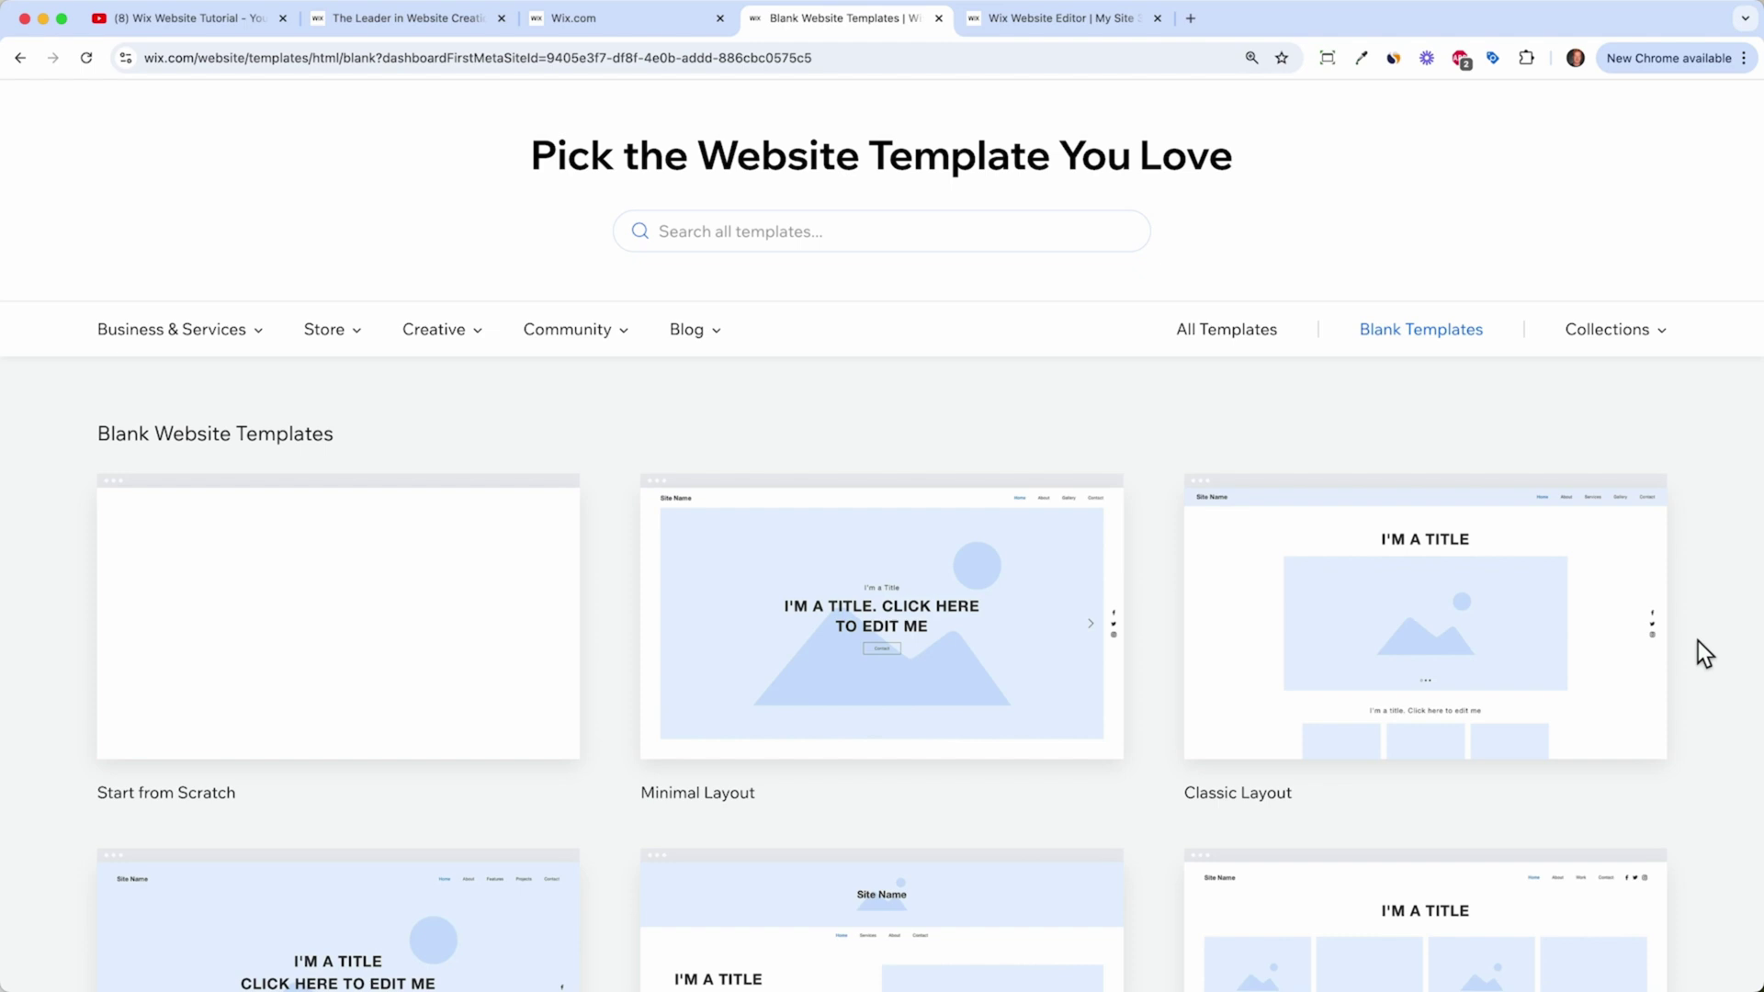
# Step: Search 'landing page', choose the Landing Page category and preview Webinar Landing Page
pyautogui.click(887, 240)
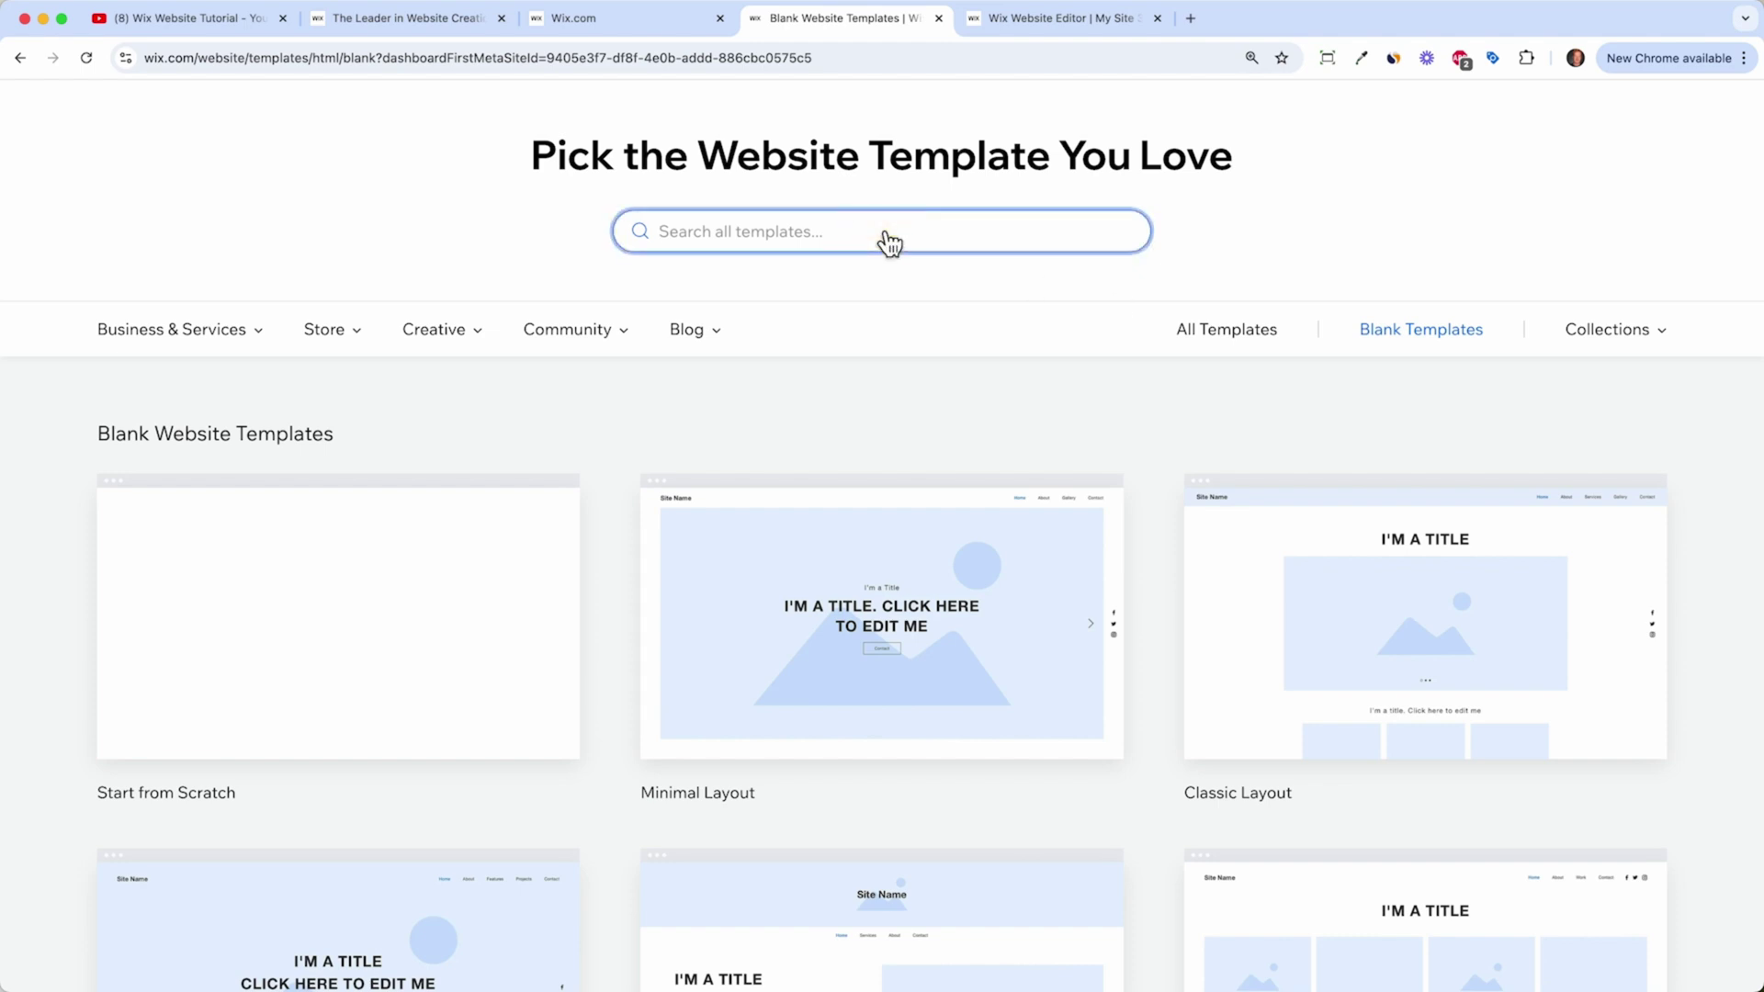
pyautogui.write('landing page')
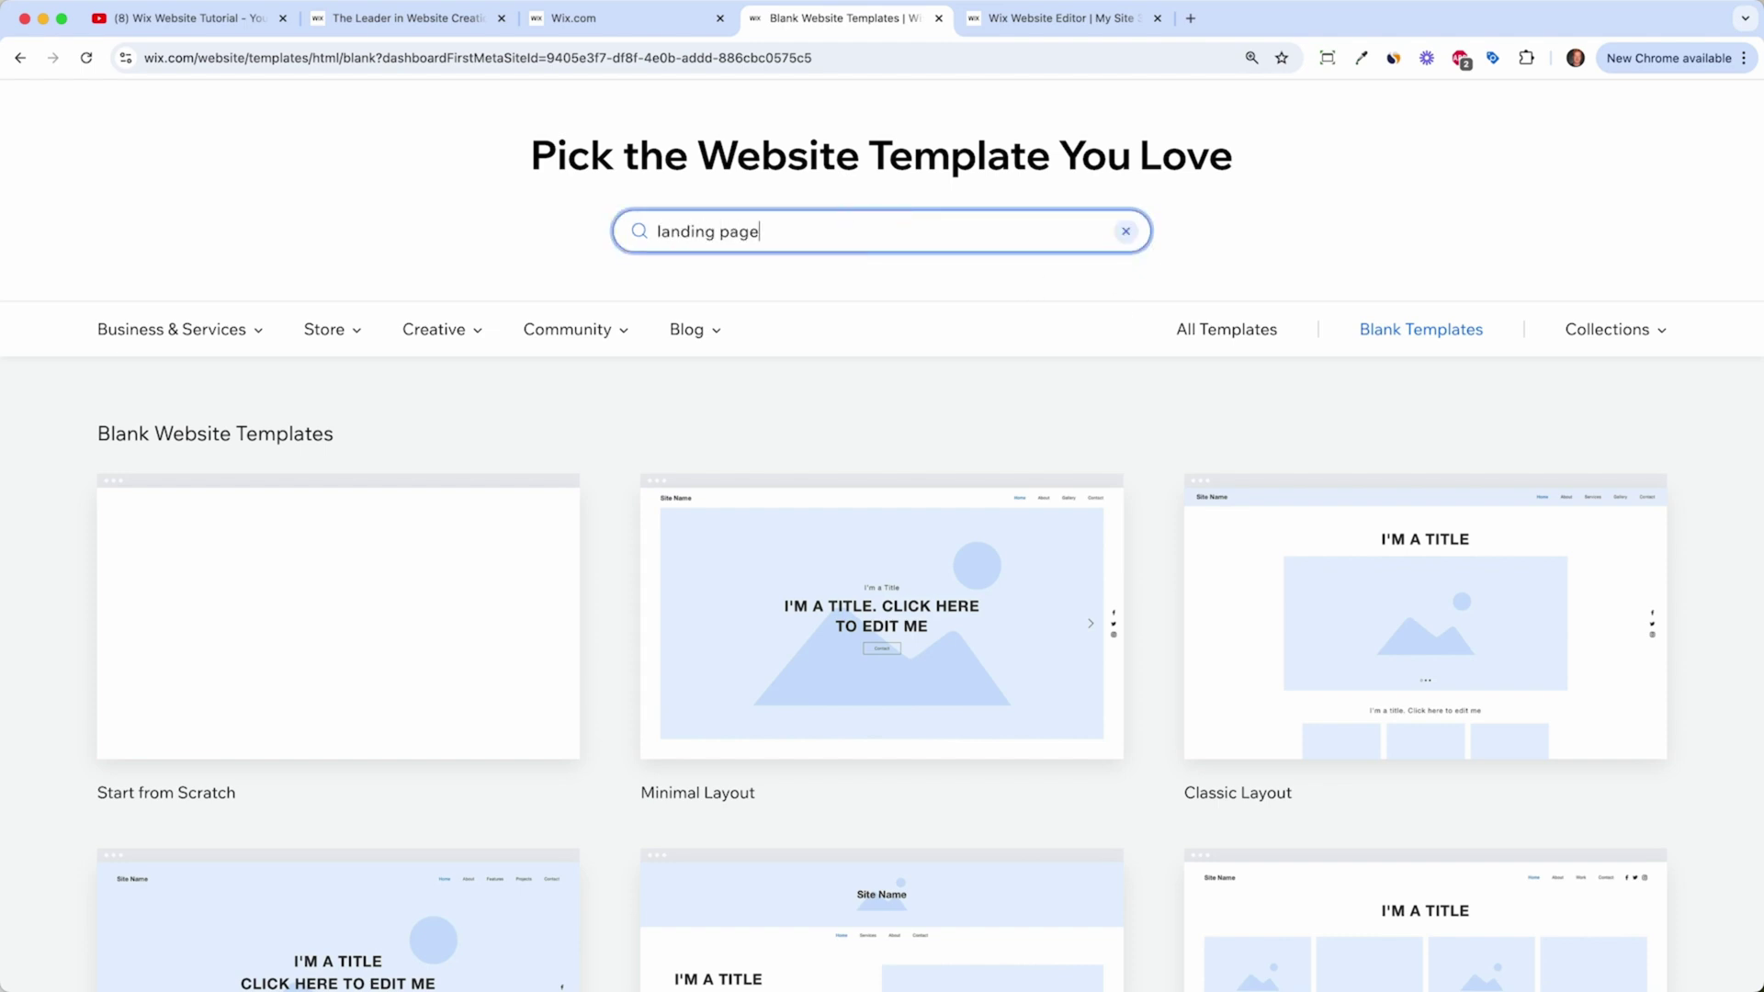
pyautogui.click(718, 337)
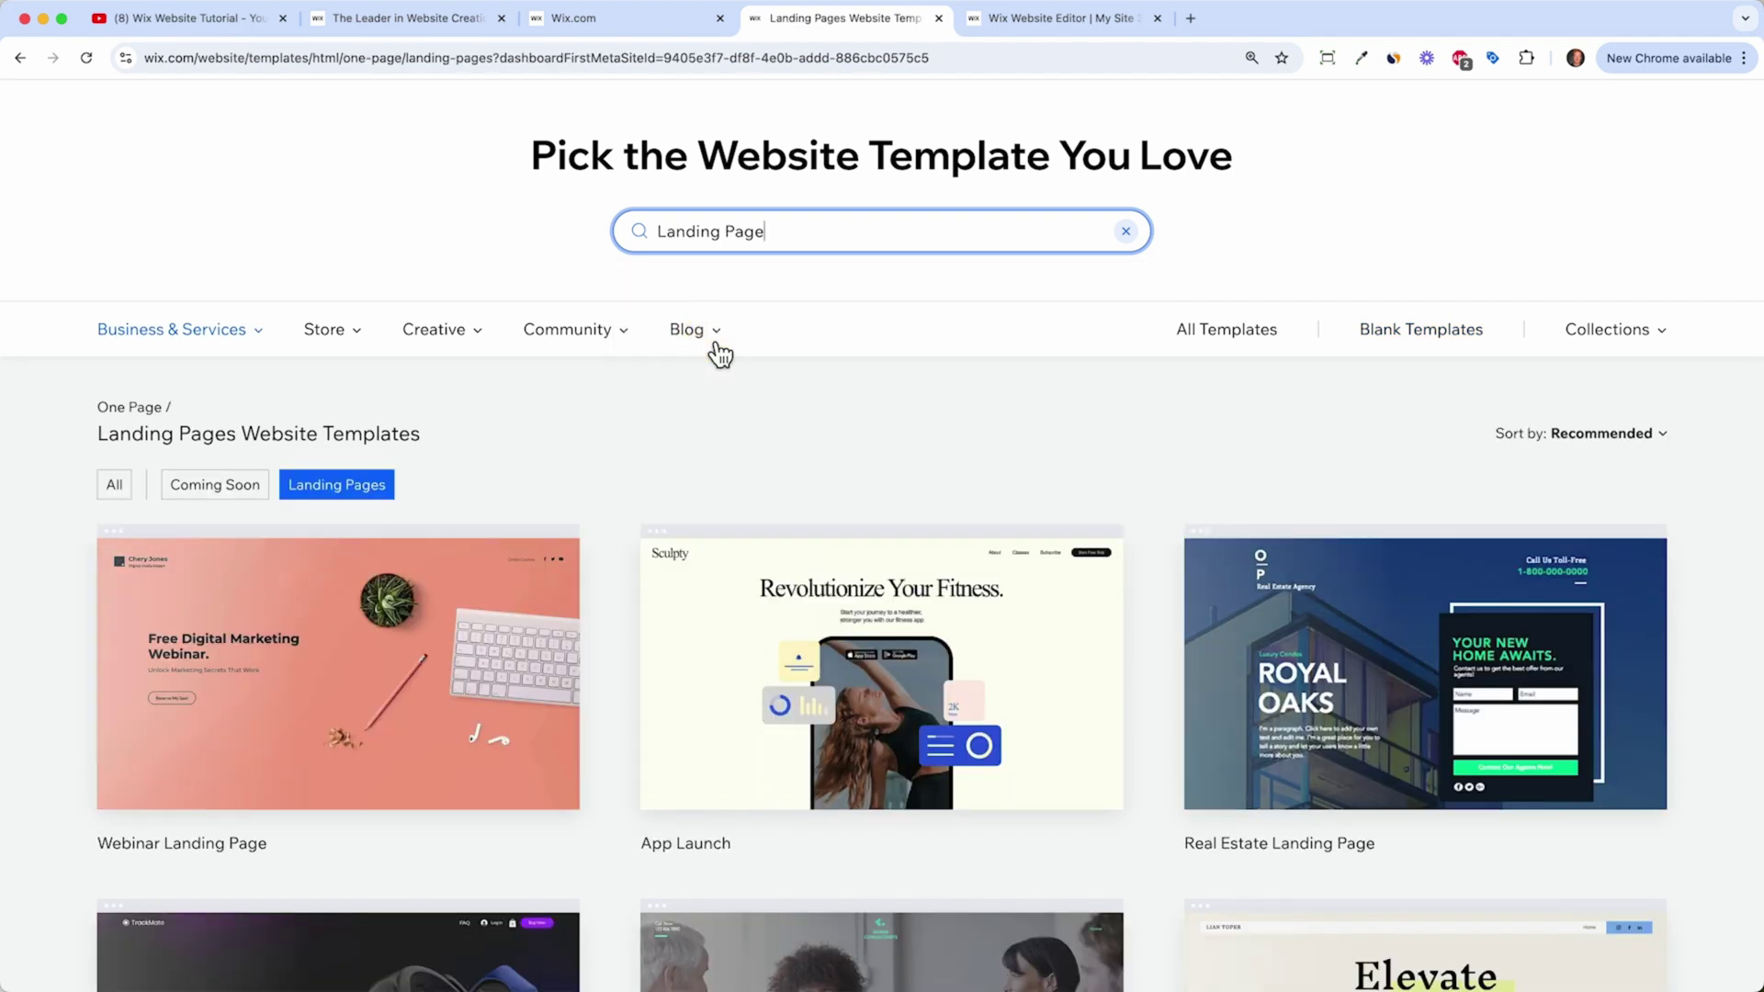
pyautogui.click(377, 725)
pyautogui.scroll(-10, 749, 708)
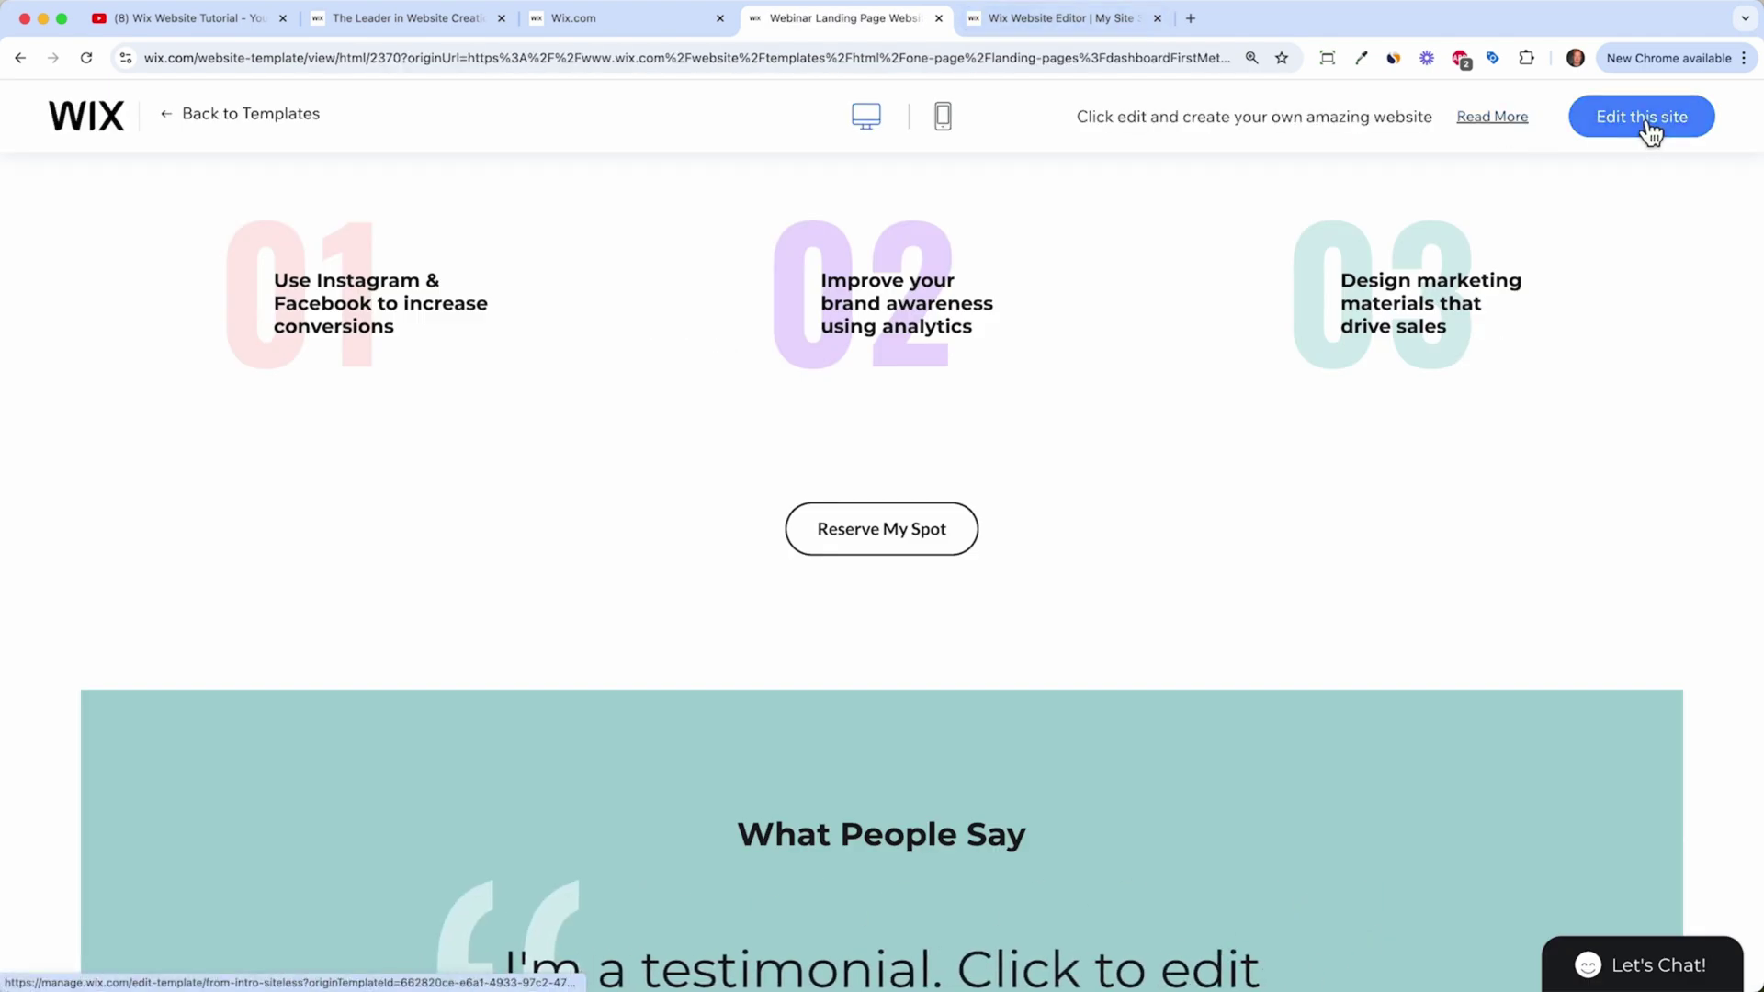
# Step: Edit the template and generate AI text describing a build-your-own-website webinar, with the host's name as site name
pyautogui.click(1060, 31)
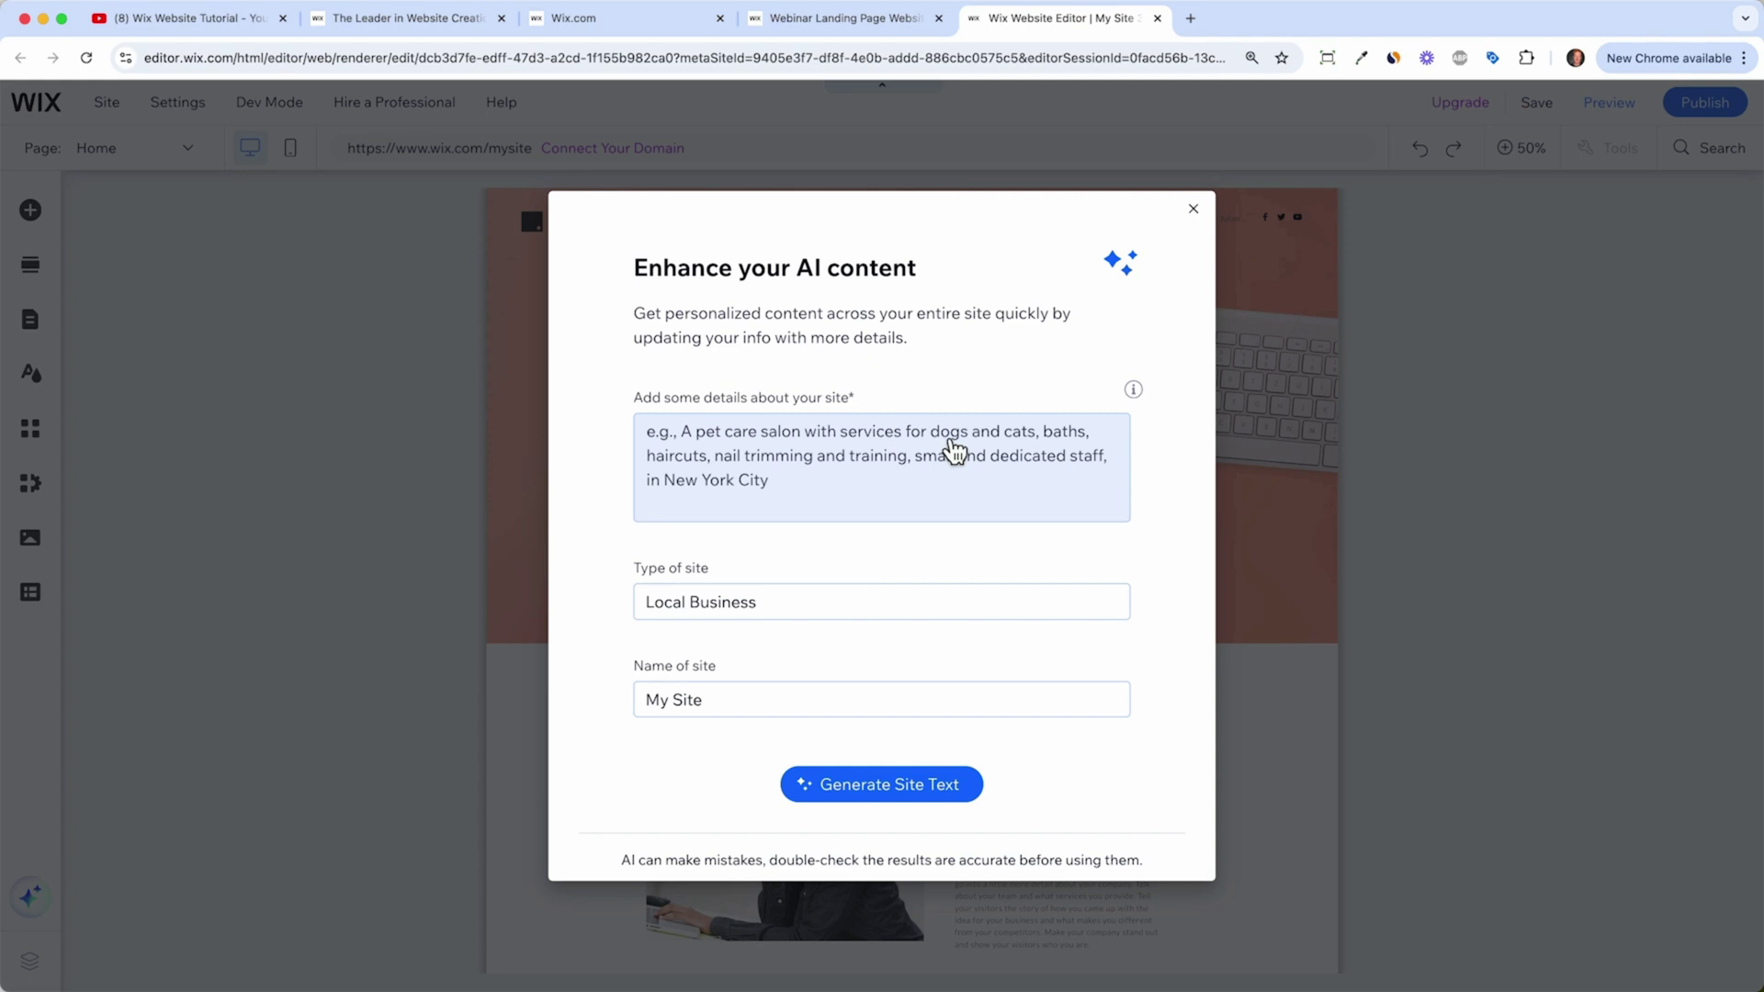
pyautogui.click(836, 482)
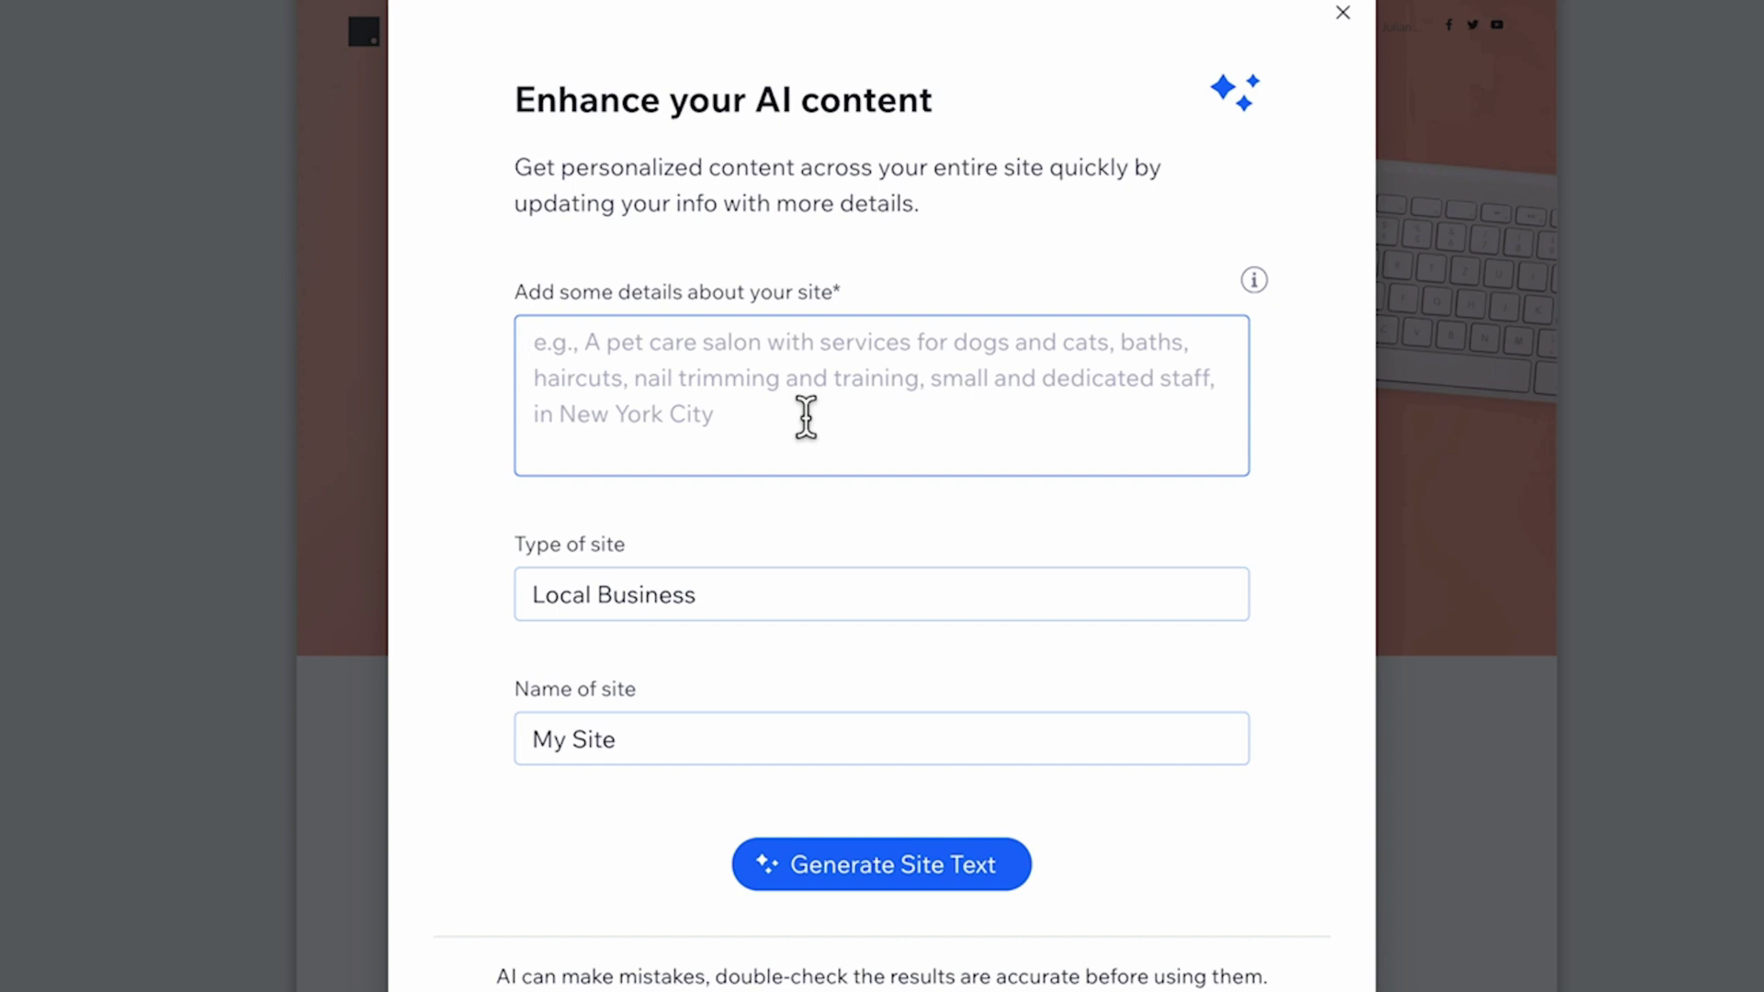
pyautogui.write('I am Julian Weber and I need a landing page for my webinar on how to build your own wix website.')
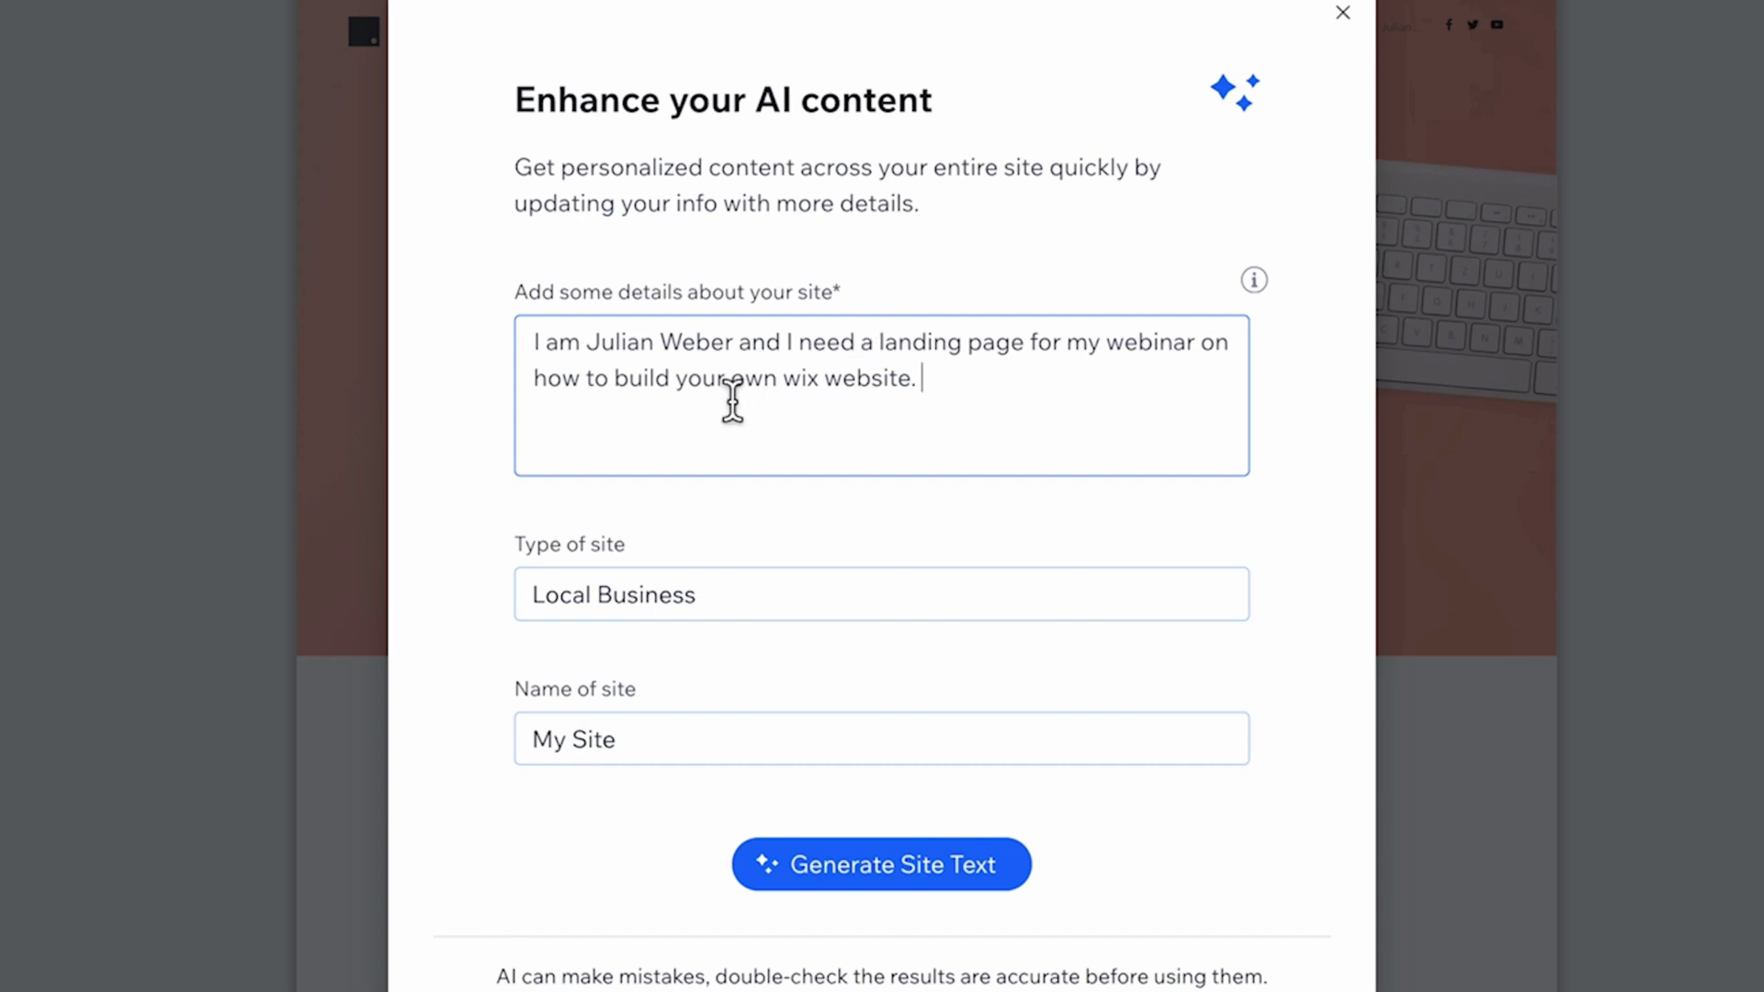
pyautogui.tripleClick(640, 747)
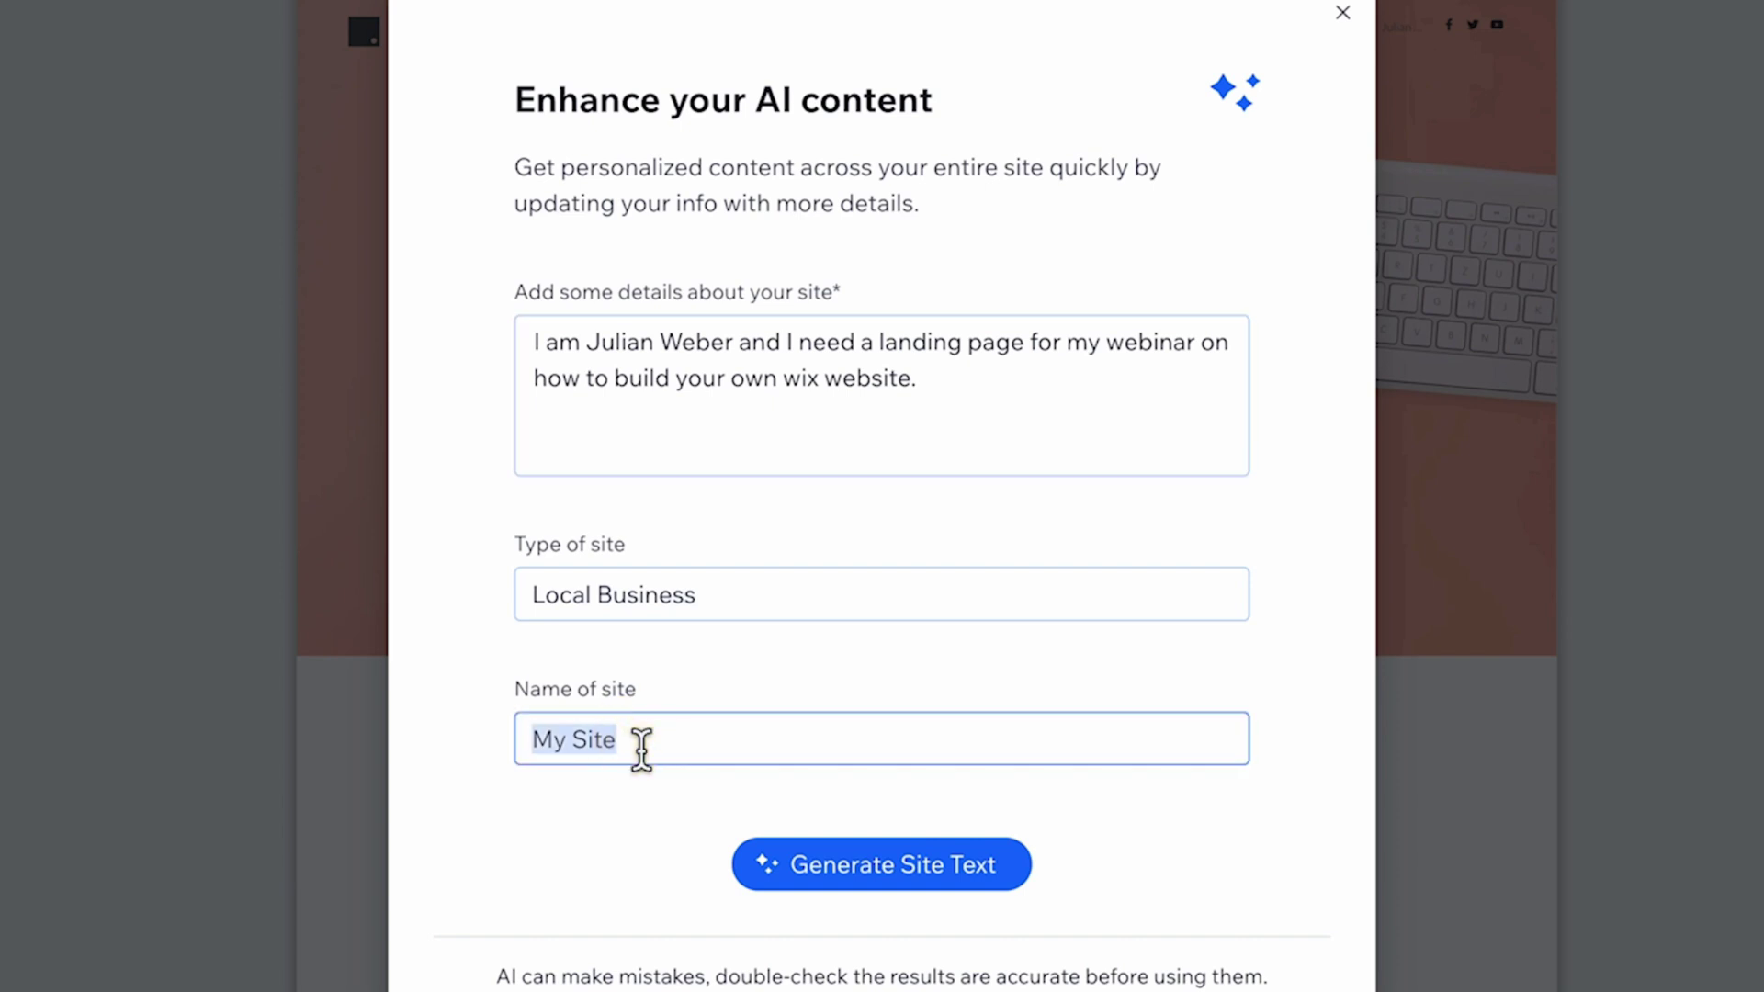
pyautogui.write('Julian Weber')
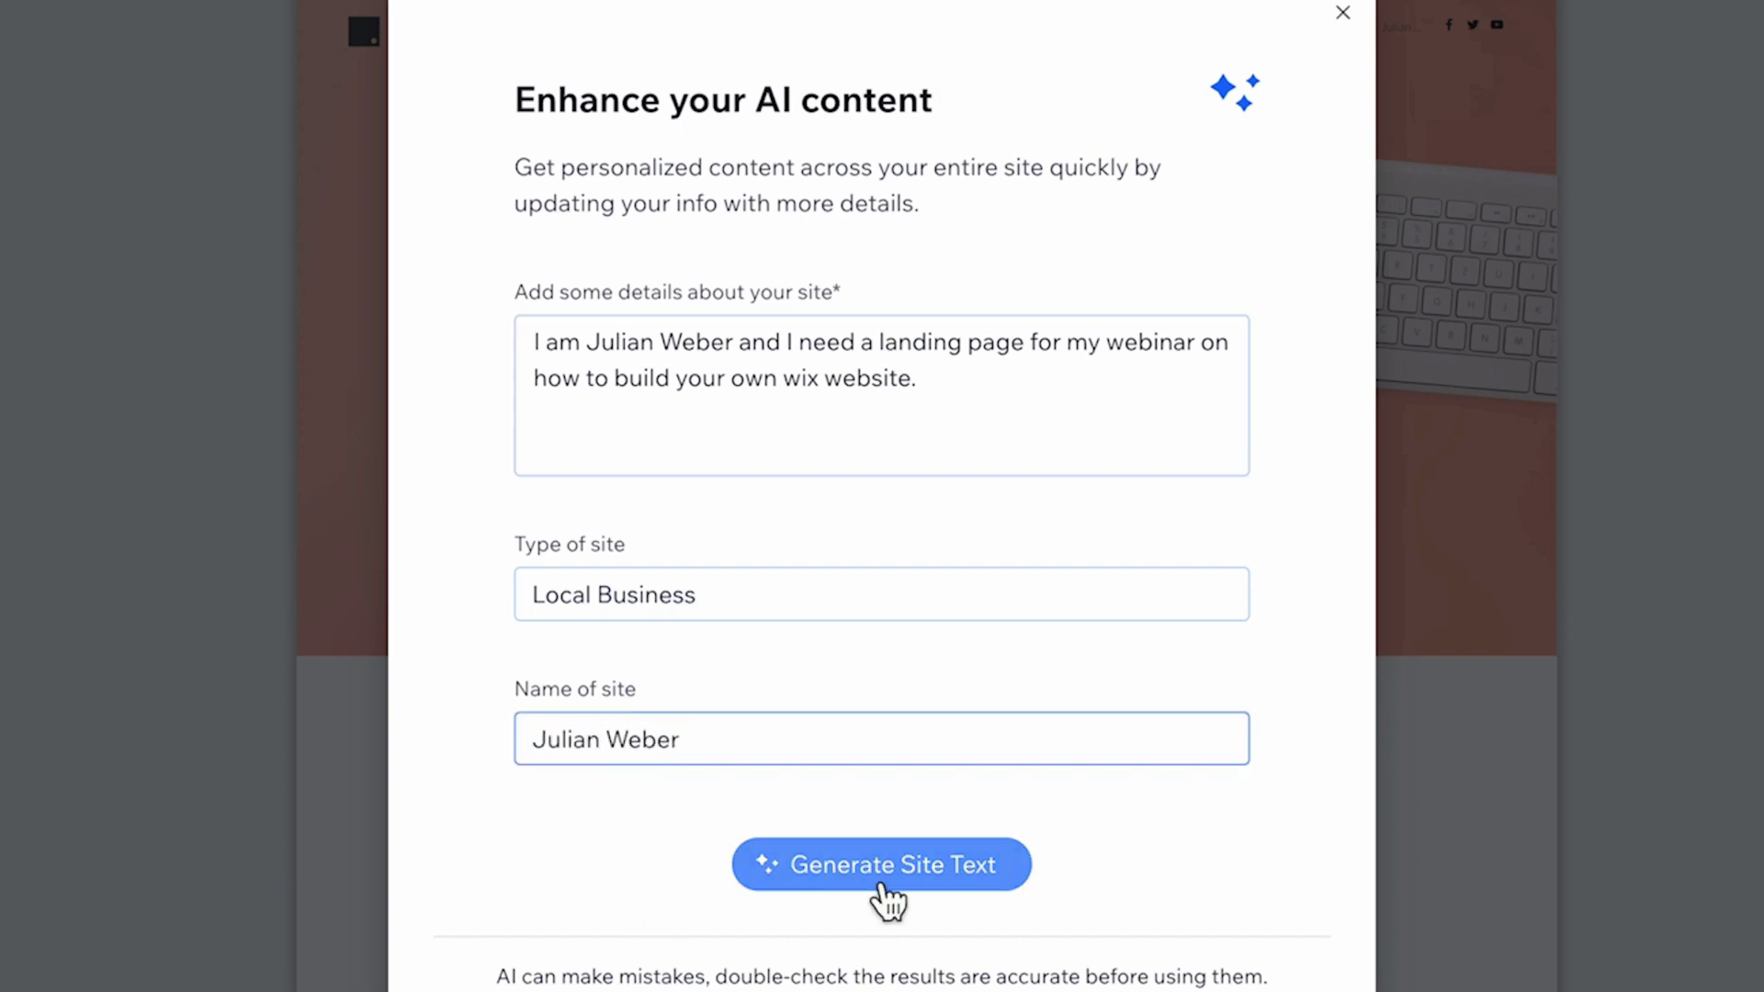
pyautogui.click(880, 887)
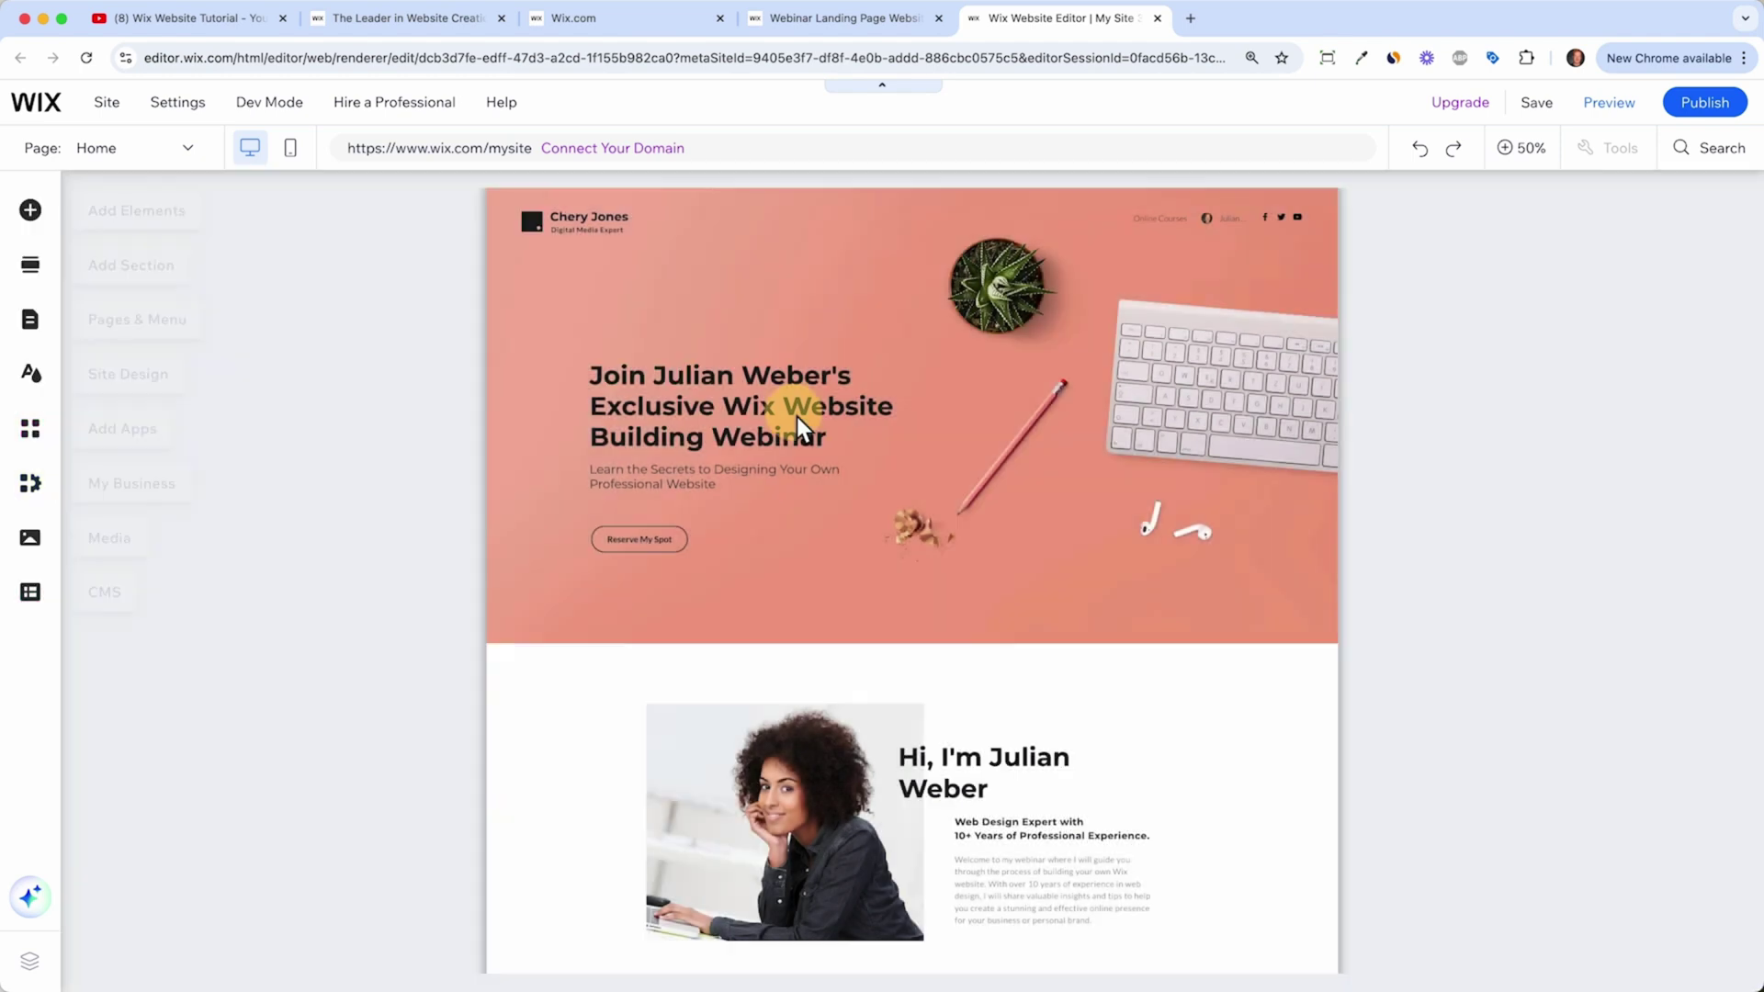
# Step: Zoom the editor to 100% and scroll through the generated page and back up
pyautogui.click(1517, 165)
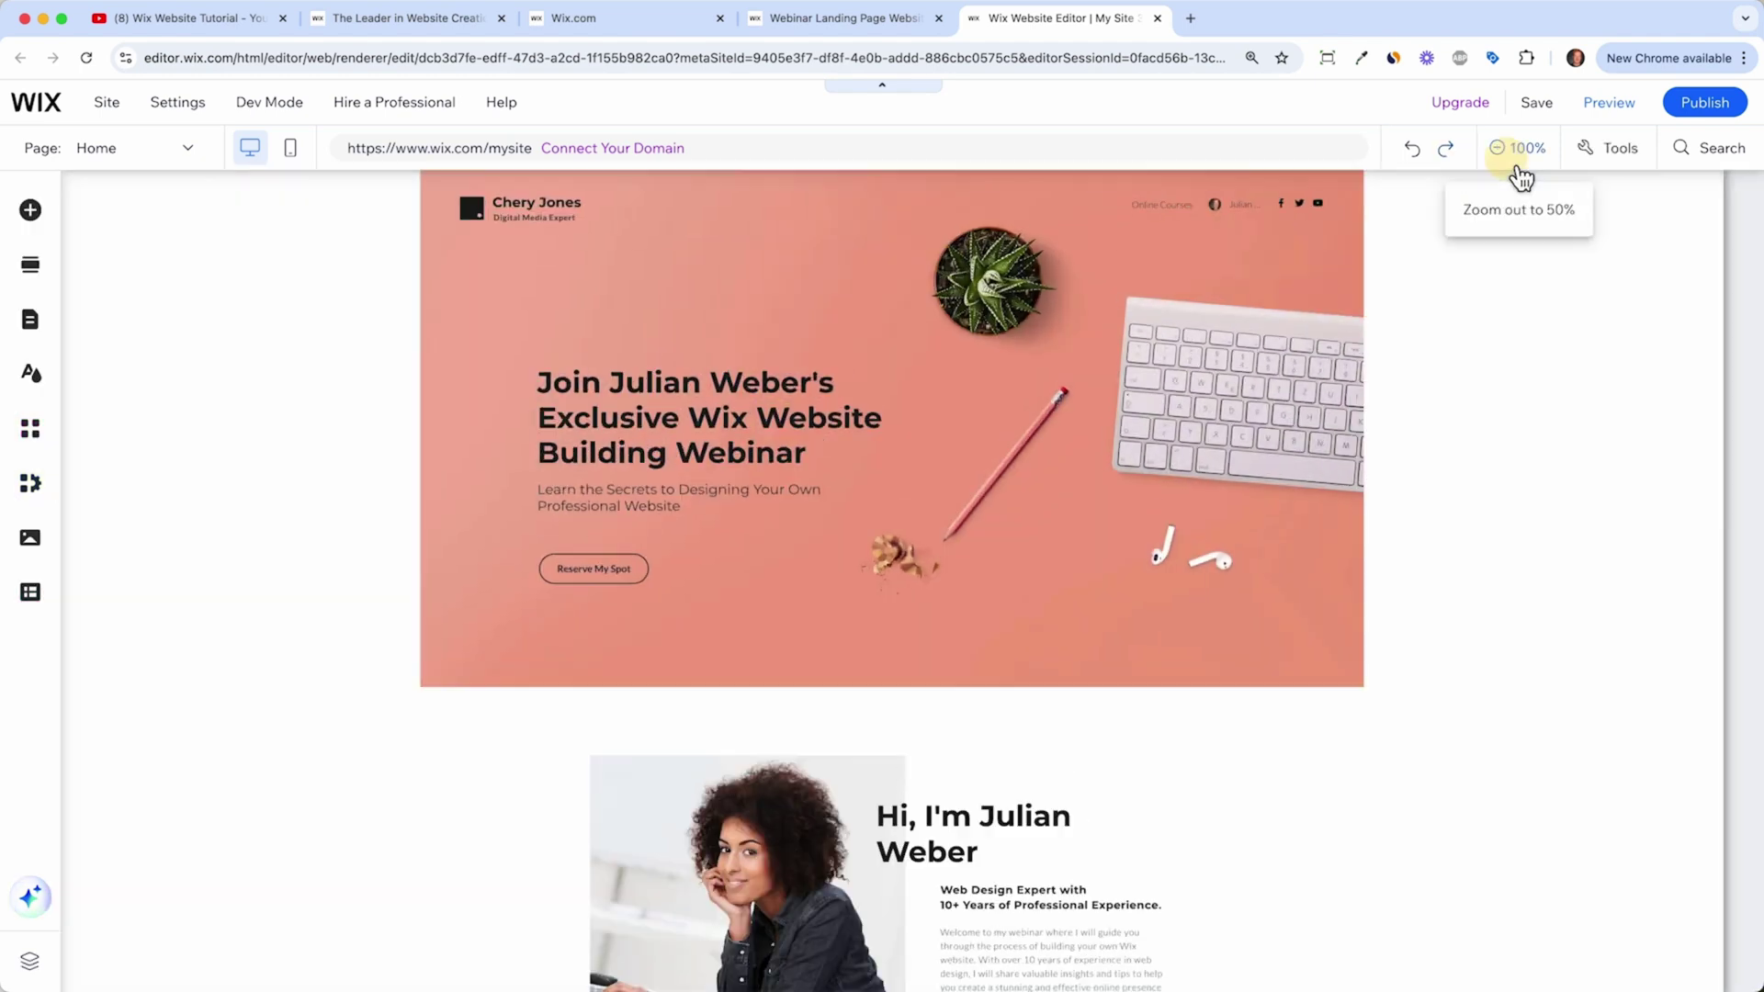
pyautogui.scroll(-5, 1262, 547)
pyautogui.scroll(-20, 1263, 548)
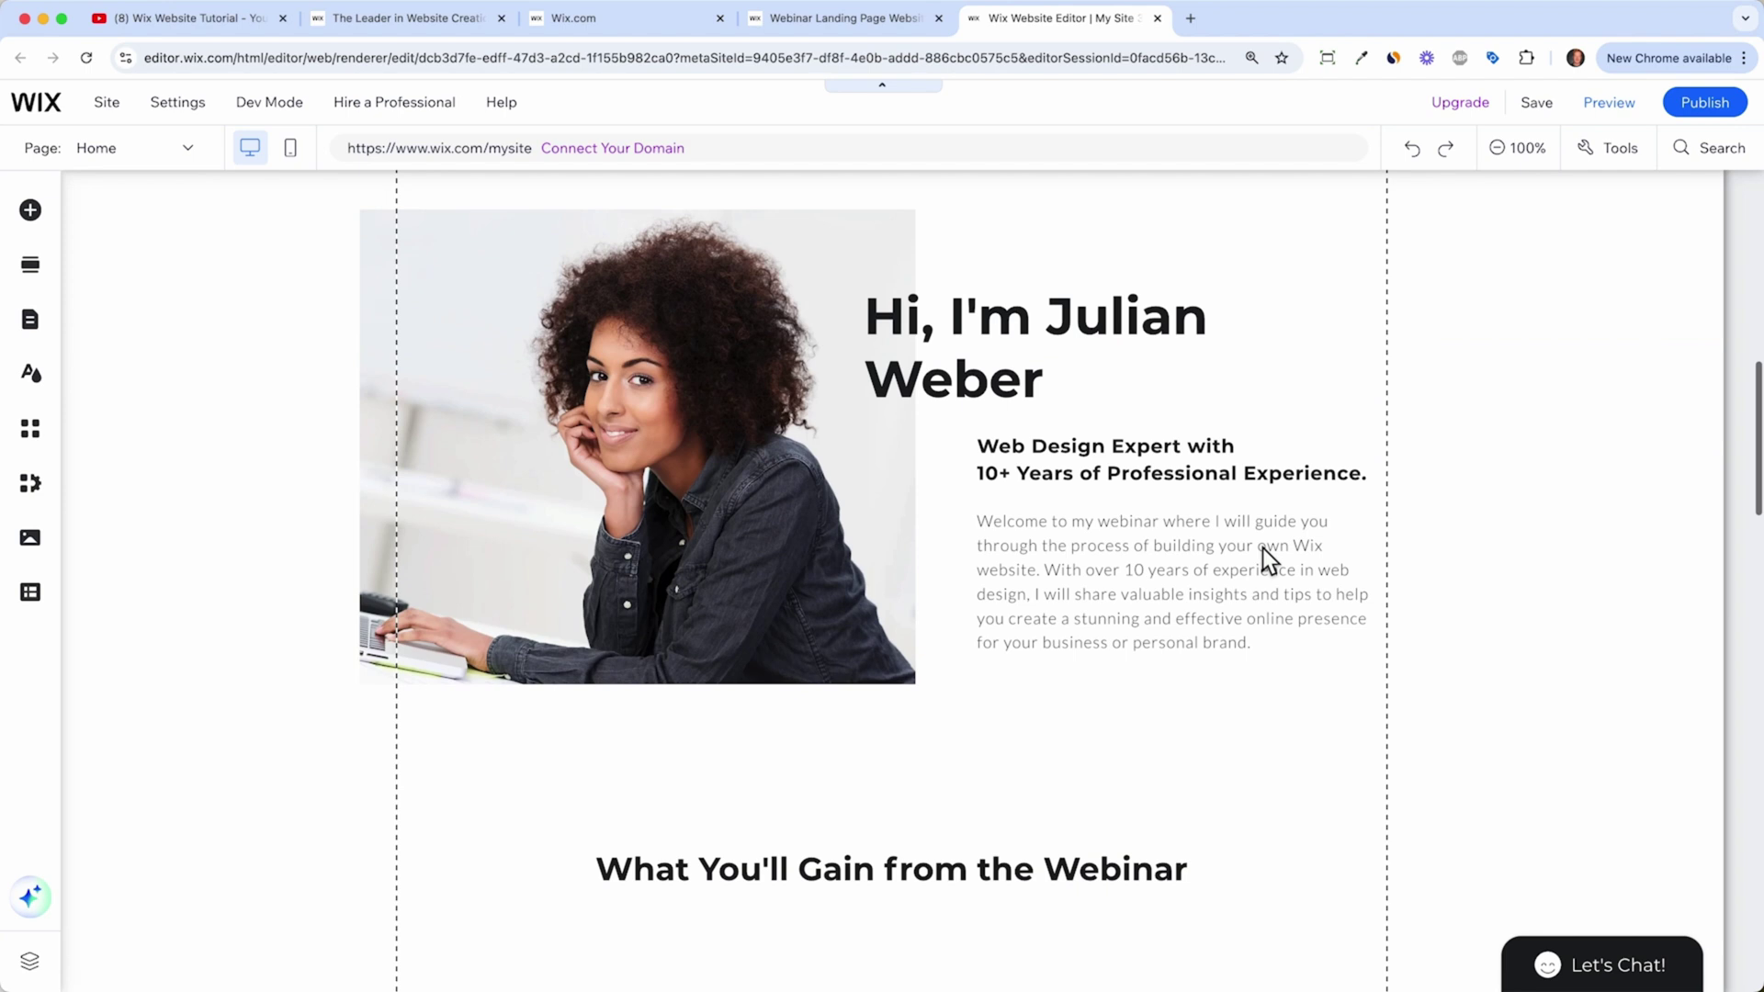
pyautogui.scroll(20, 1262, 559)
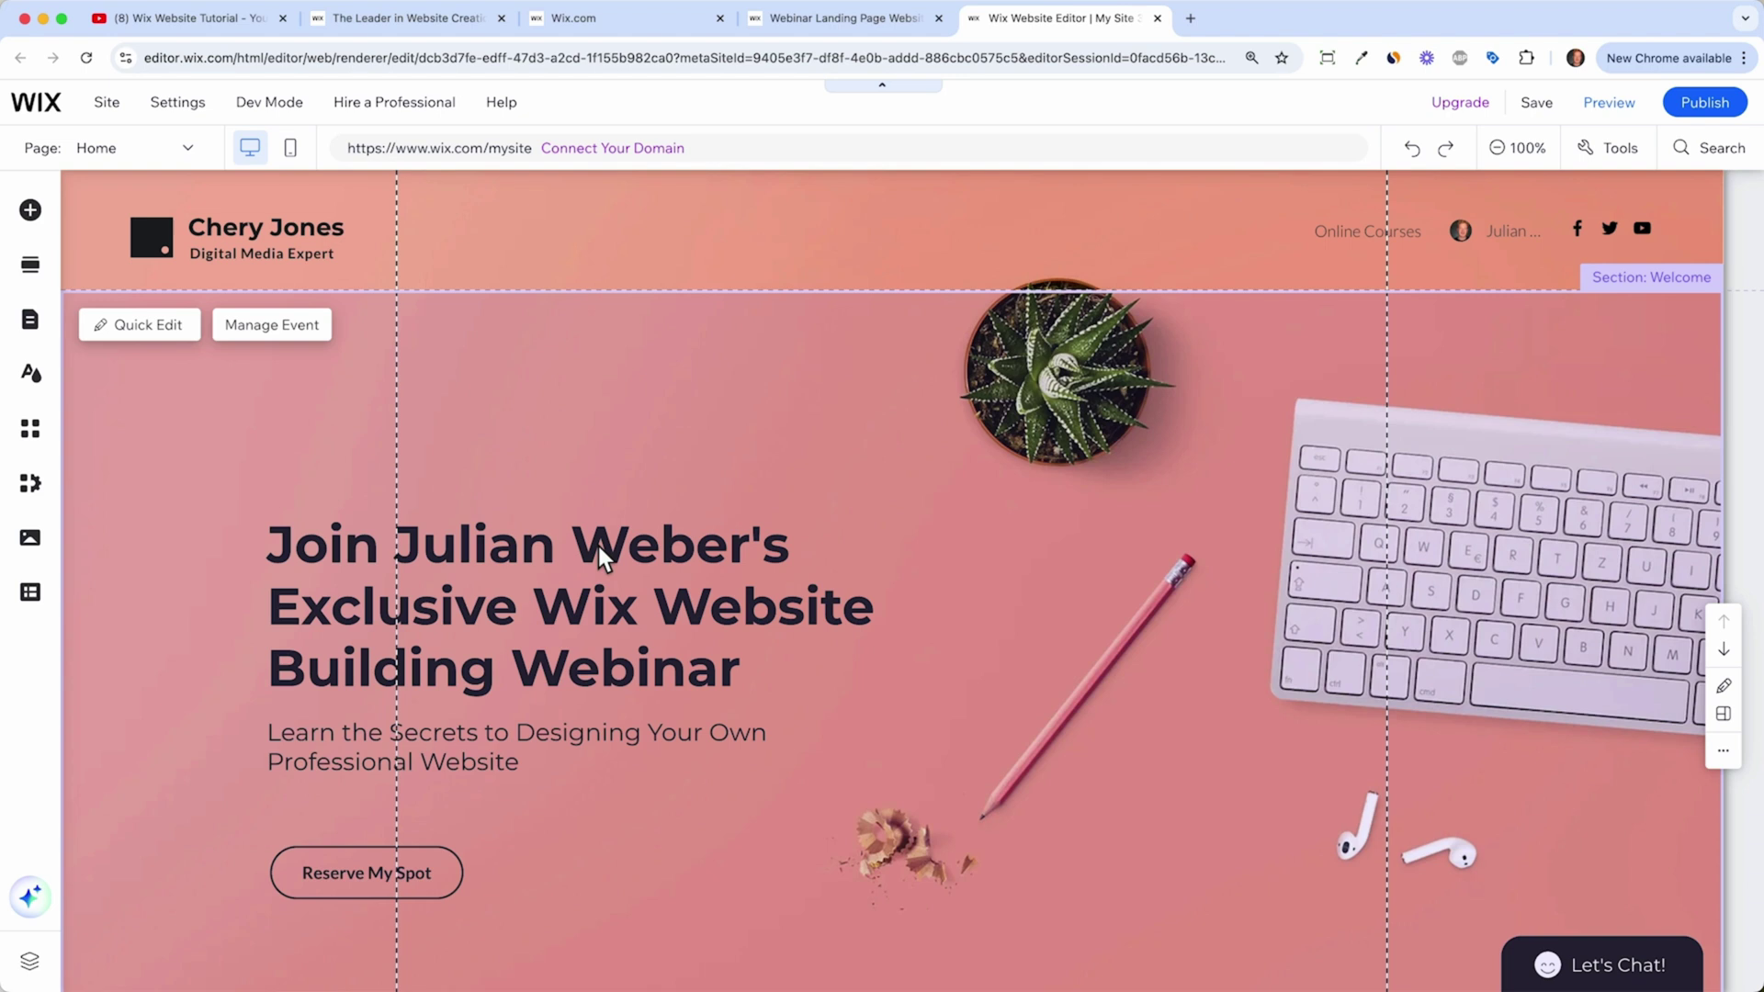
# Step: Shorten the hero heading to the host's first name followed by 's
pyautogui.click(638, 601)
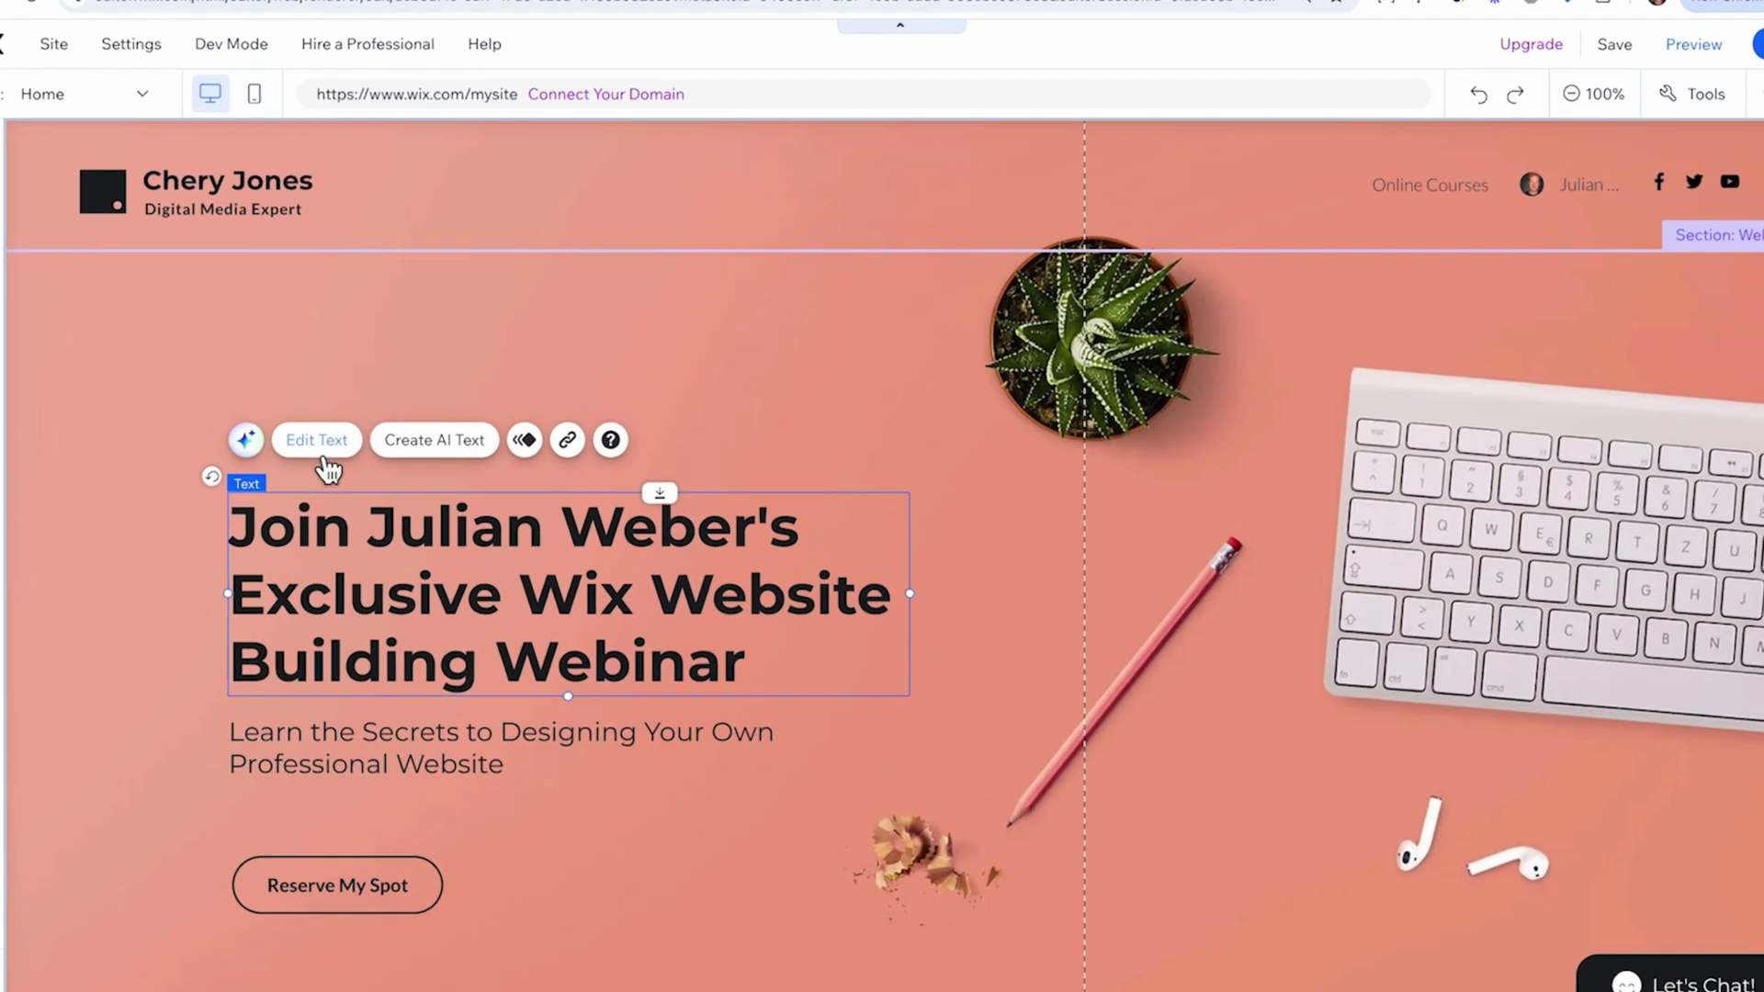
pyautogui.click(366, 476)
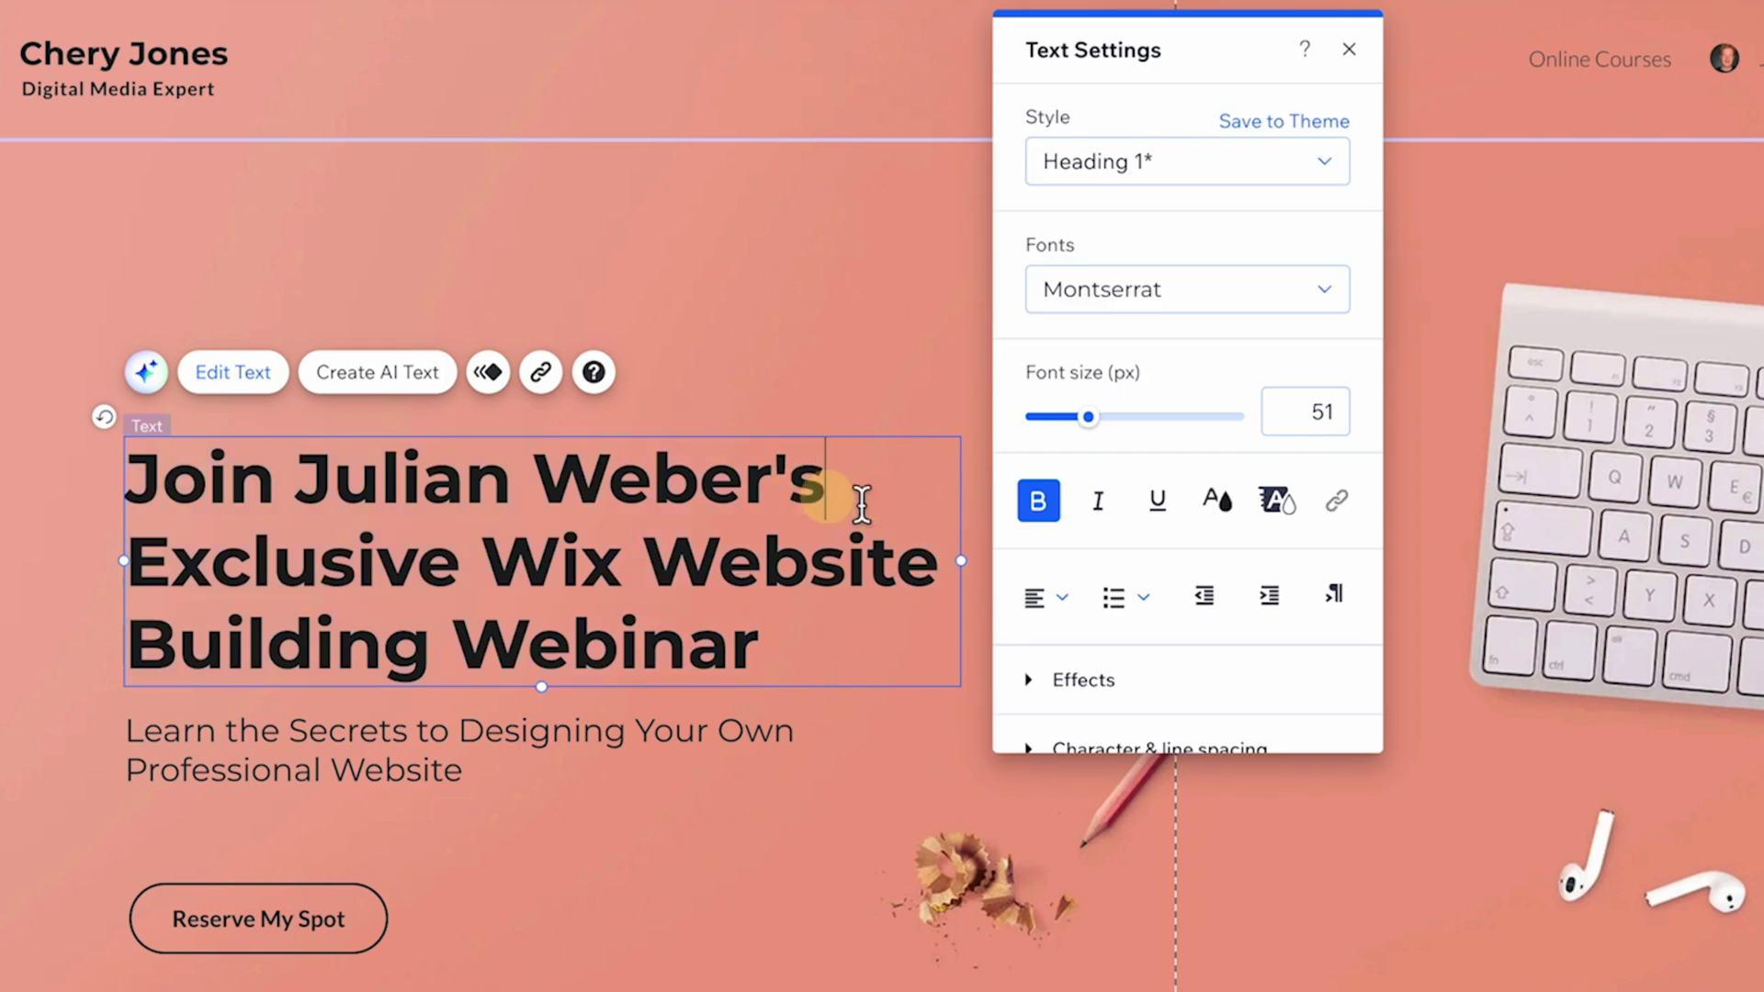
pyautogui.click(828, 485)
pyautogui.press('BackSpace')
pyautogui.press('BackSpace')
pyautogui.press('BackSpace')
pyautogui.press('BackSpace')
pyautogui.press('BackSpace')
pyautogui.press('BackSpace')
pyautogui.press('BackSpace')
pyautogui.press('BackSpace')
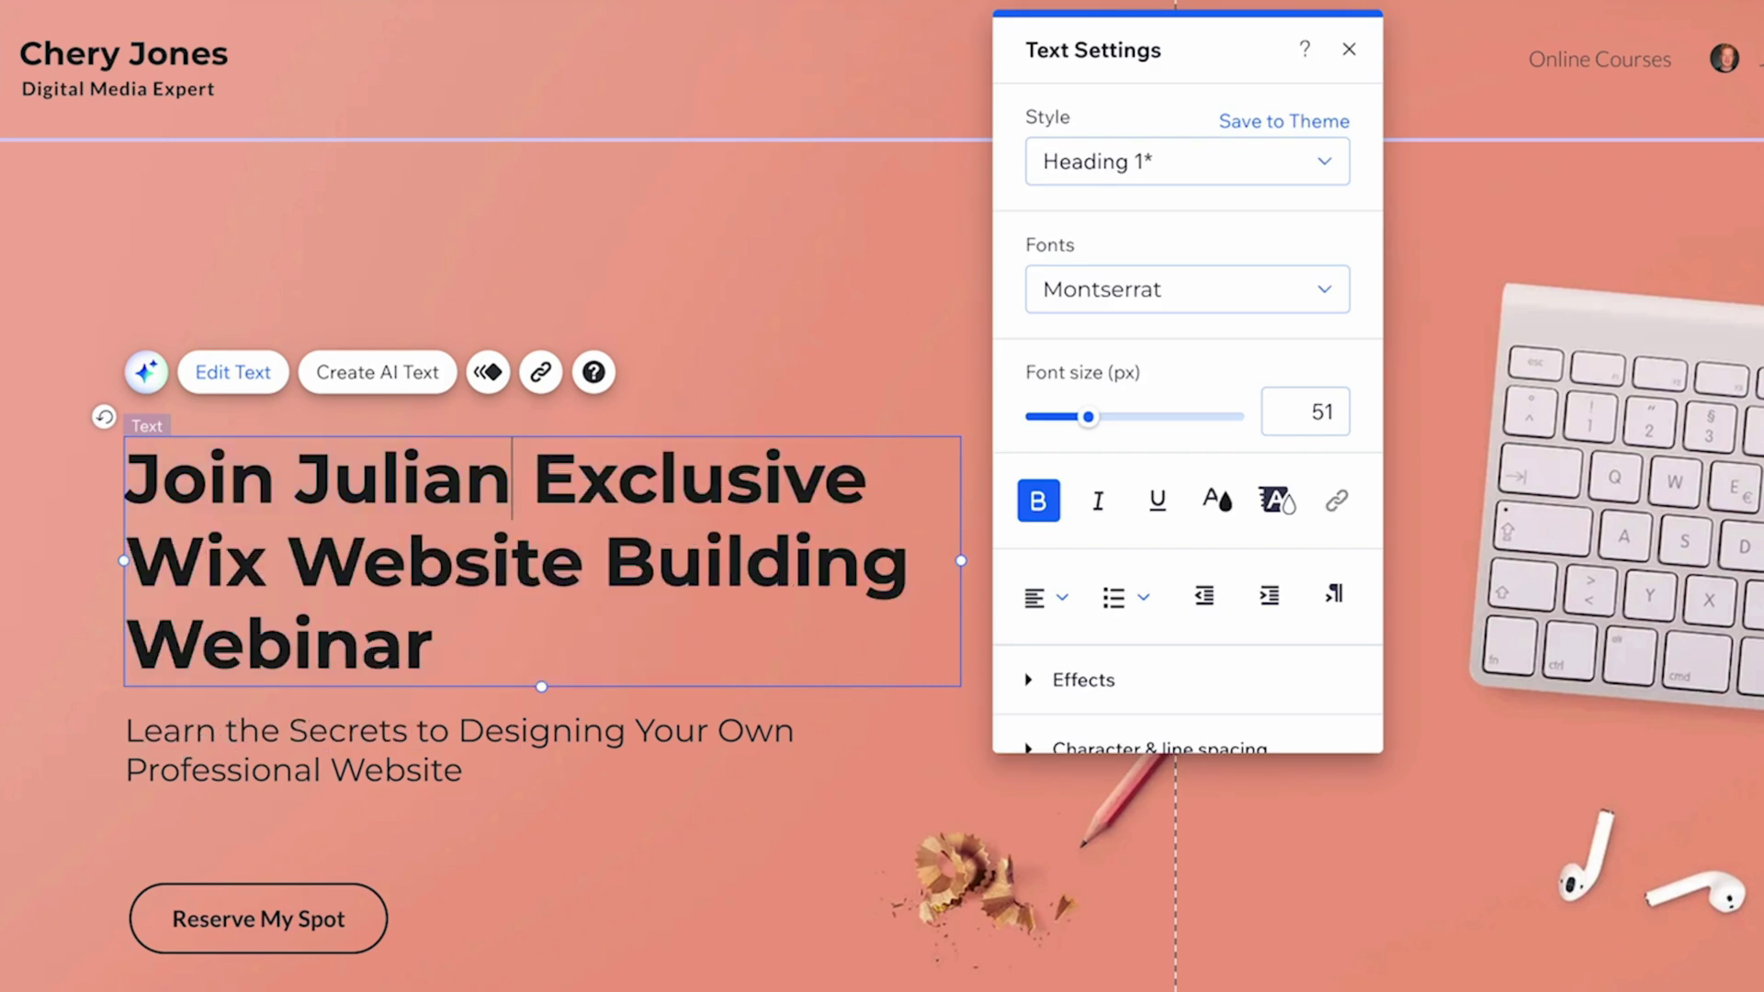
pyautogui.write("'s")
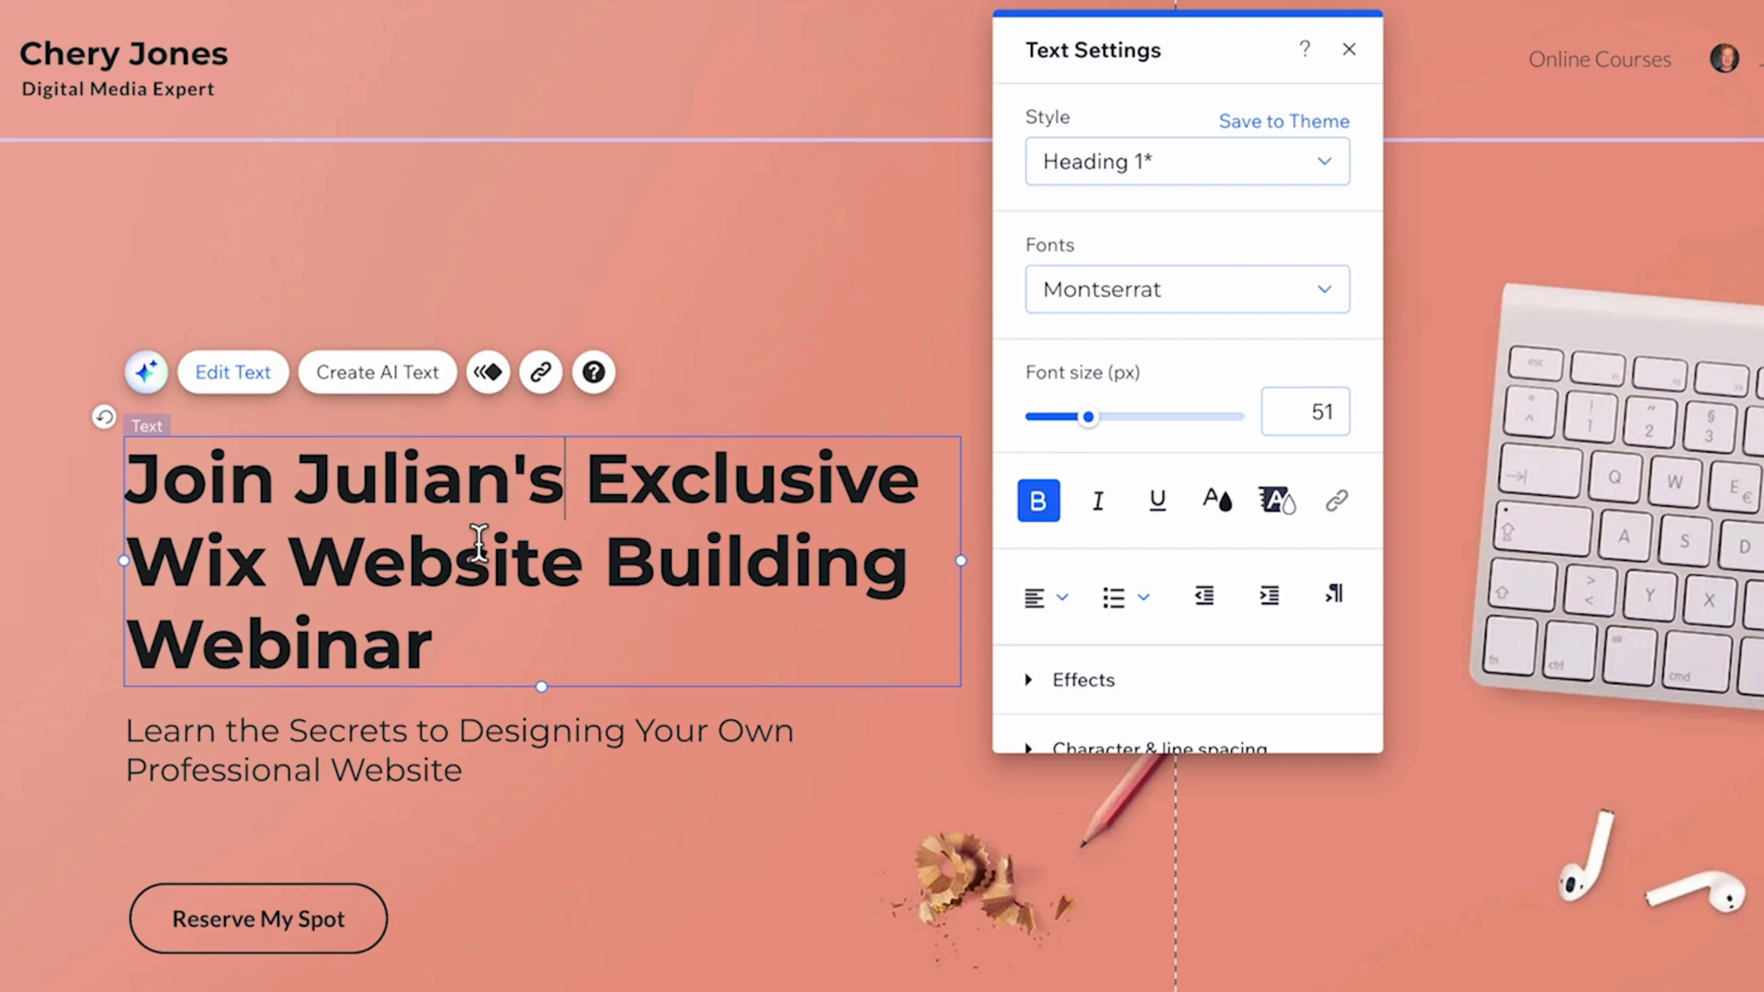
# Step: Try white for the heading text, then set it back to black
pyautogui.moveTo(433, 612); pyautogui.dragTo(118, 444)
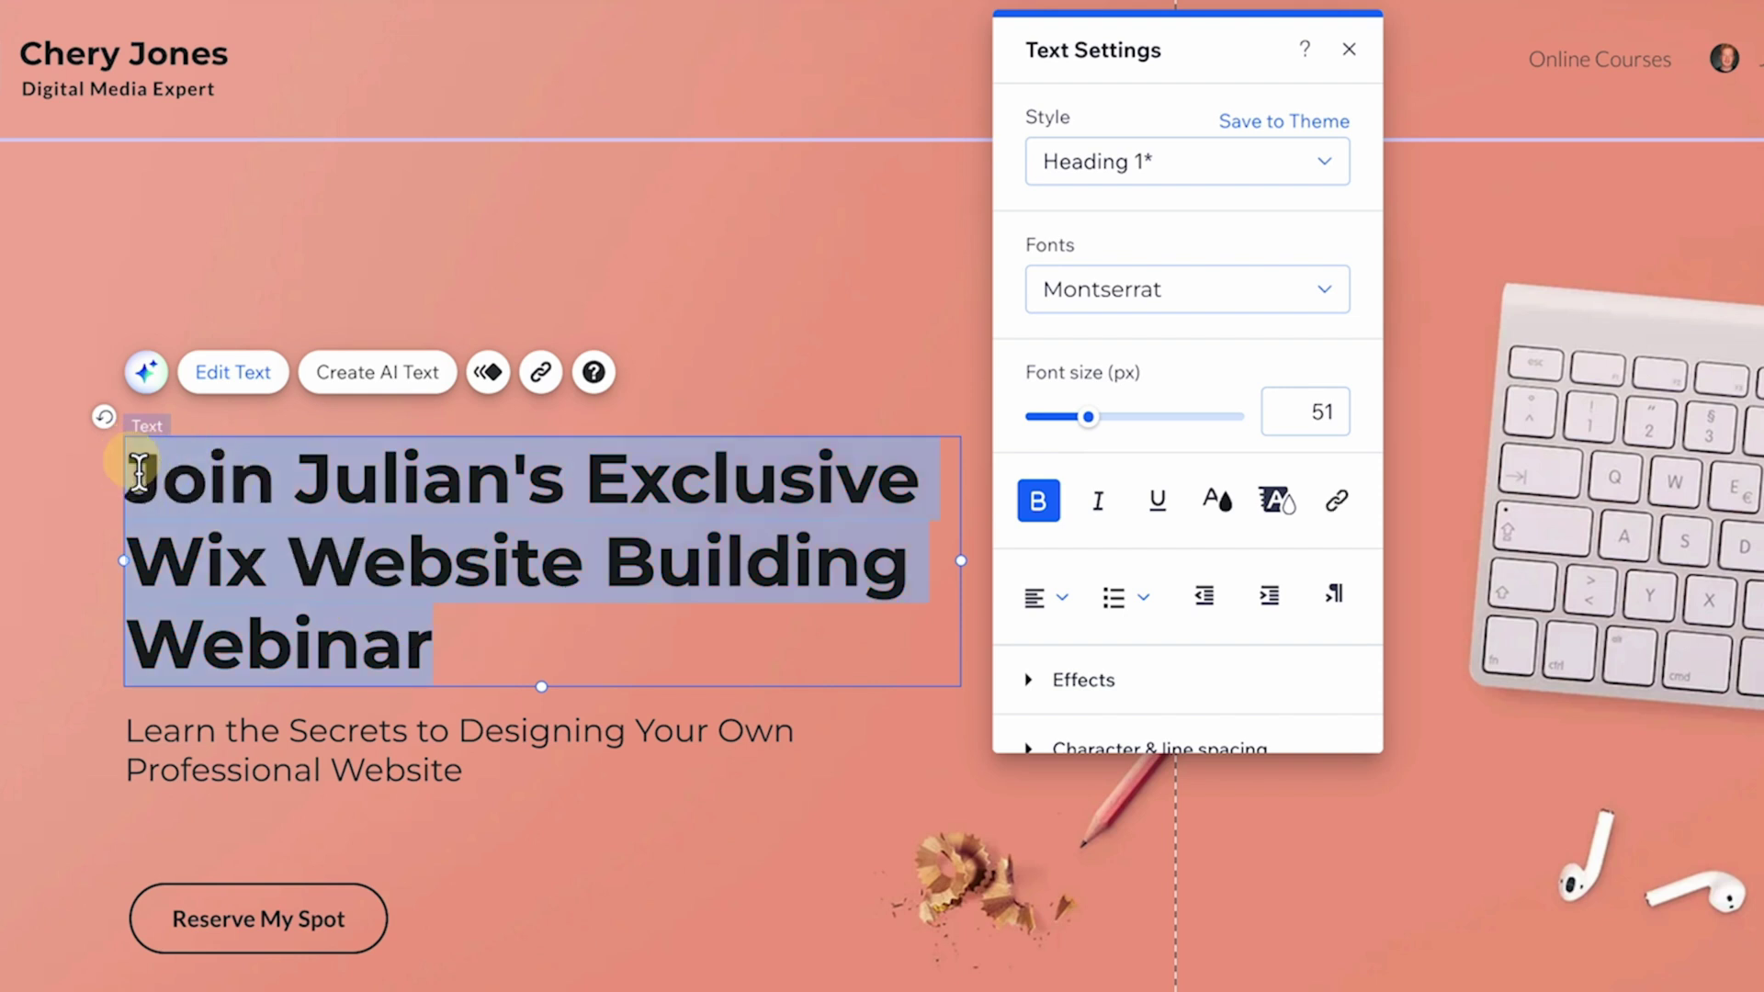
pyautogui.click(1217, 500)
pyautogui.click(1067, 511)
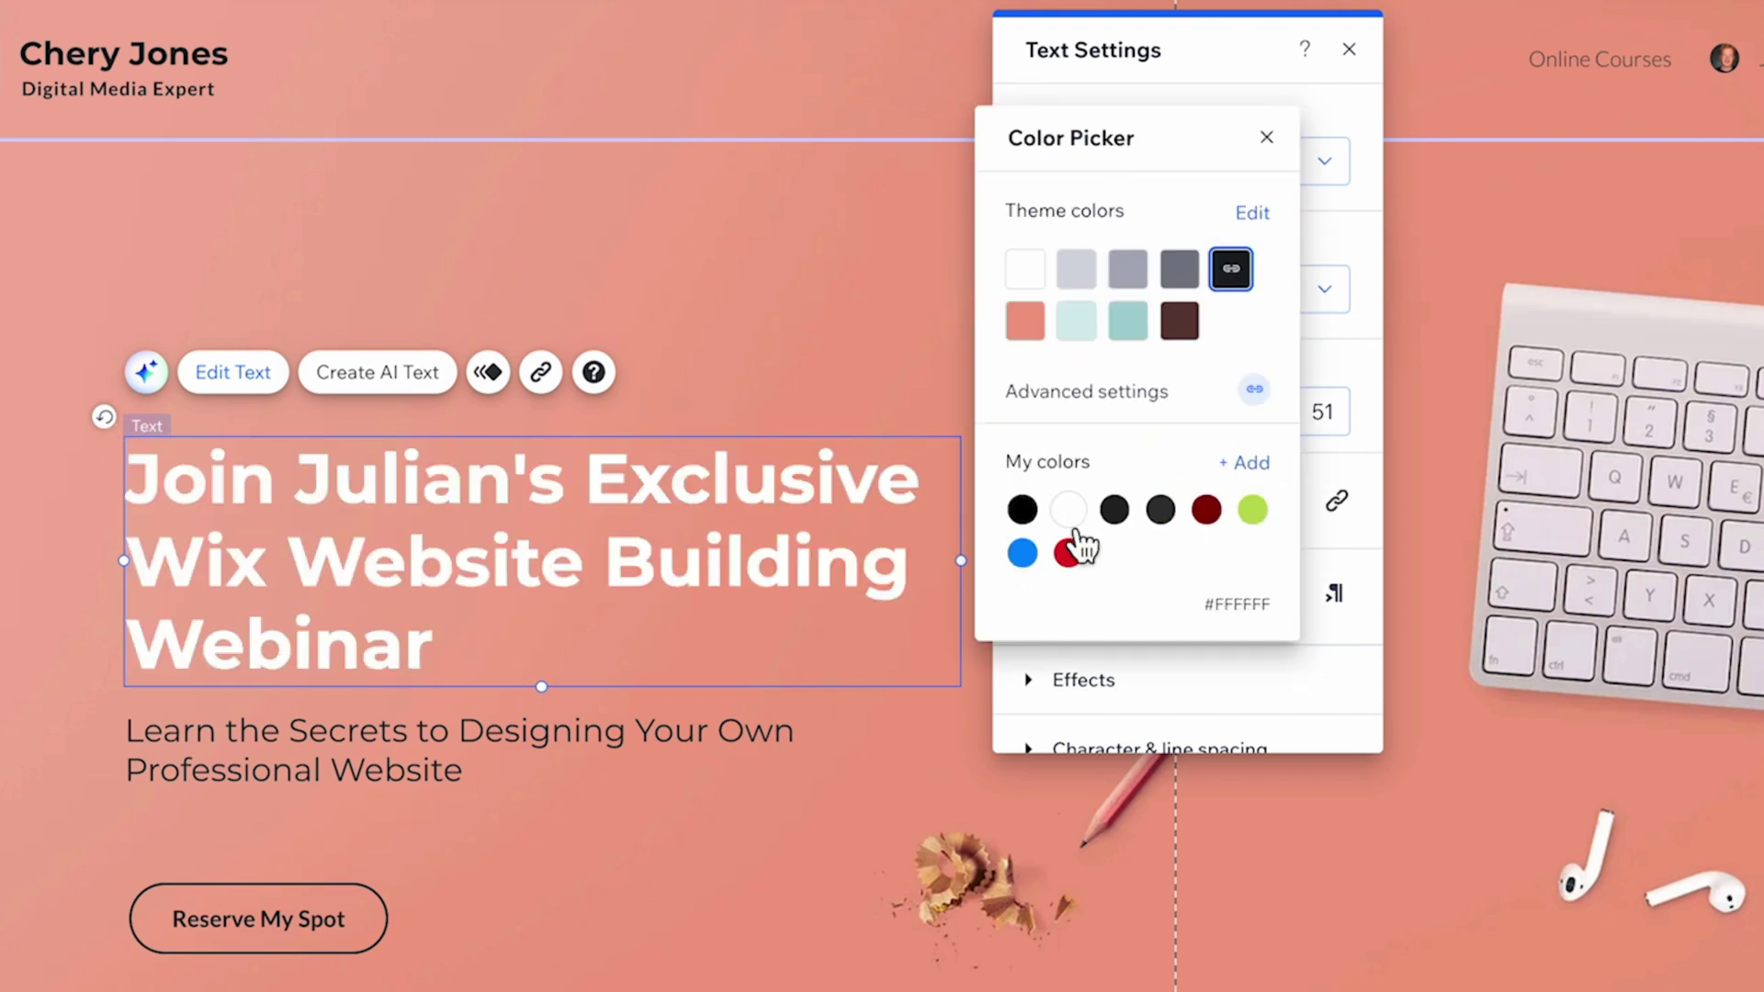
pyautogui.click(1021, 509)
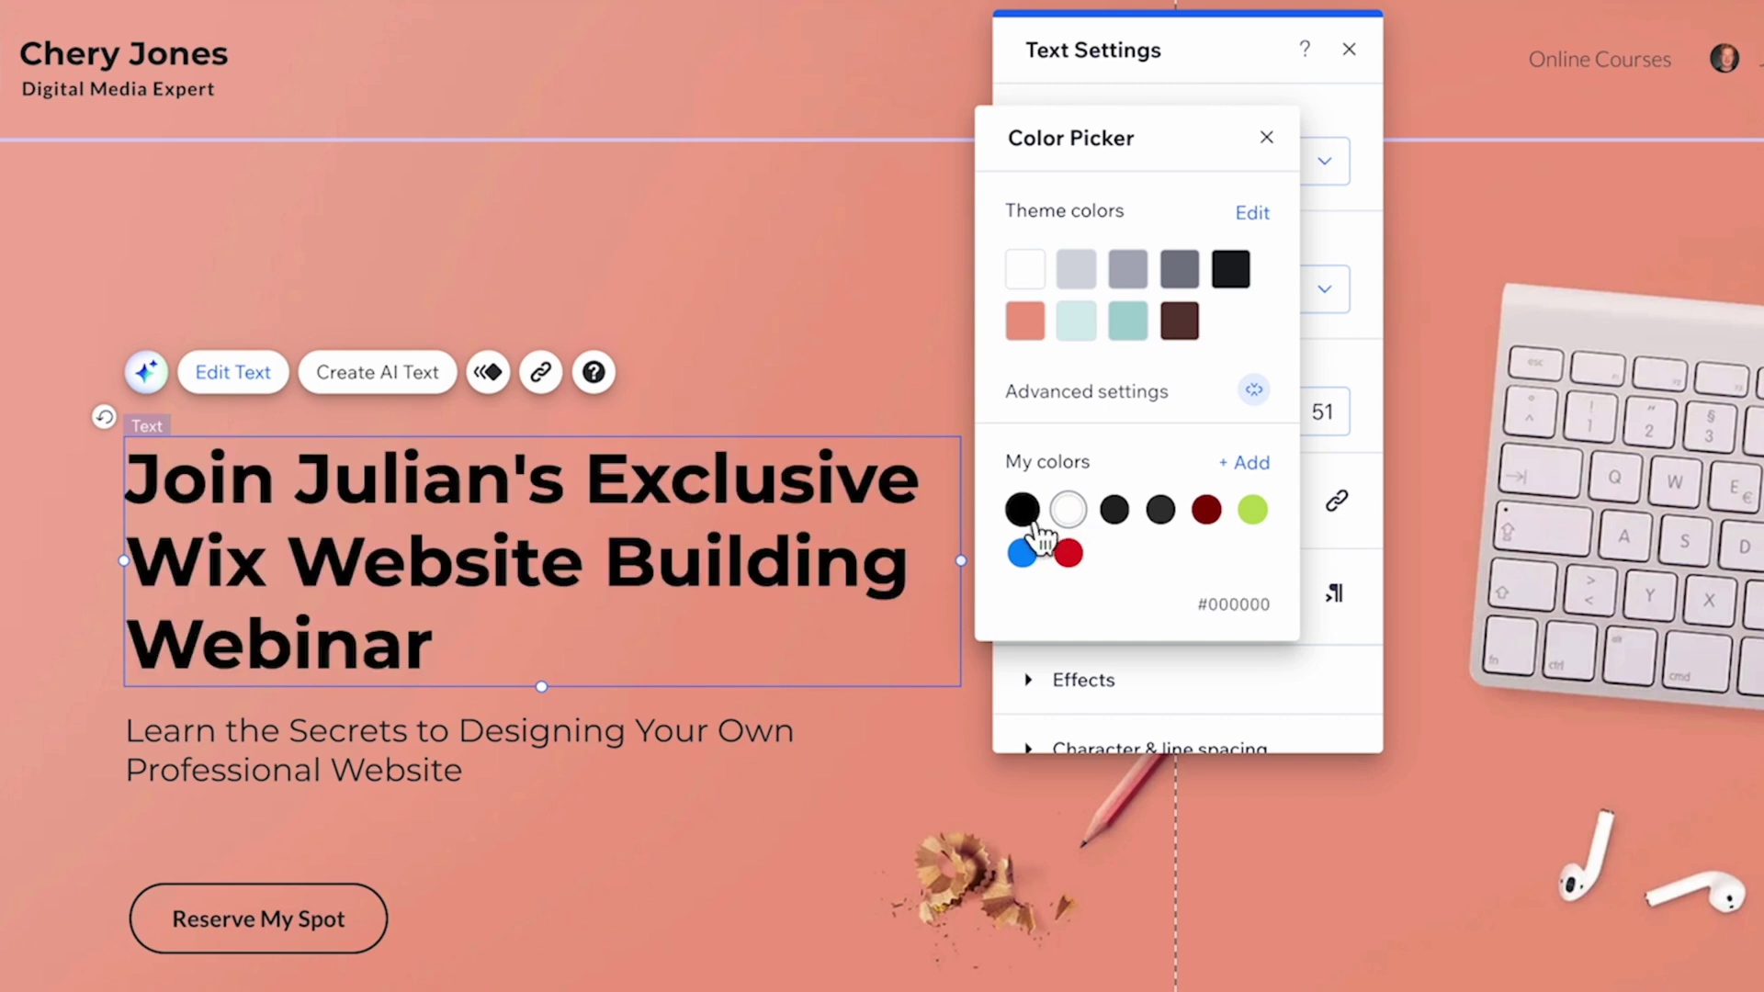
pyautogui.click(1269, 141)
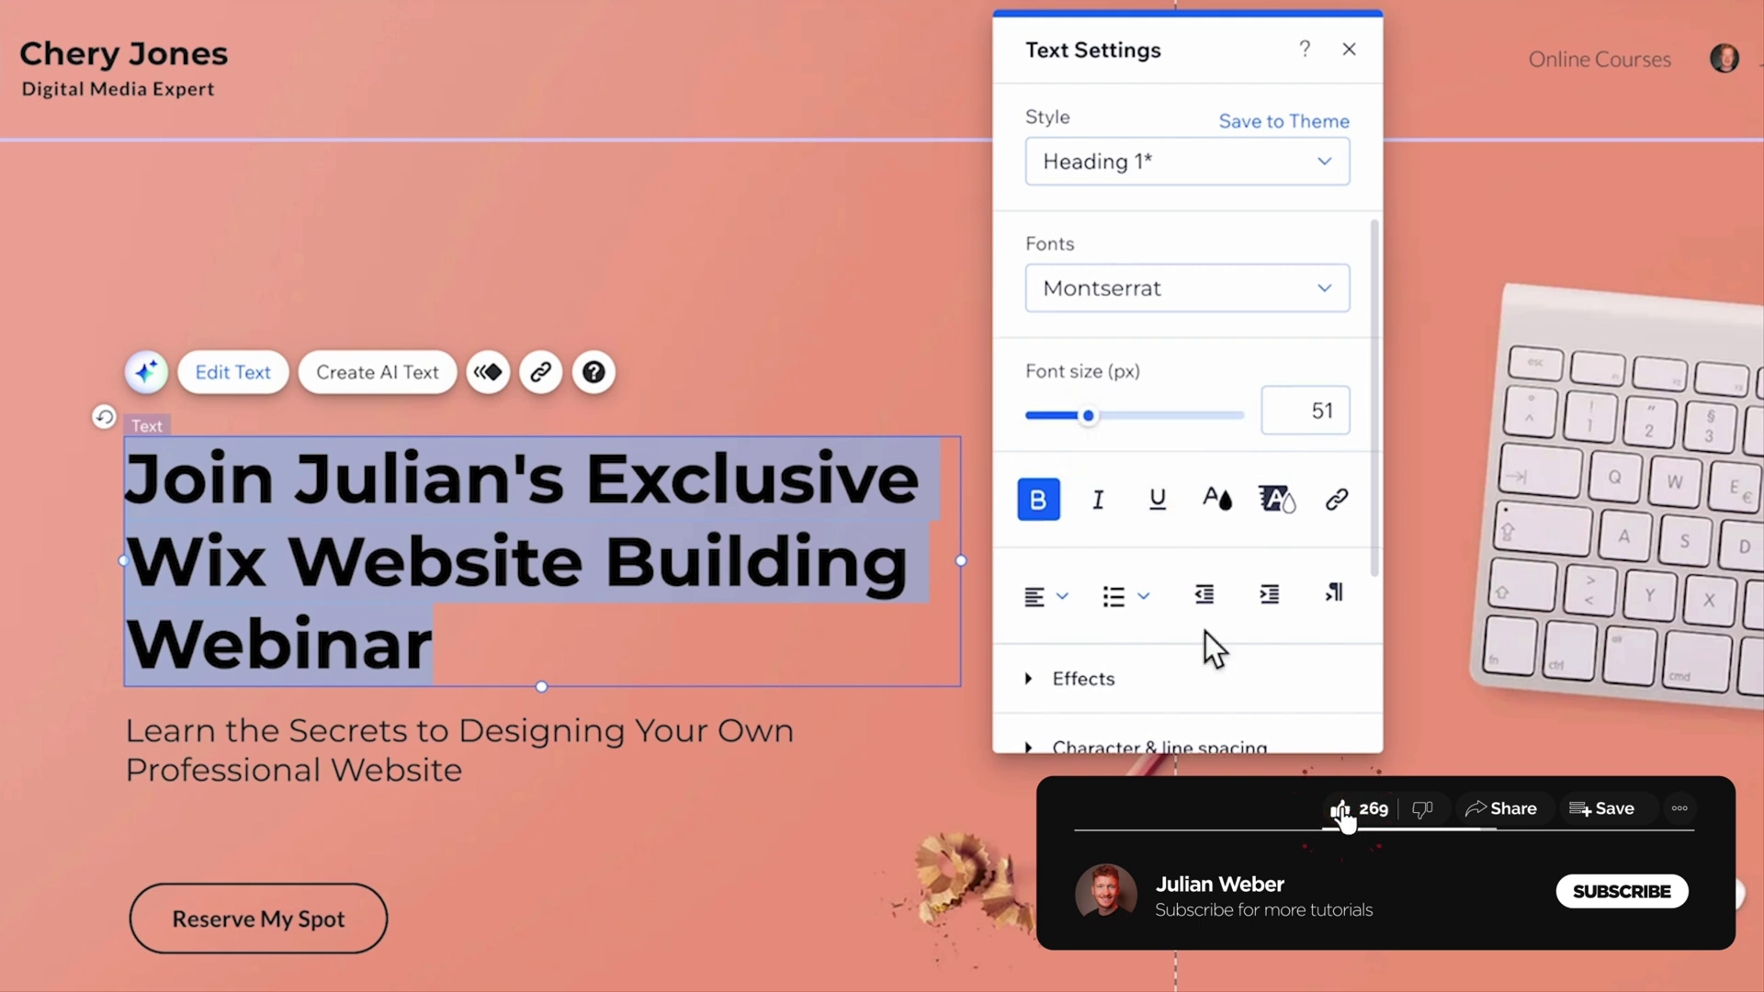
# Step: Move the 'Learn the Secrets' subtitle to sit just below the headline
pyautogui.scroll(-3, 1209, 642)
pyautogui.click(1349, 51)
pyautogui.click(504, 756)
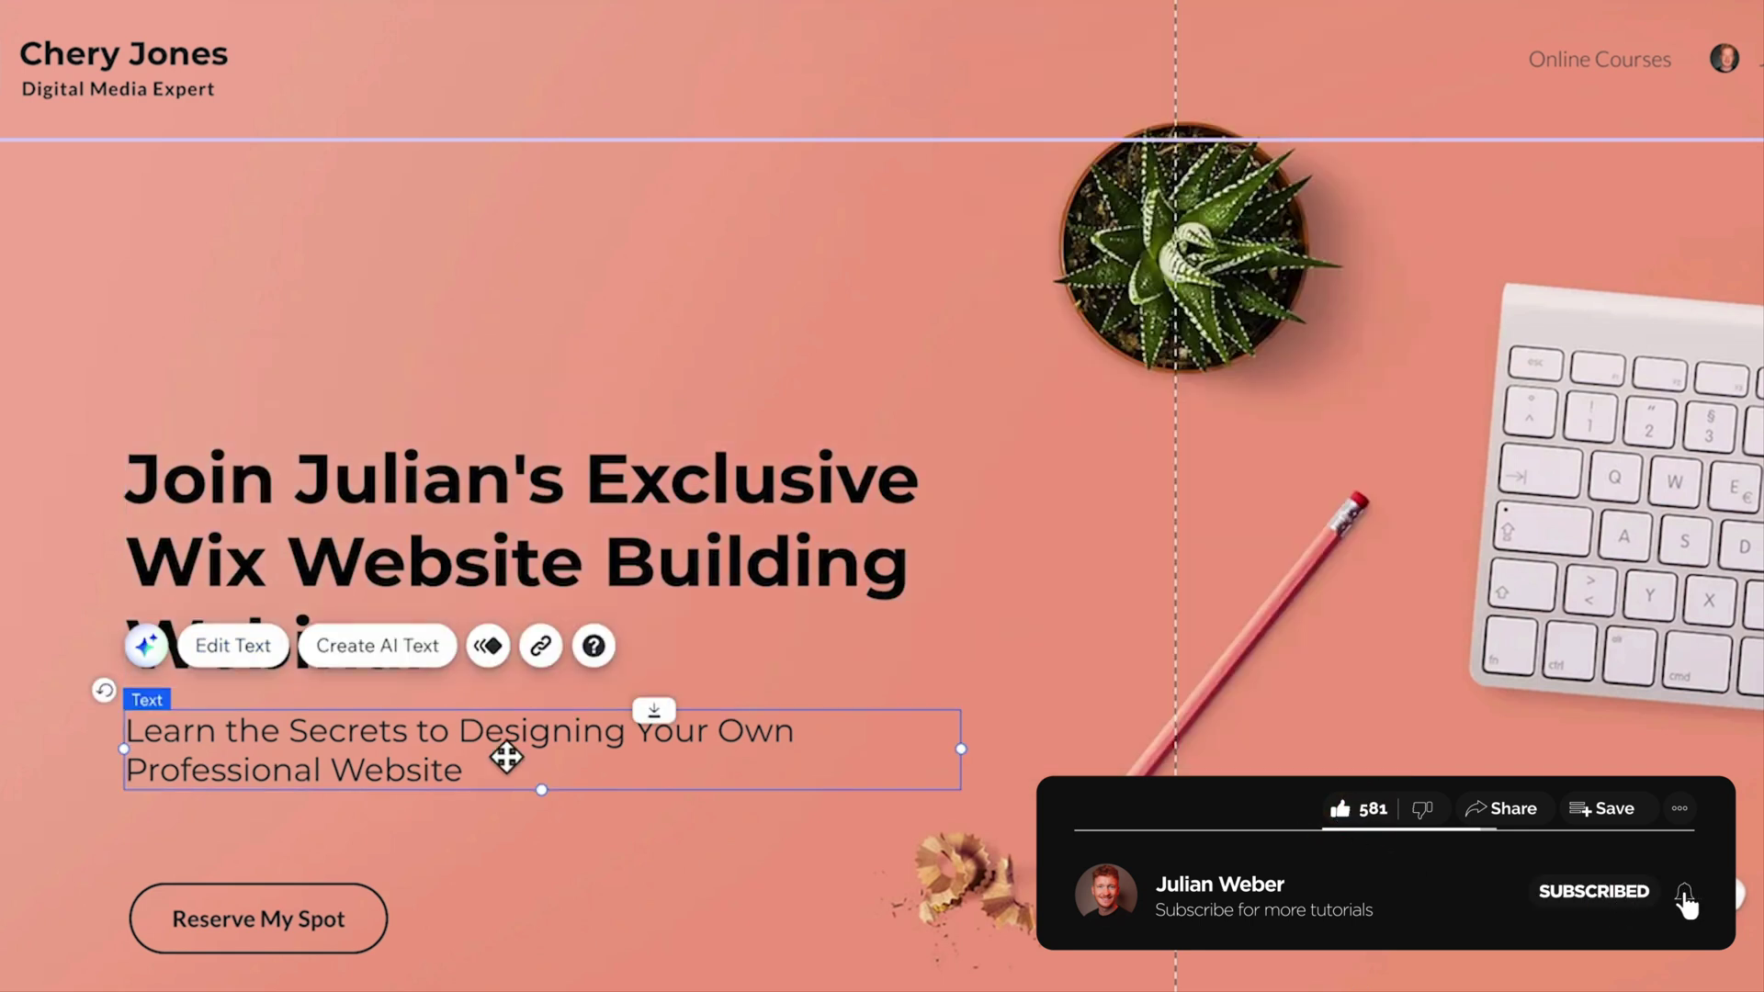
pyautogui.click(266, 663)
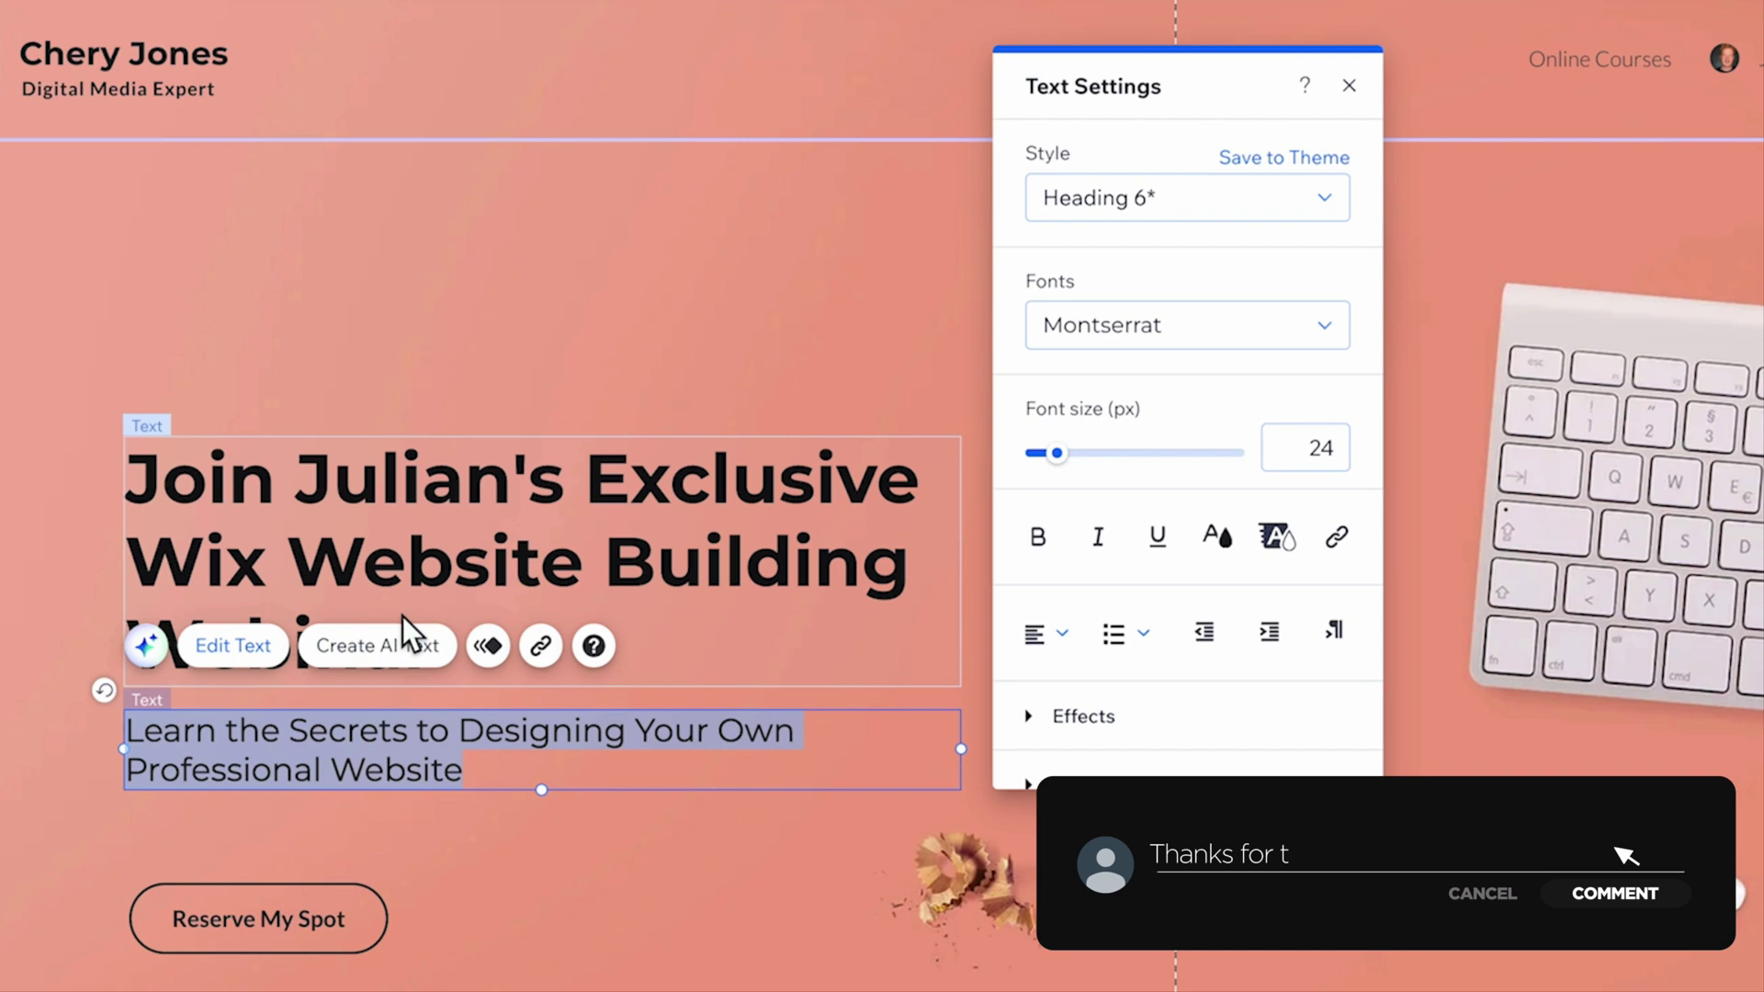
pyautogui.click(585, 389)
pyautogui.moveTo(372, 762); pyautogui.dragTo(450, 768)
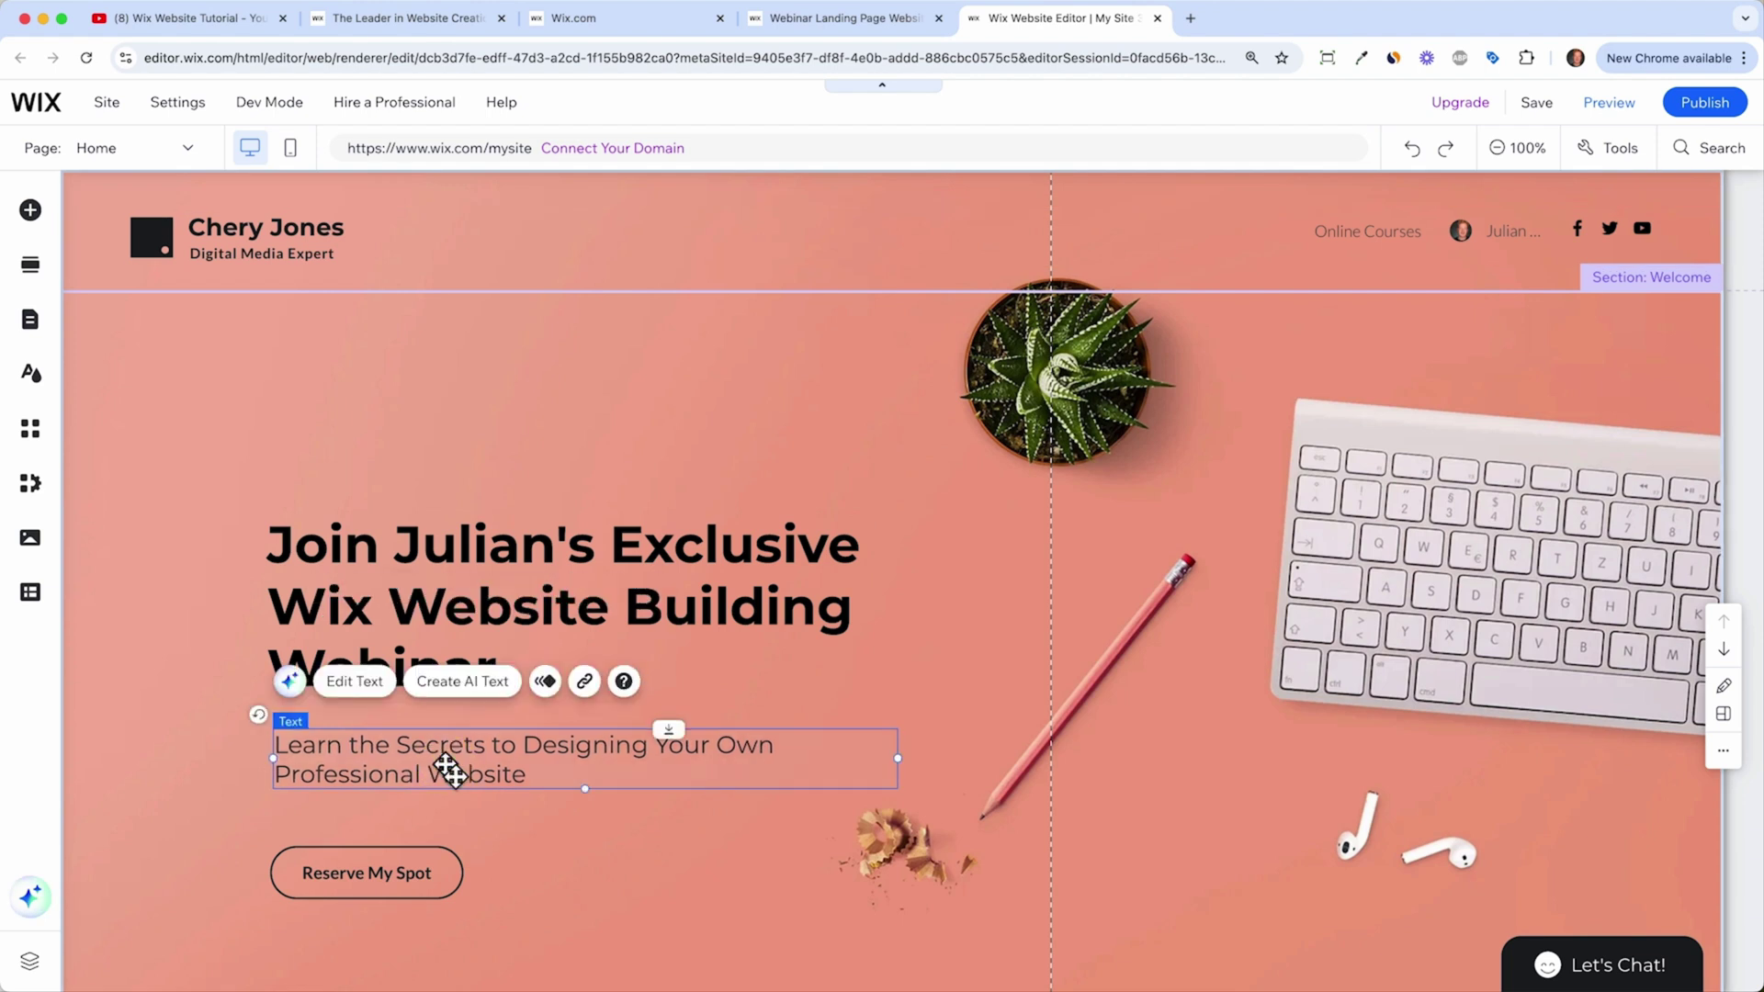
# Step: Nudge the Reserve My Spot button slightly upward
pyautogui.scroll(-3, 446, 624)
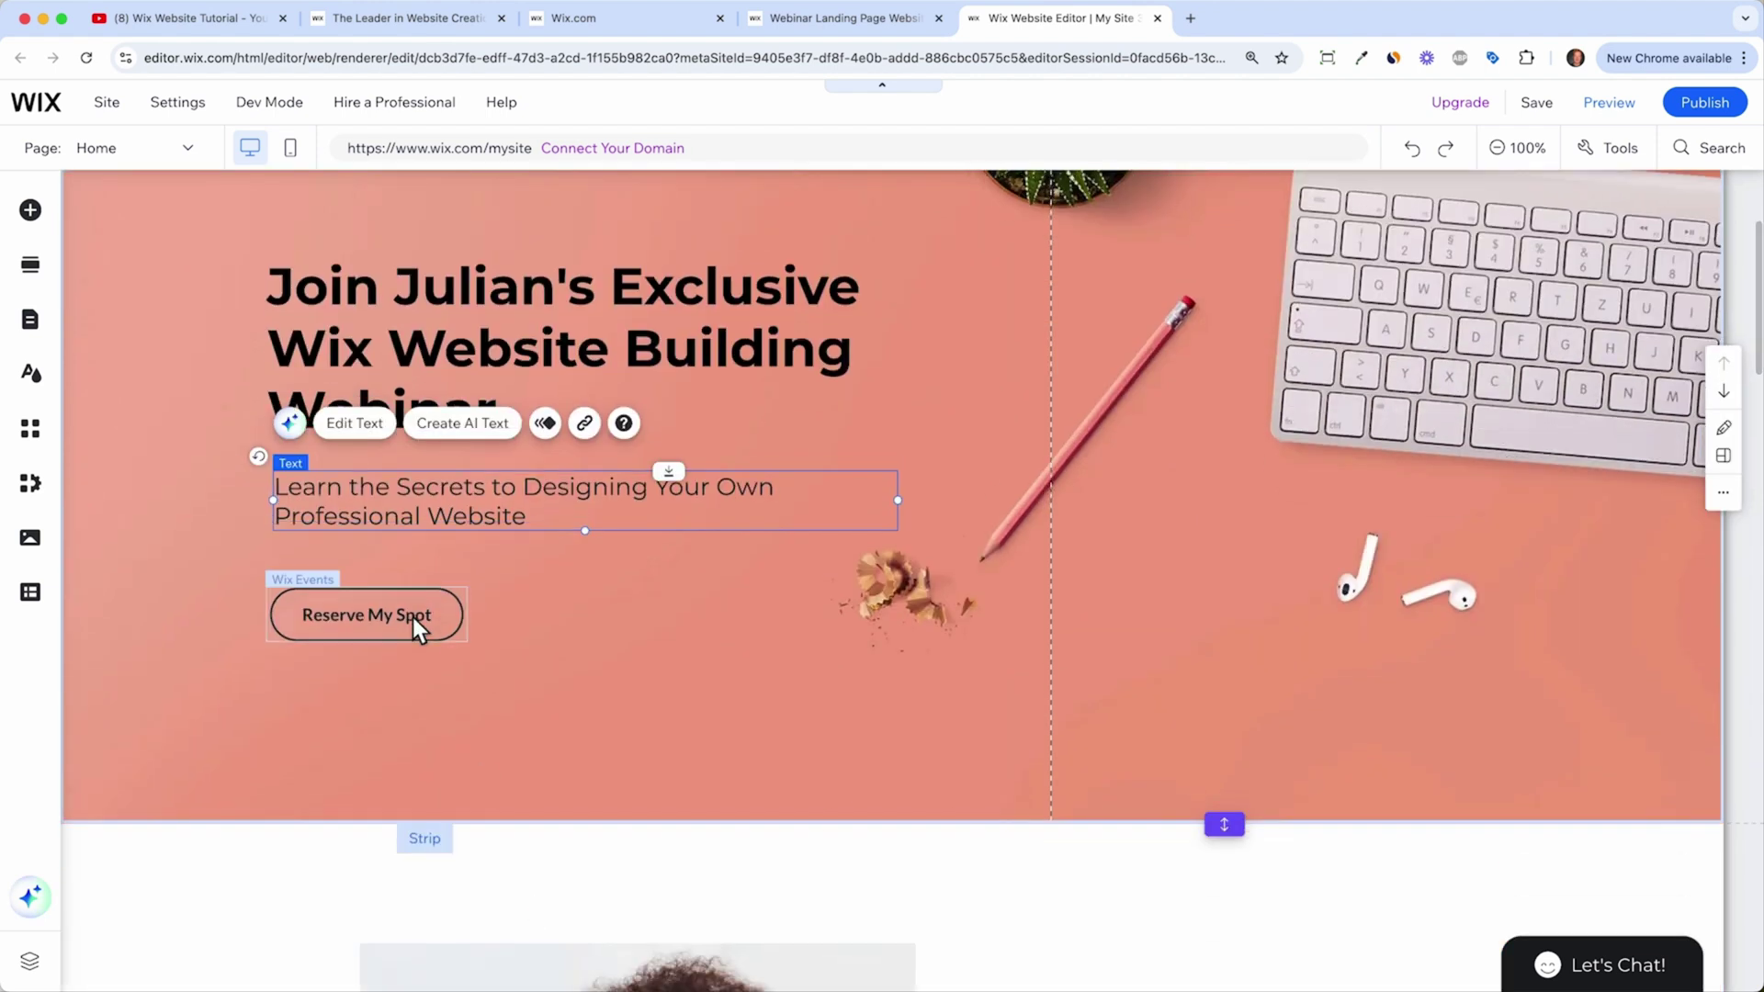
pyautogui.click(418, 620)
pyautogui.moveTo(418, 620); pyautogui.dragTo(415, 598)
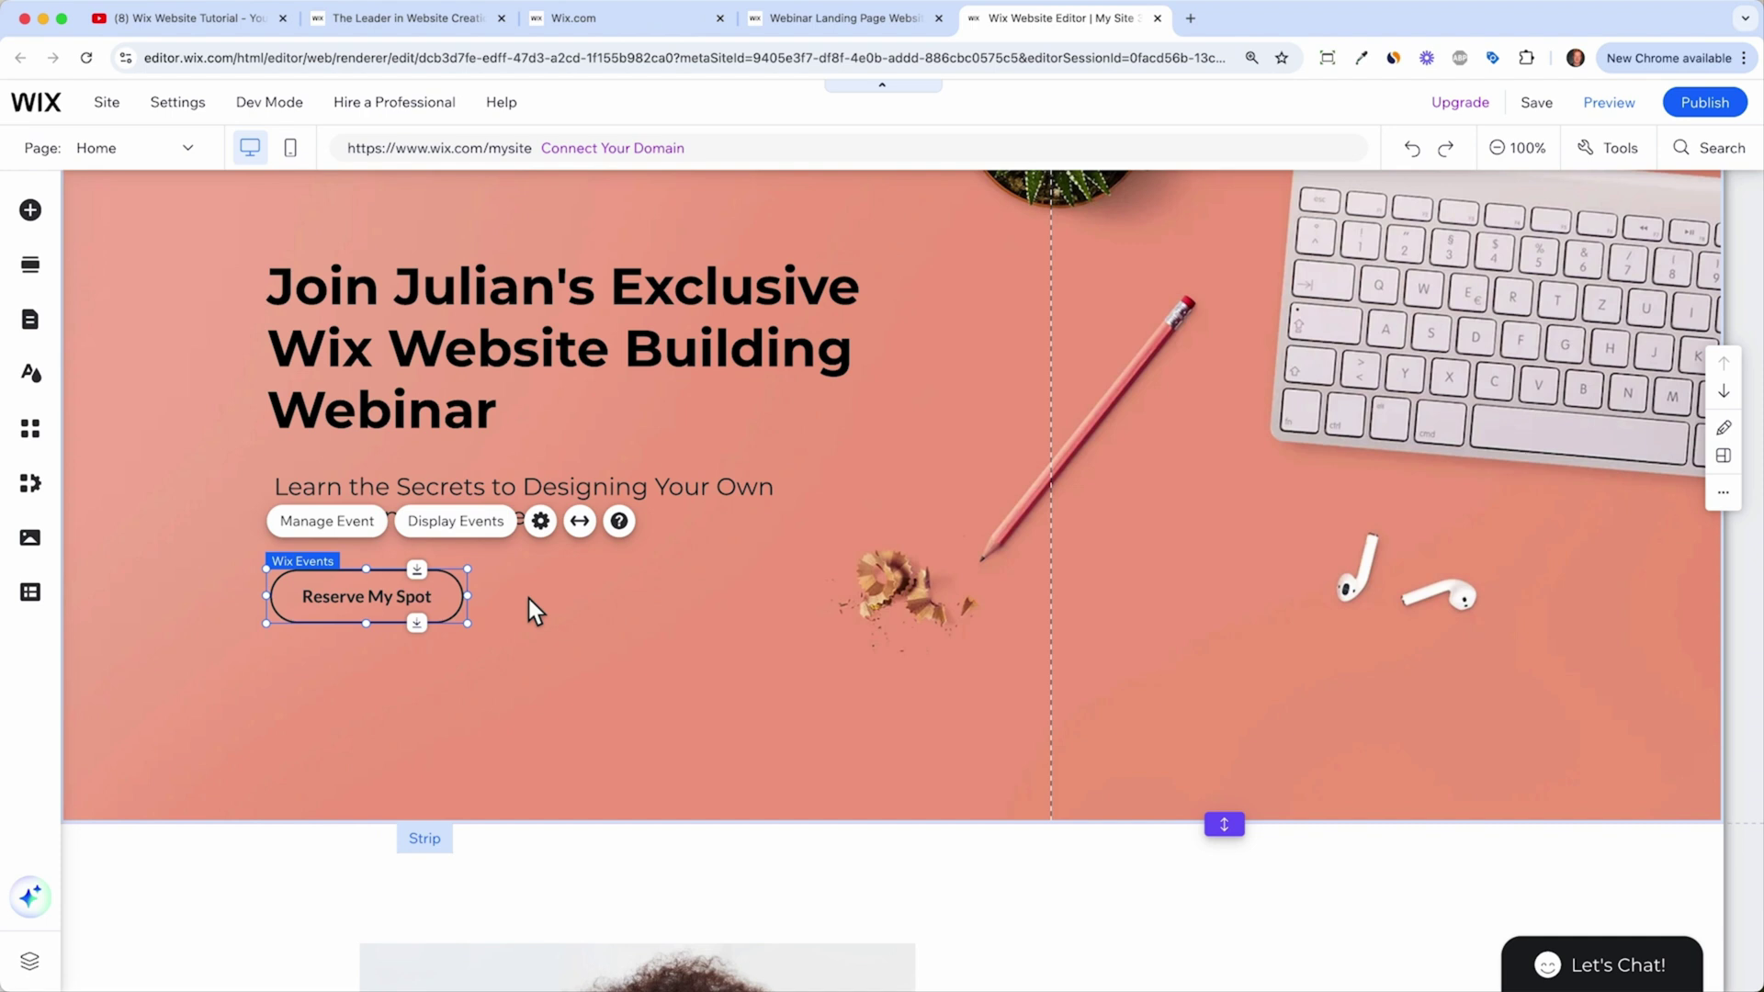
pyautogui.scroll(1, 586, 597)
pyautogui.scroll(1, 586, 597)
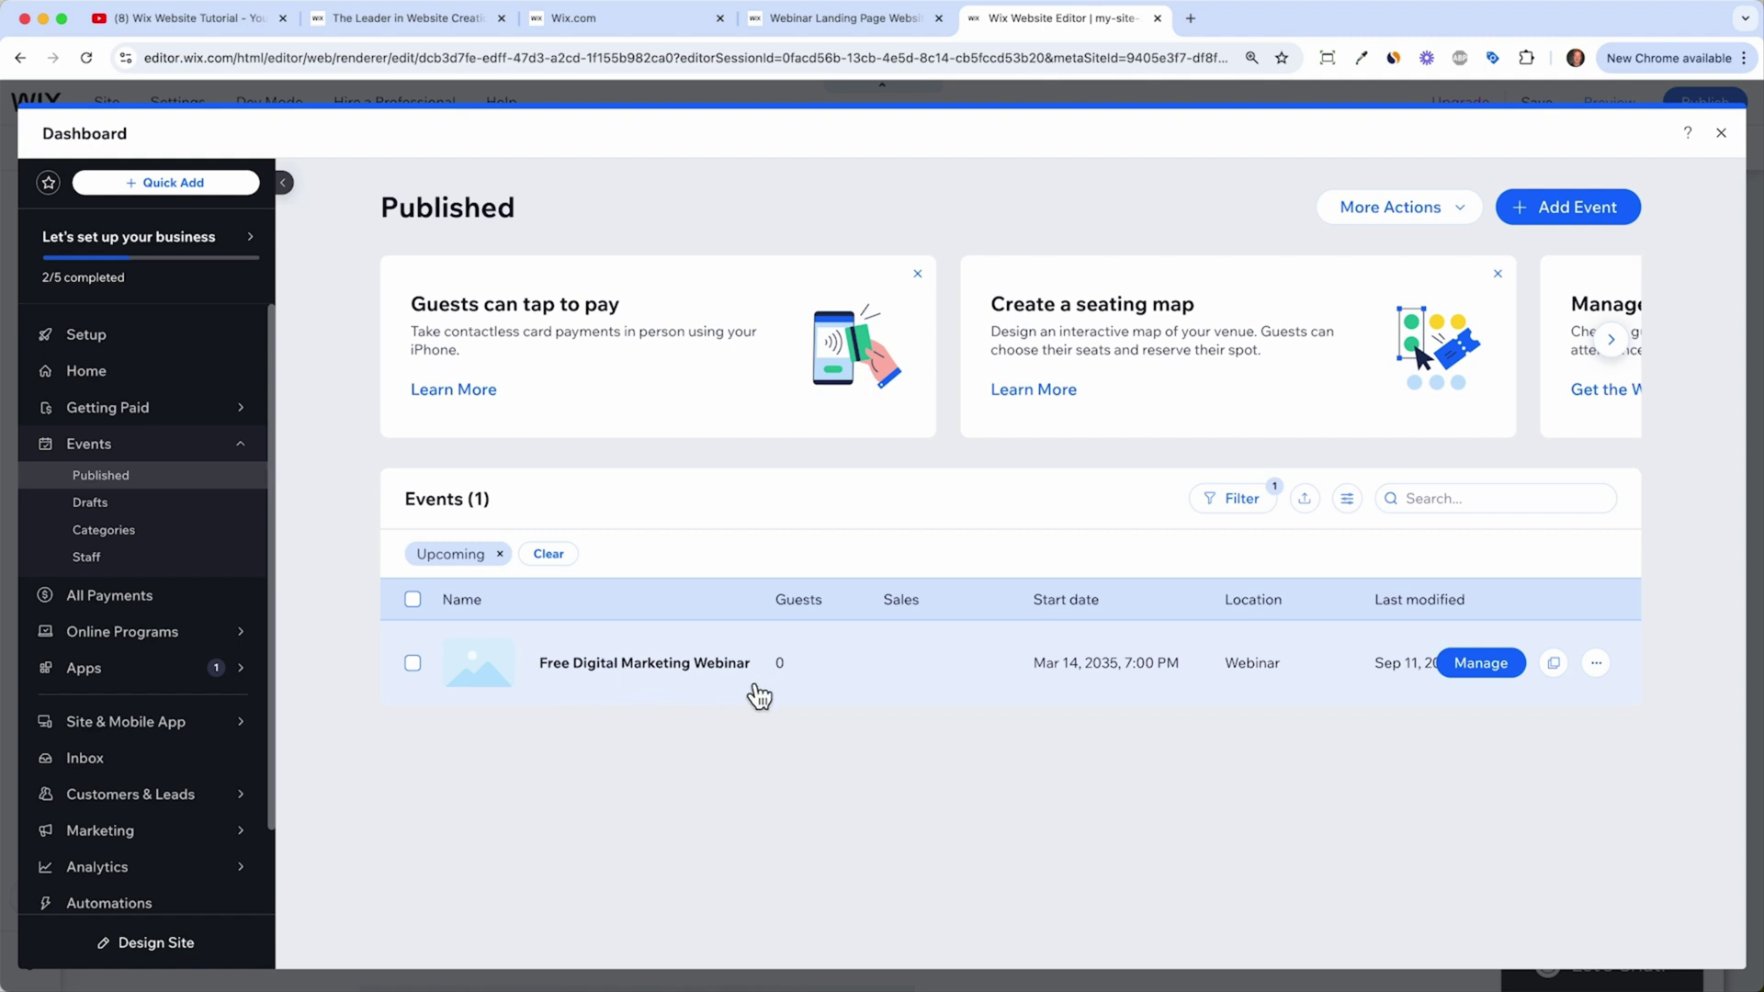
# Step: Look through a blank Create Event form, then close the events dashboard
pyautogui.click(1573, 212)
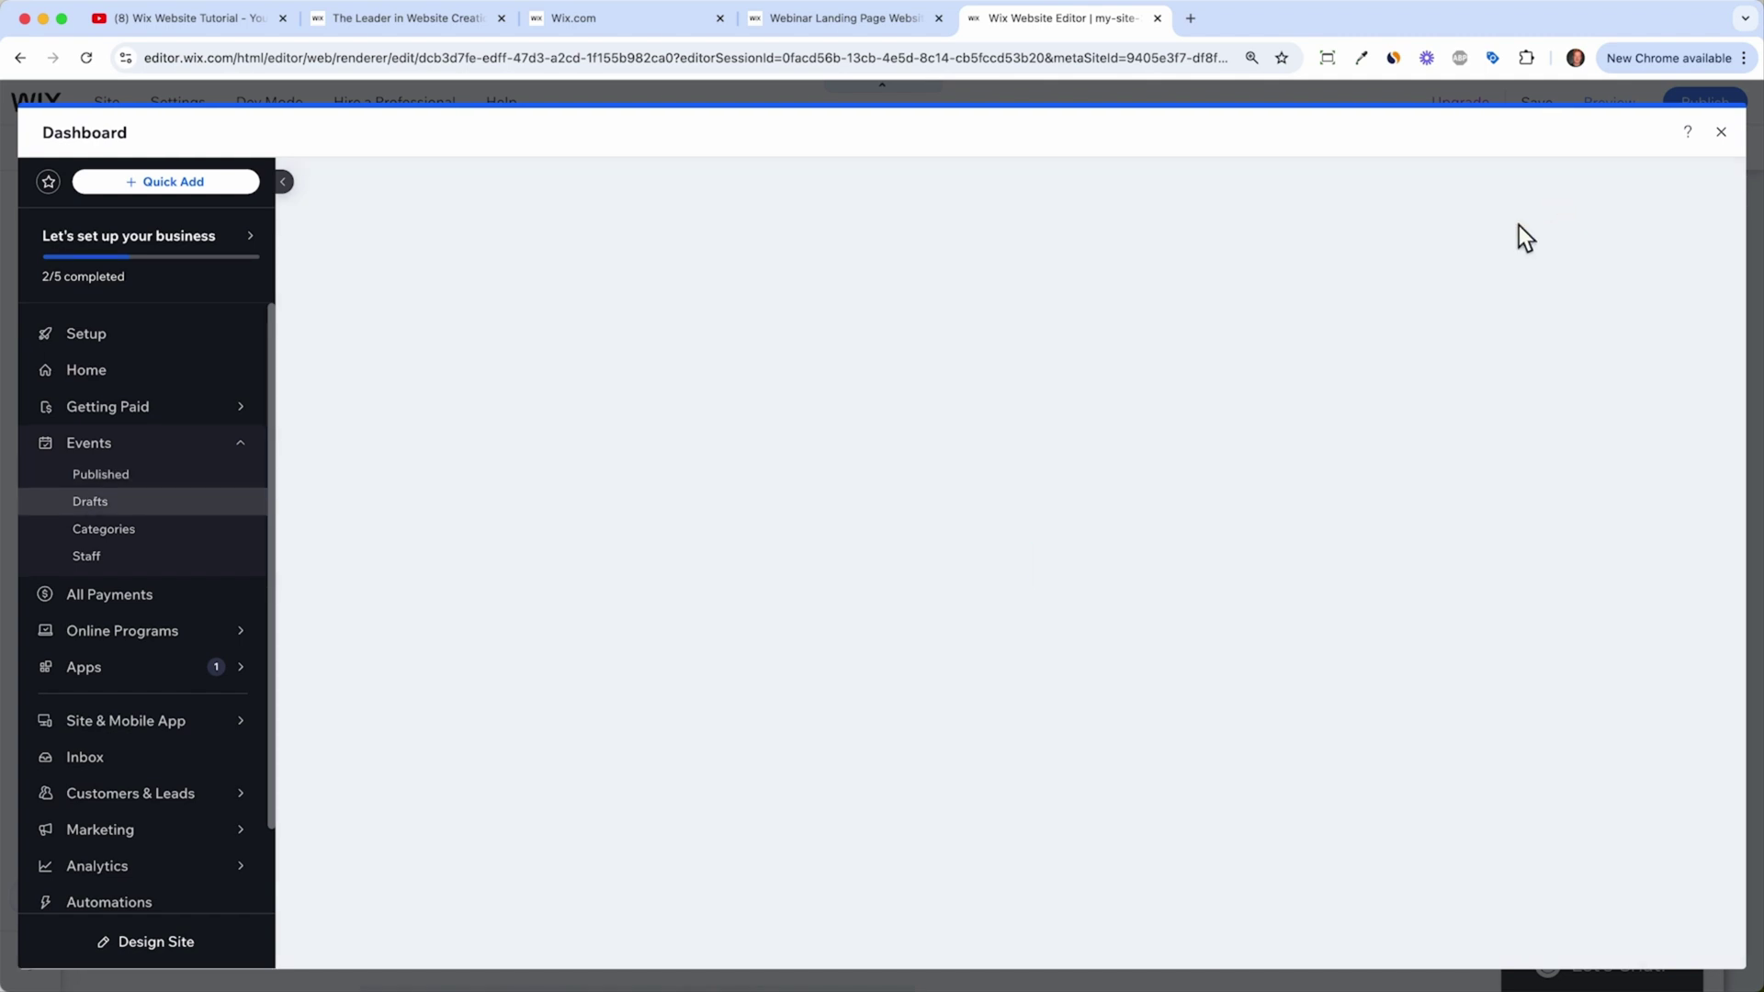
pyautogui.scroll(-3, 642, 511)
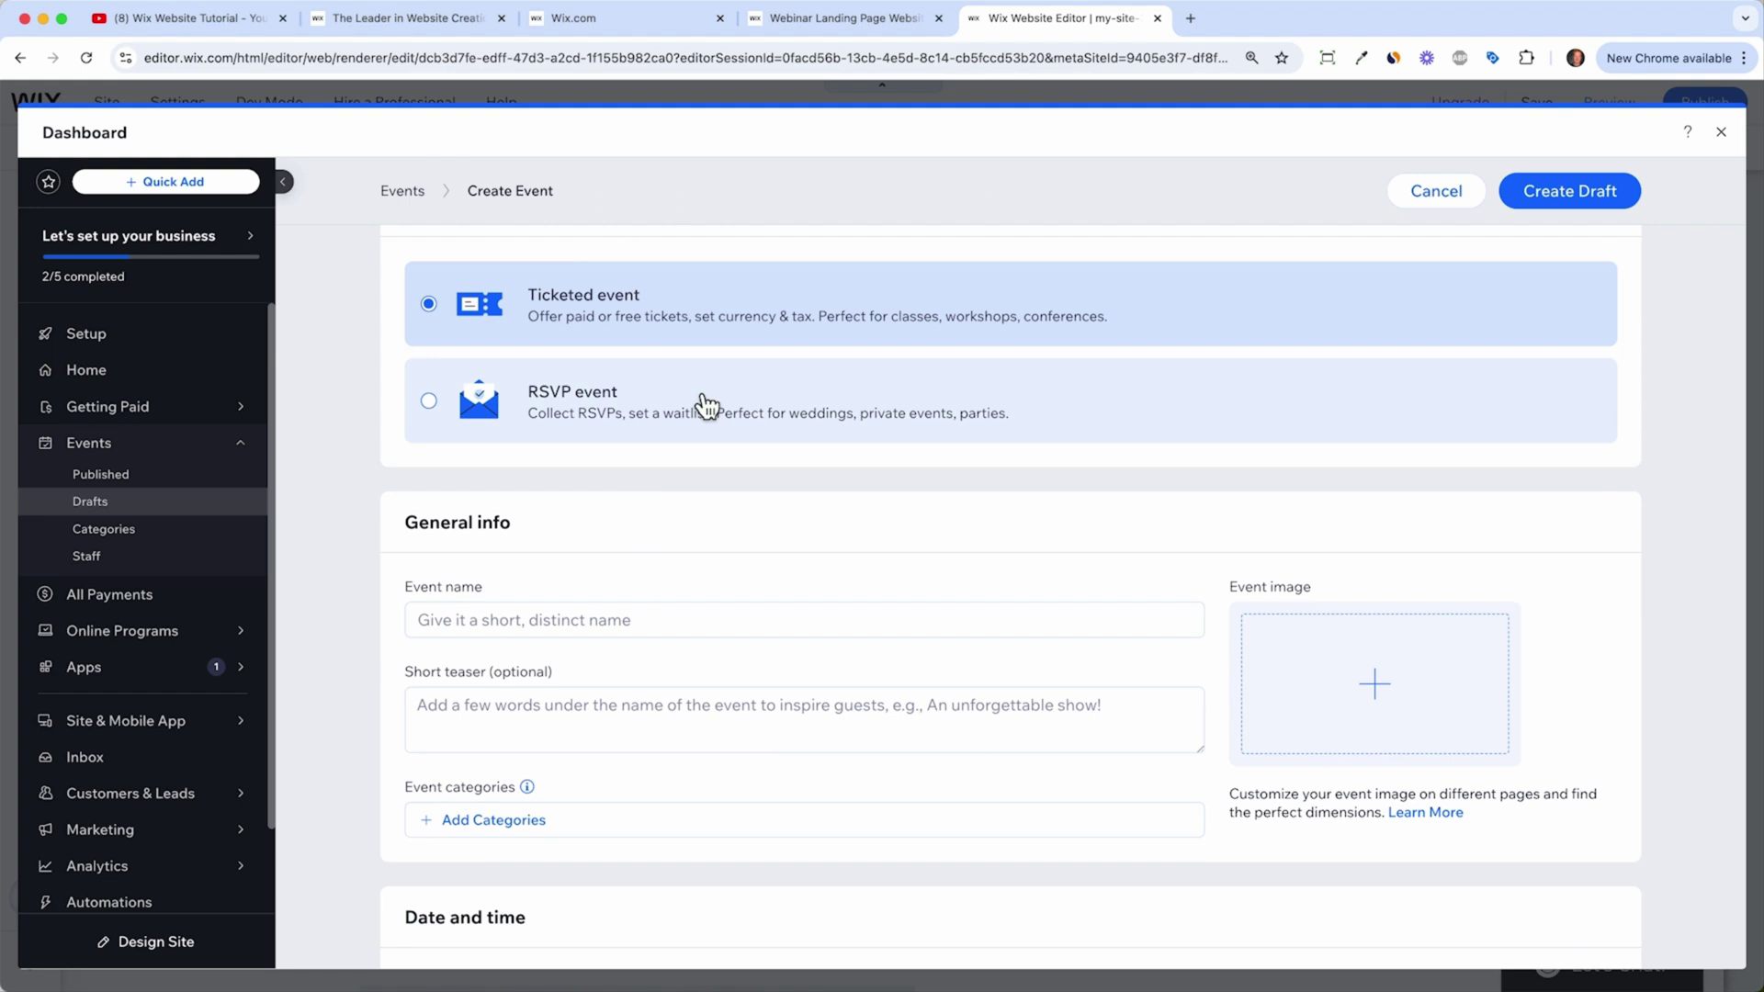
pyautogui.scroll(-2, 694, 405)
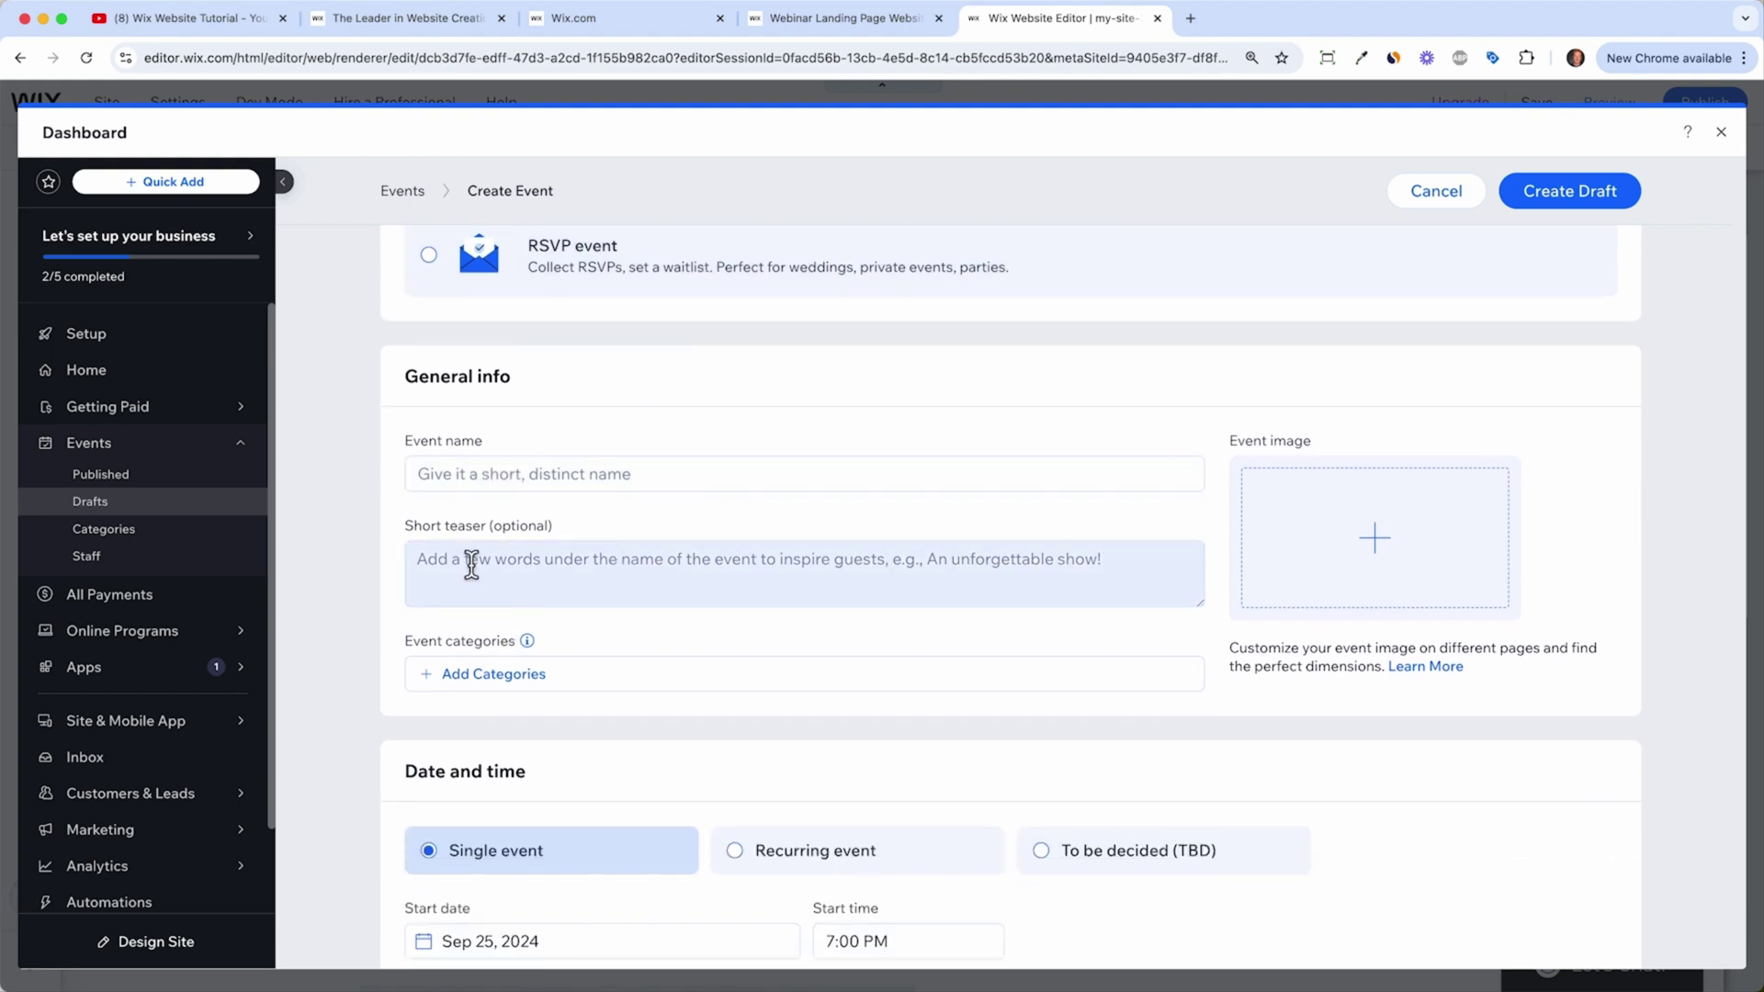
pyautogui.scroll(-4, 697, 571)
pyautogui.scroll(-8, 575, 676)
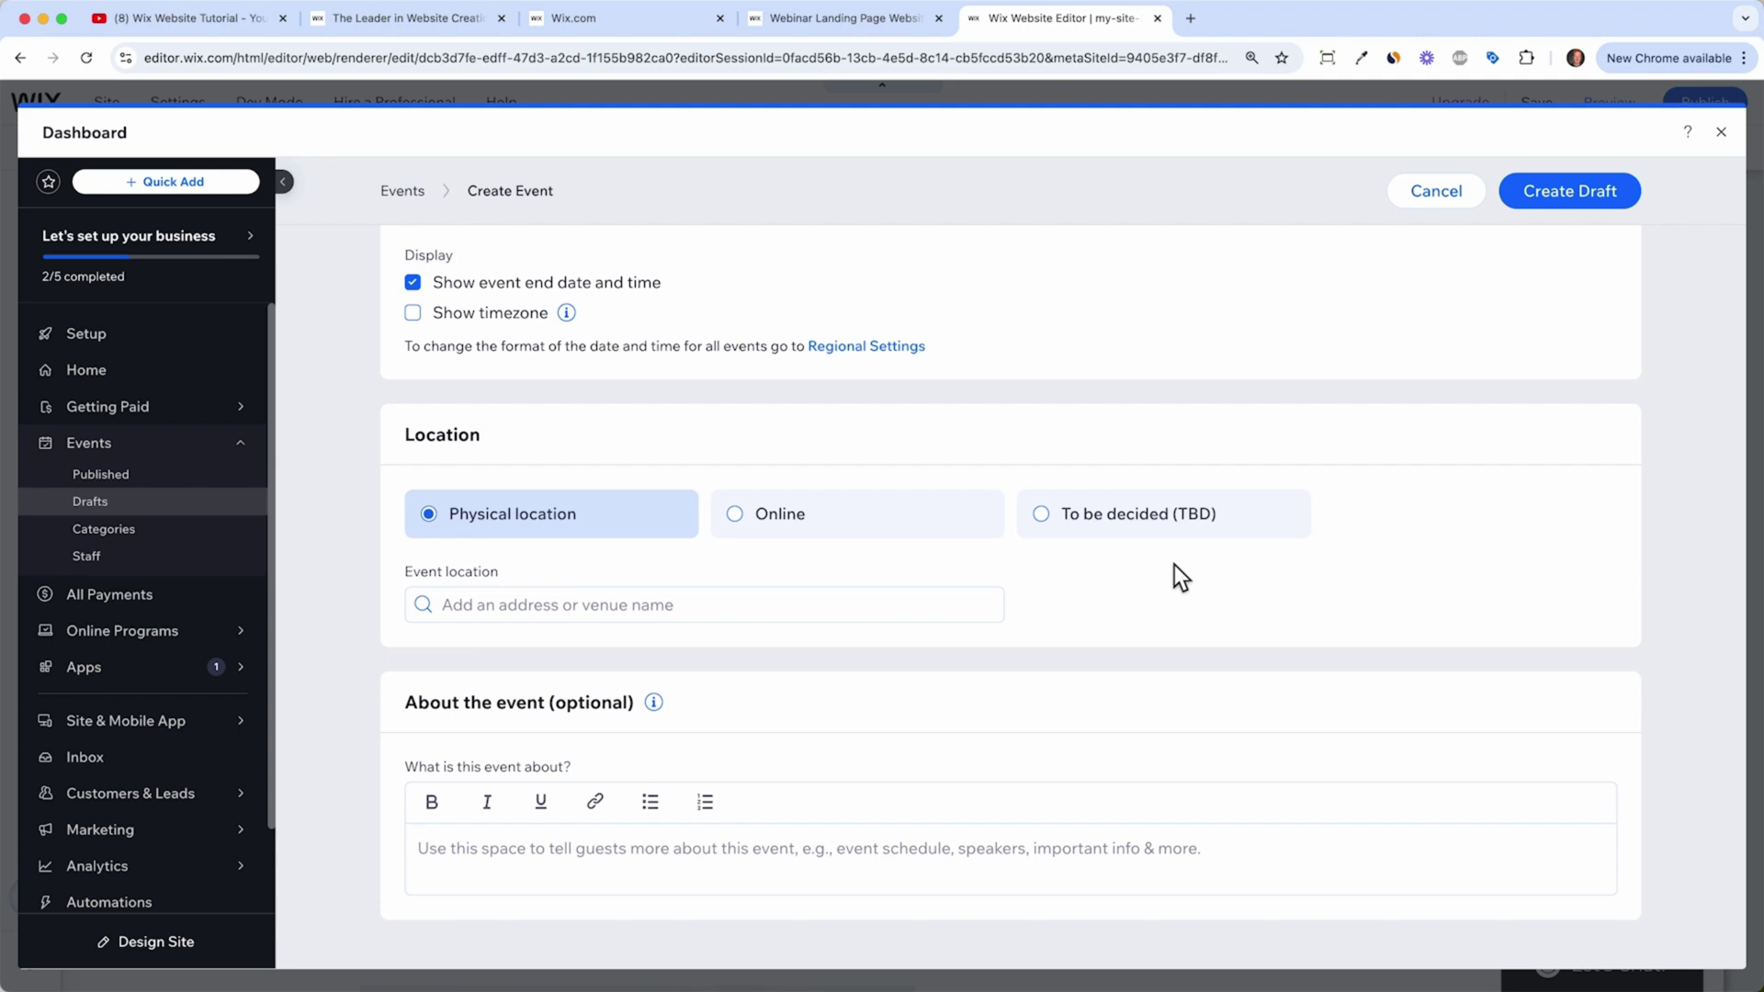
pyautogui.scroll(10, 1174, 564)
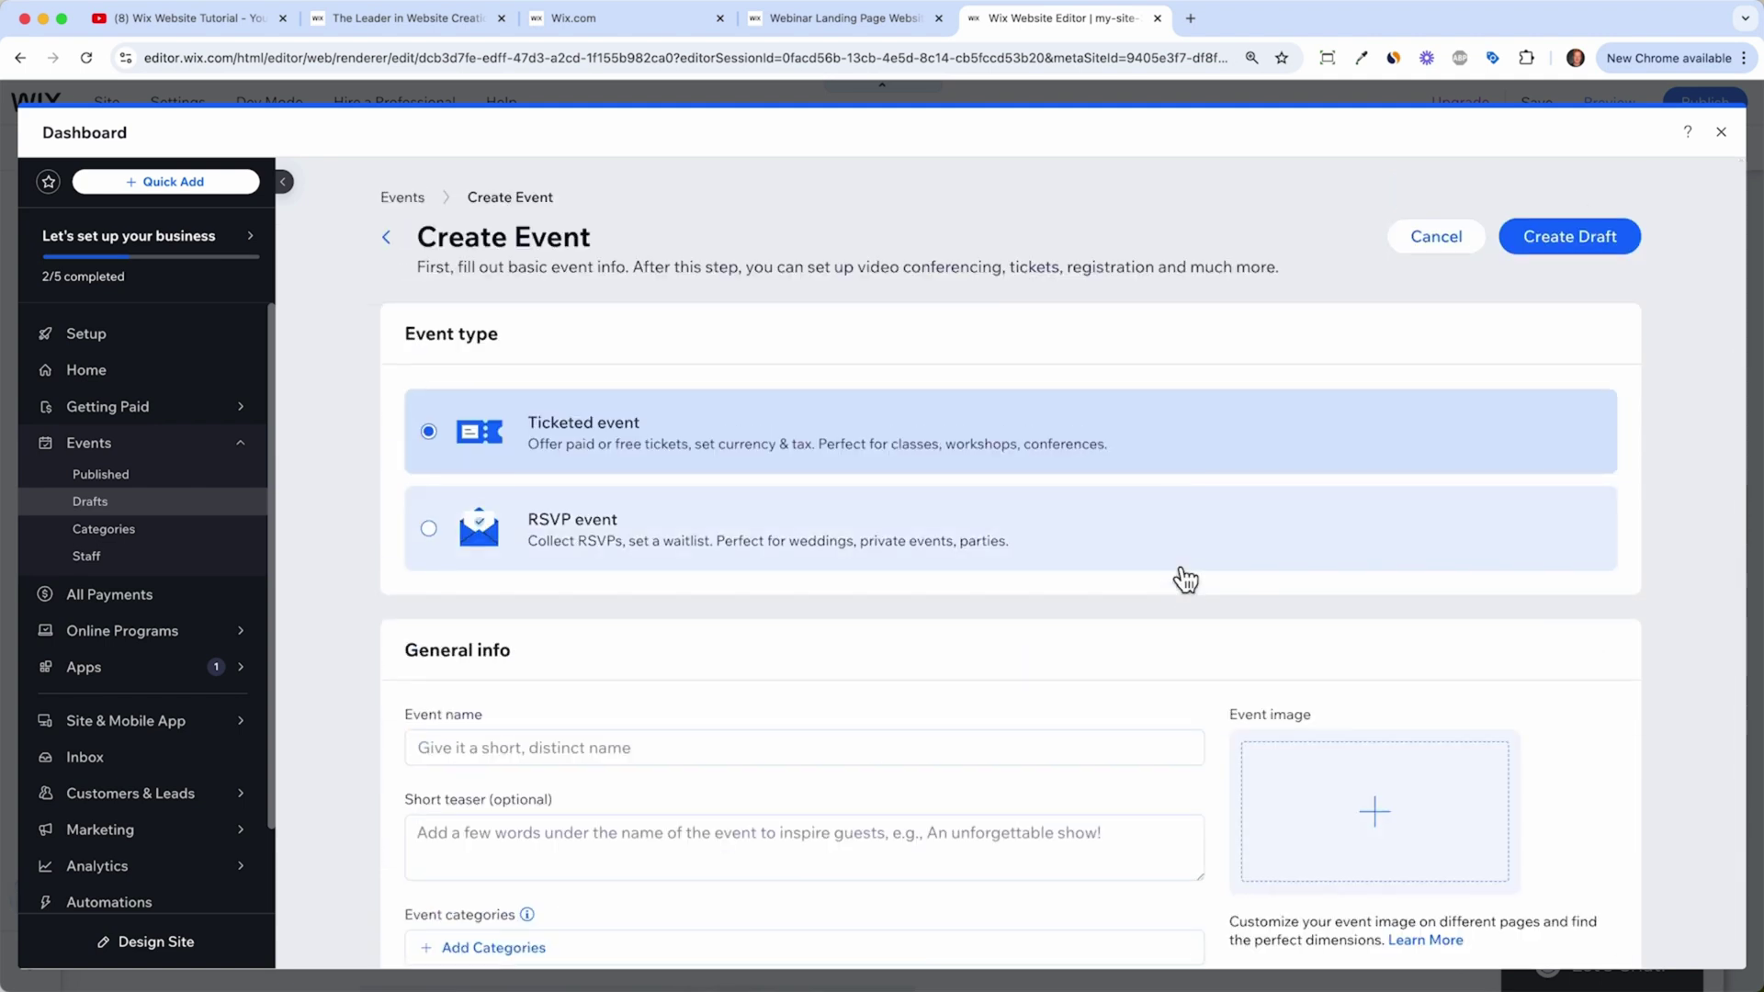
pyautogui.click(1727, 138)
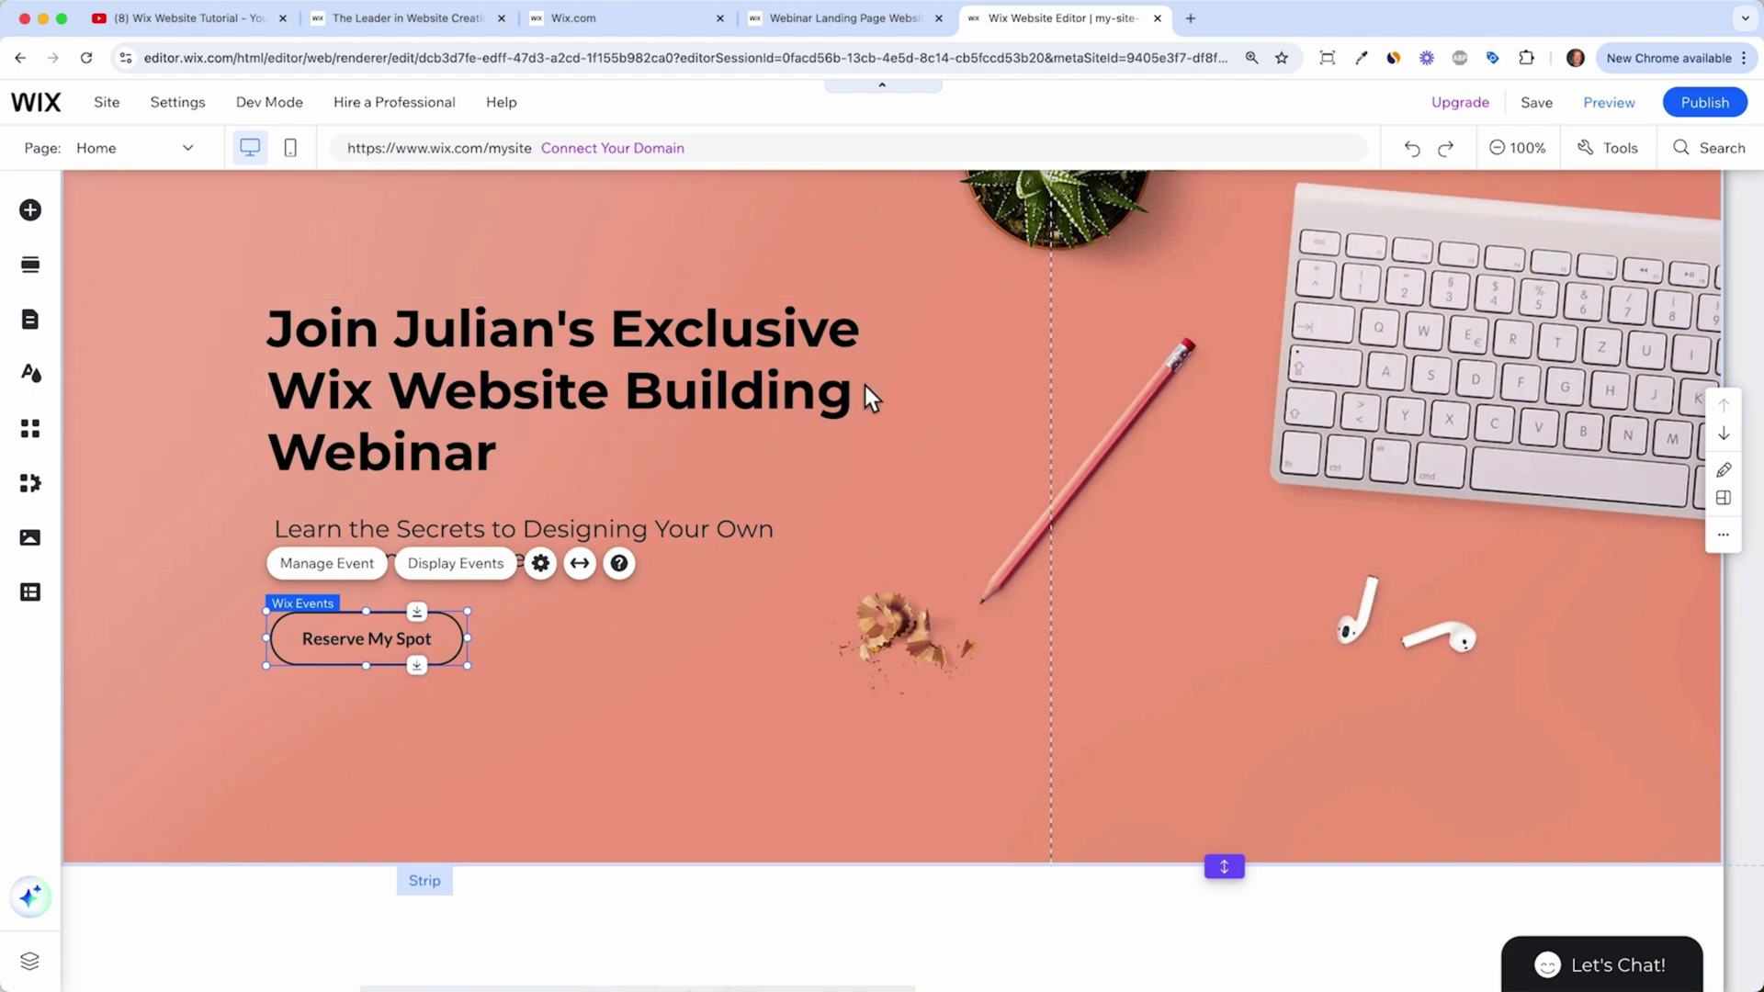
# Step: Swap the About section portrait for a photo uploaded from the computer, after browsing stock images
pyautogui.scroll(-6, 889, 691)
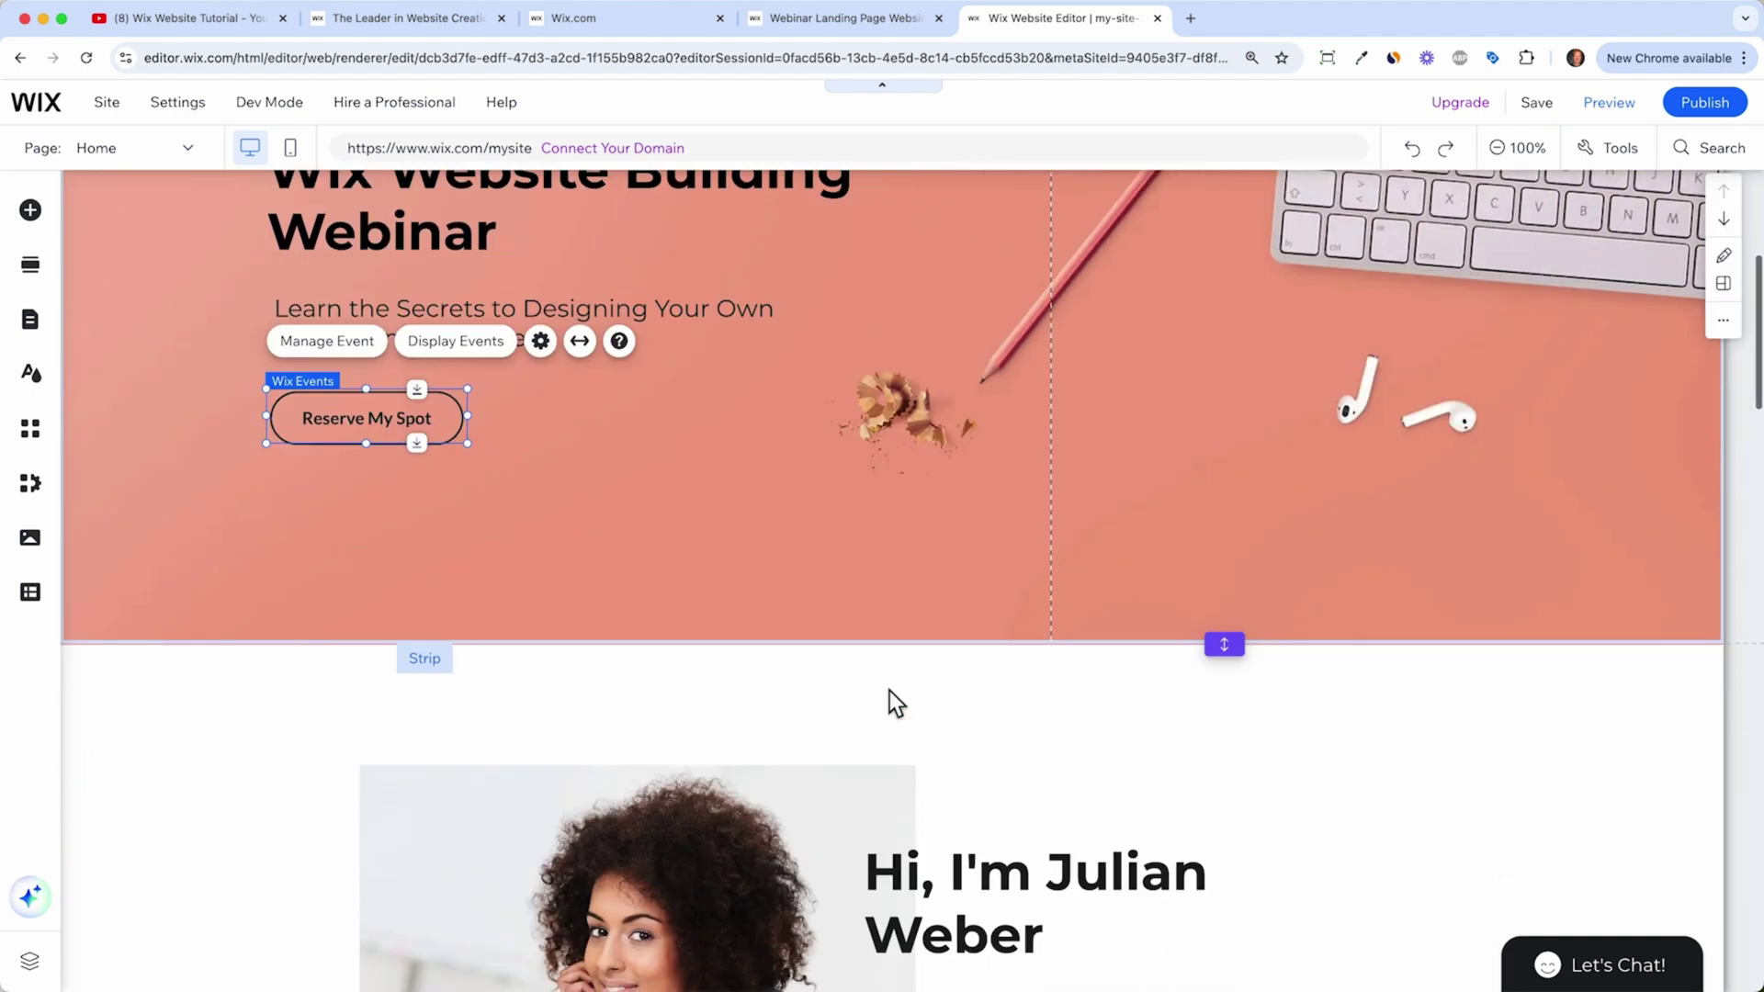
pyautogui.scroll(-2, 889, 691)
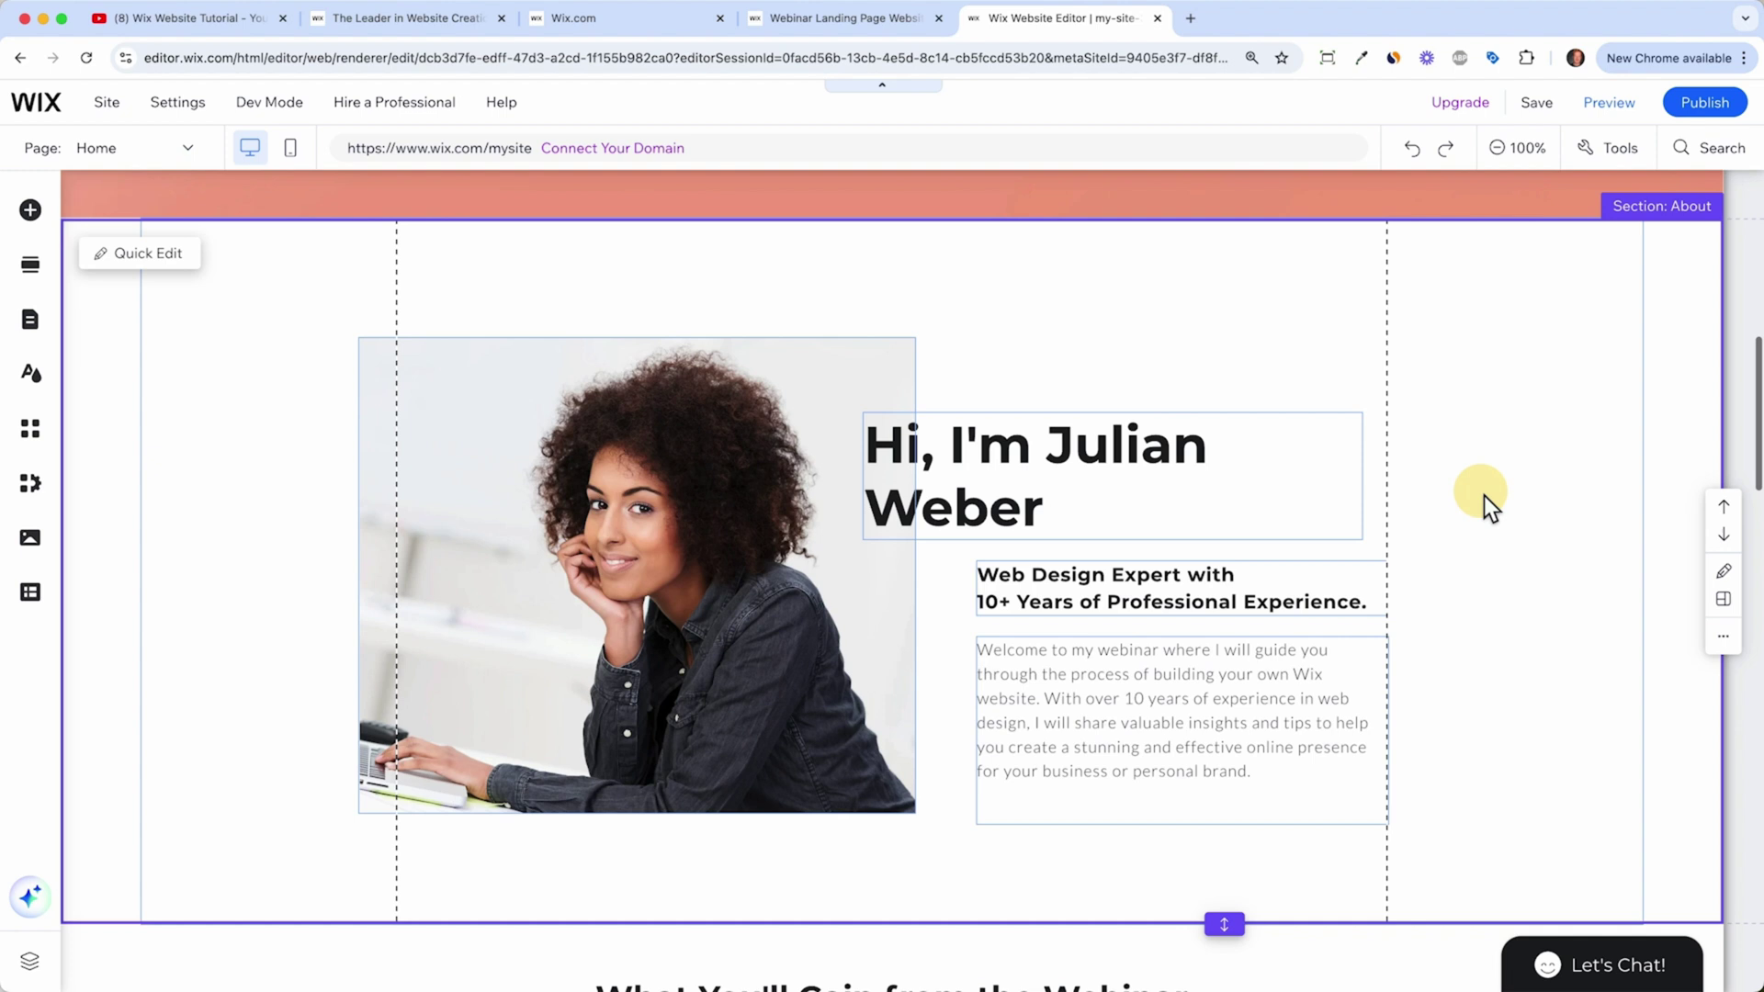
pyautogui.click(606, 571)
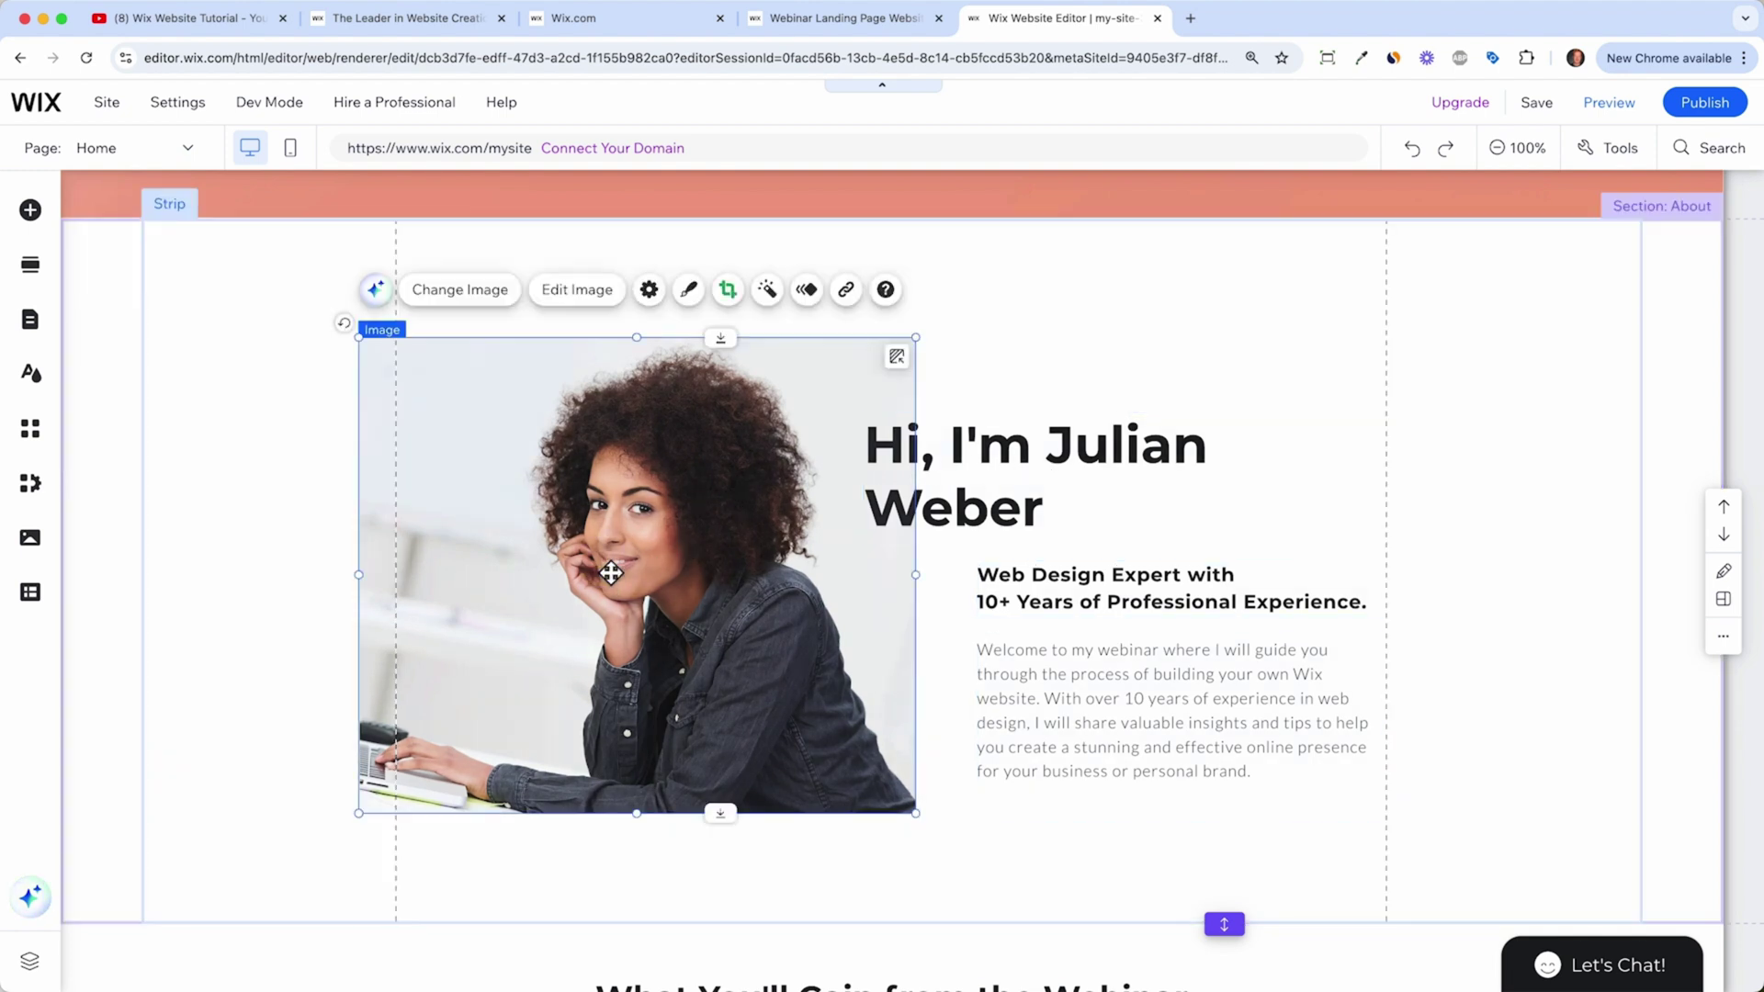
pyautogui.click(460, 291)
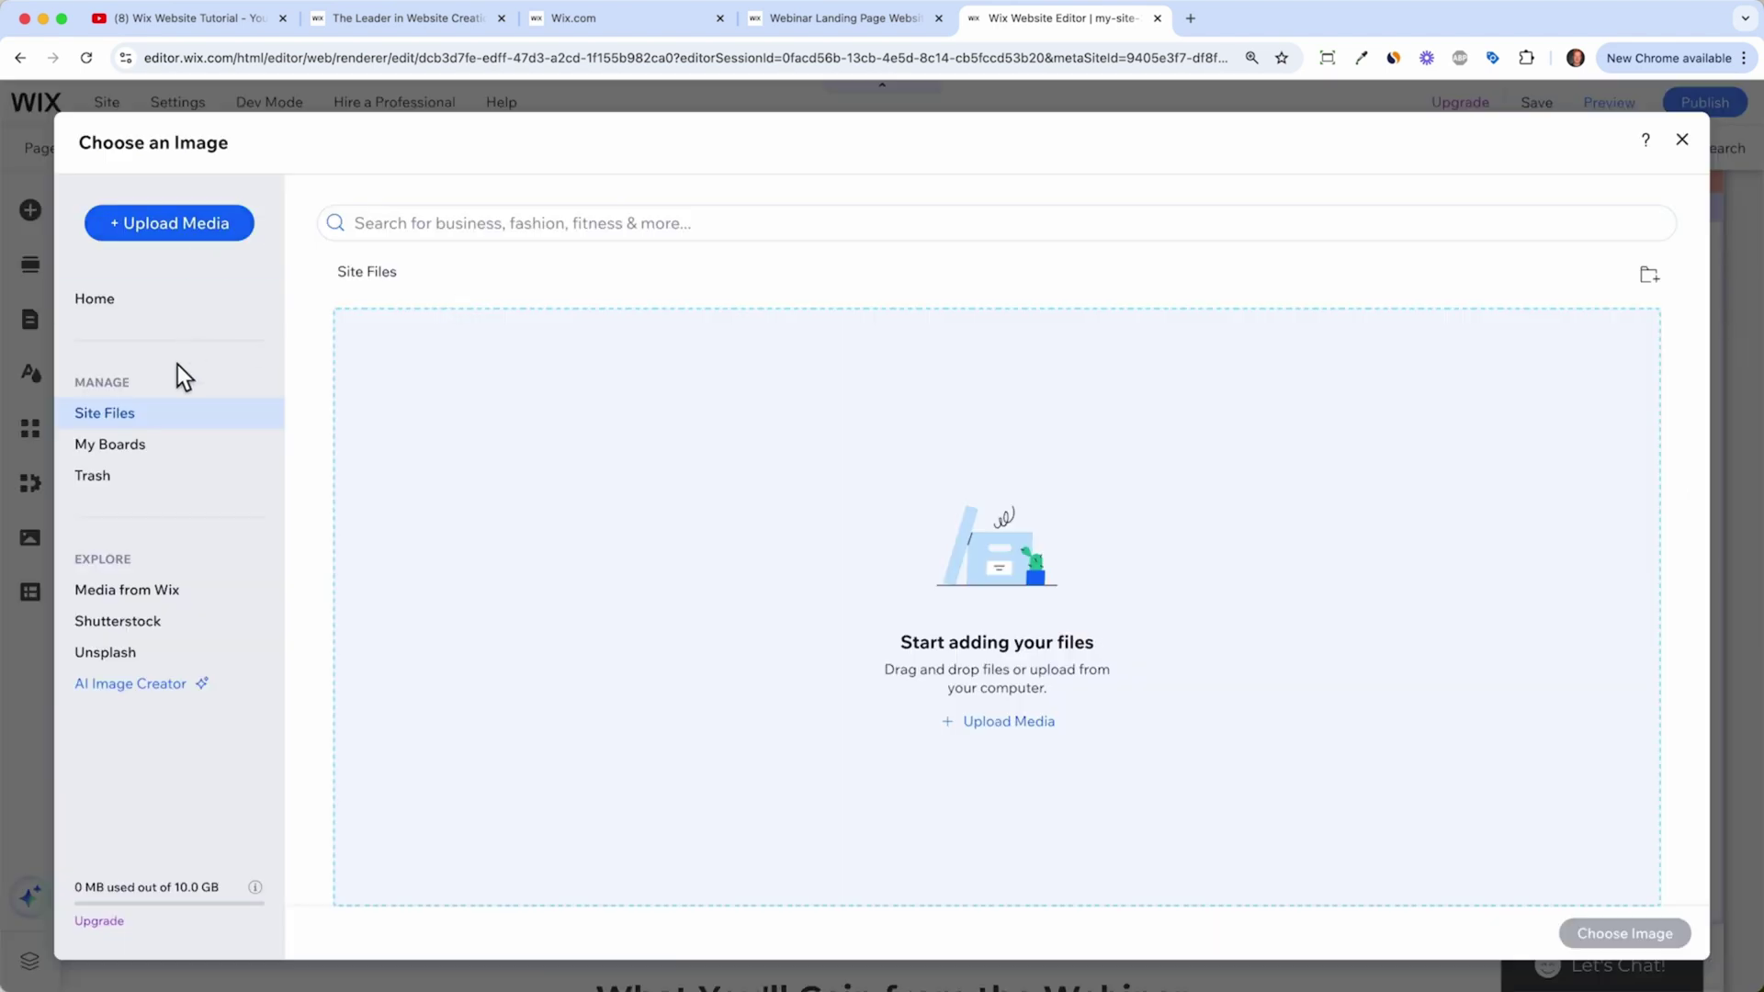
pyautogui.click(163, 611)
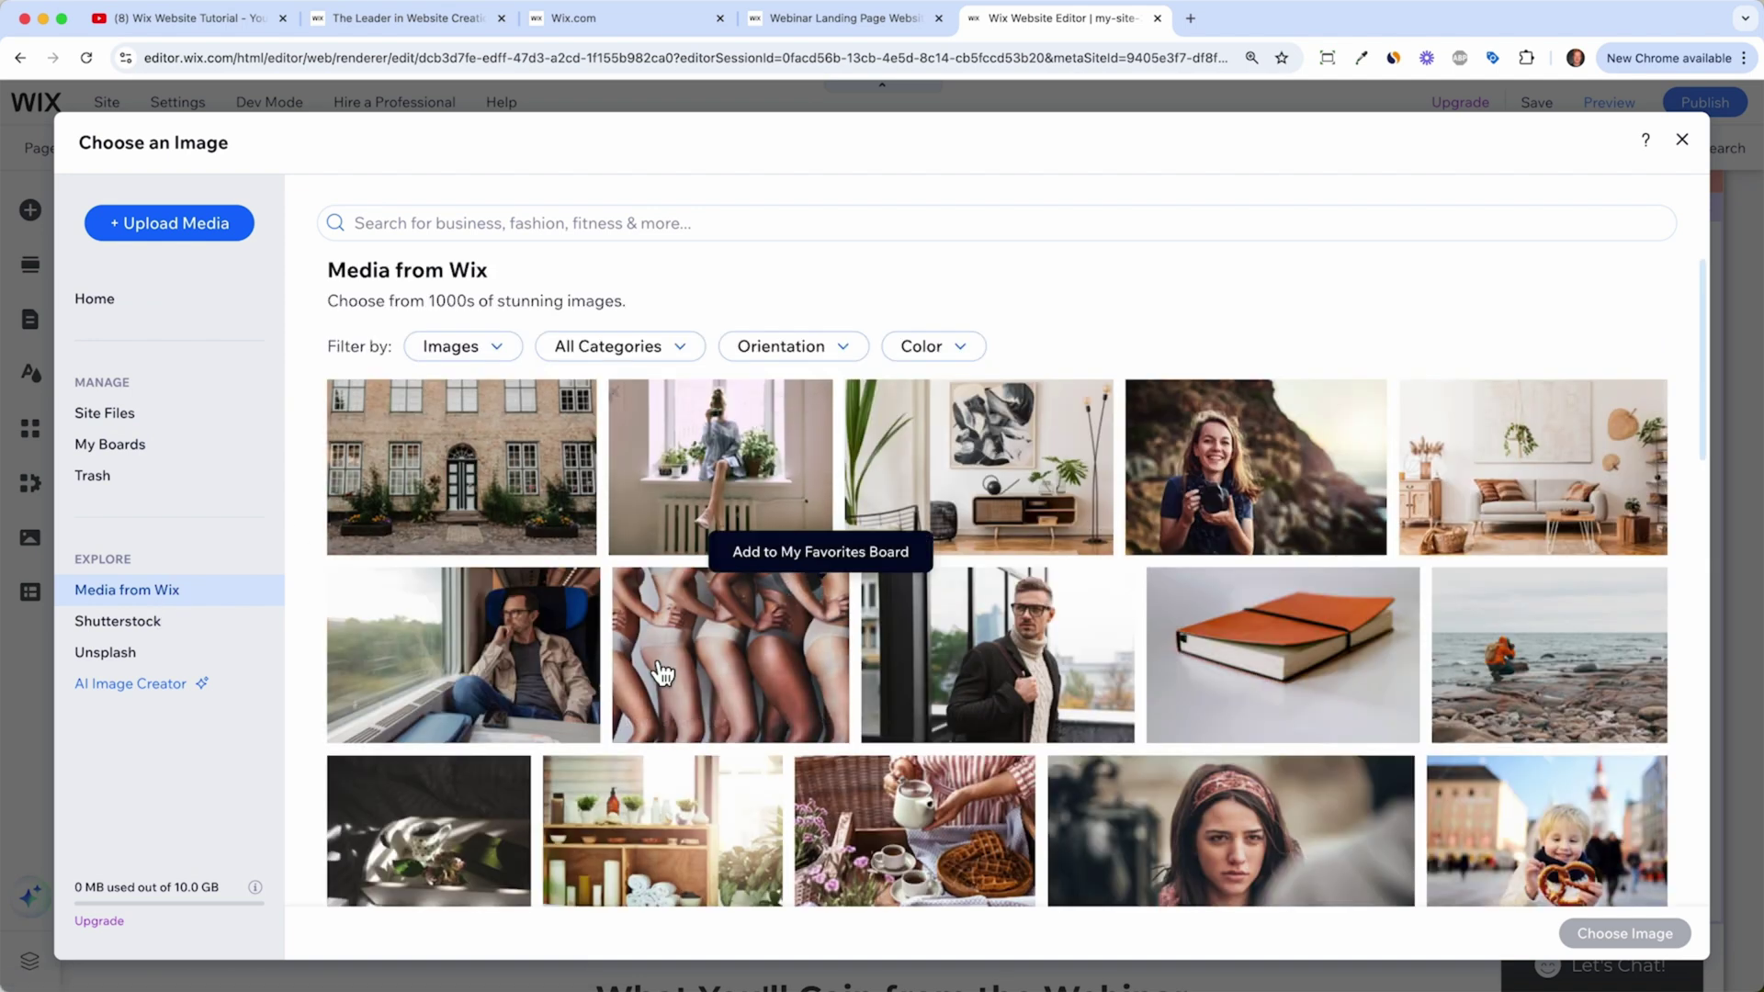
pyautogui.click(110, 654)
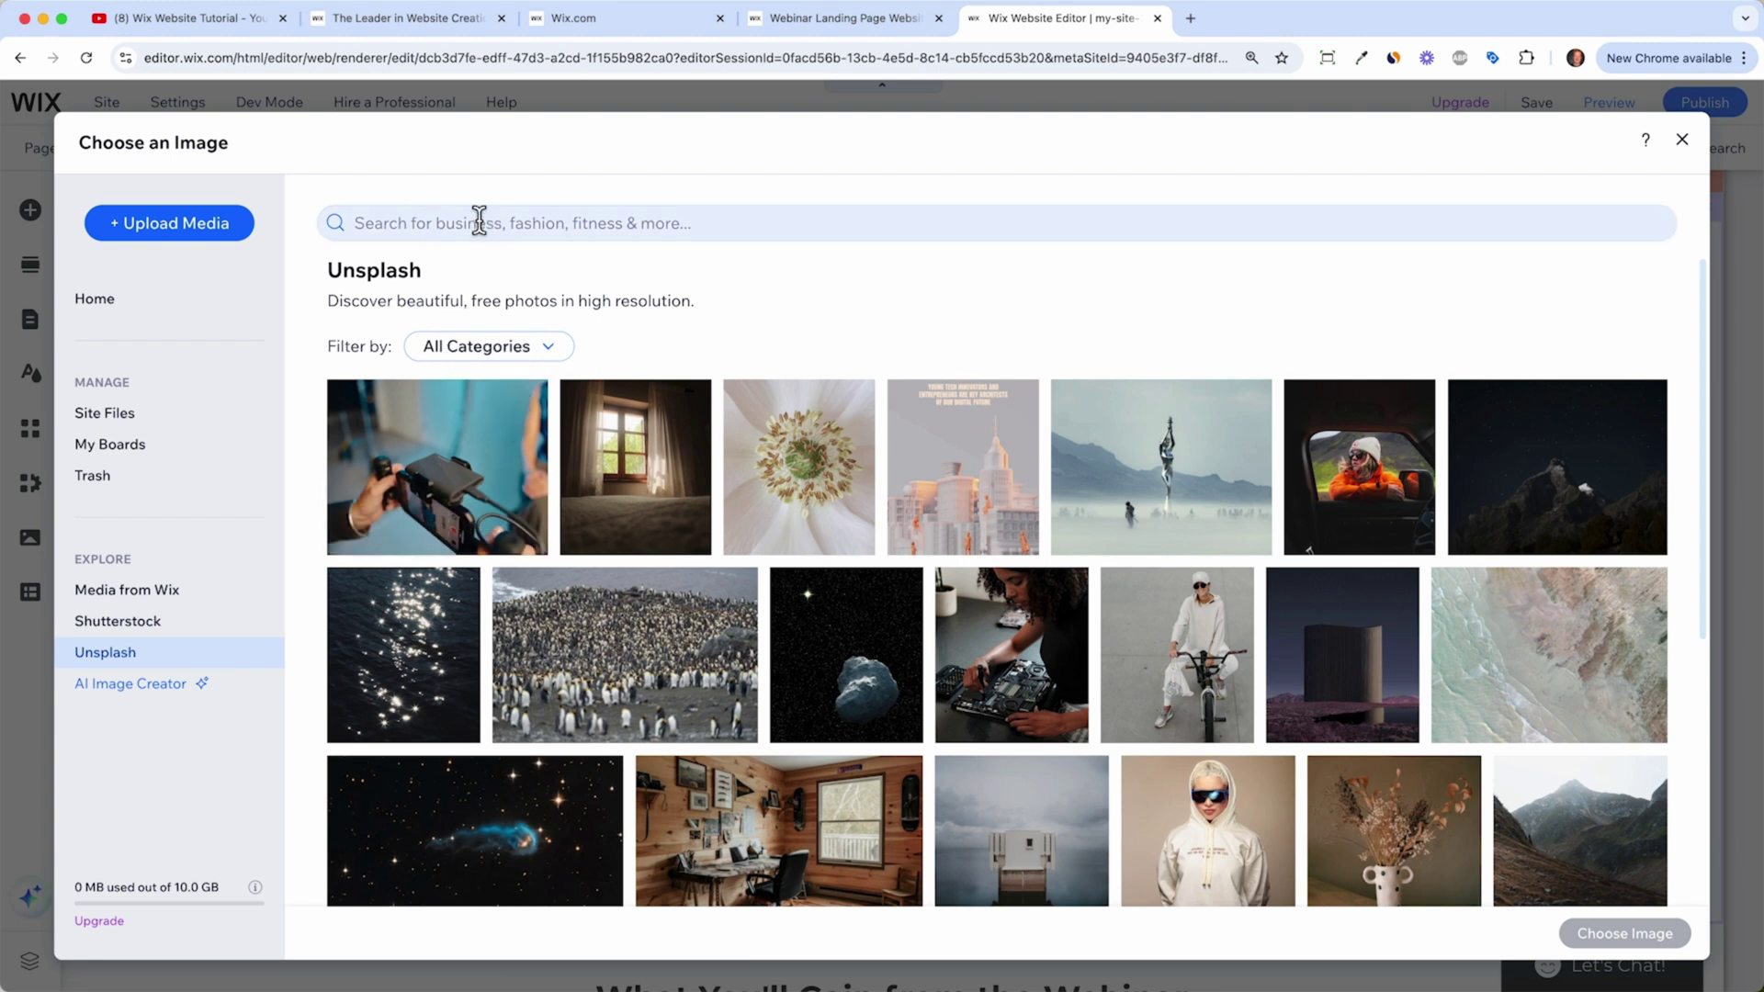
pyautogui.click(237, 241)
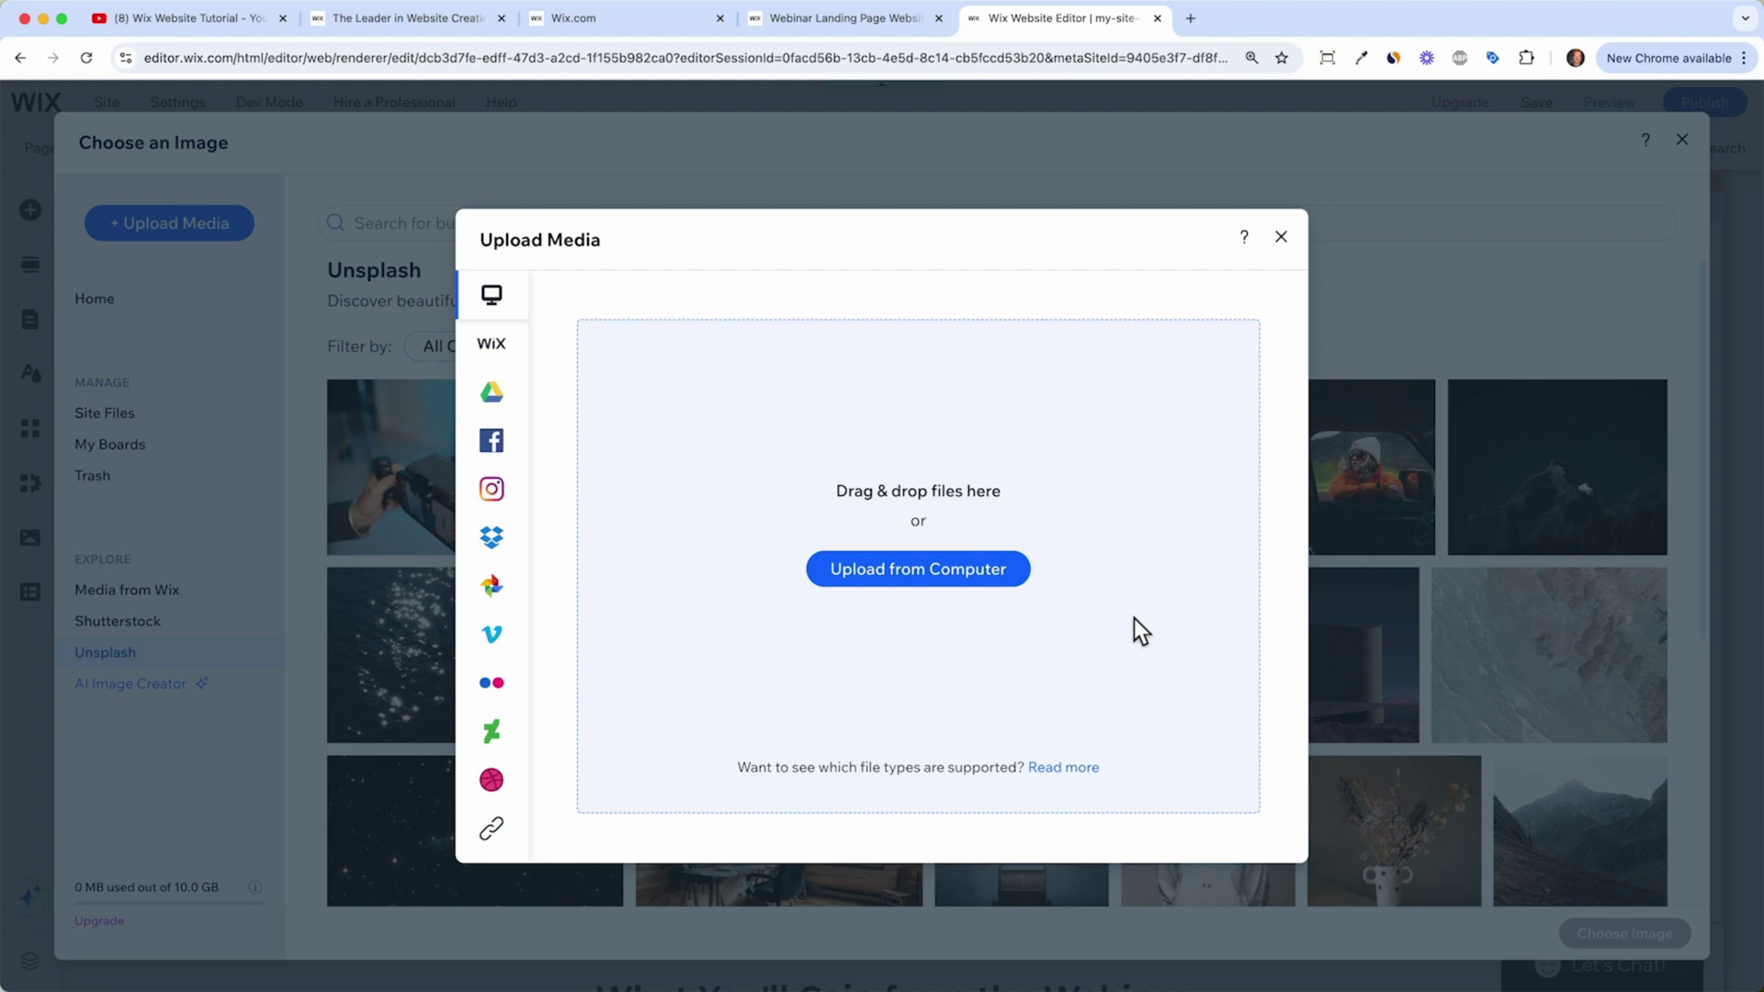
pyautogui.click(1007, 581)
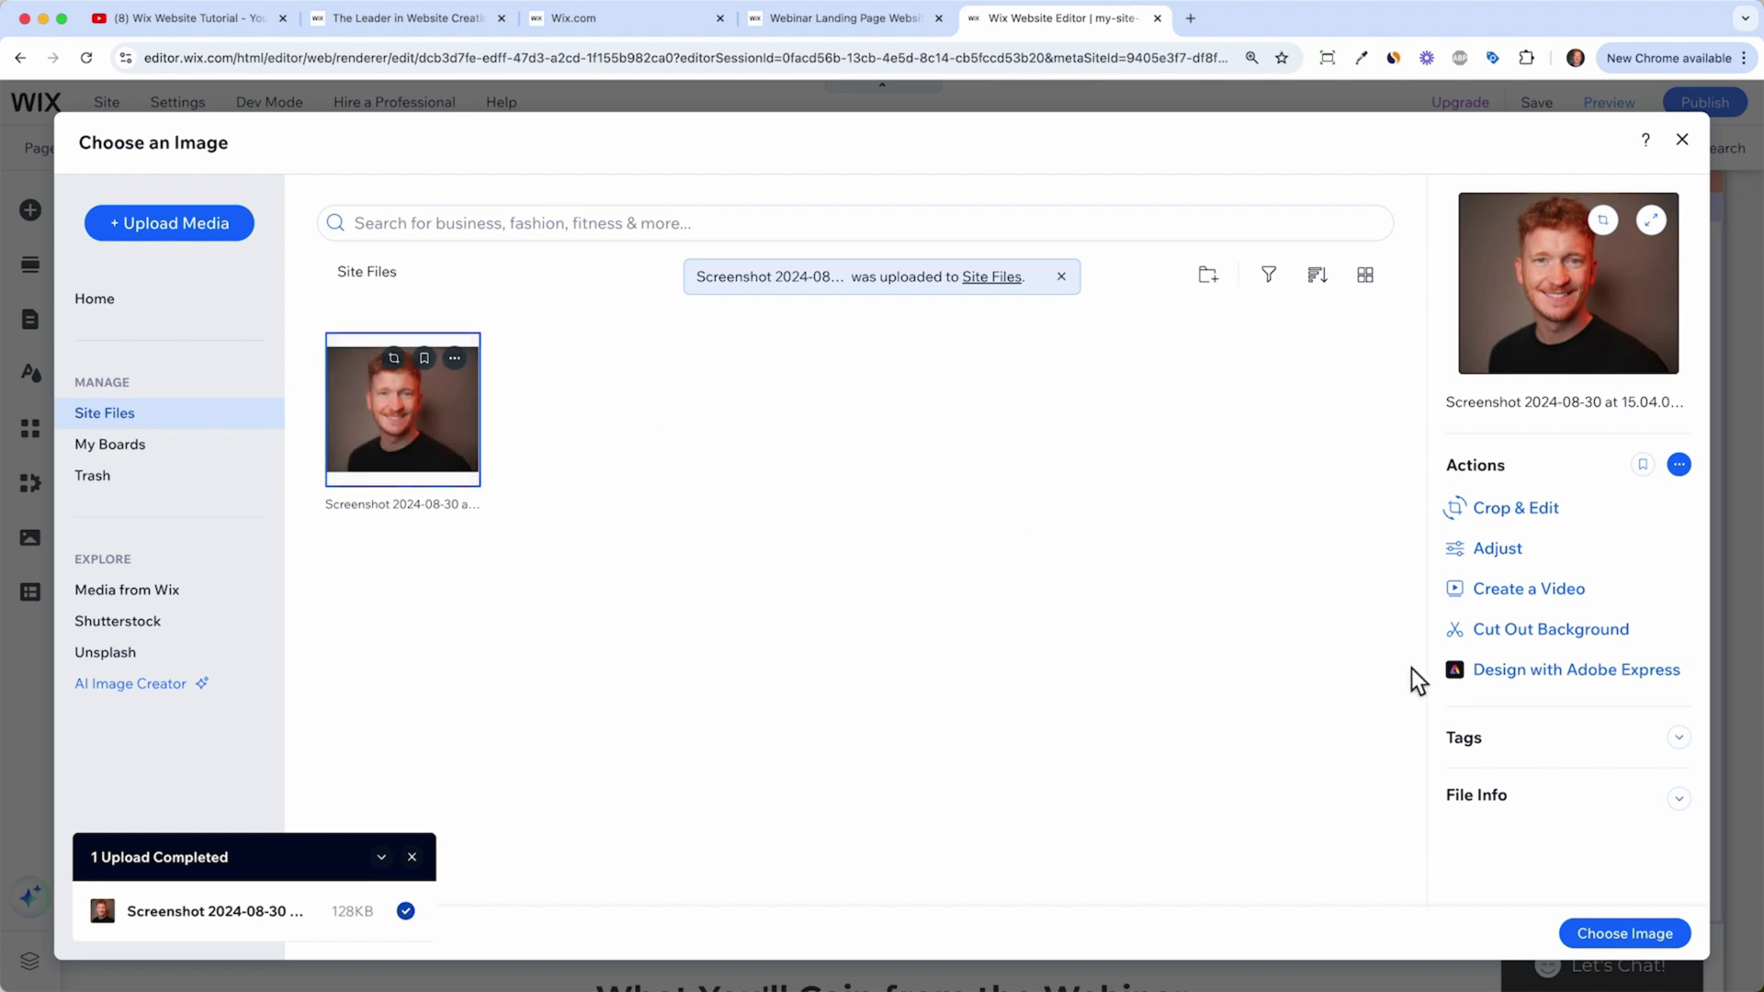
pyautogui.click(1591, 936)
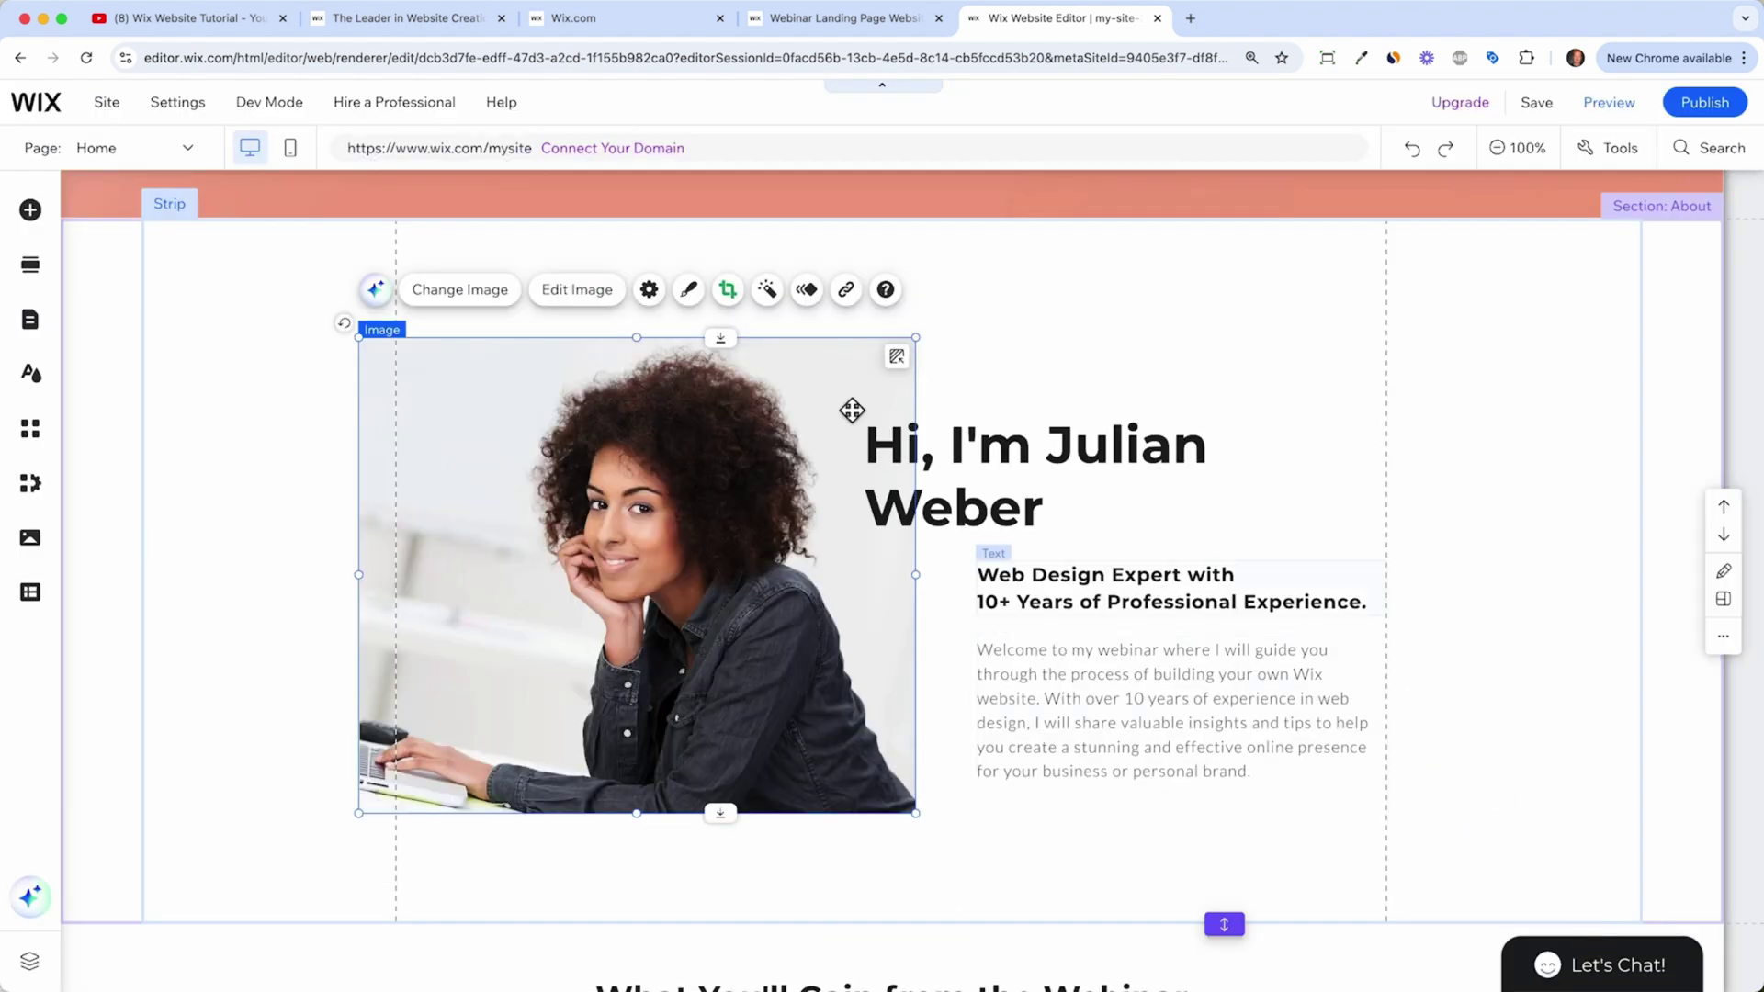
# Step: Shift the About greeting heading right to align with the paragraph, then scroll through the page
pyautogui.click(1126, 366)
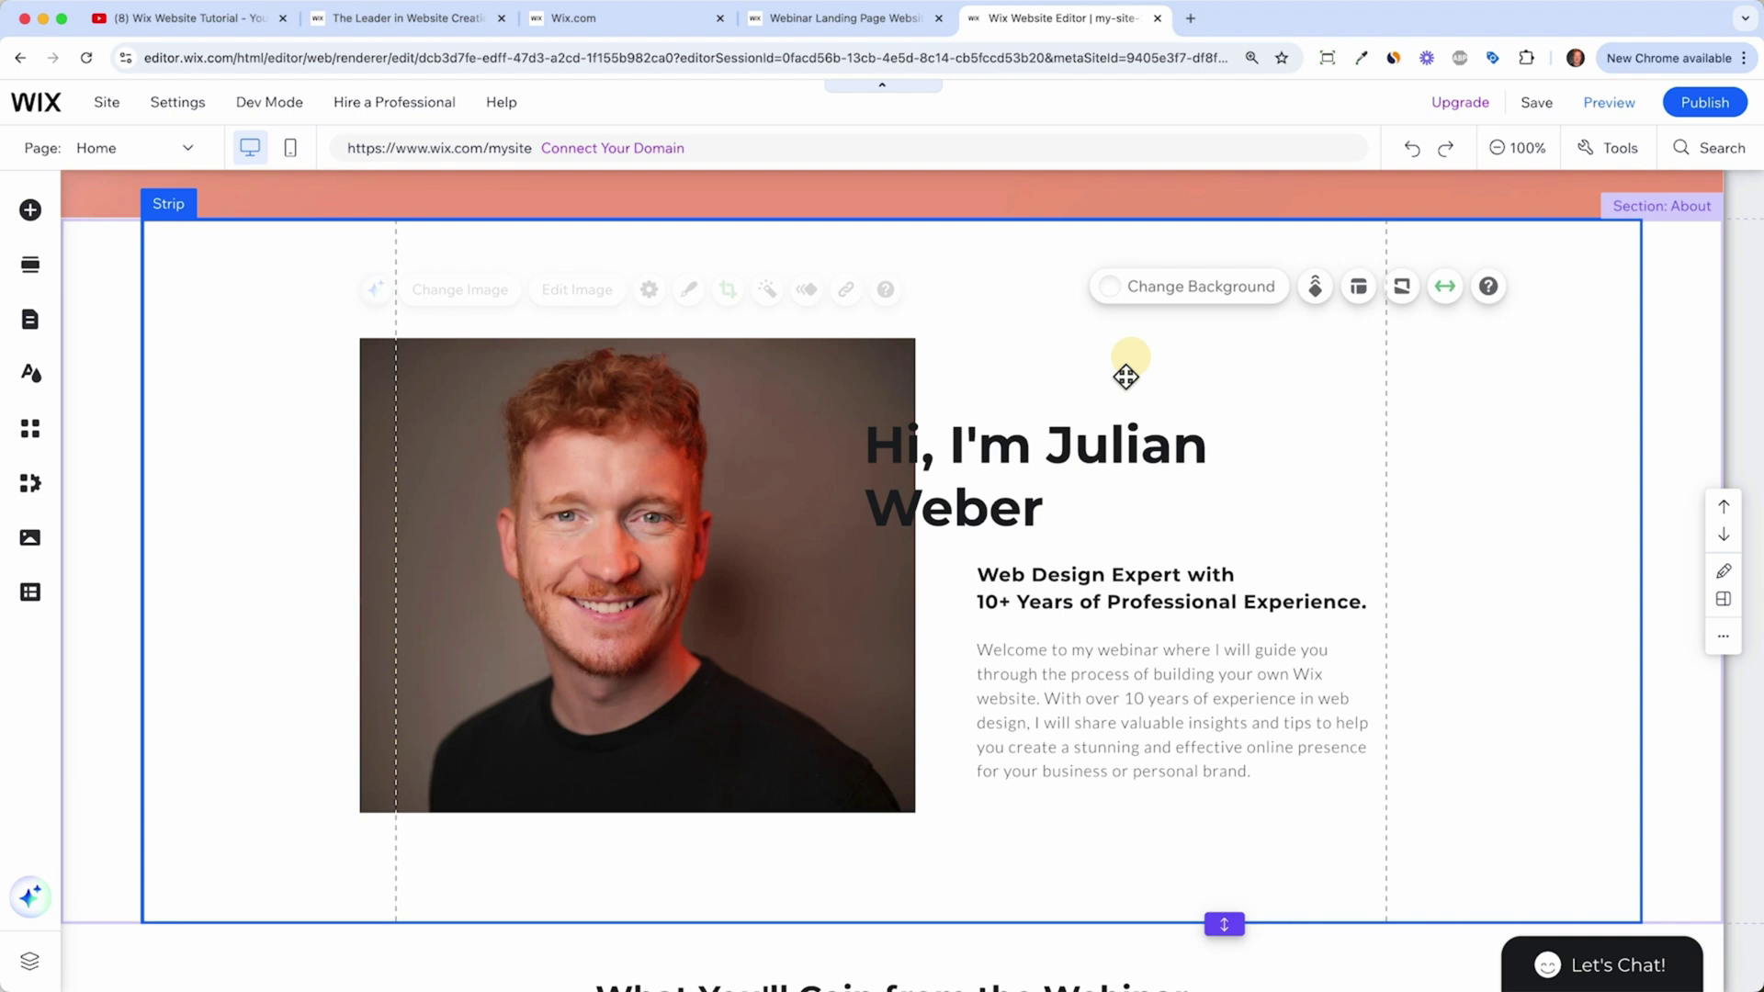
pyautogui.moveTo(1016, 453); pyautogui.dragTo(1112, 459)
pyautogui.click(1241, 402)
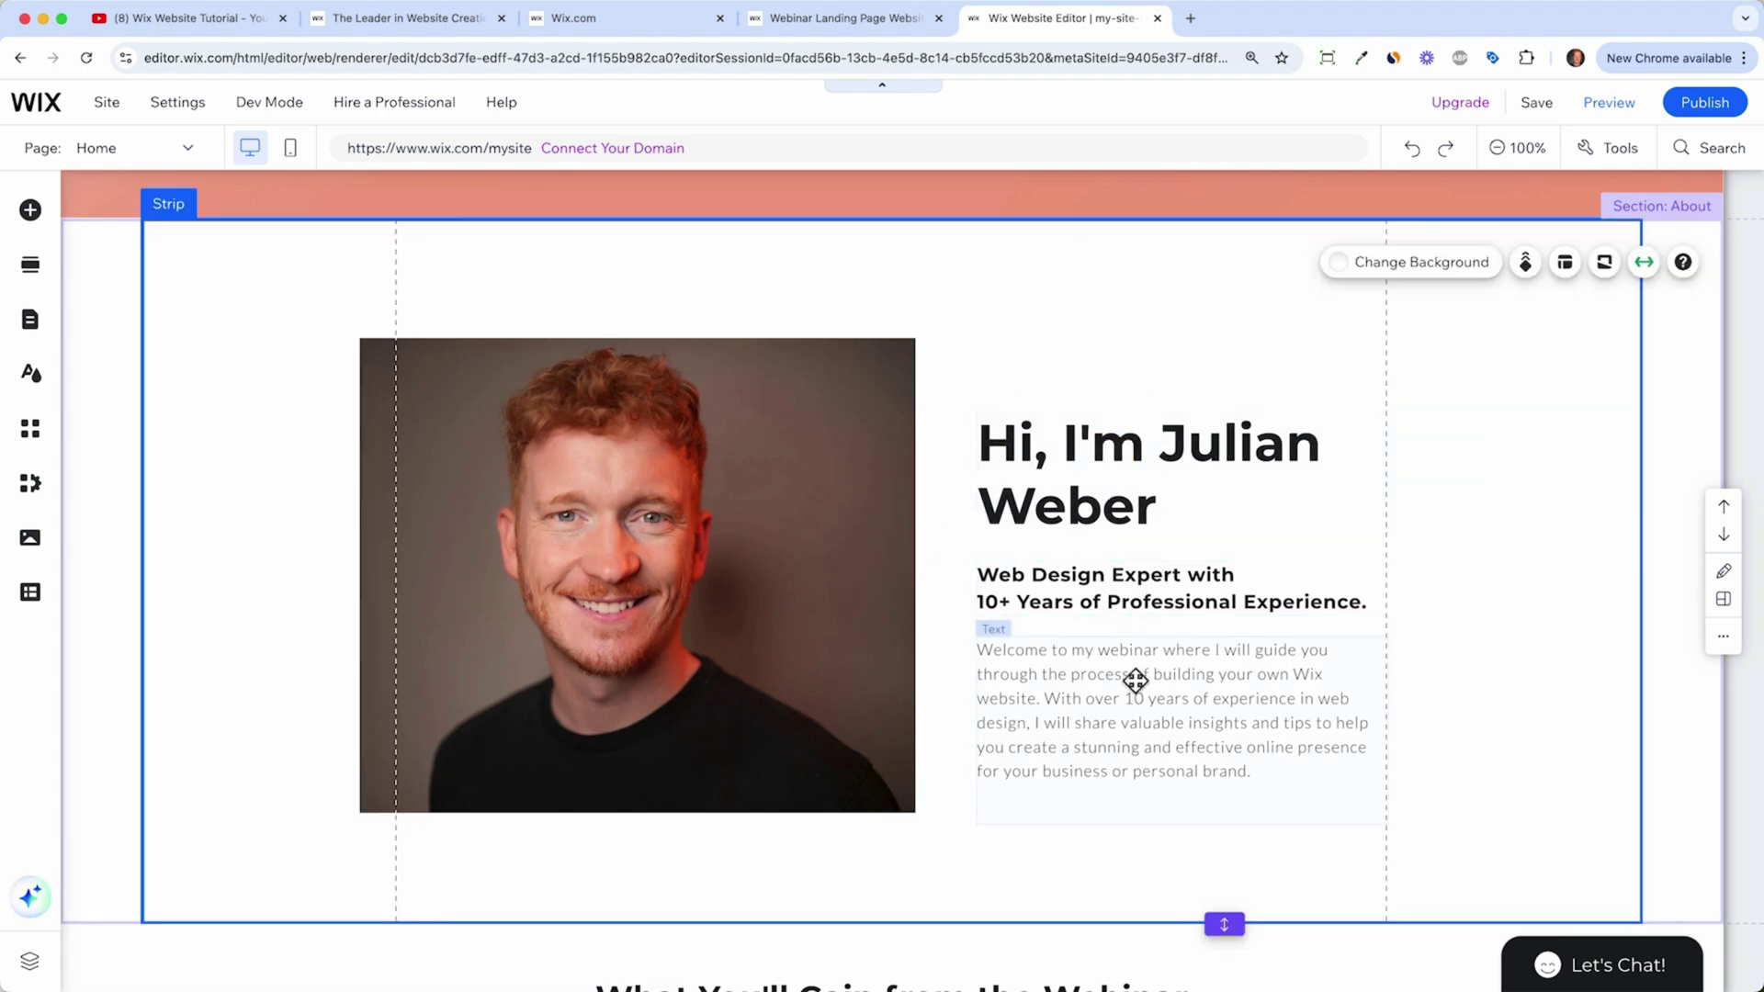
pyautogui.scroll(-8, 1135, 680)
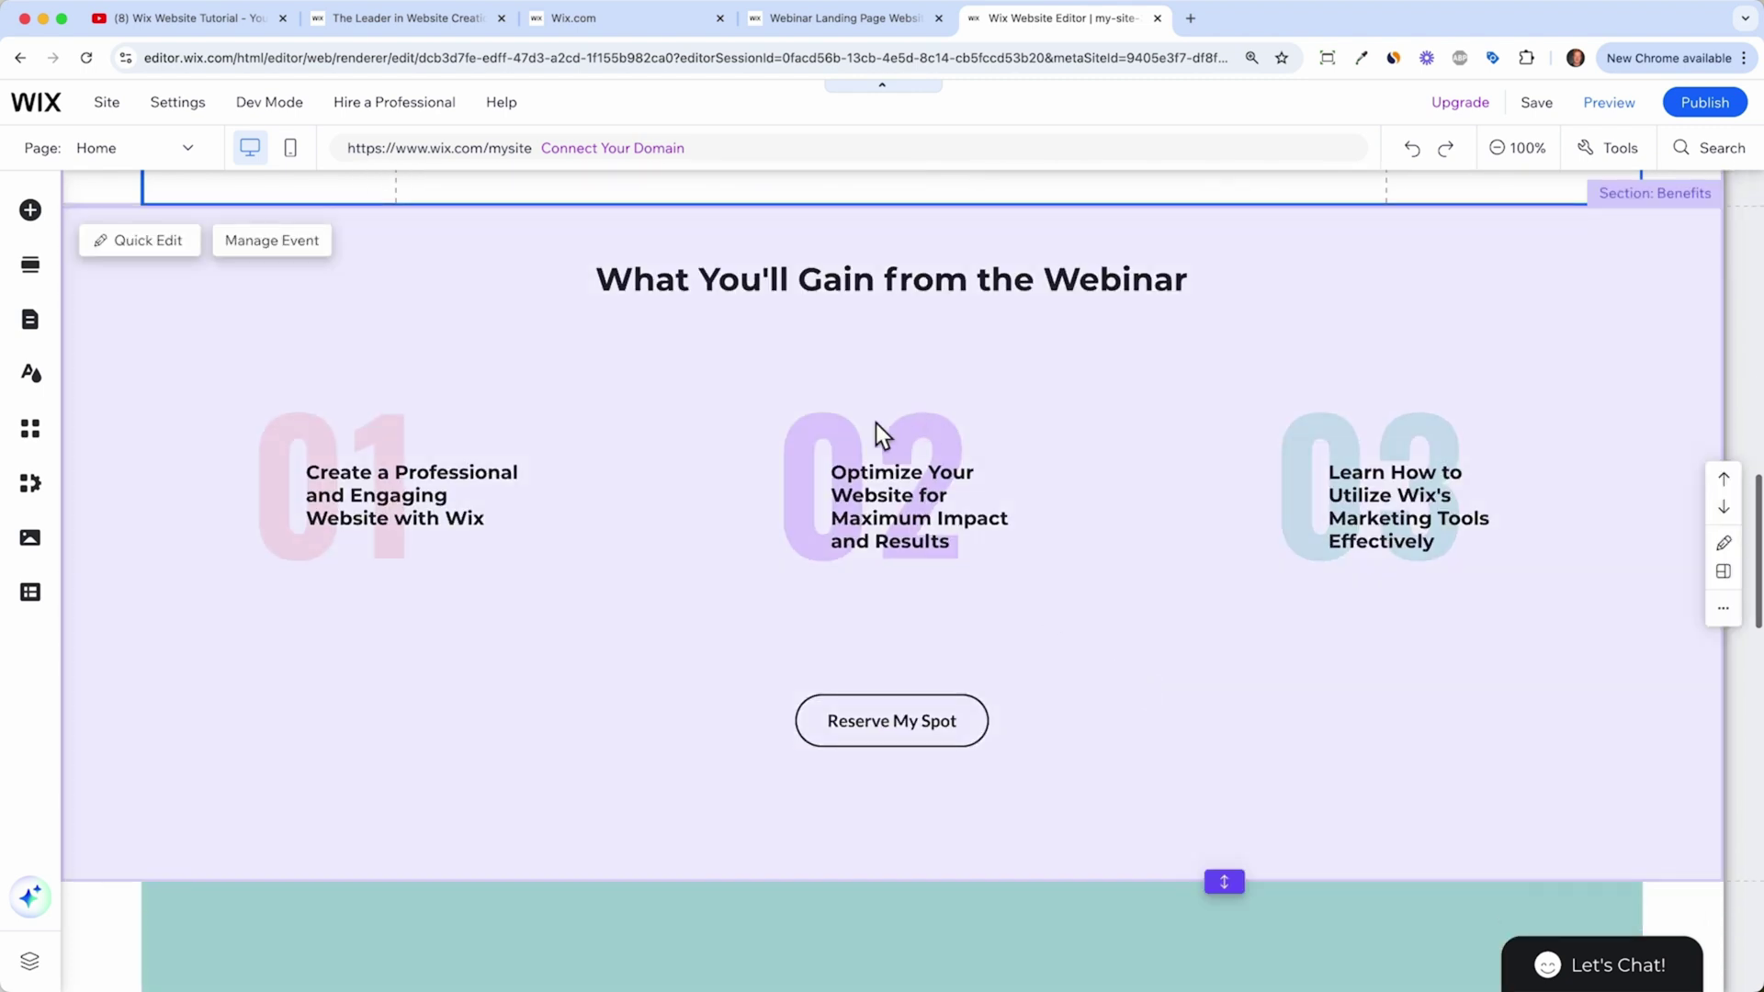
pyautogui.scroll(-9, 906, 515)
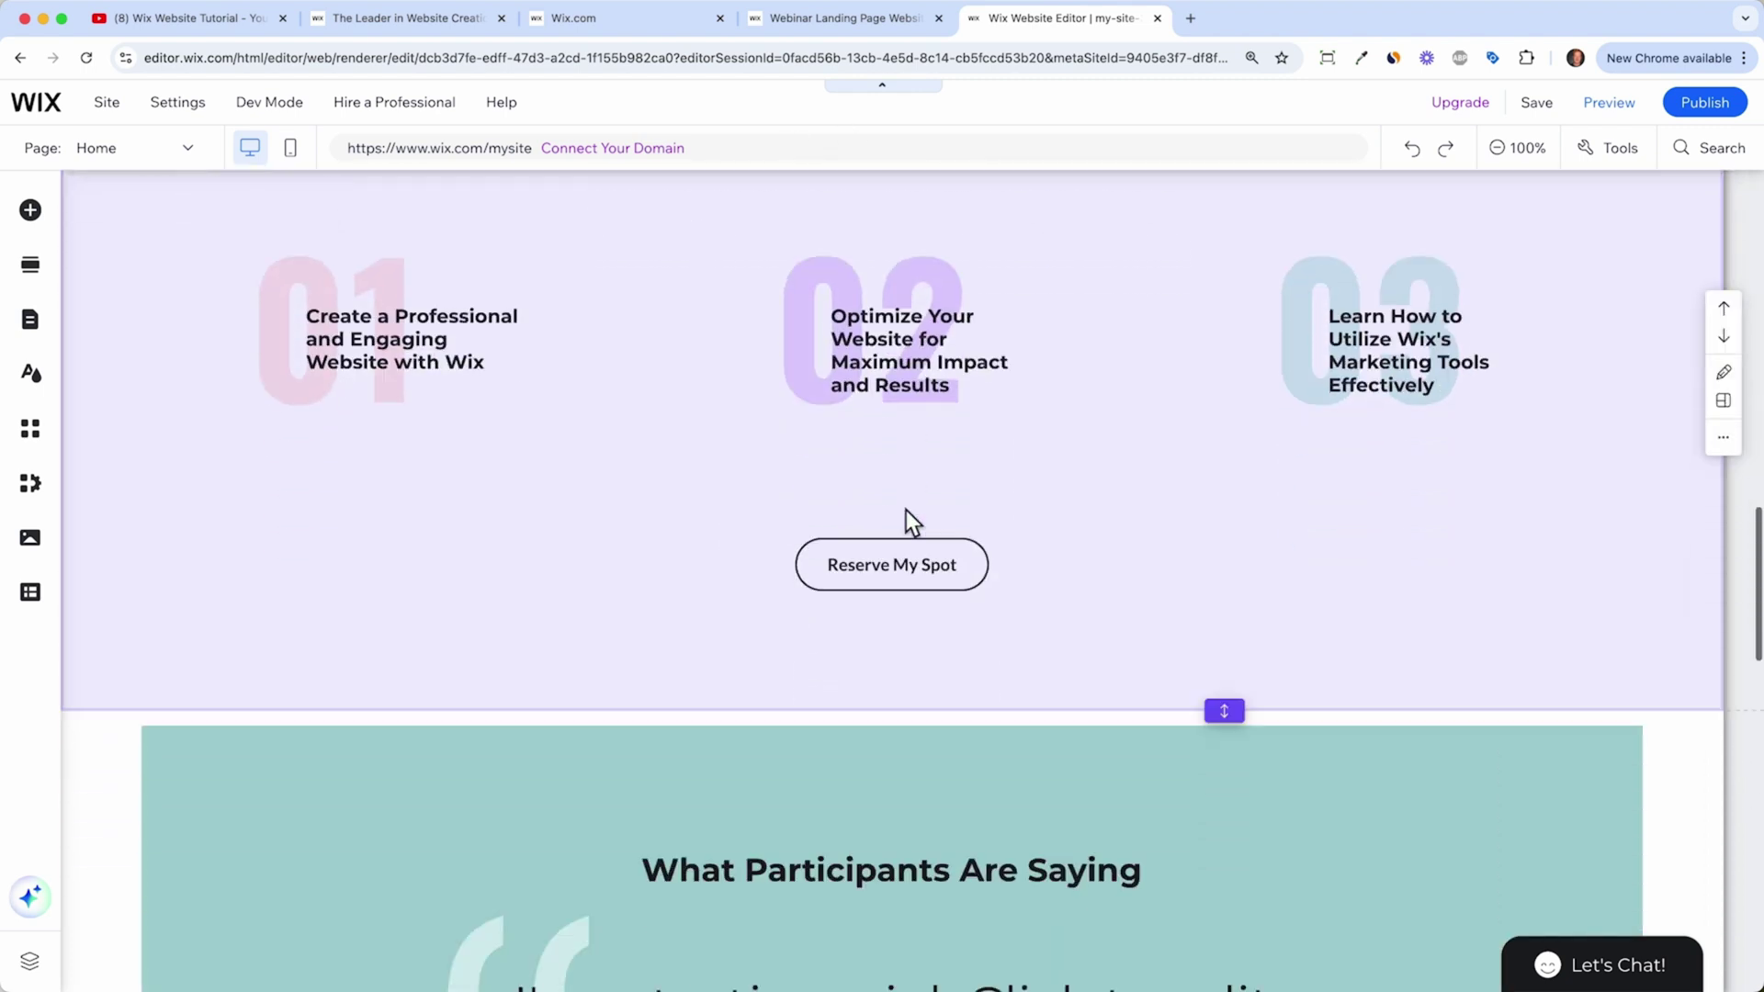
pyautogui.scroll(-5, 915, 492)
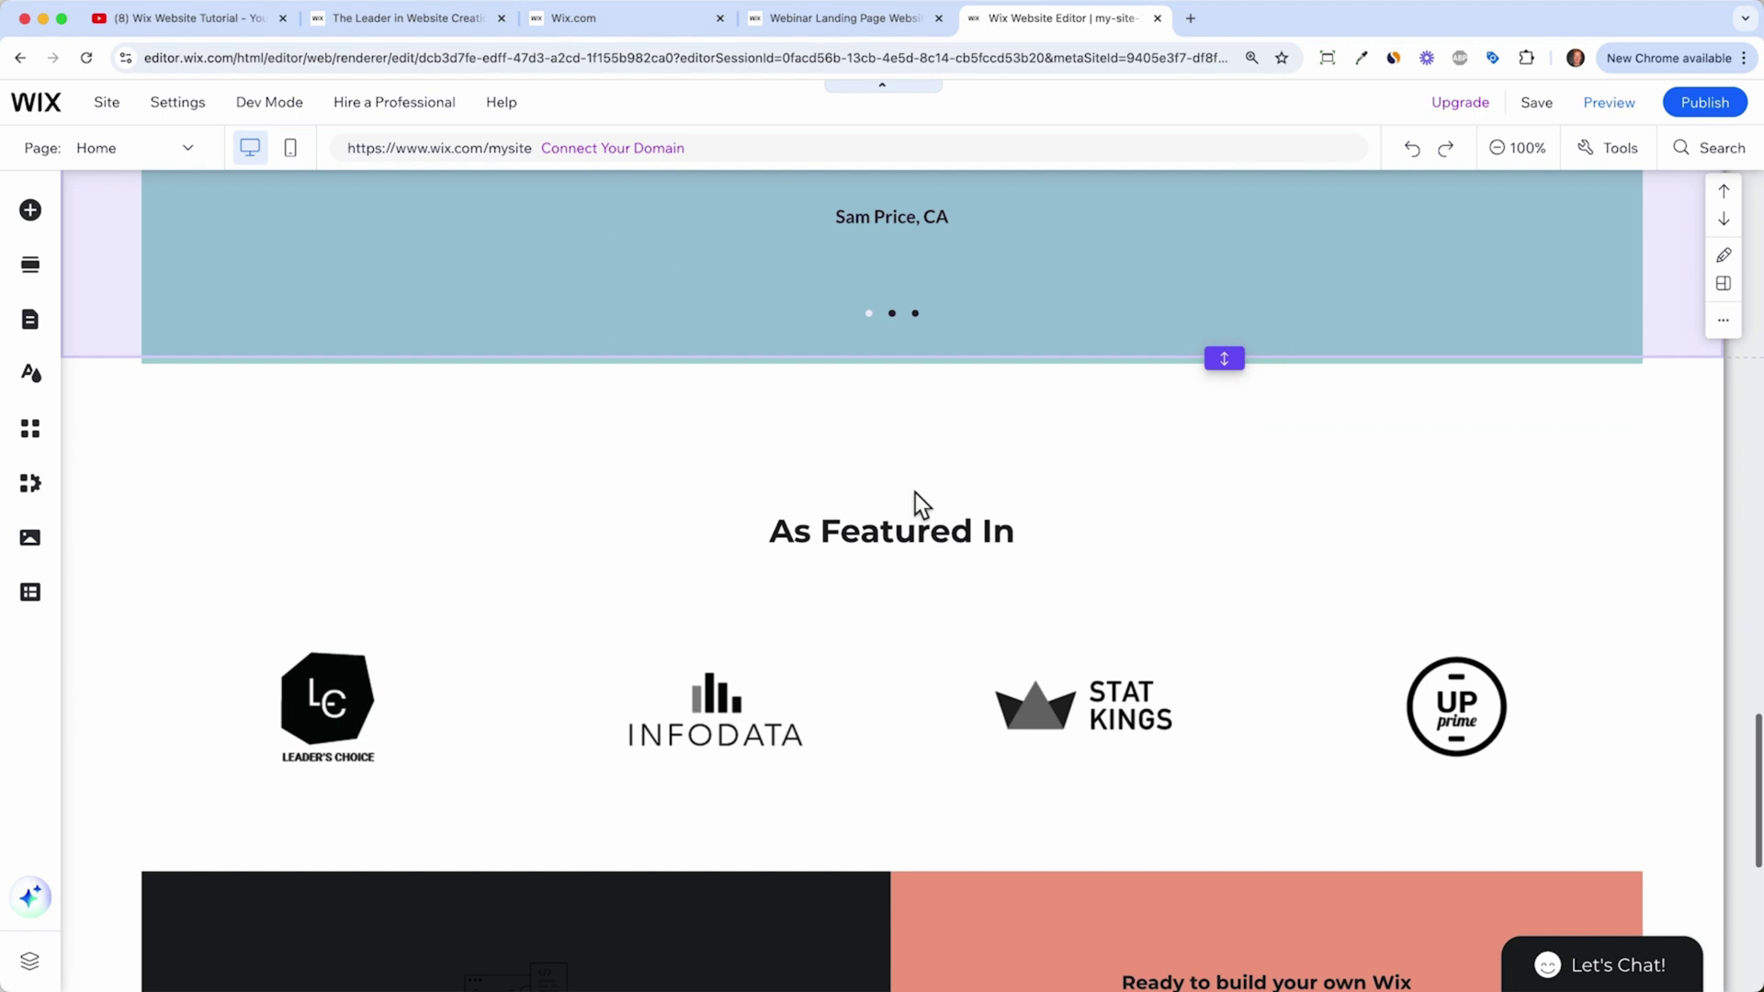
pyautogui.scroll(-5, 1019, 522)
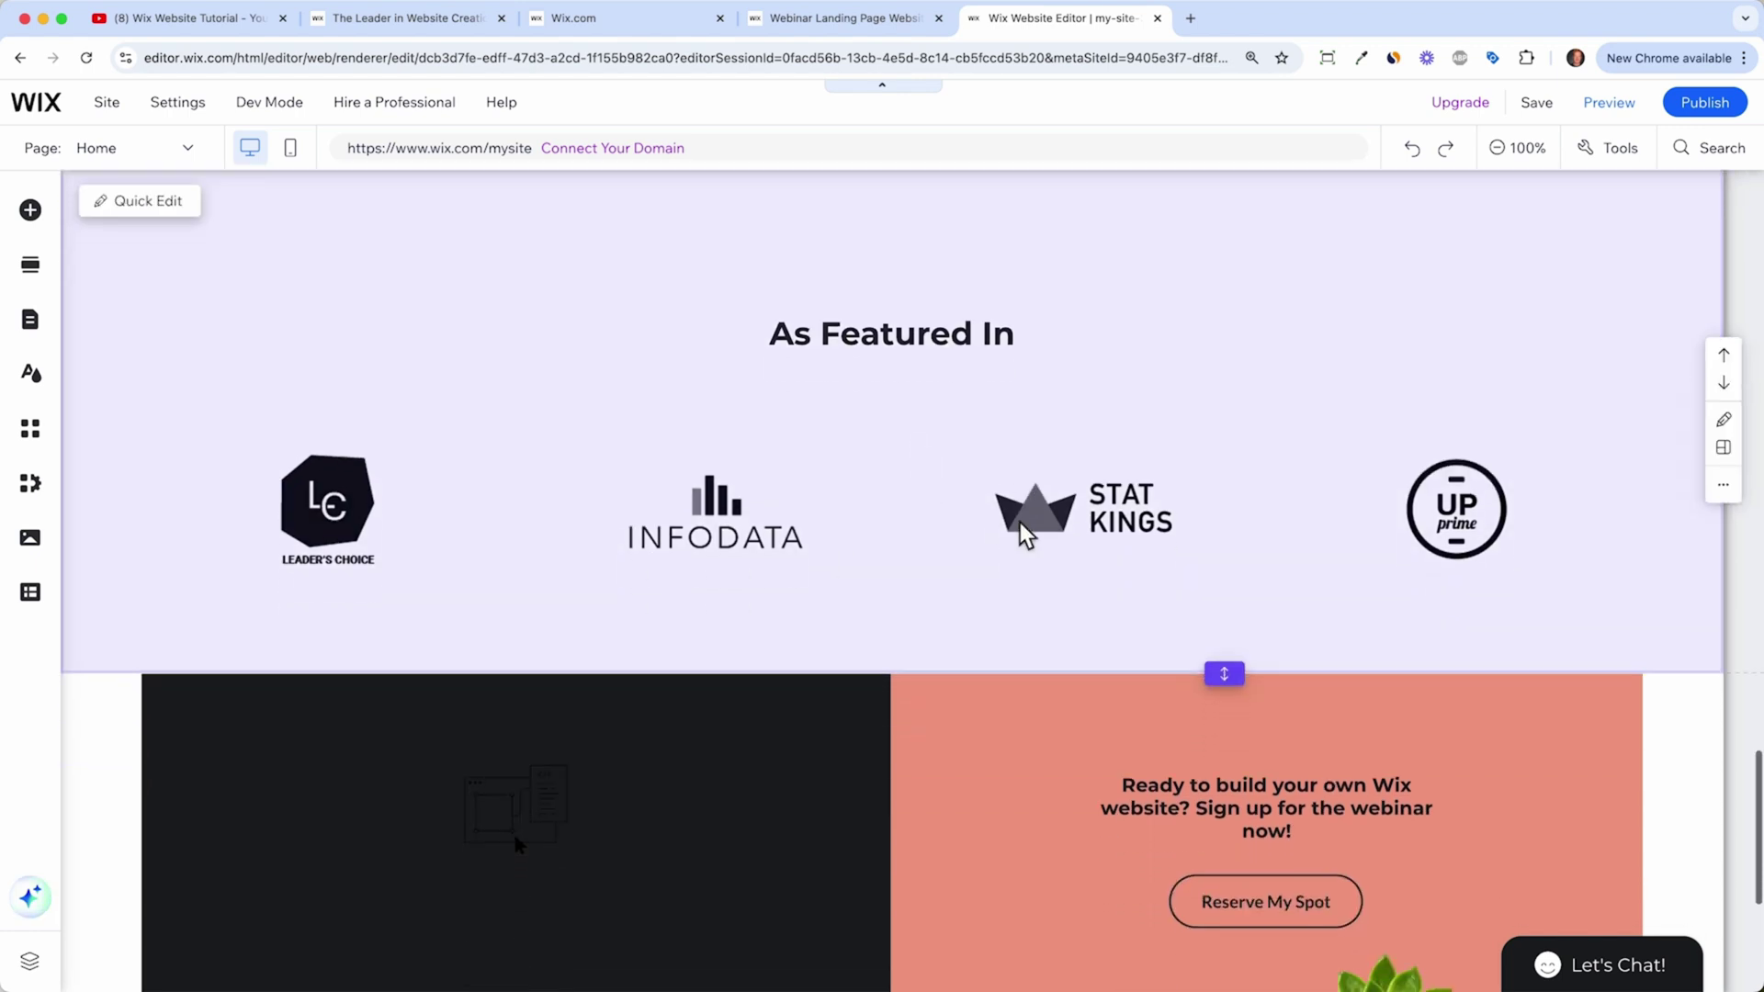
pyautogui.scroll(-2, 1020, 522)
pyautogui.scroll(10, 1020, 522)
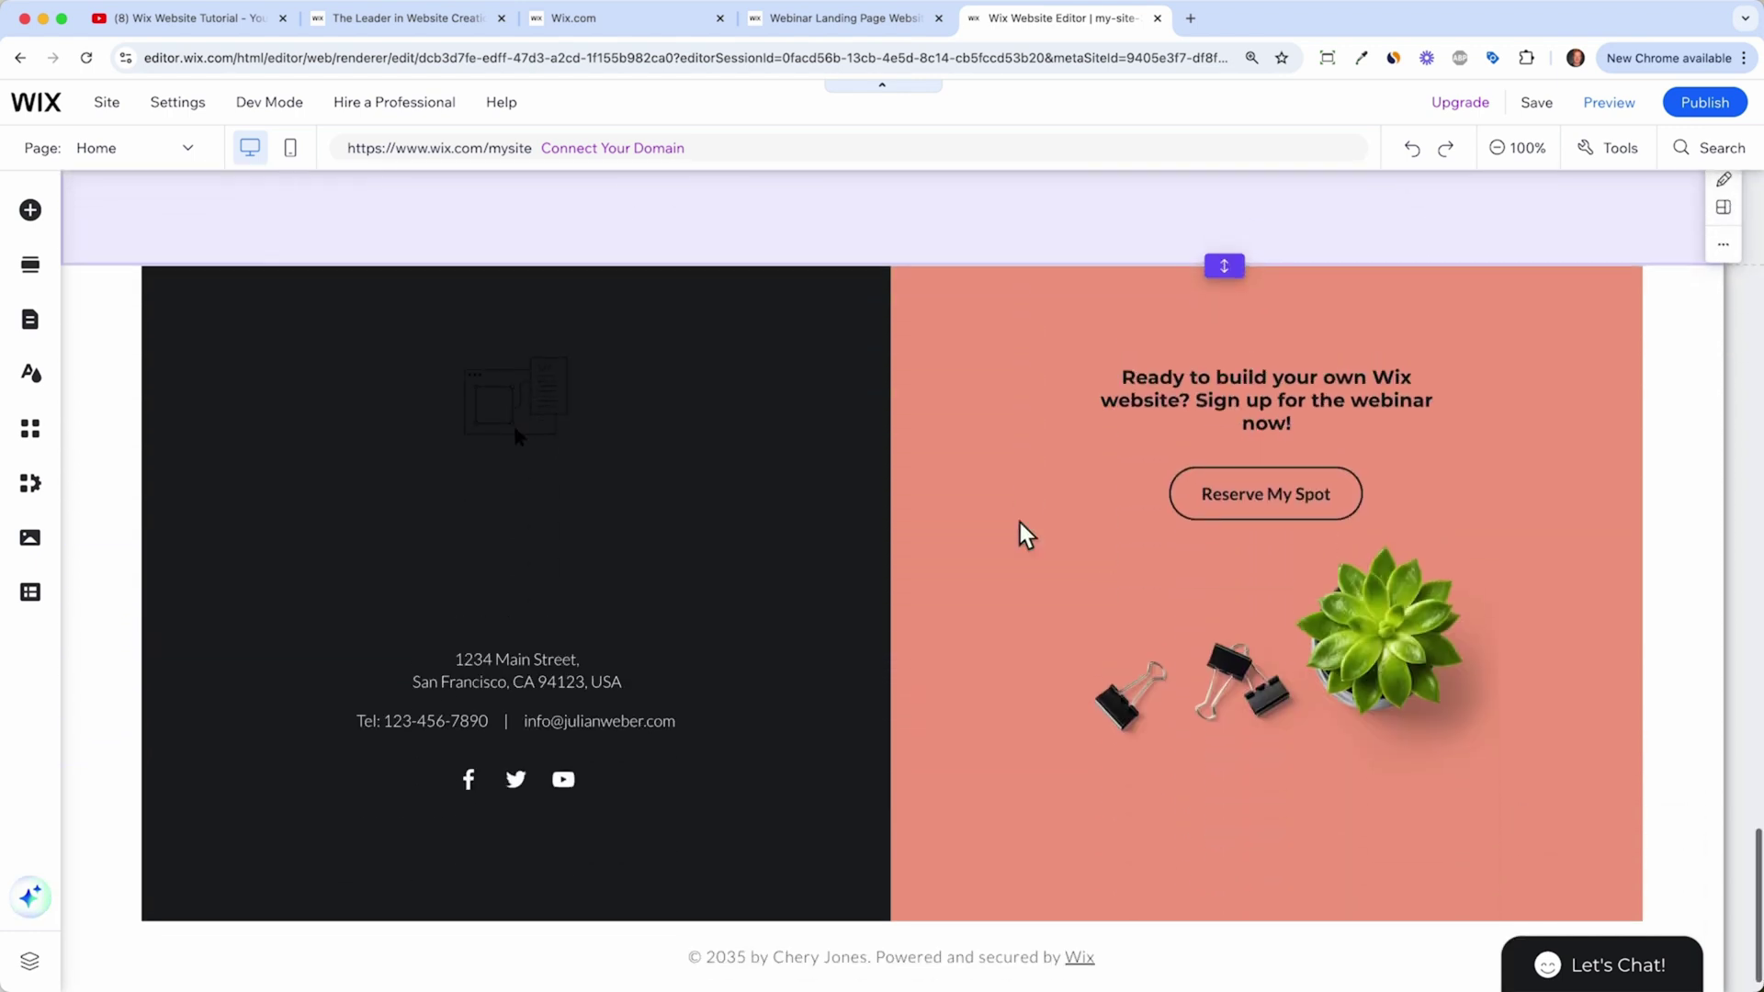
pyautogui.scroll(8, 1019, 522)
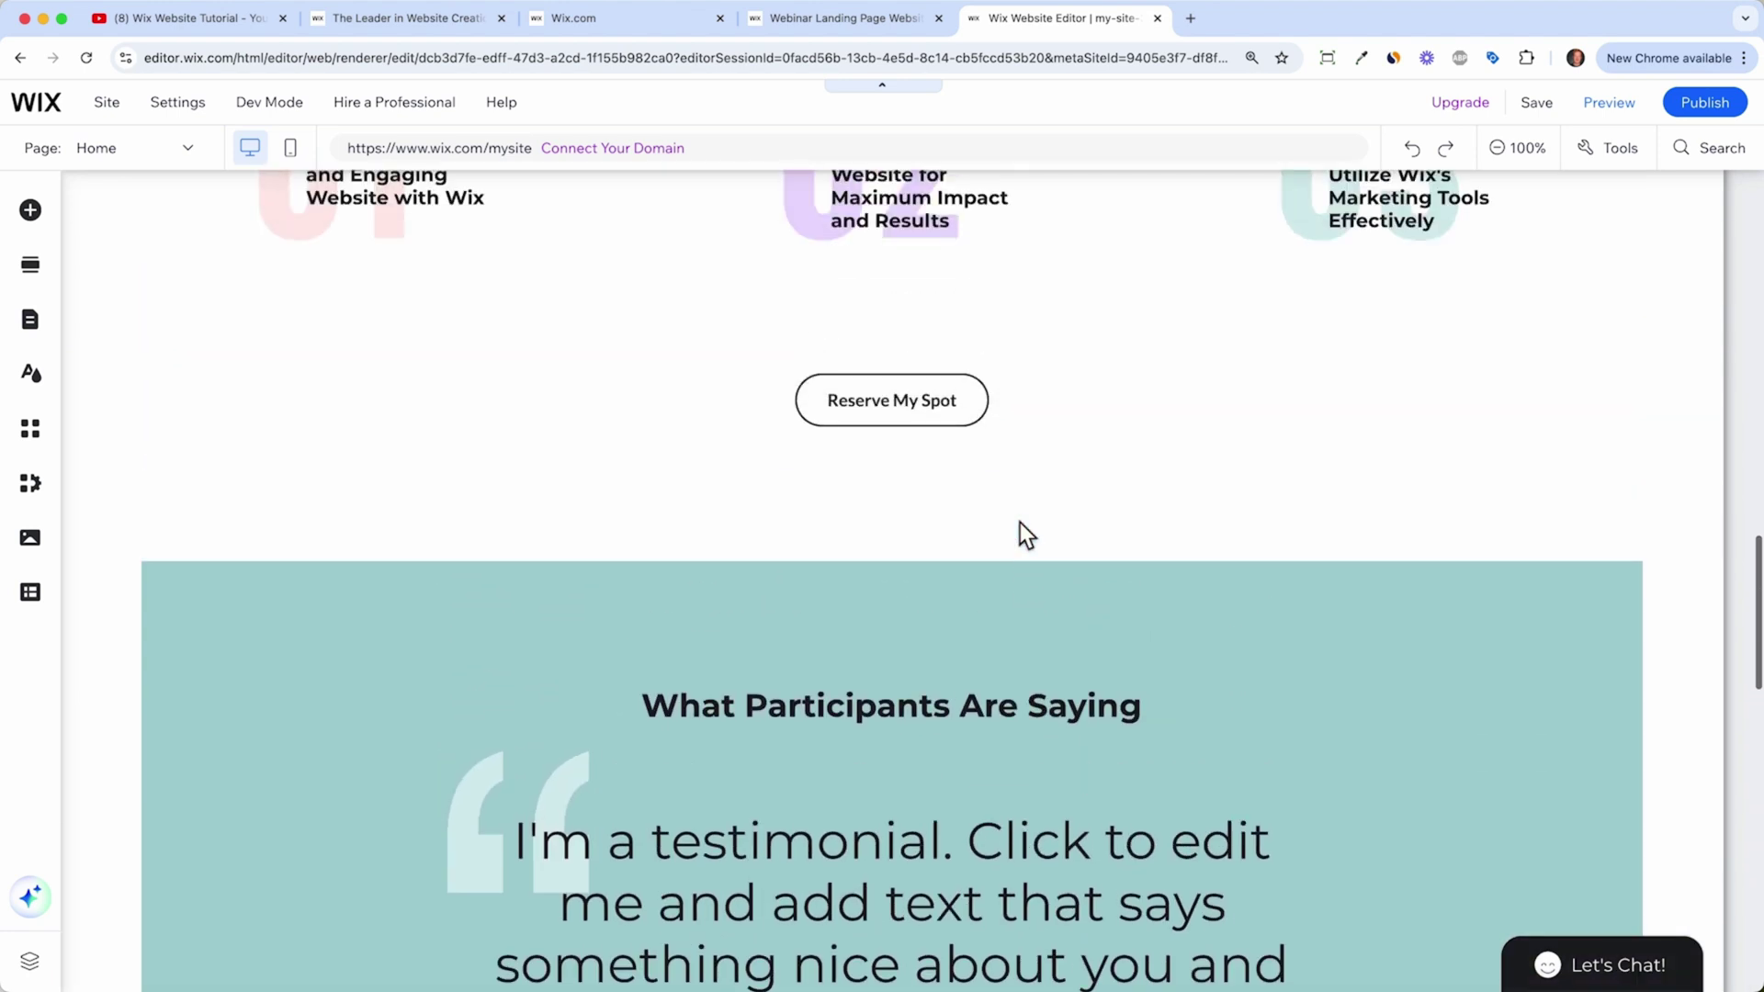
pyautogui.scroll(10, 1019, 522)
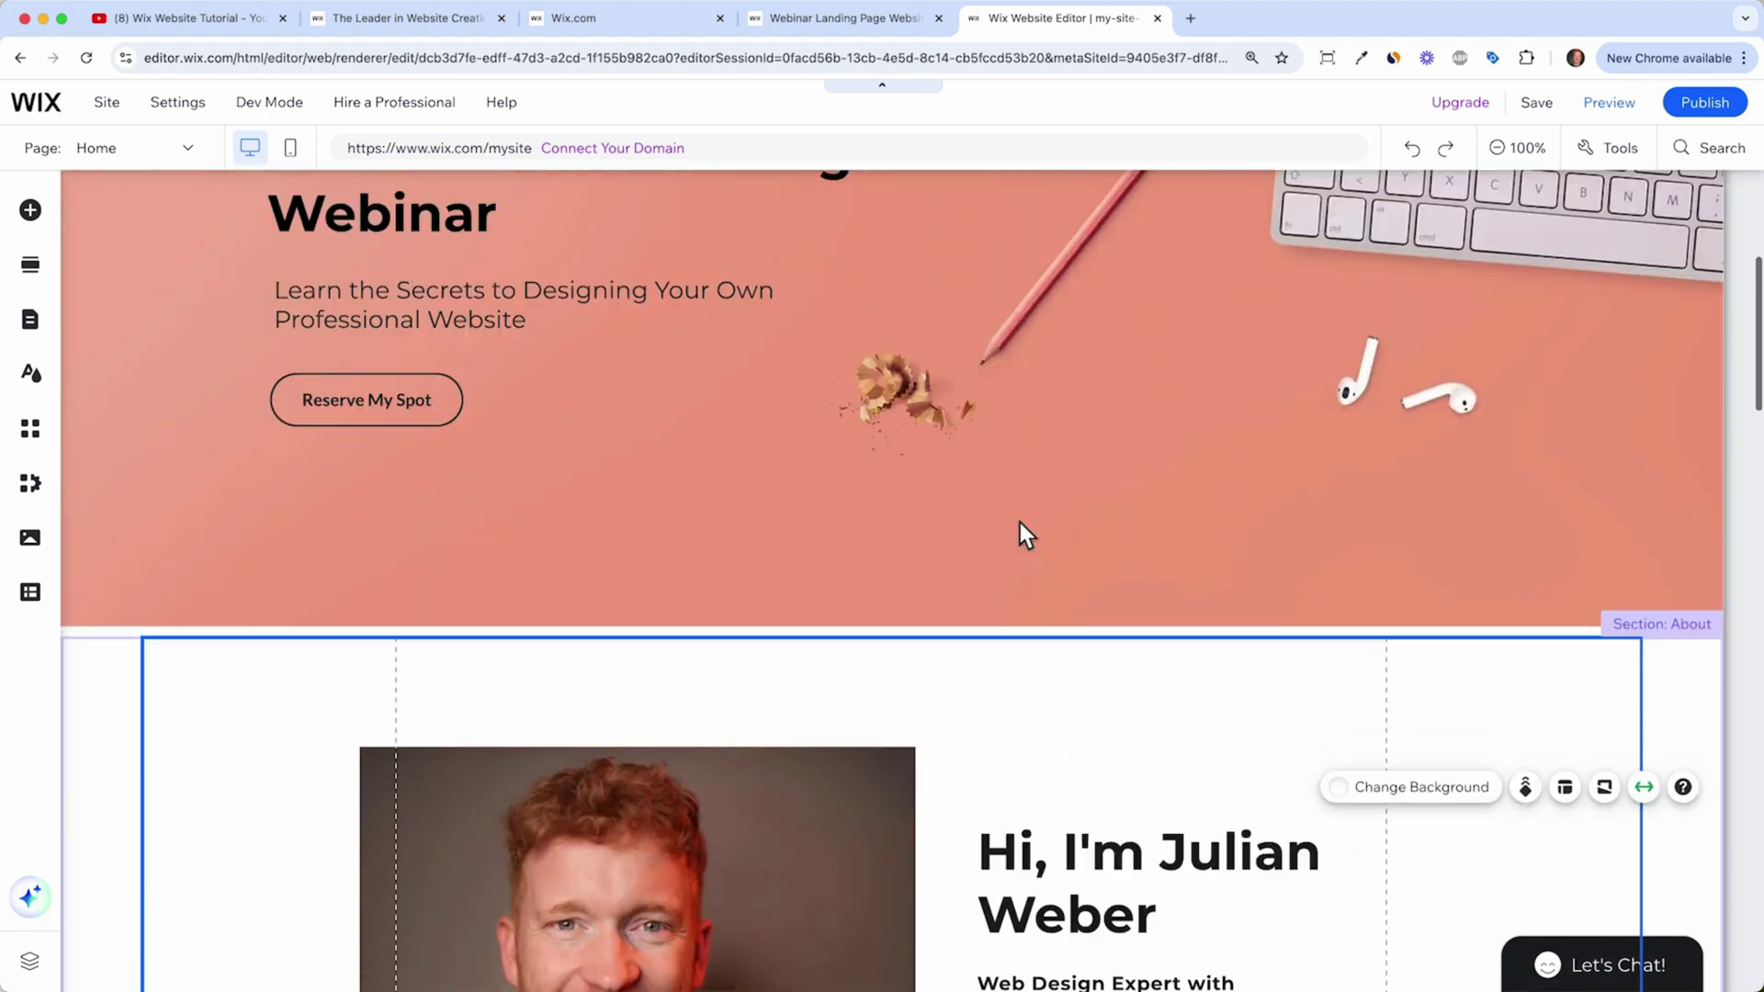
pyautogui.scroll(-5, 1021, 526)
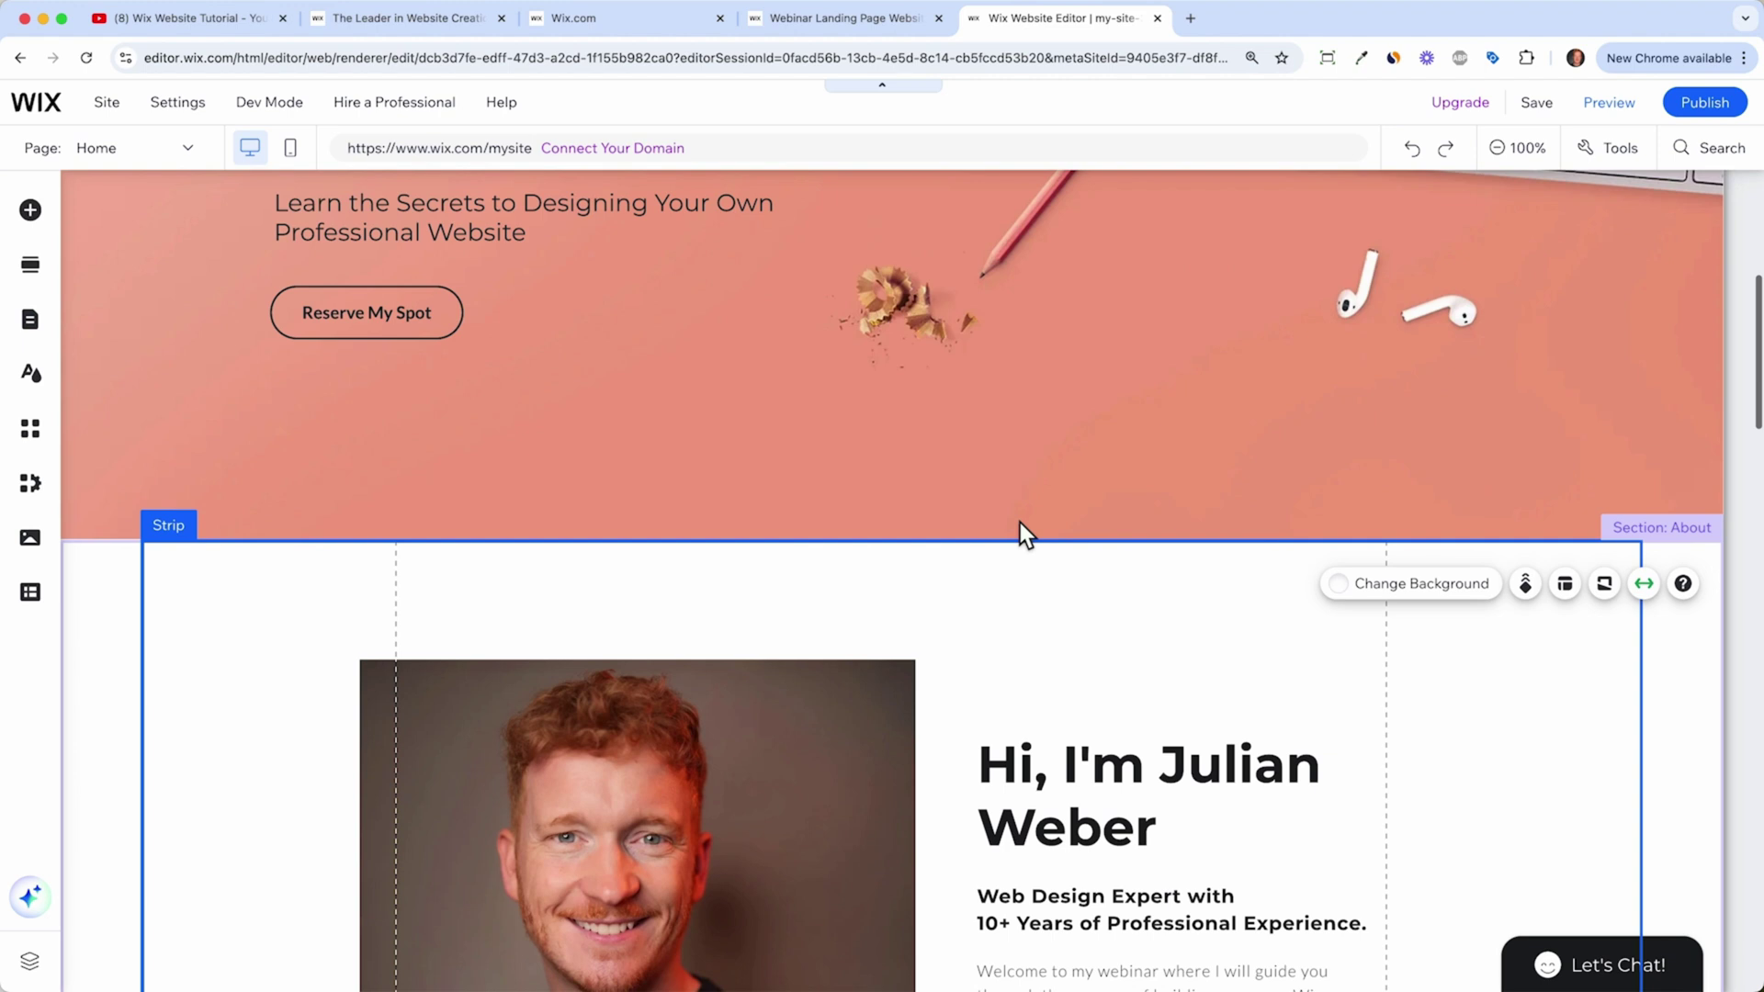
pyautogui.scroll(5, 1022, 526)
# Step: Add a Contact us form to the hero section and place it in the right column
pyautogui.click(659, 214)
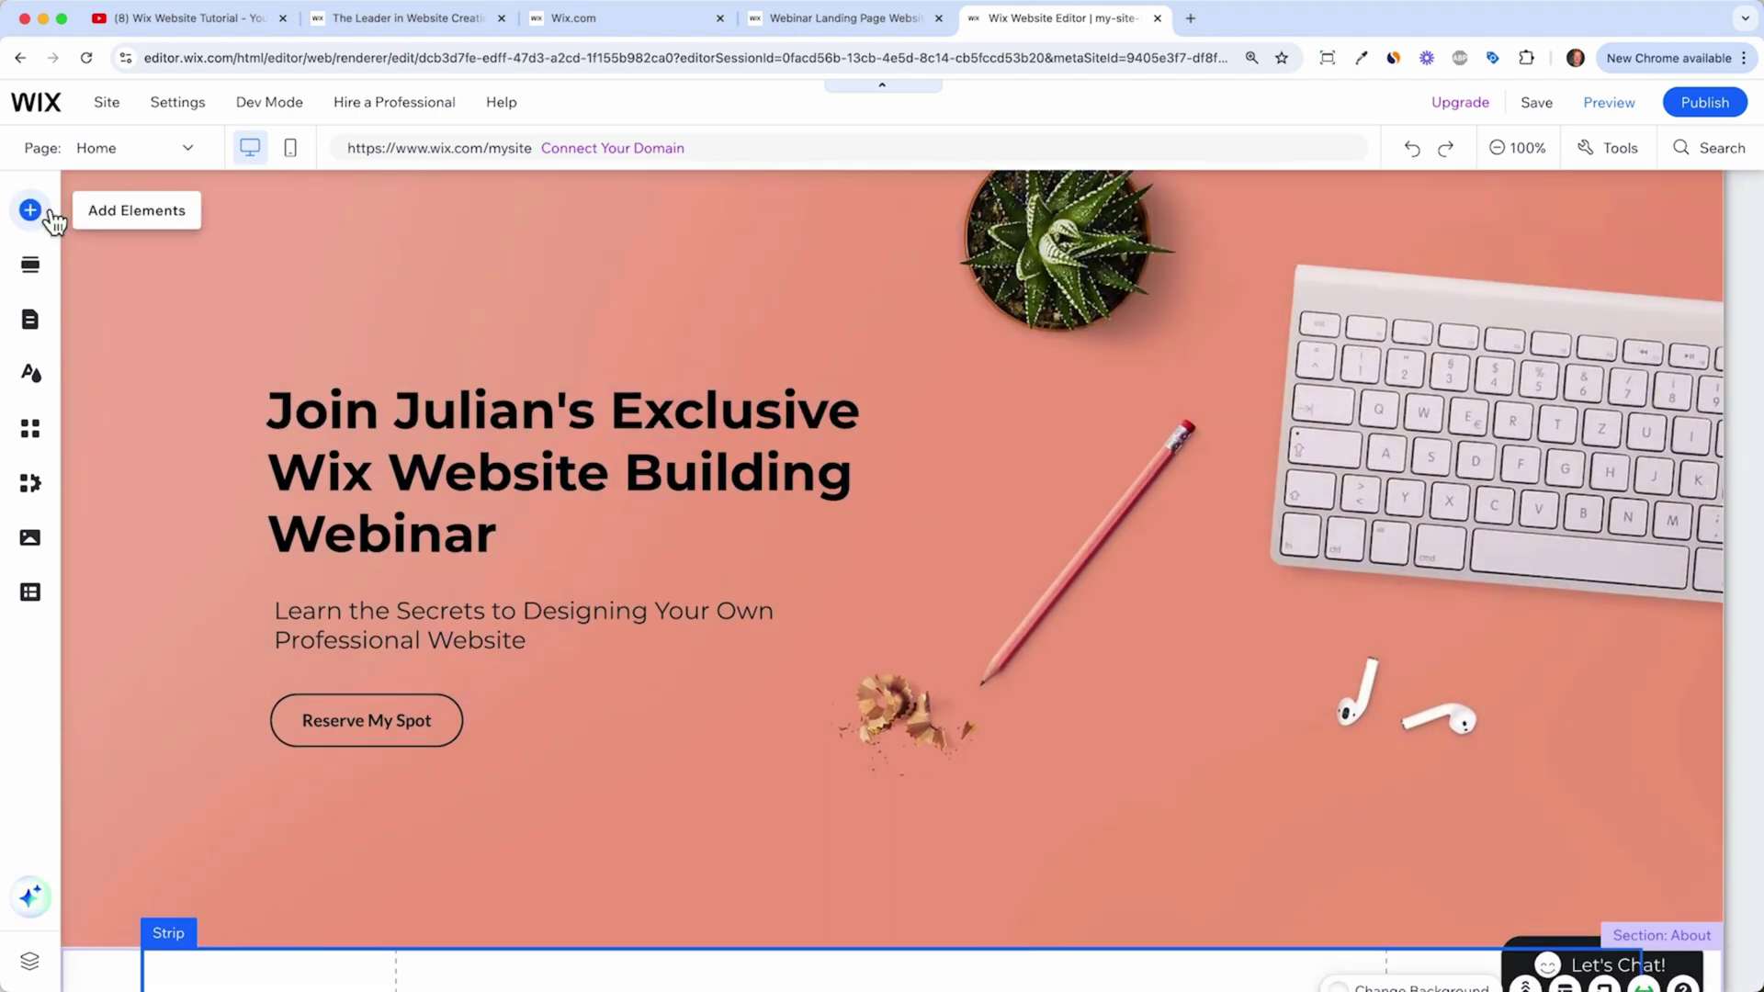
pyautogui.click(30, 211)
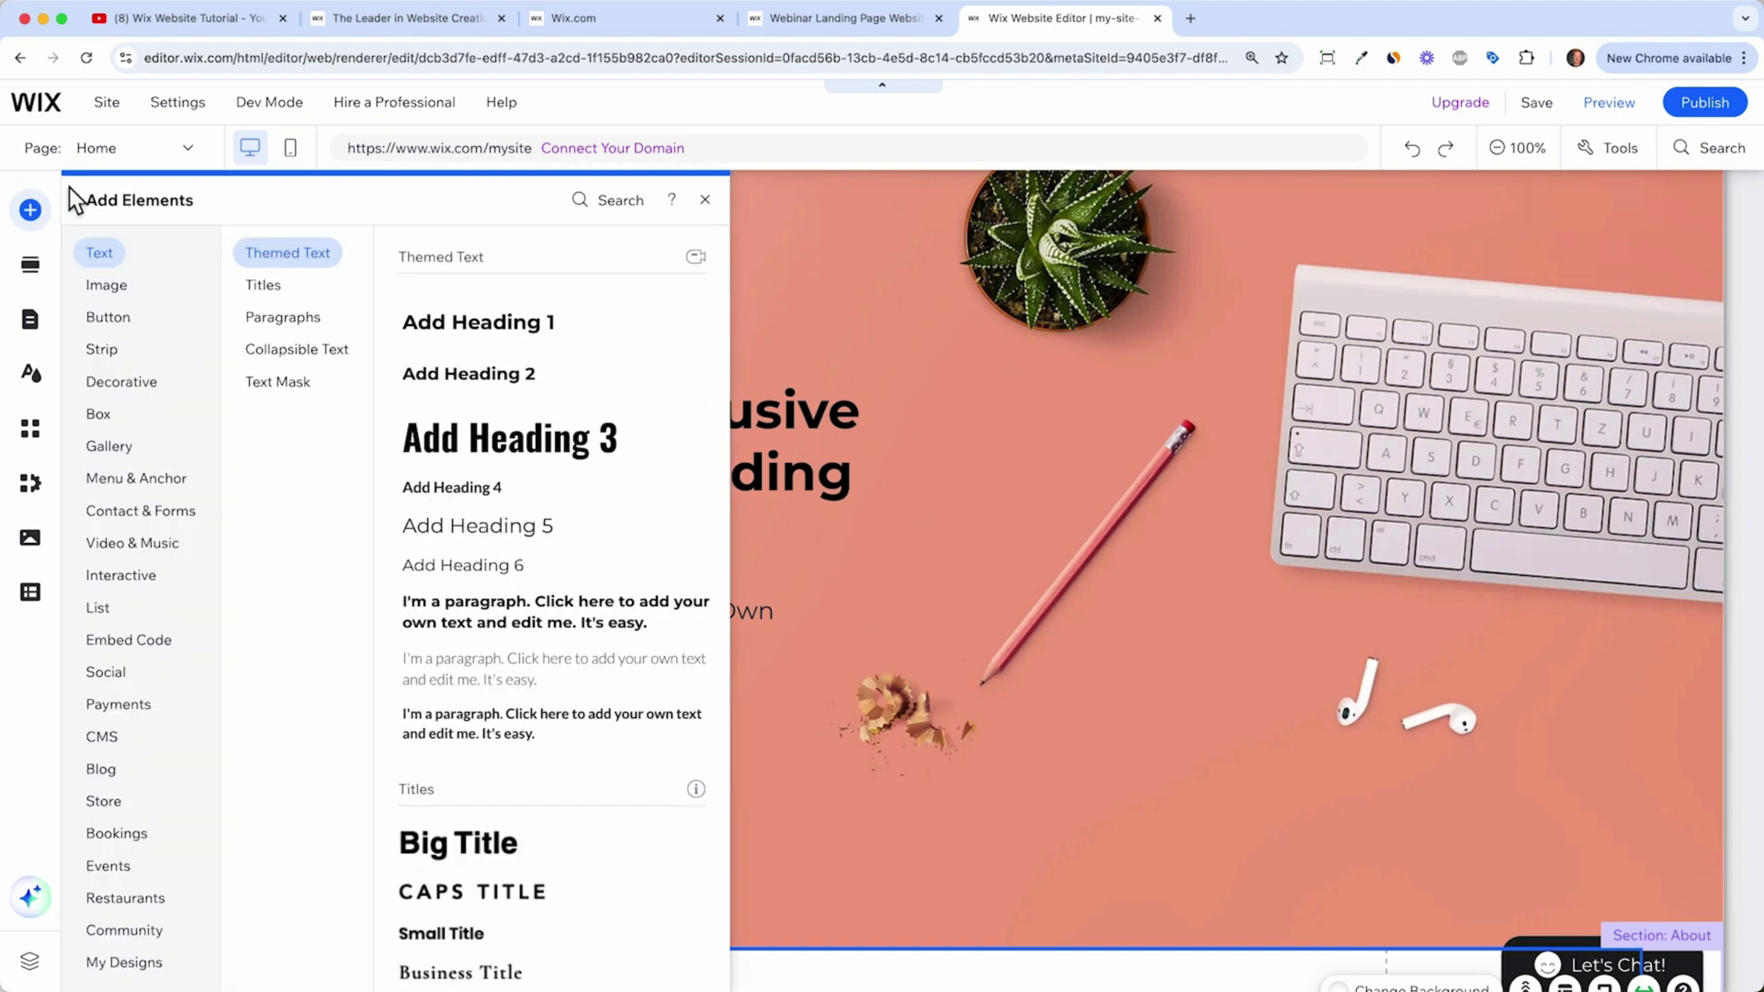
pyautogui.click(116, 286)
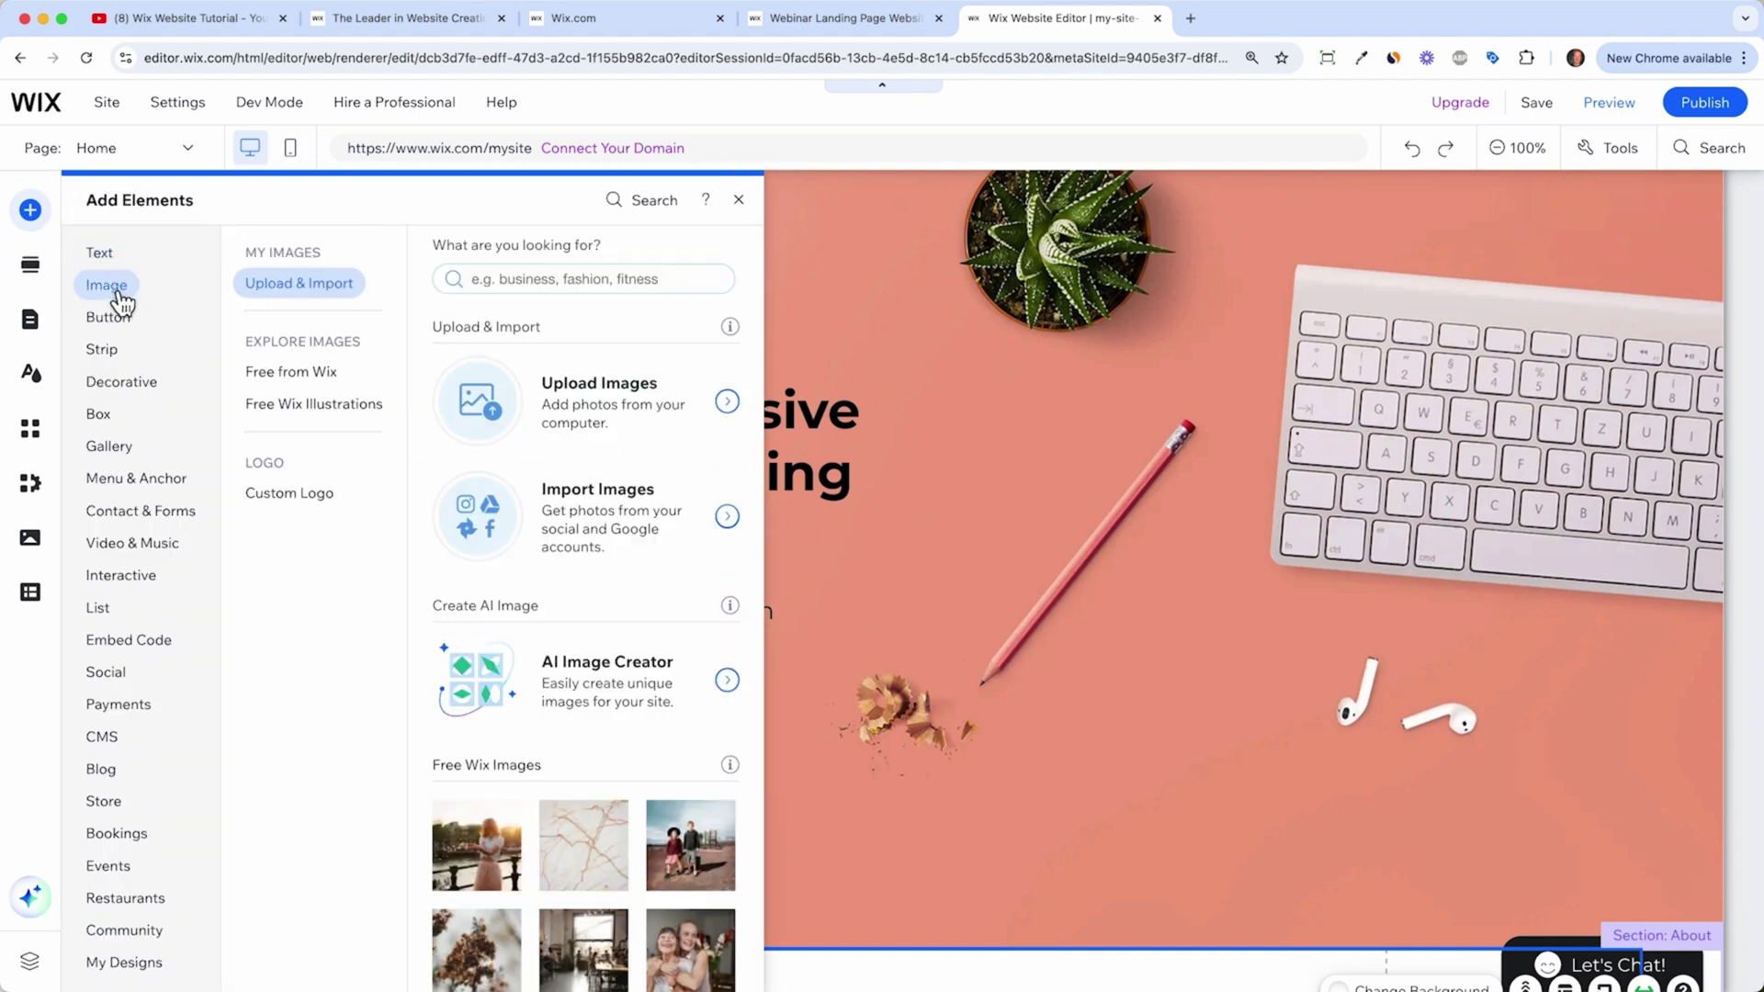
pyautogui.click(122, 319)
pyautogui.click(161, 518)
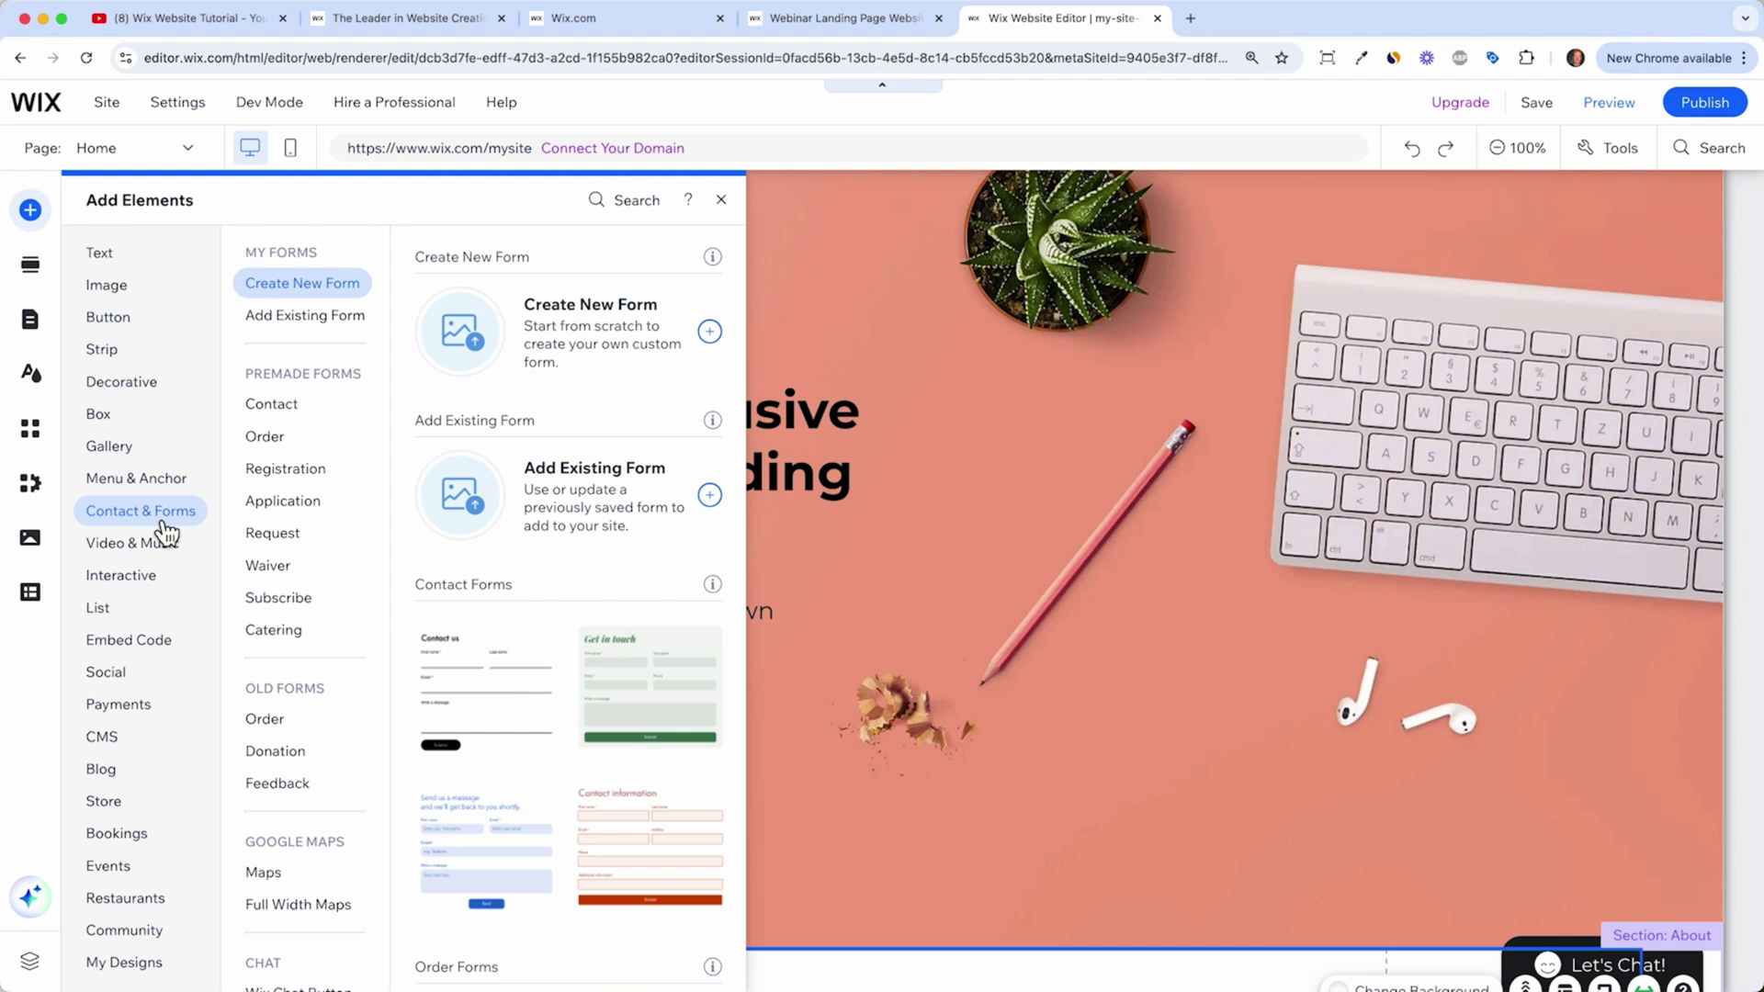
pyautogui.moveTo(449, 706); pyautogui.dragTo(1093, 554)
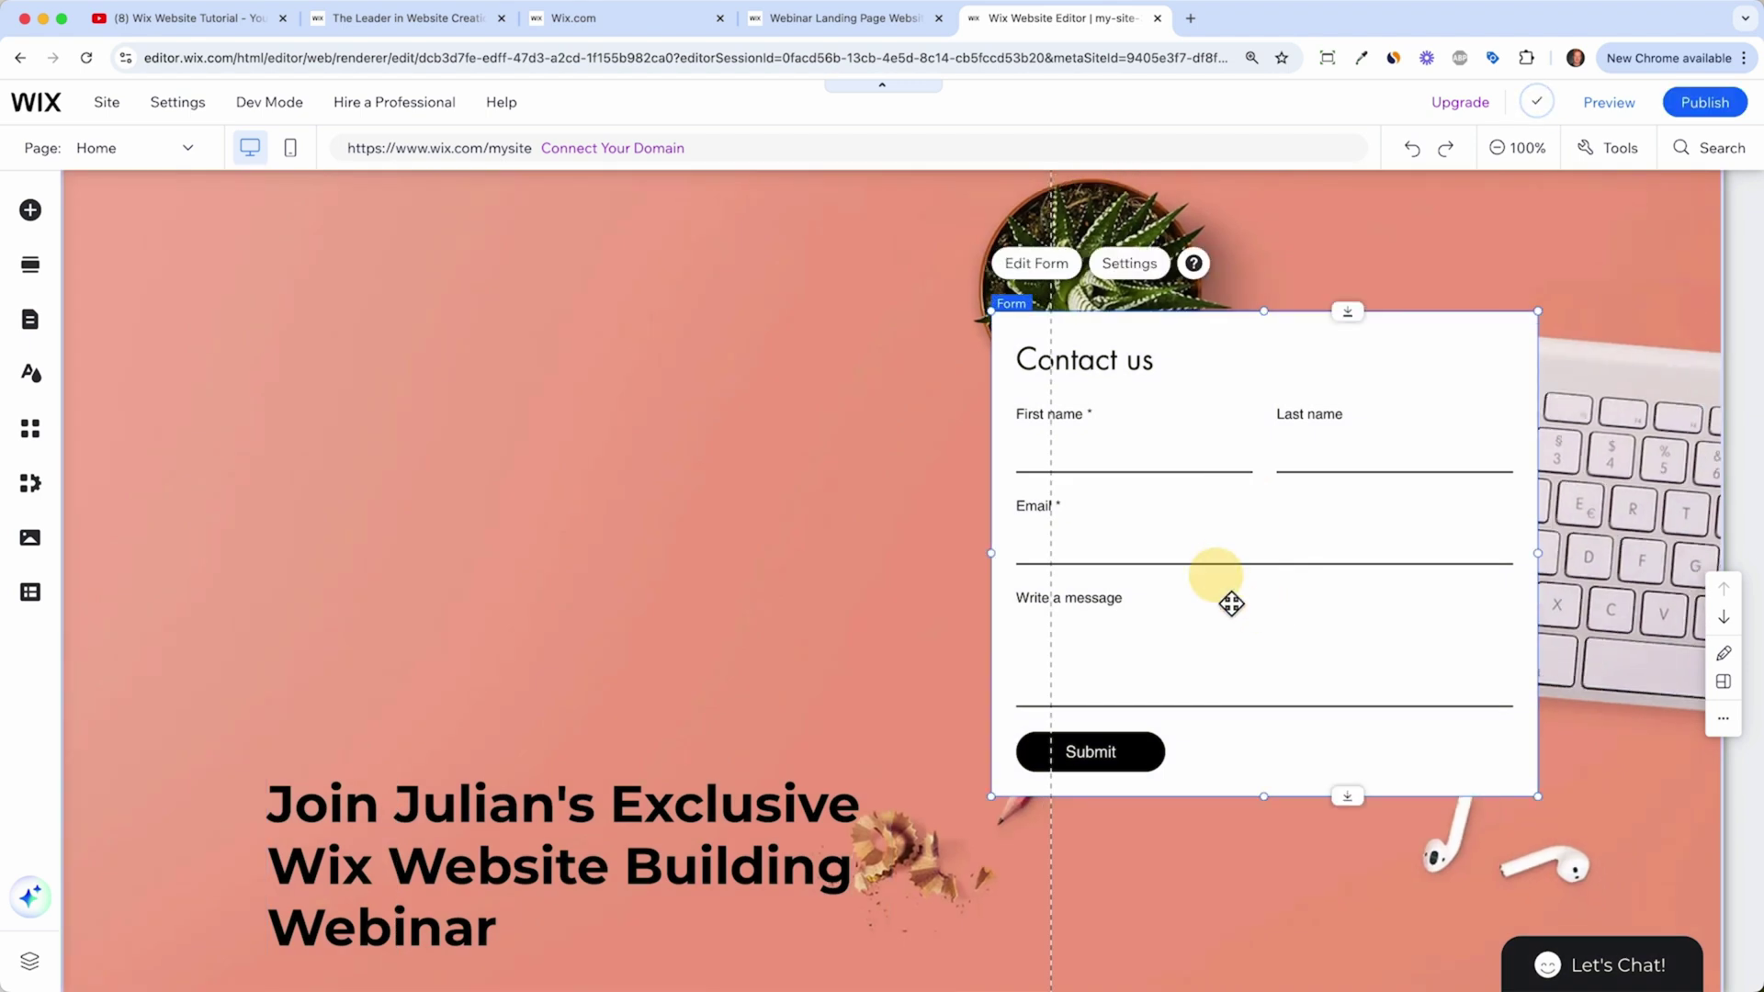
pyautogui.moveTo(1228, 603); pyautogui.dragTo(1278, 755)
# Step: Move the subtitle up under the heading and the Reserve My Spot button below it
pyautogui.click(465, 626)
pyautogui.moveTo(465, 627); pyautogui.dragTo(445, 536)
pyautogui.click(380, 931)
pyautogui.moveTo(381, 930); pyautogui.dragTo(380, 603)
# Step: Undo the last two moves of the Reserve My Spot button and headline
pyautogui.scroll(3, 410, 630)
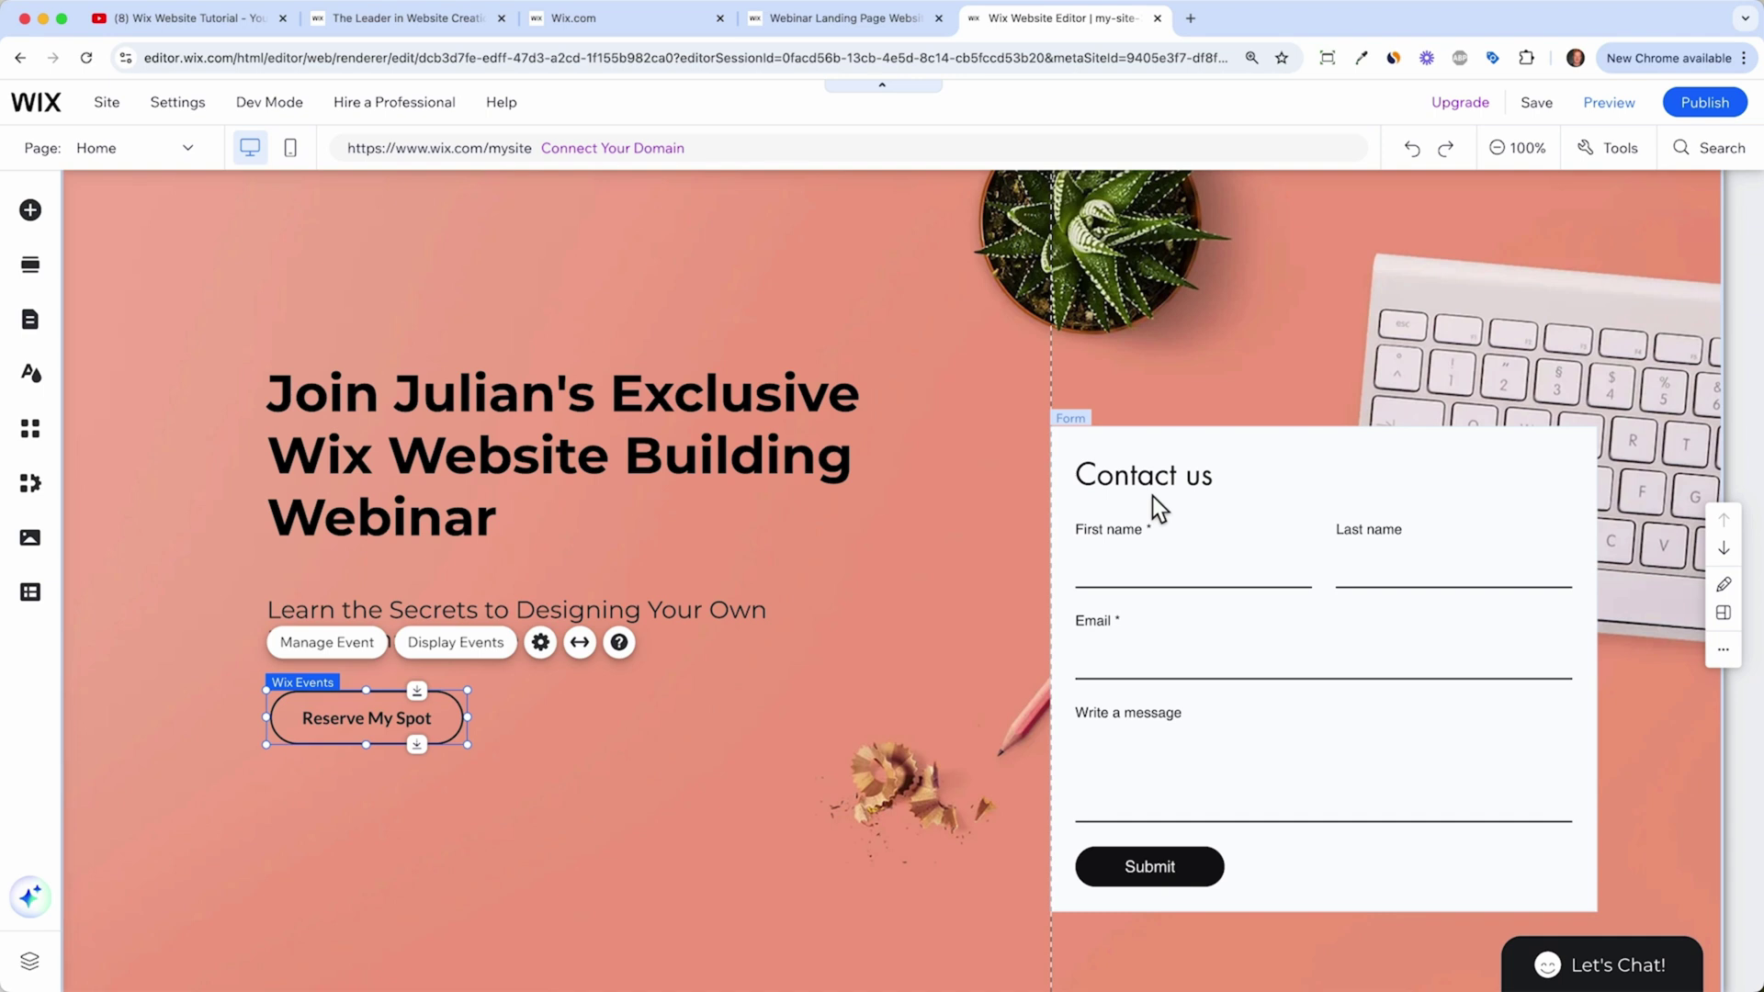
pyautogui.click(1412, 150)
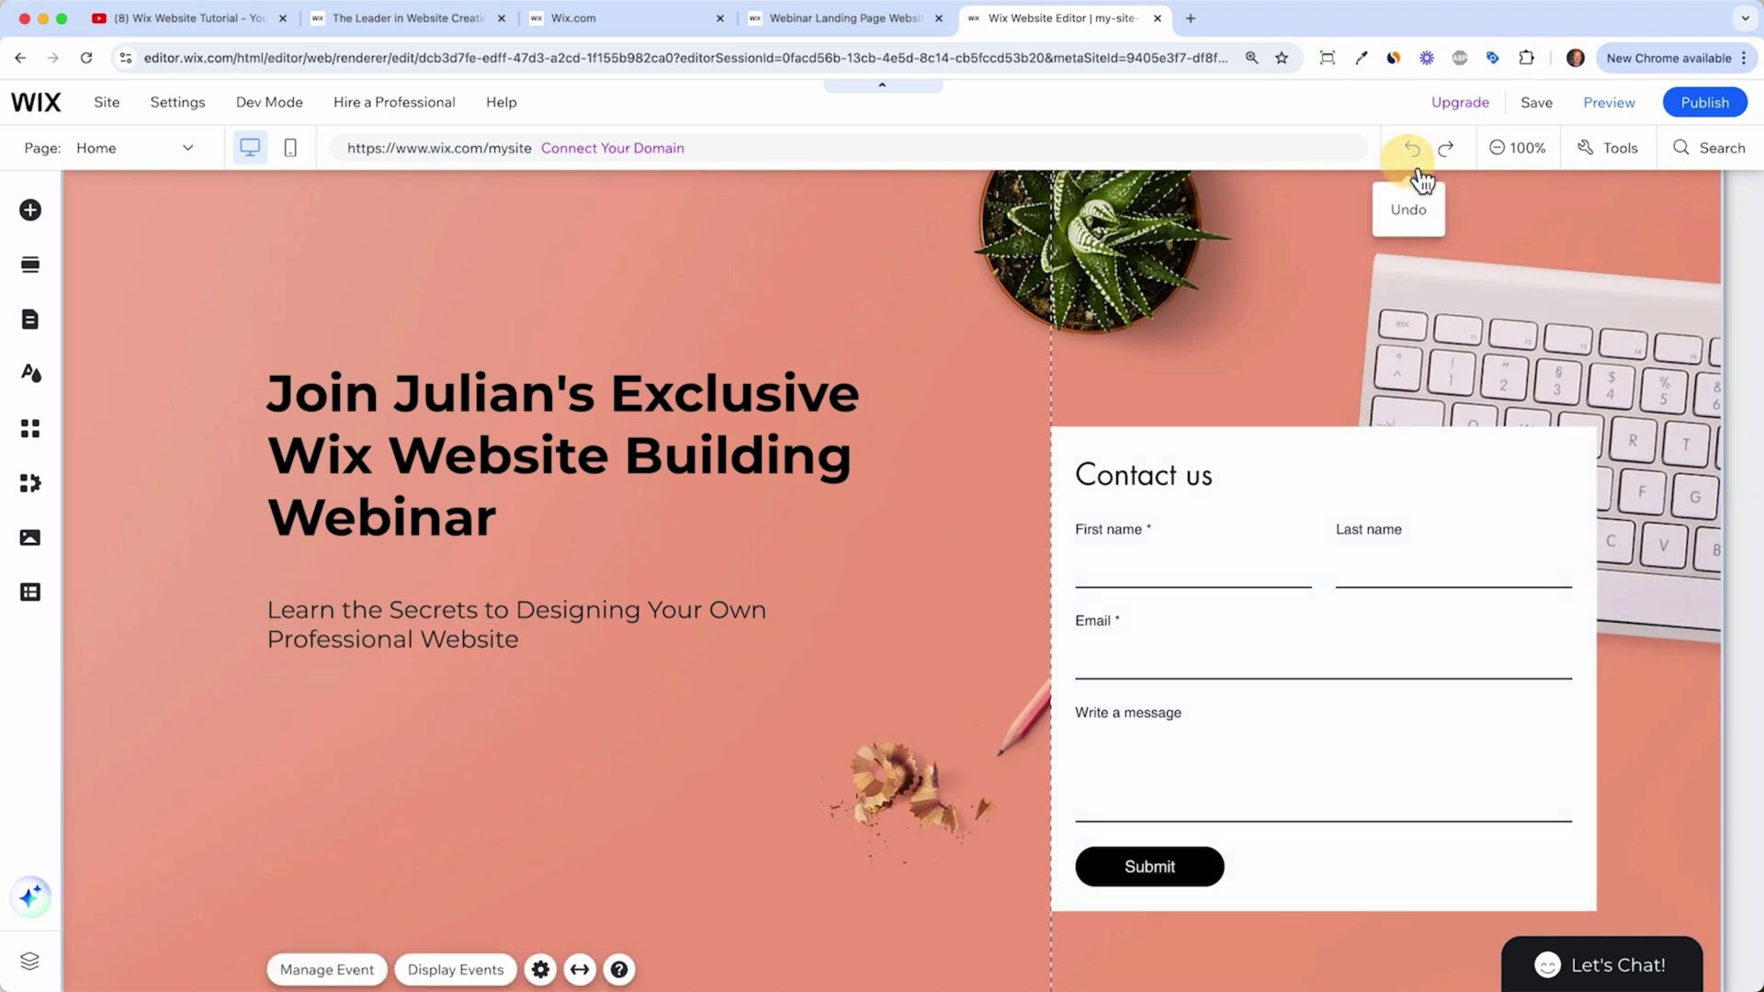
pyautogui.click(1412, 149)
pyautogui.scroll(-8, 1220, 574)
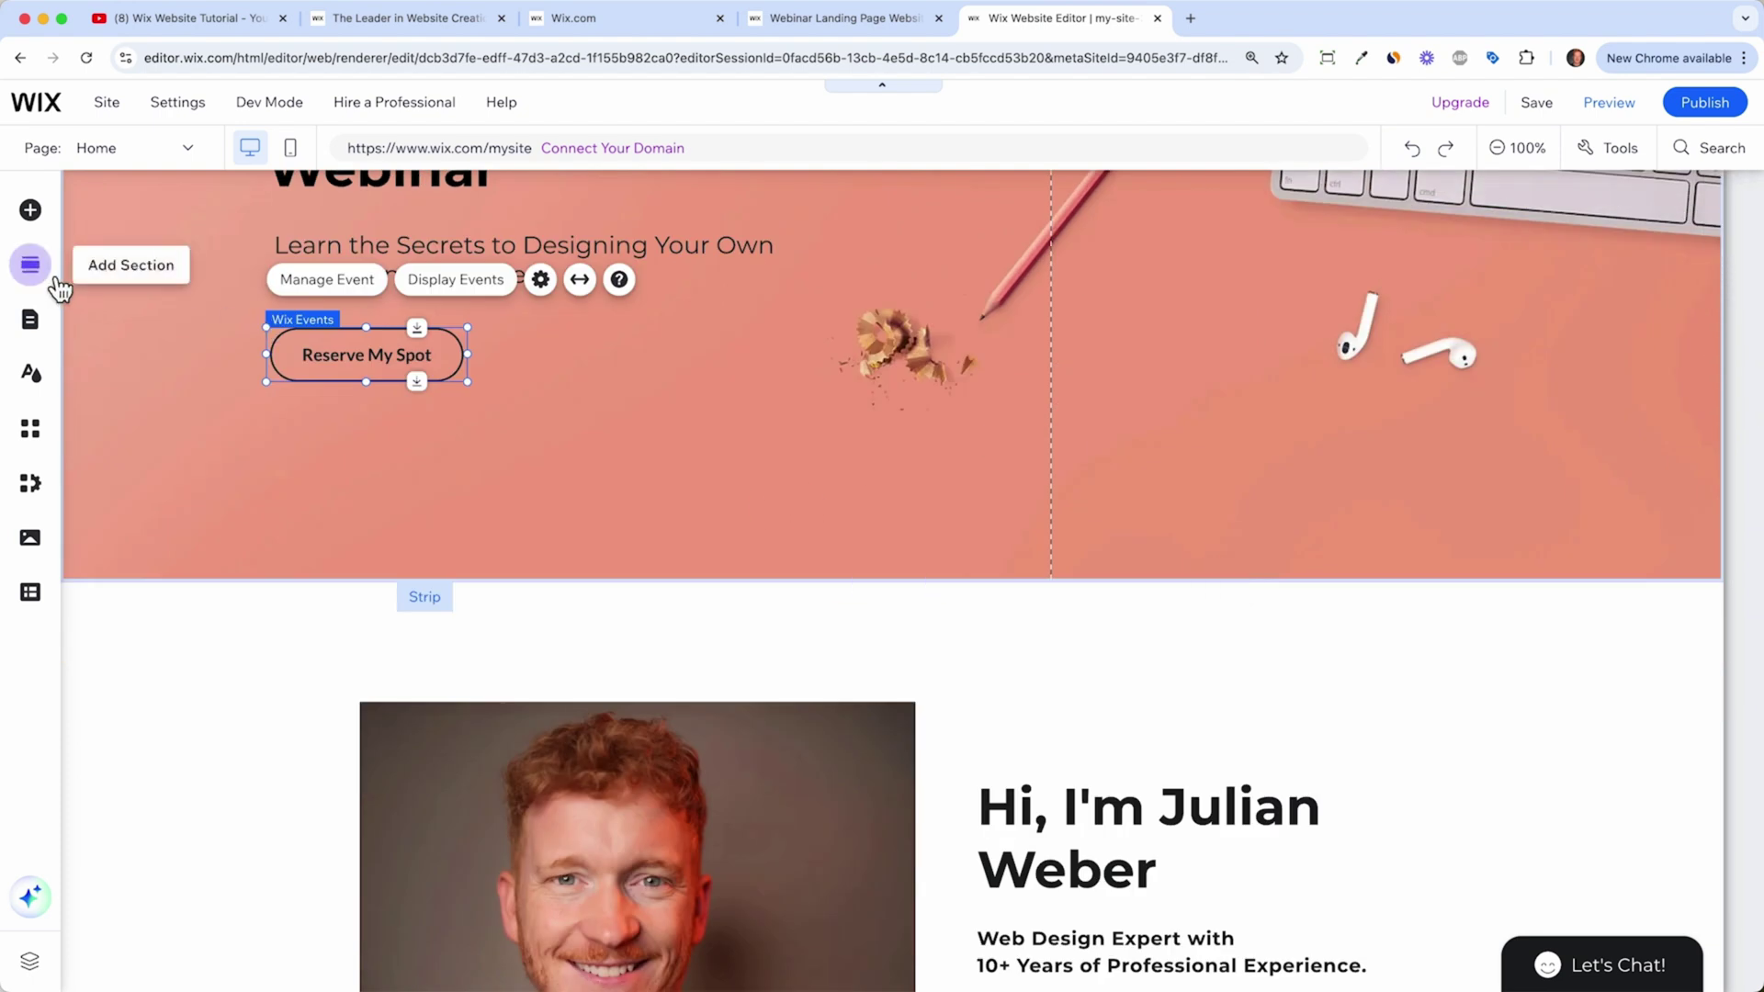
# Step: Add a Contact section layout below the webinar points
pyautogui.click(31, 265)
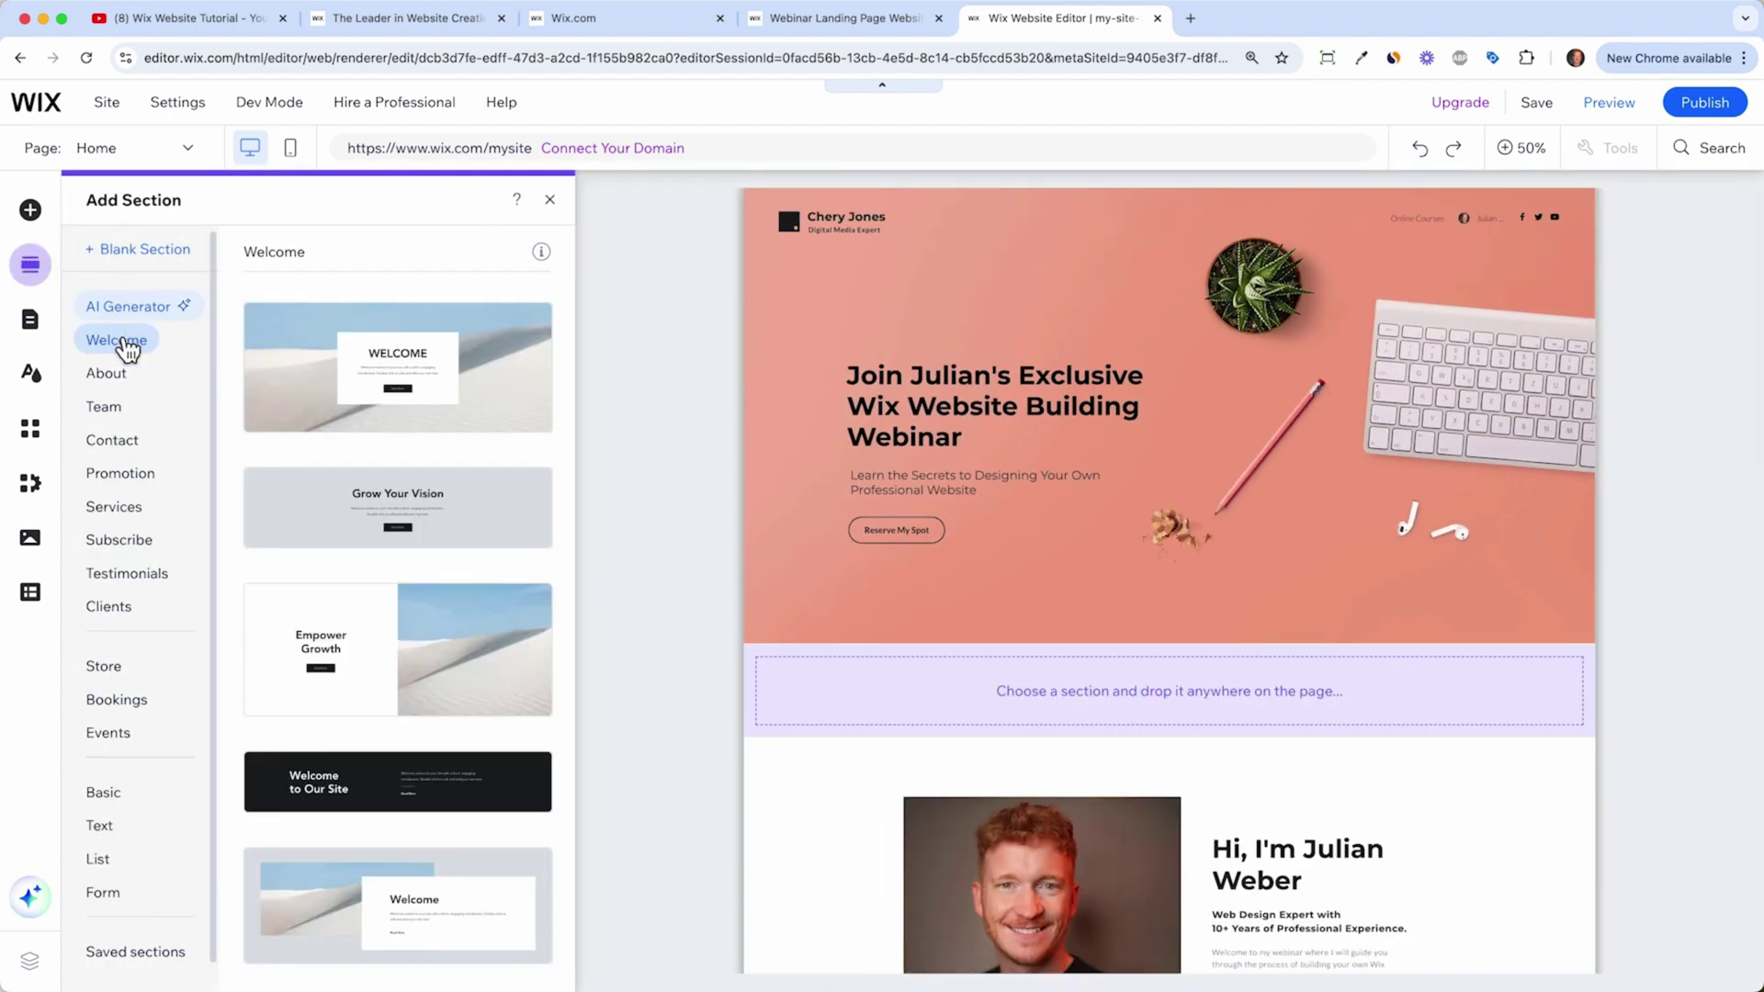
pyautogui.click(131, 450)
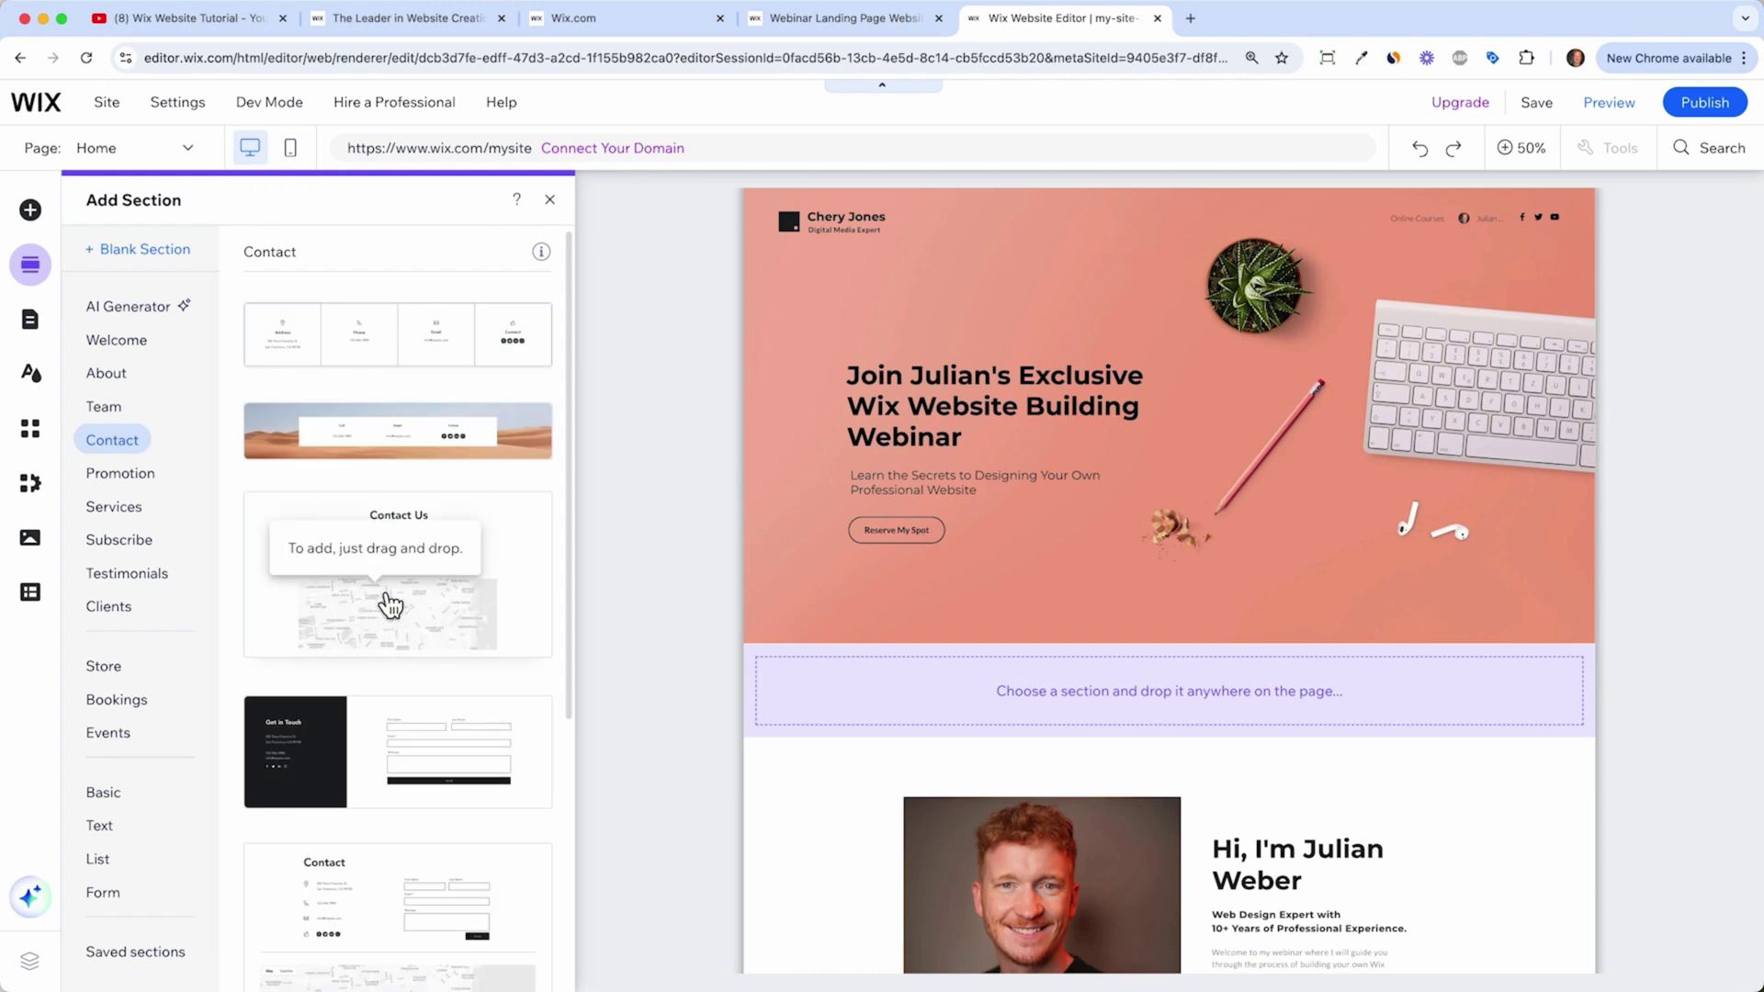
pyautogui.scroll(-10, 938, 779)
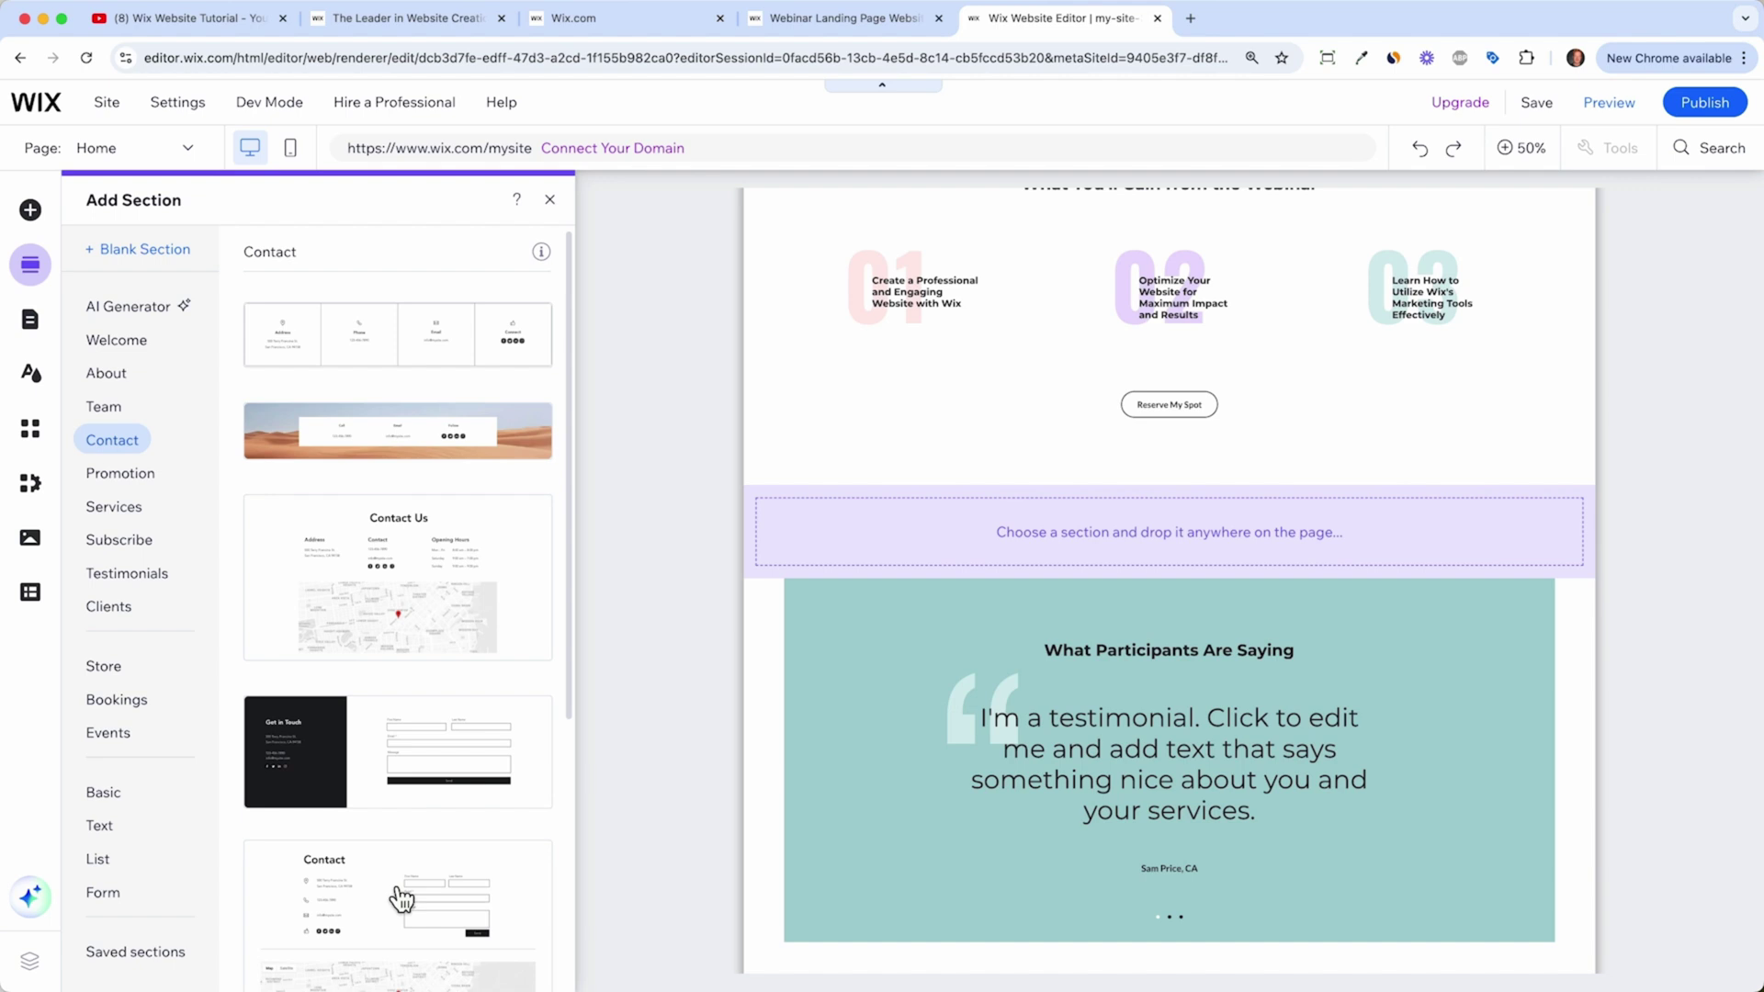
pyautogui.moveTo(394, 898); pyautogui.dragTo(907, 546)
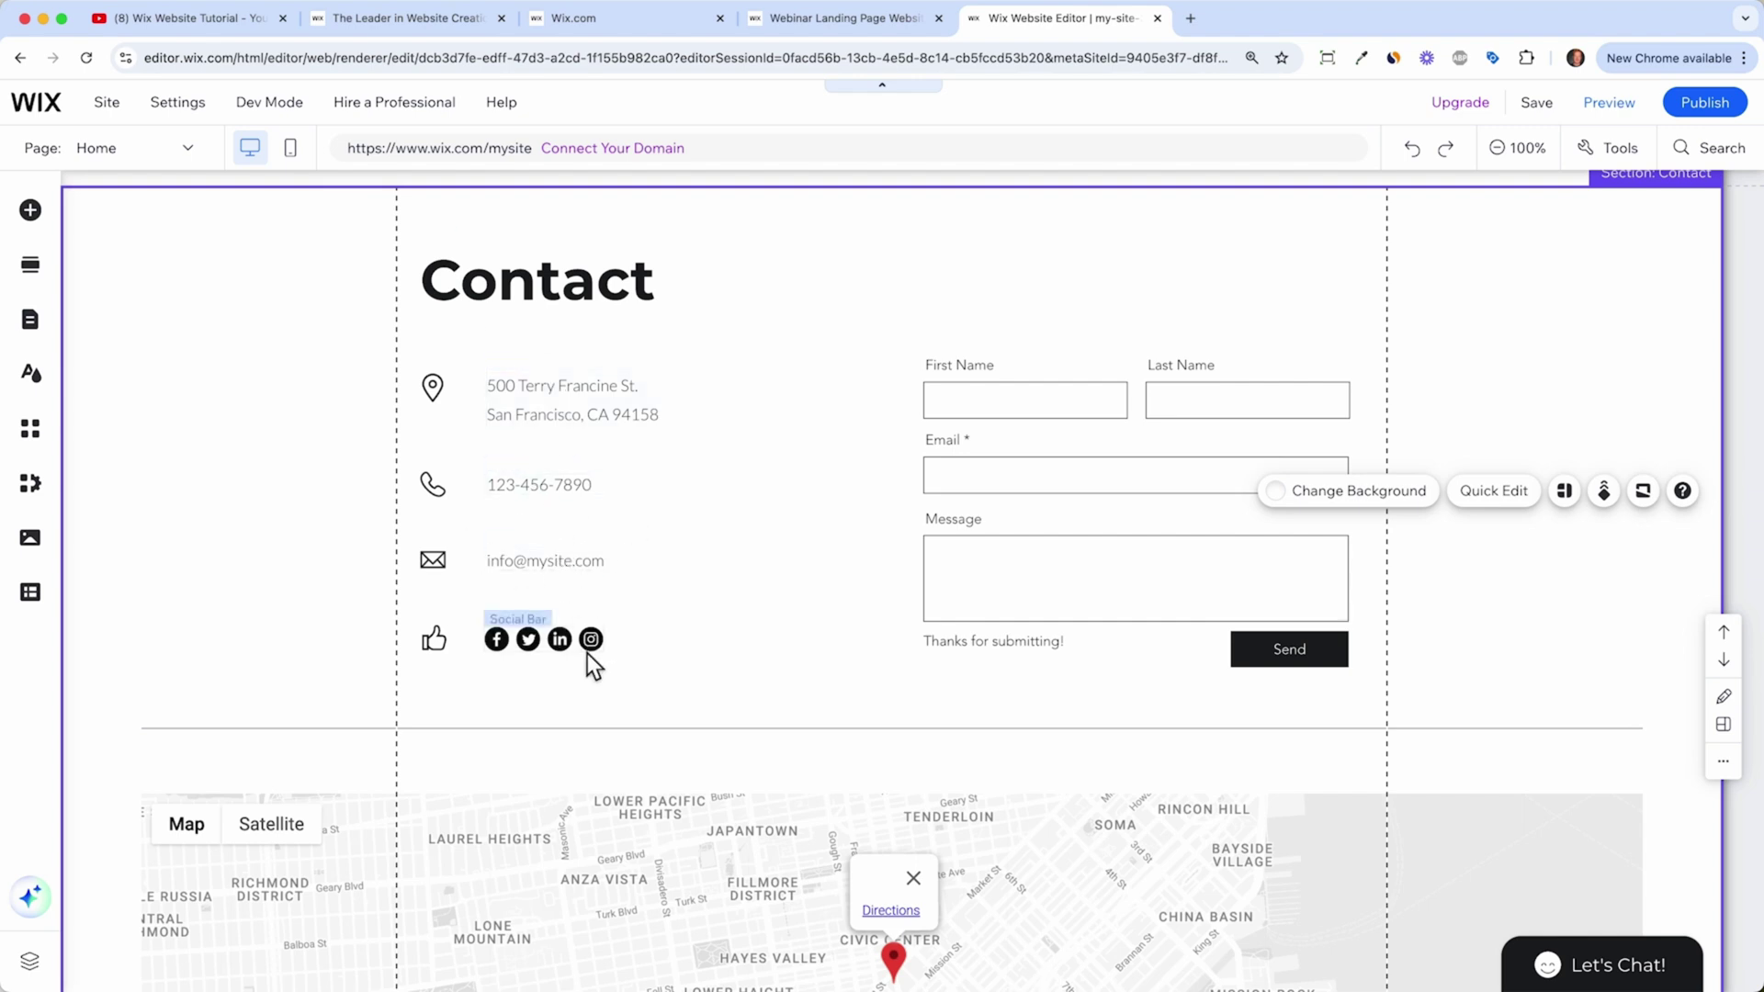
# Step: Review the Instagram and Facebook link settings of the social icons, then select the contact form
pyautogui.click(546, 642)
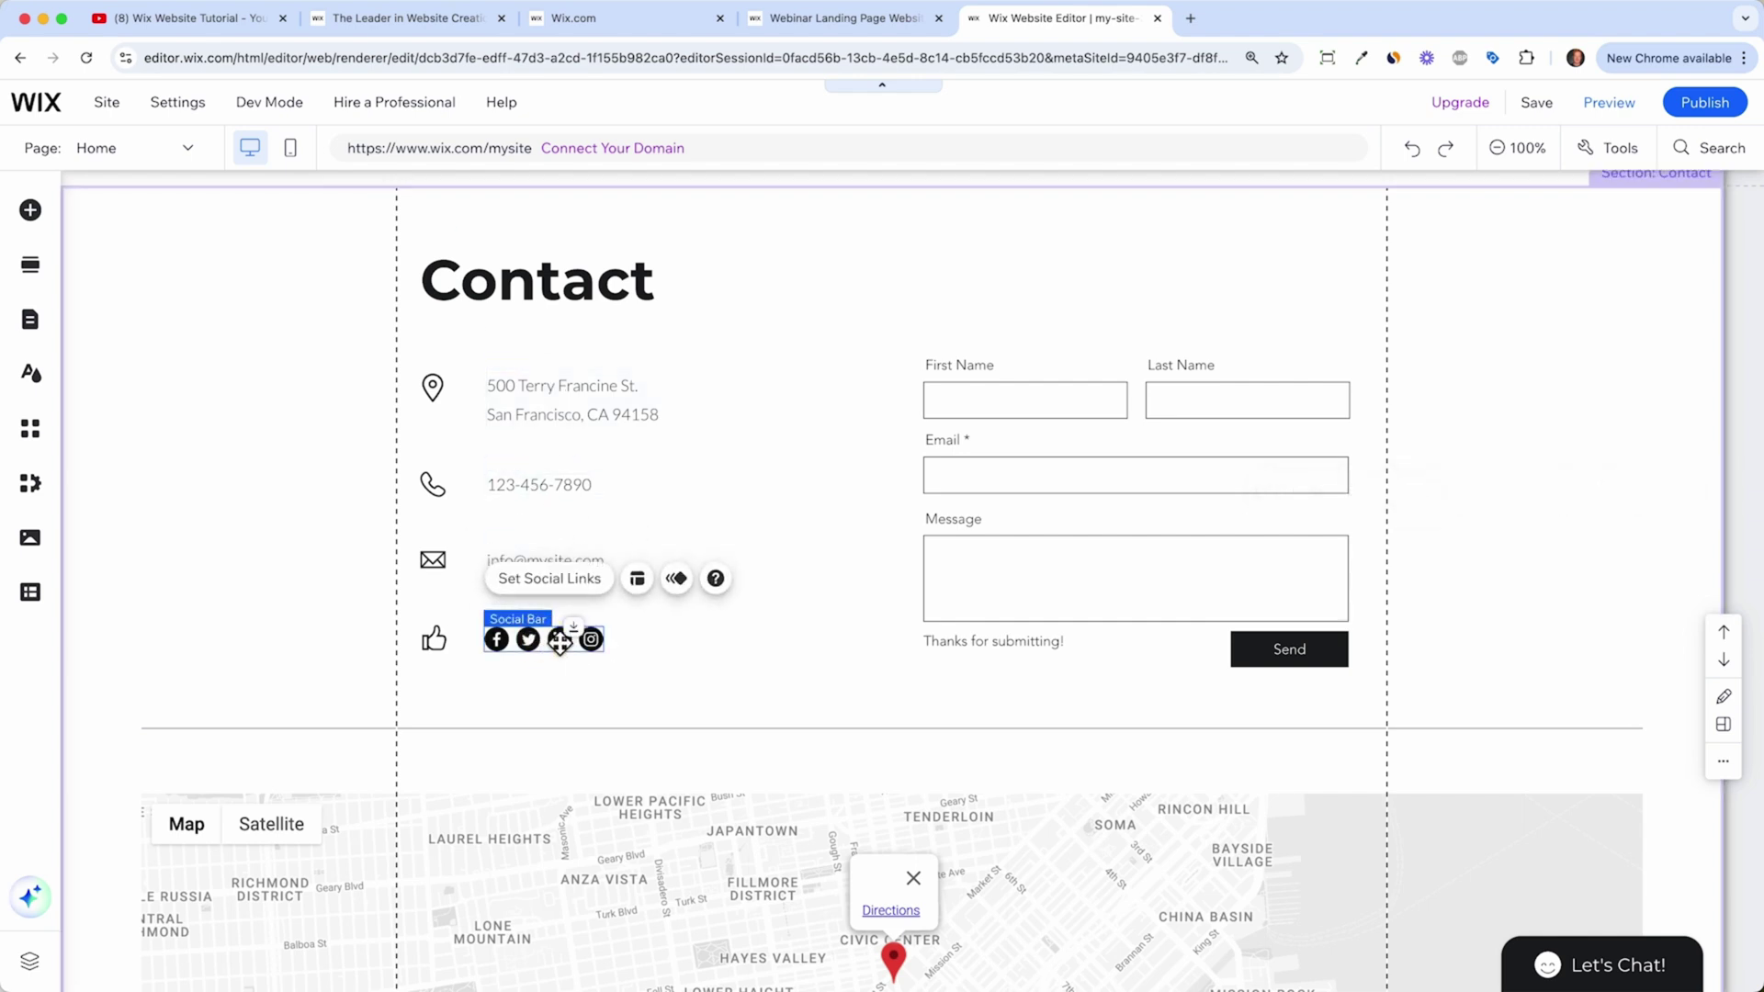
pyautogui.click(564, 579)
pyautogui.click(674, 391)
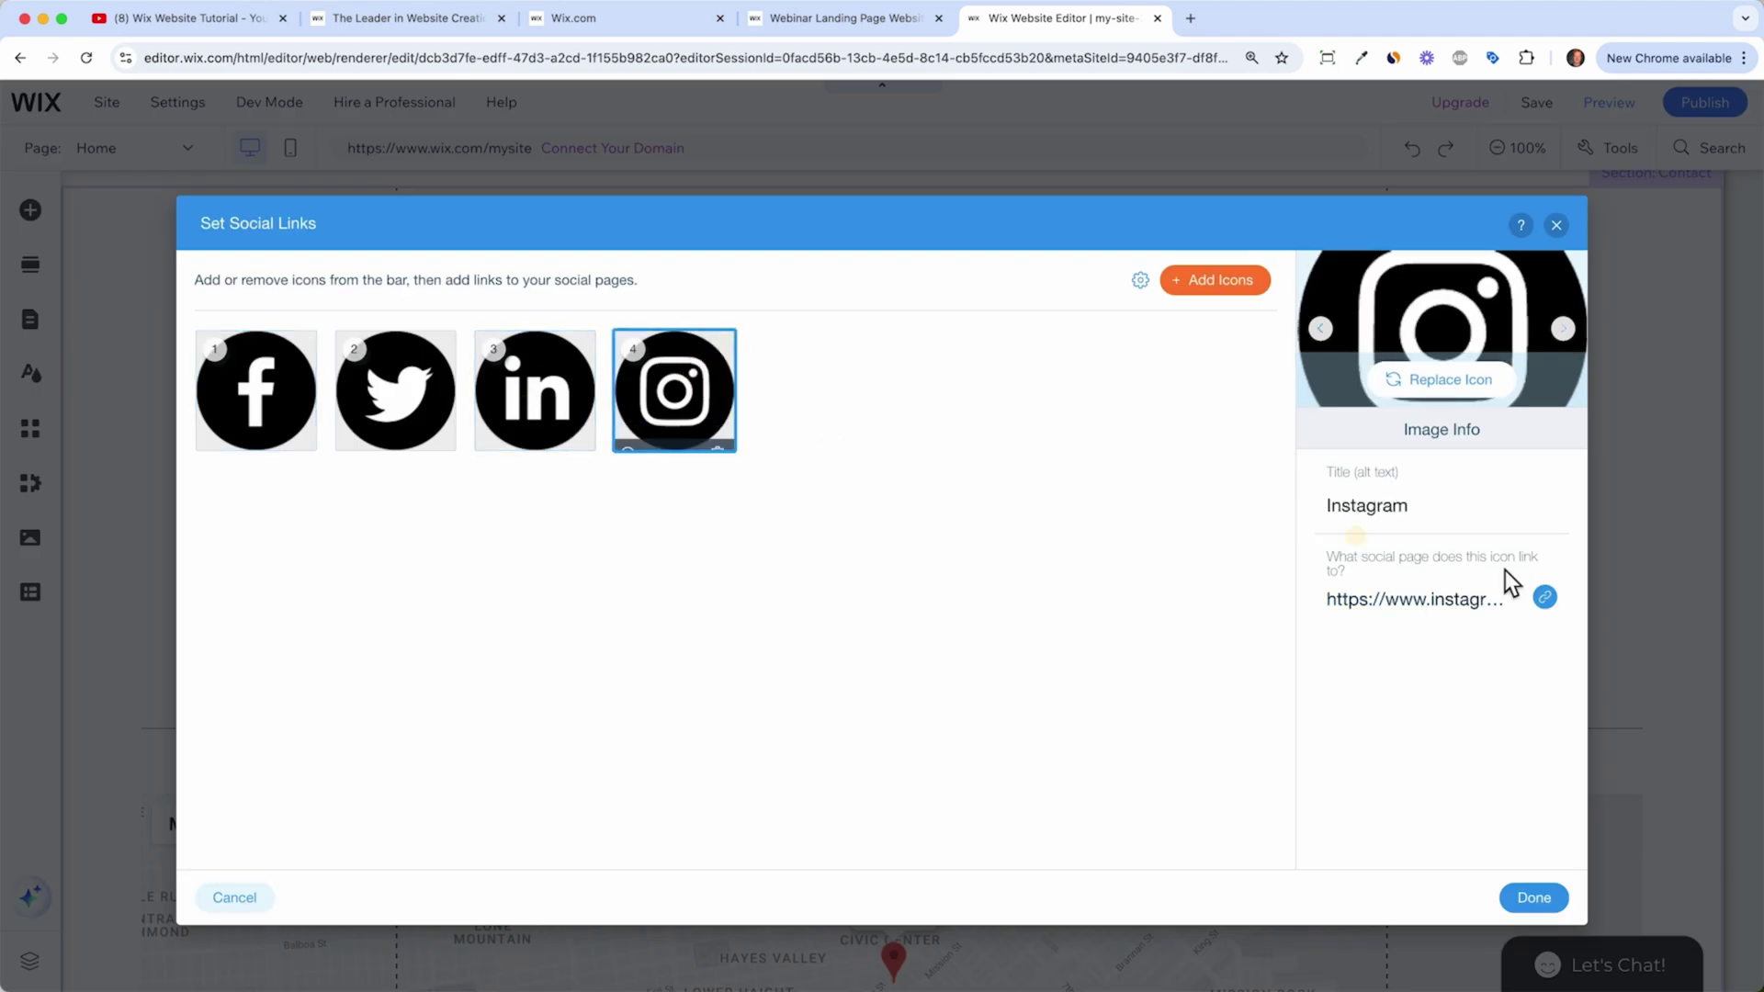
pyautogui.click(280, 399)
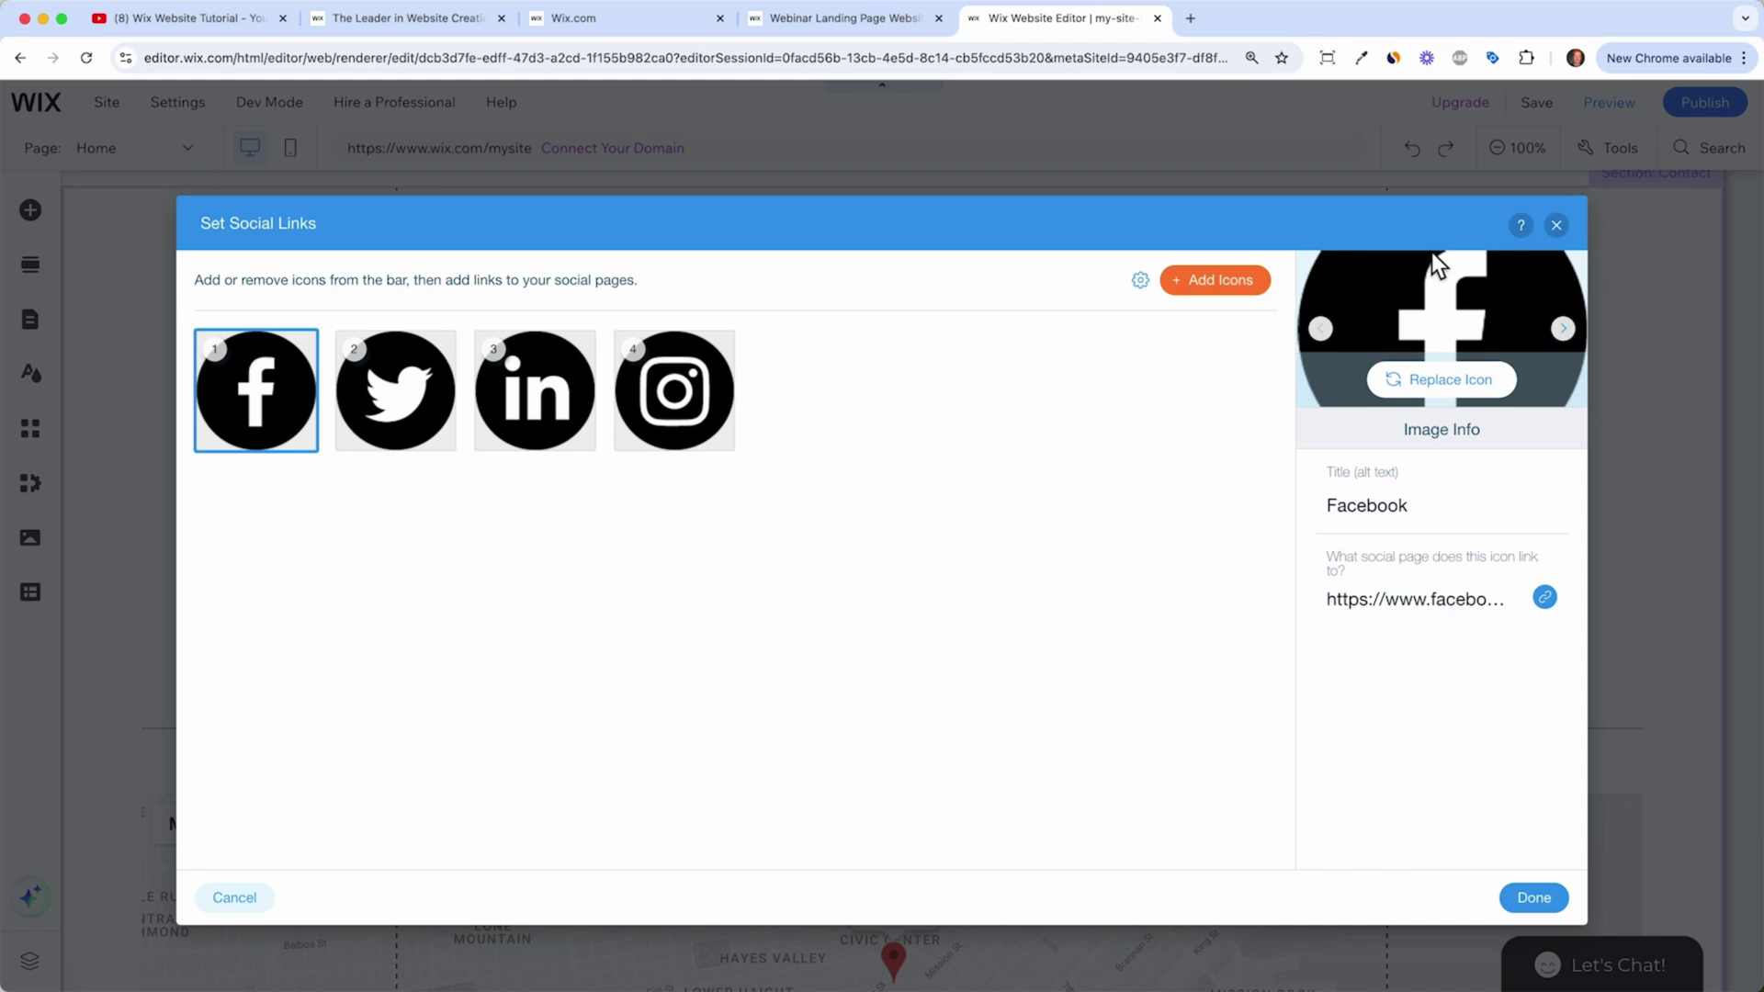
pyautogui.click(1556, 226)
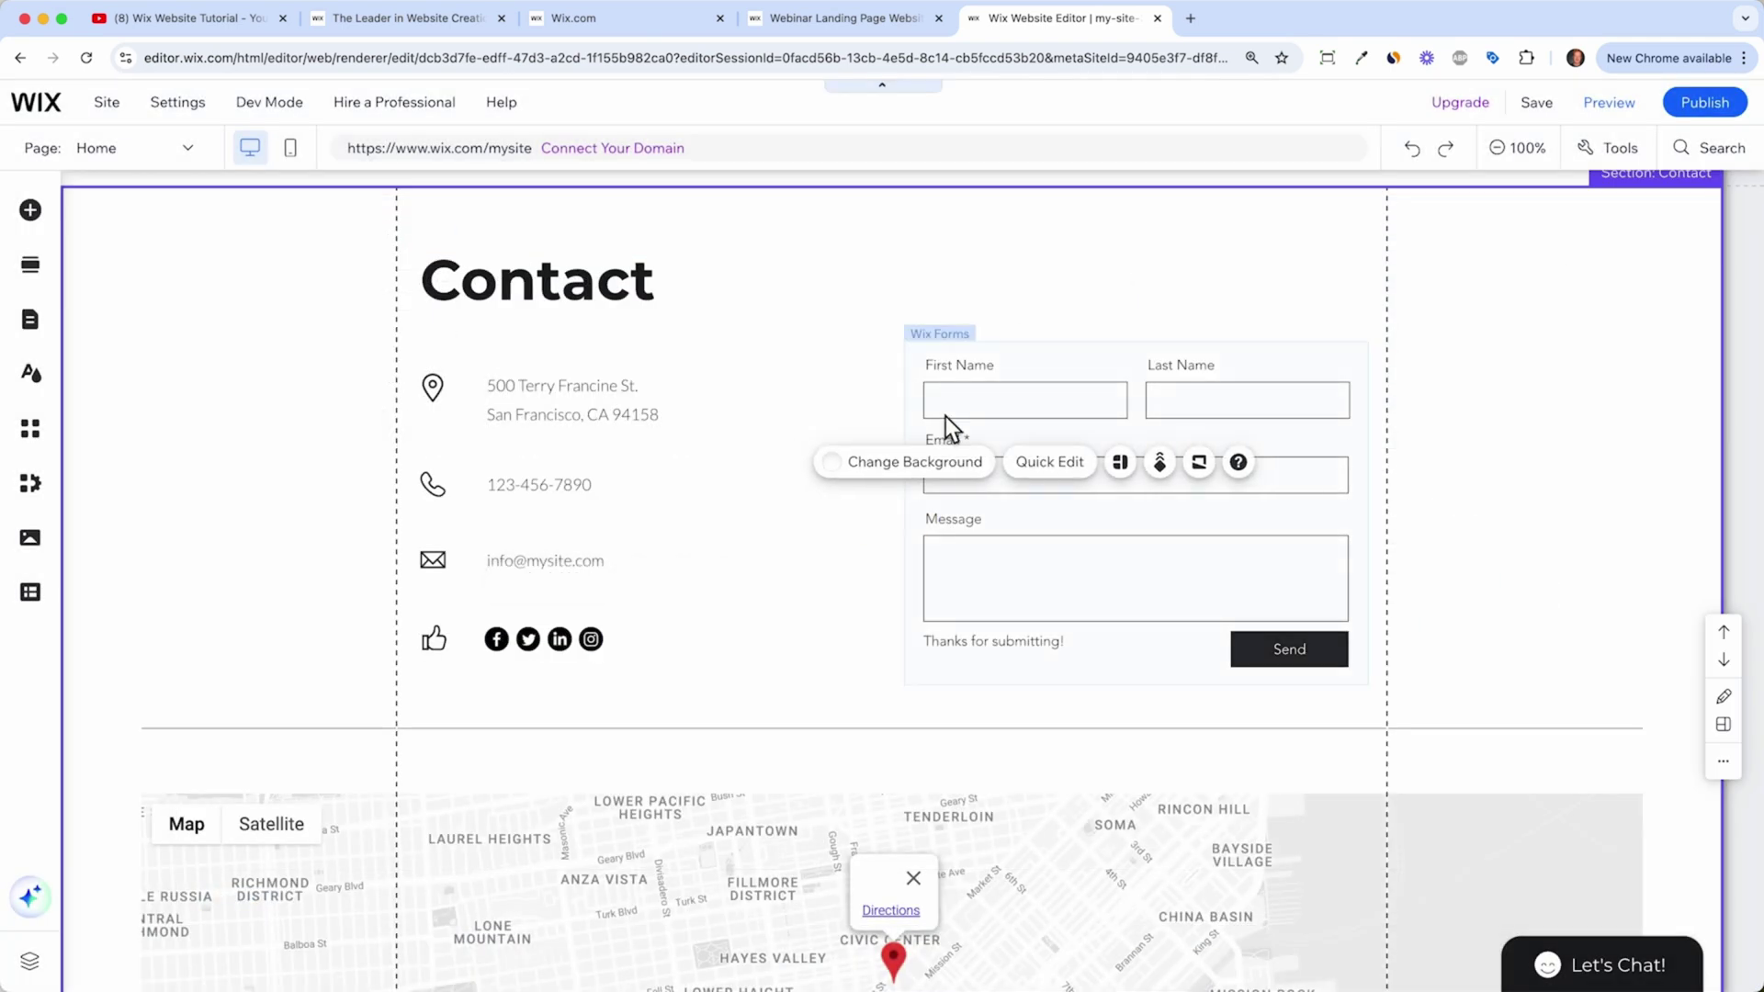
pyautogui.click(1055, 423)
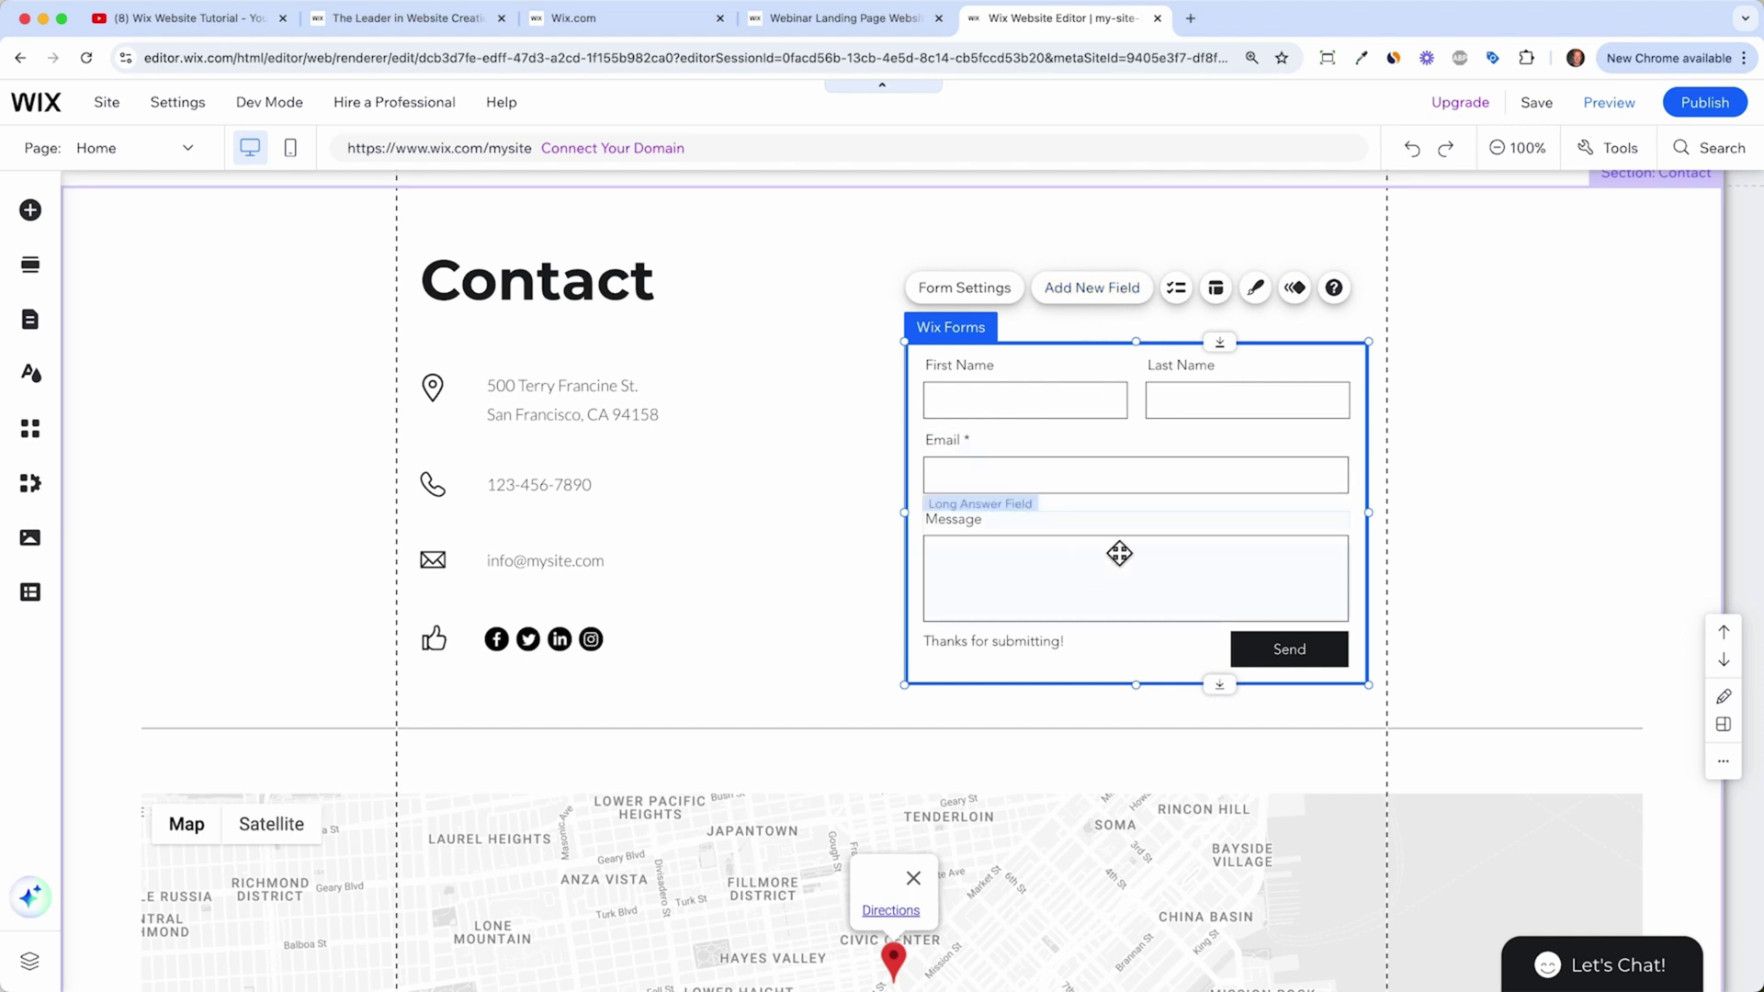
# Step: Change the map's address from San Francisco to New York
pyautogui.scroll(-1, 1118, 551)
pyautogui.scroll(-5, 1098, 575)
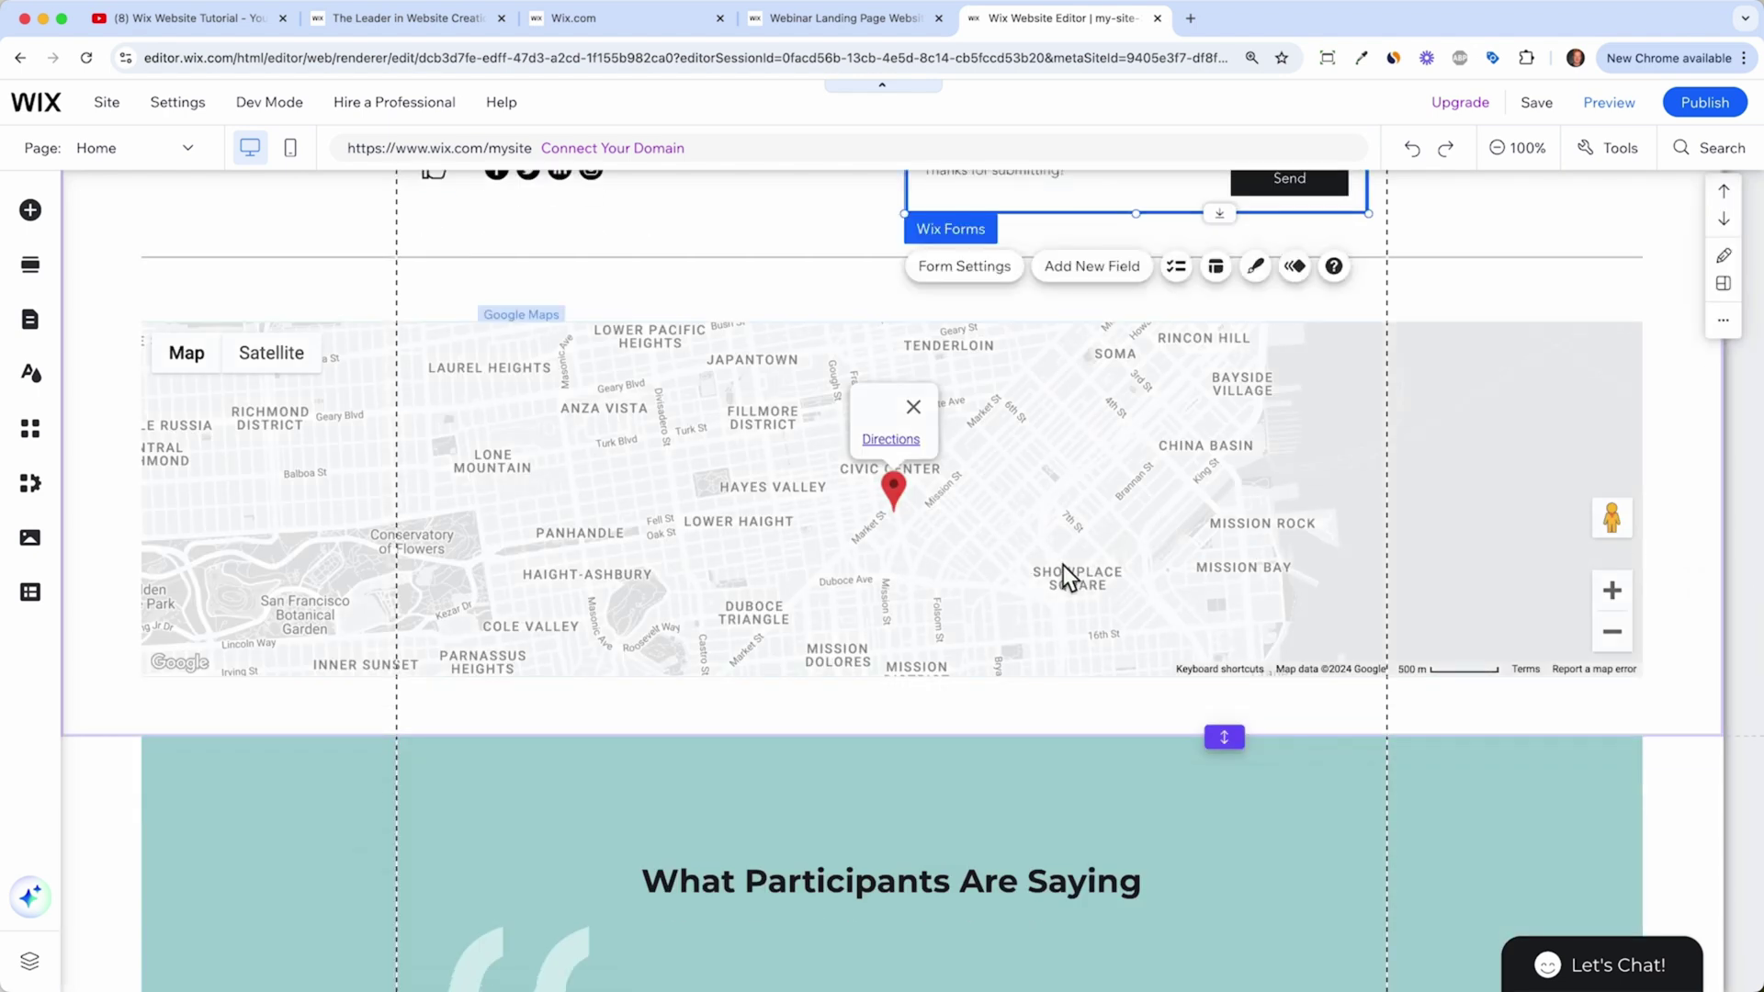
pyautogui.click(322, 380)
pyautogui.click(259, 285)
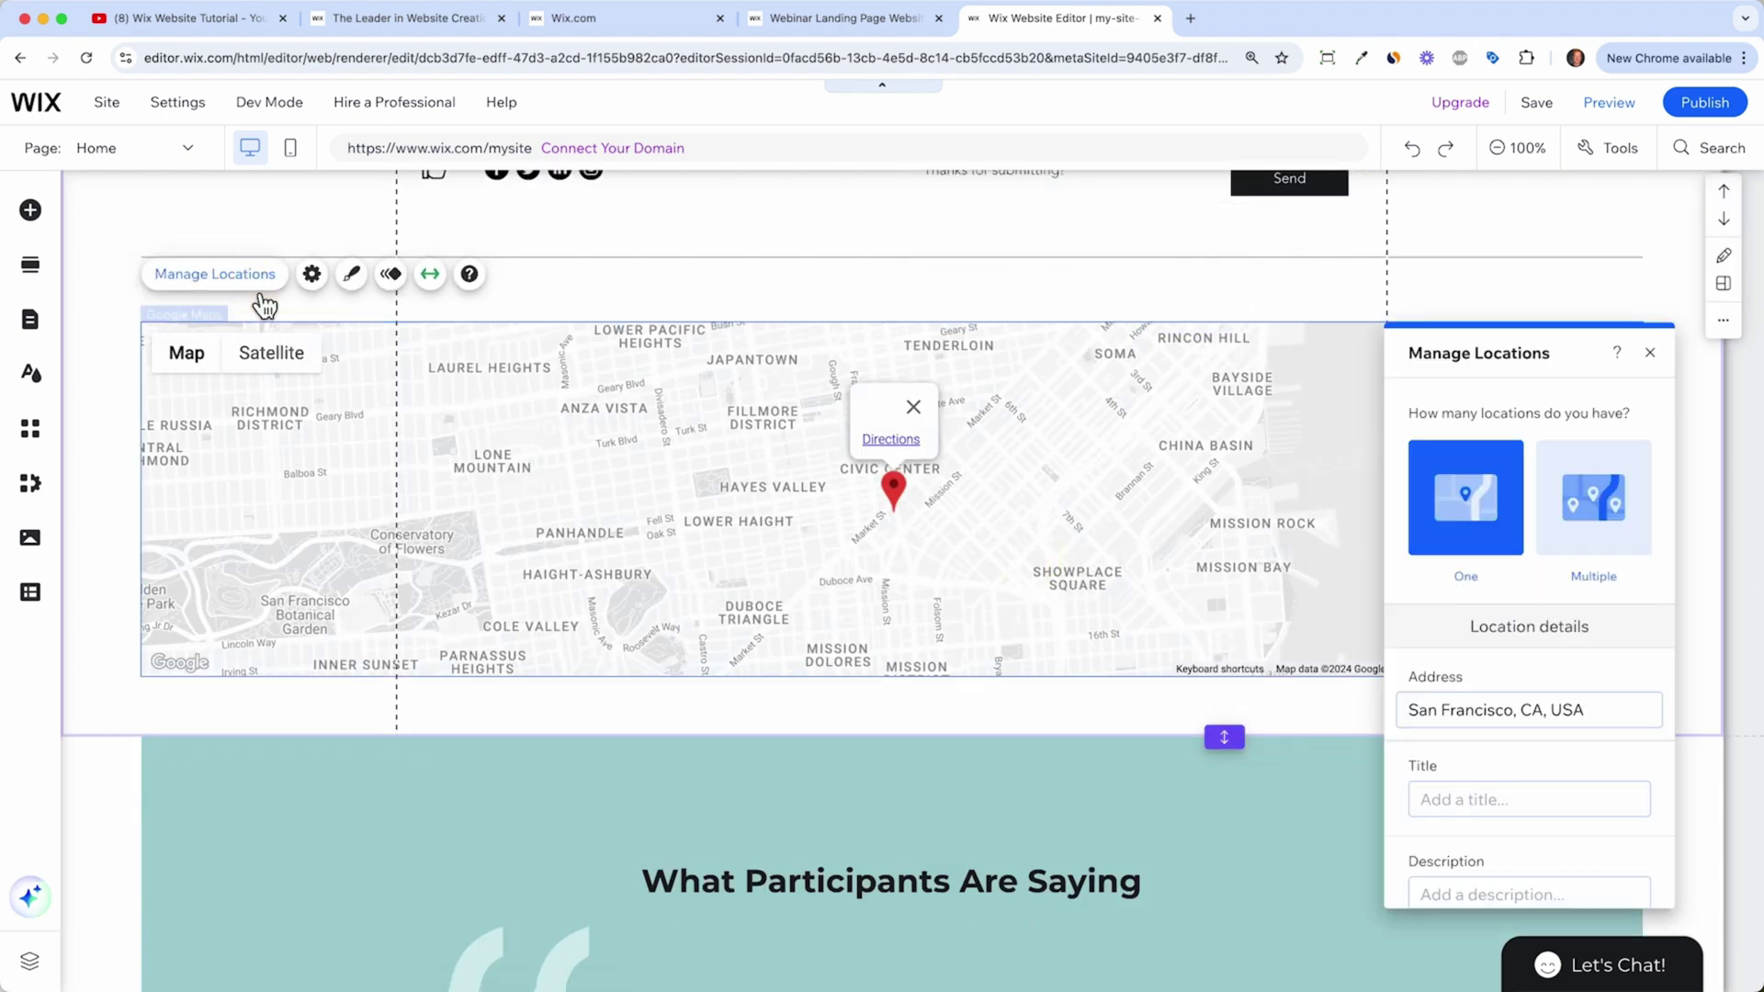
pyautogui.click(1556, 713)
pyautogui.tripleClick(1599, 713)
pyautogui.write('New York')
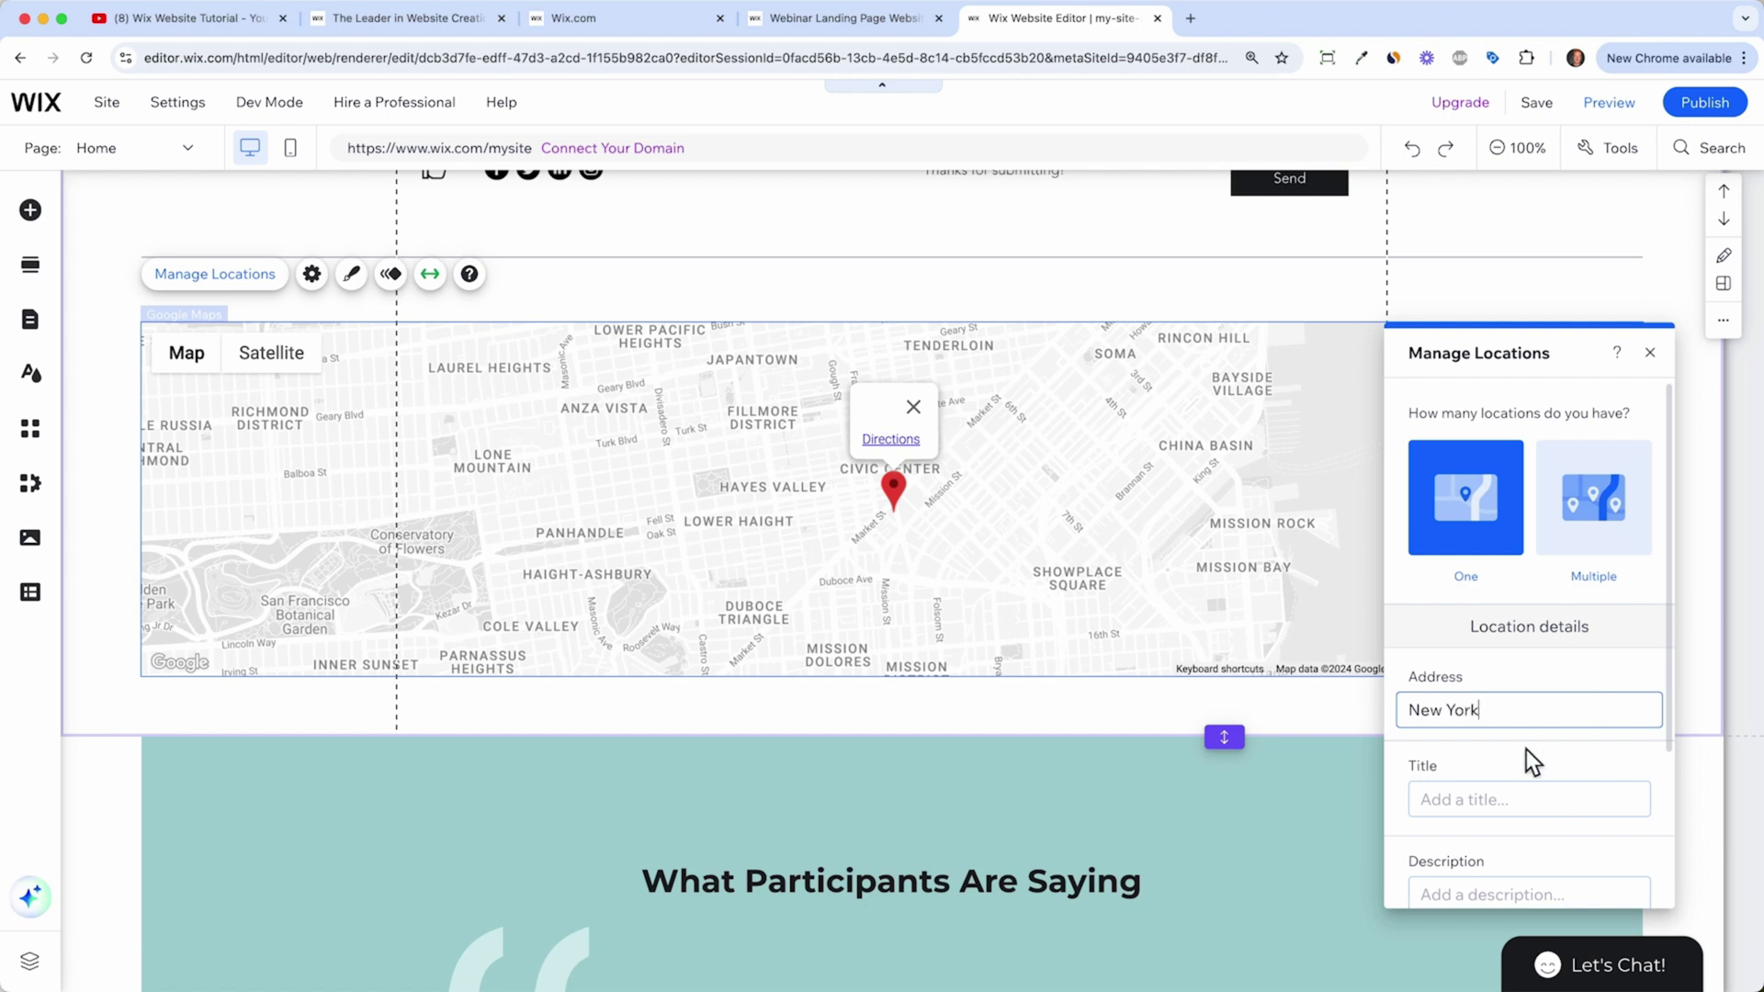
pyautogui.press('Return')
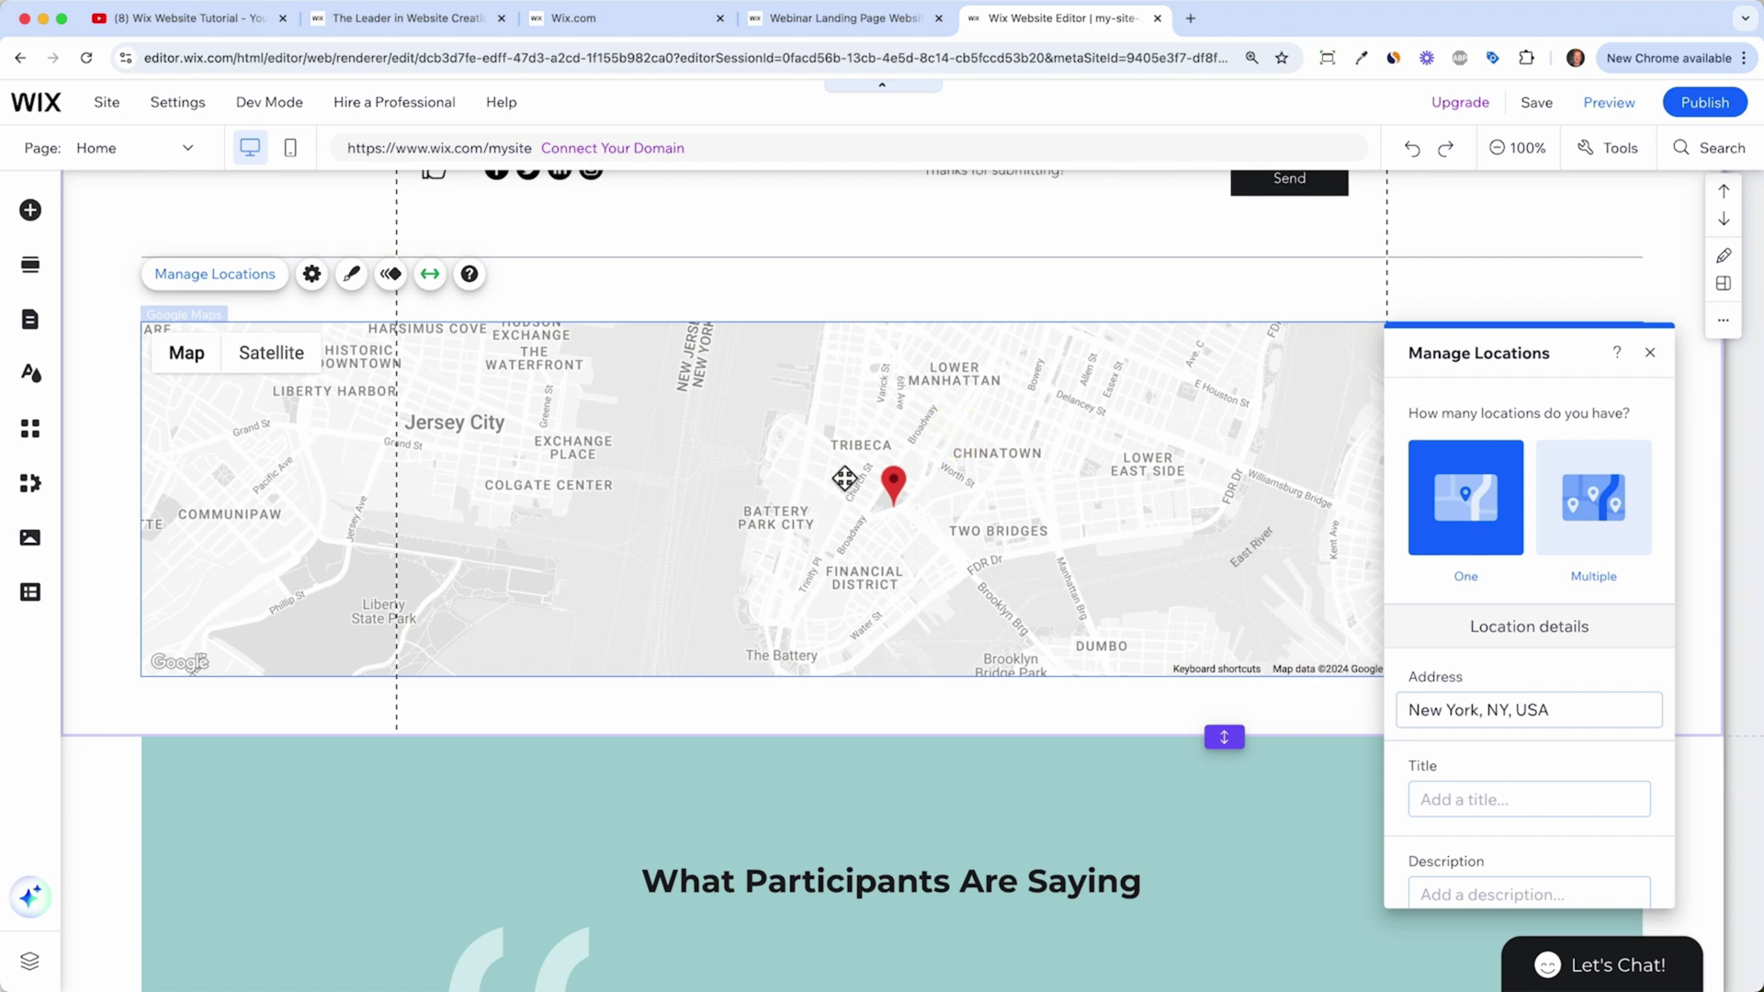
# Step: Apply the cyan and orange map style
pyautogui.click(353, 275)
pyautogui.click(1478, 728)
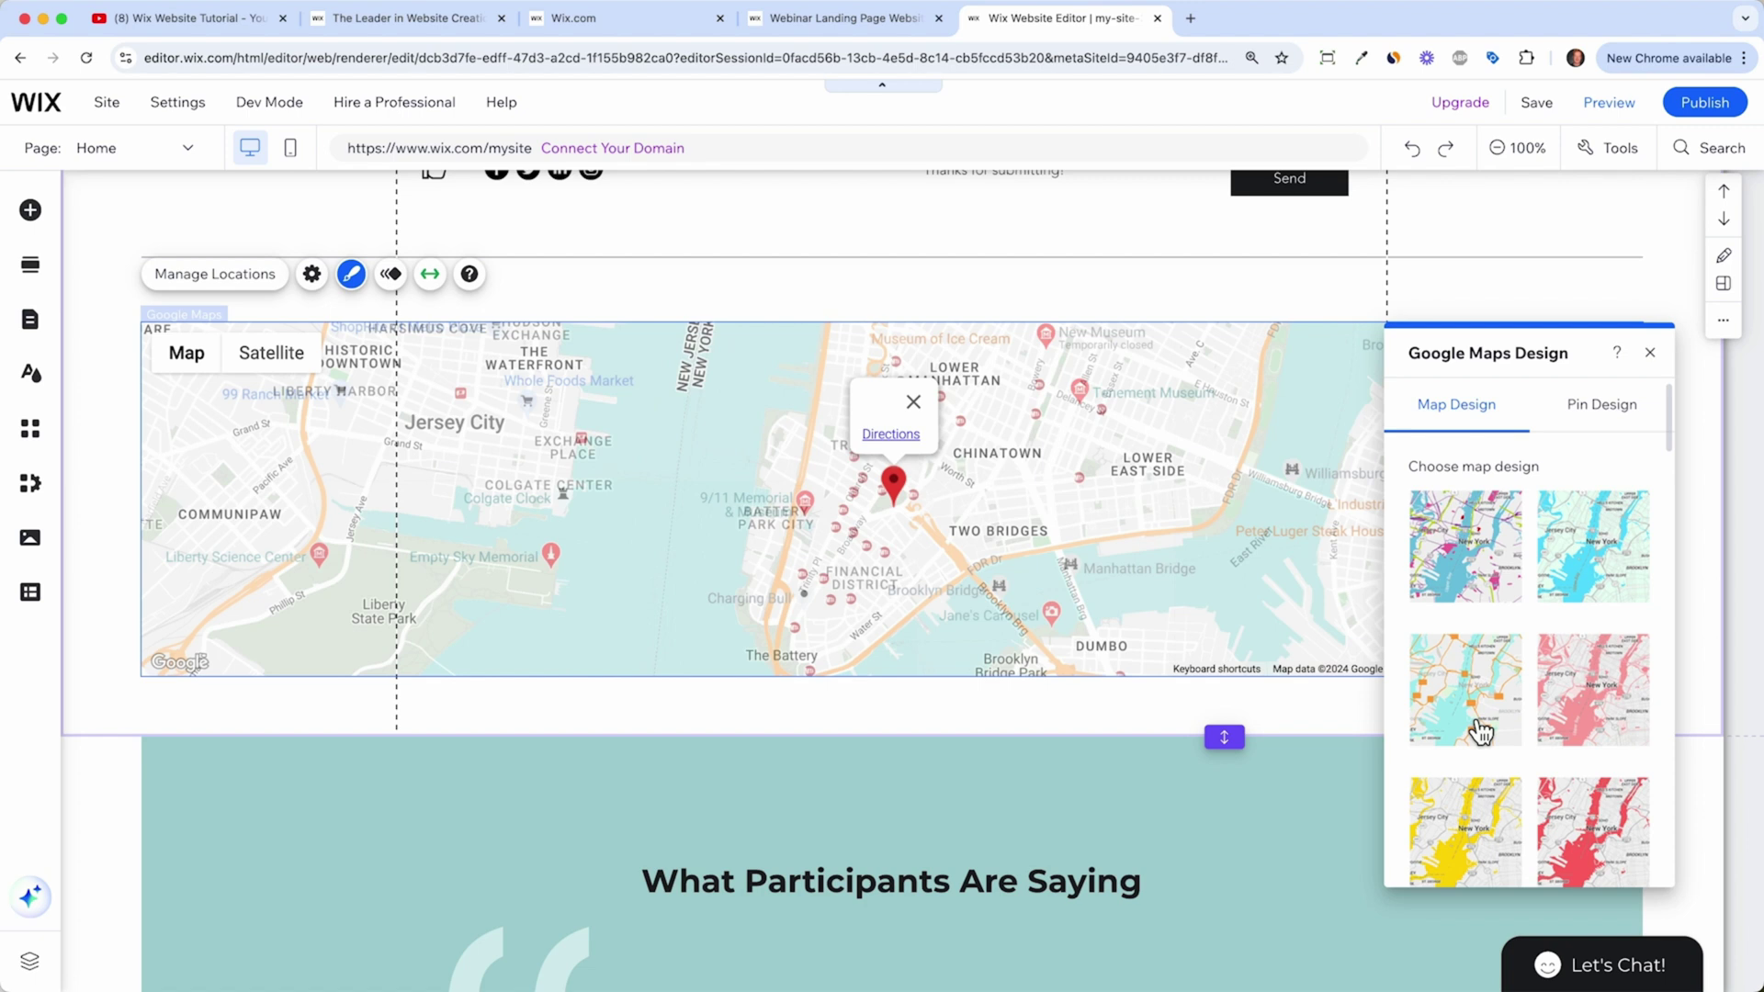
pyautogui.press('Escape')
# Step: Stretch the map taller so it fills most of its section
pyautogui.click(1173, 677)
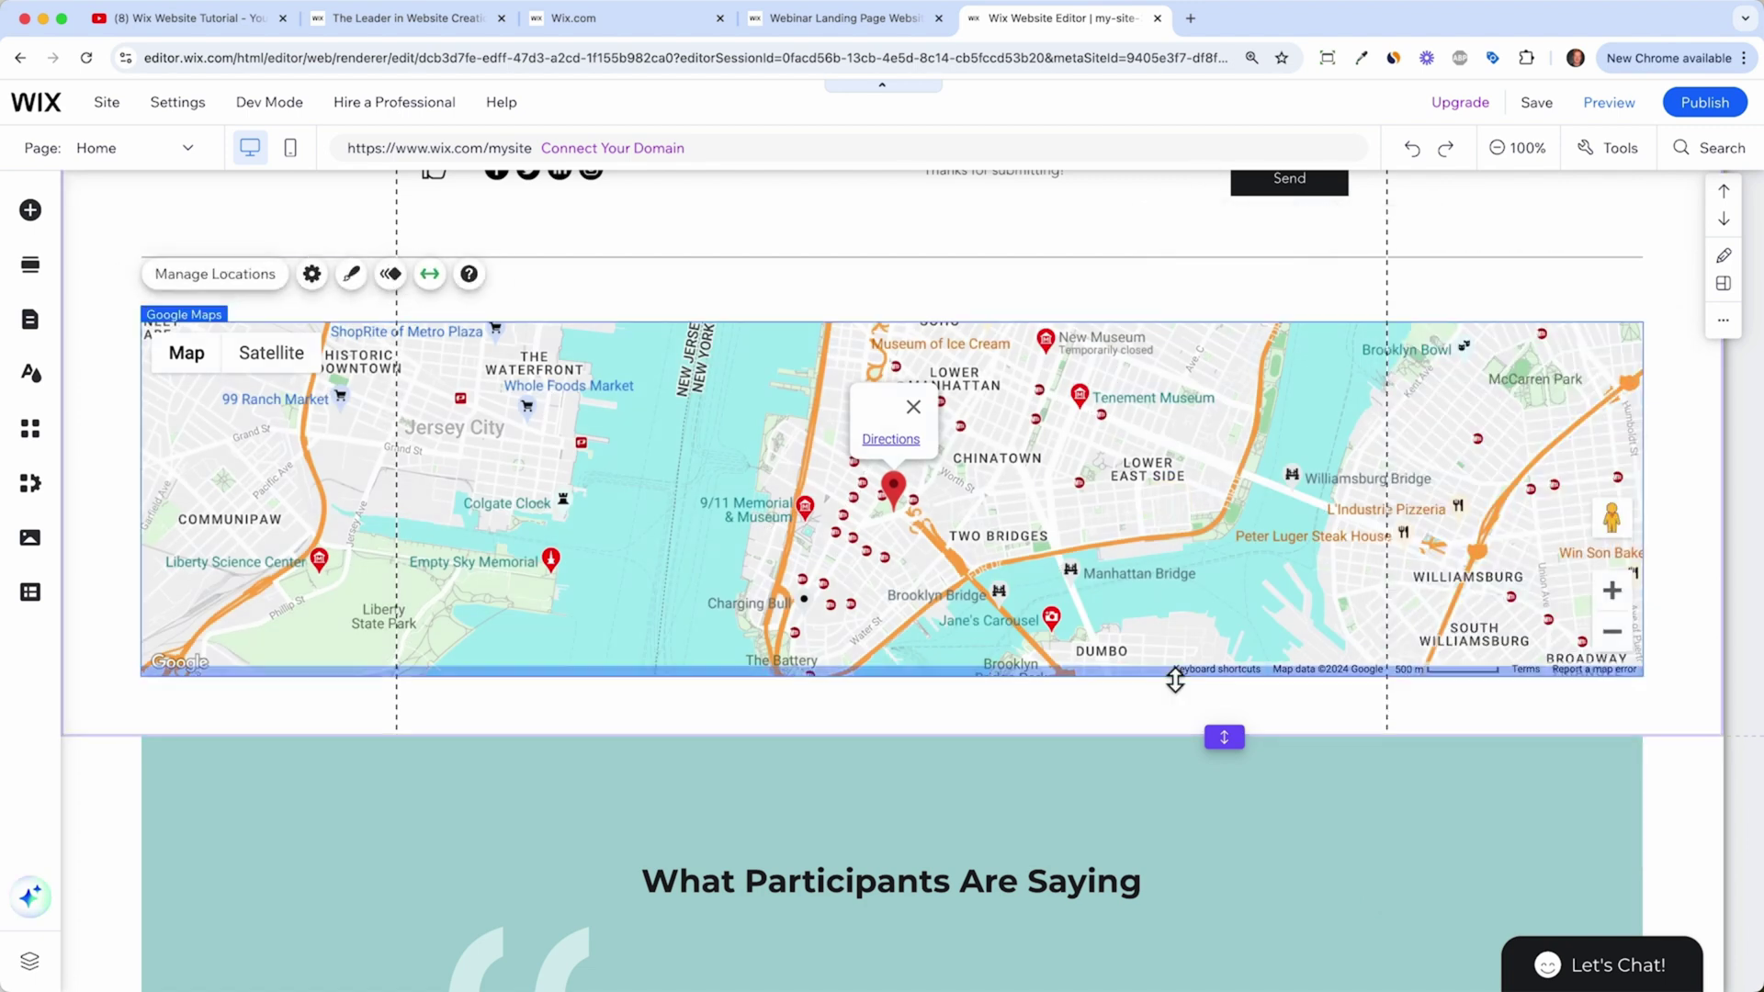
pyautogui.moveTo(1173, 679); pyautogui.dragTo(1189, 846)
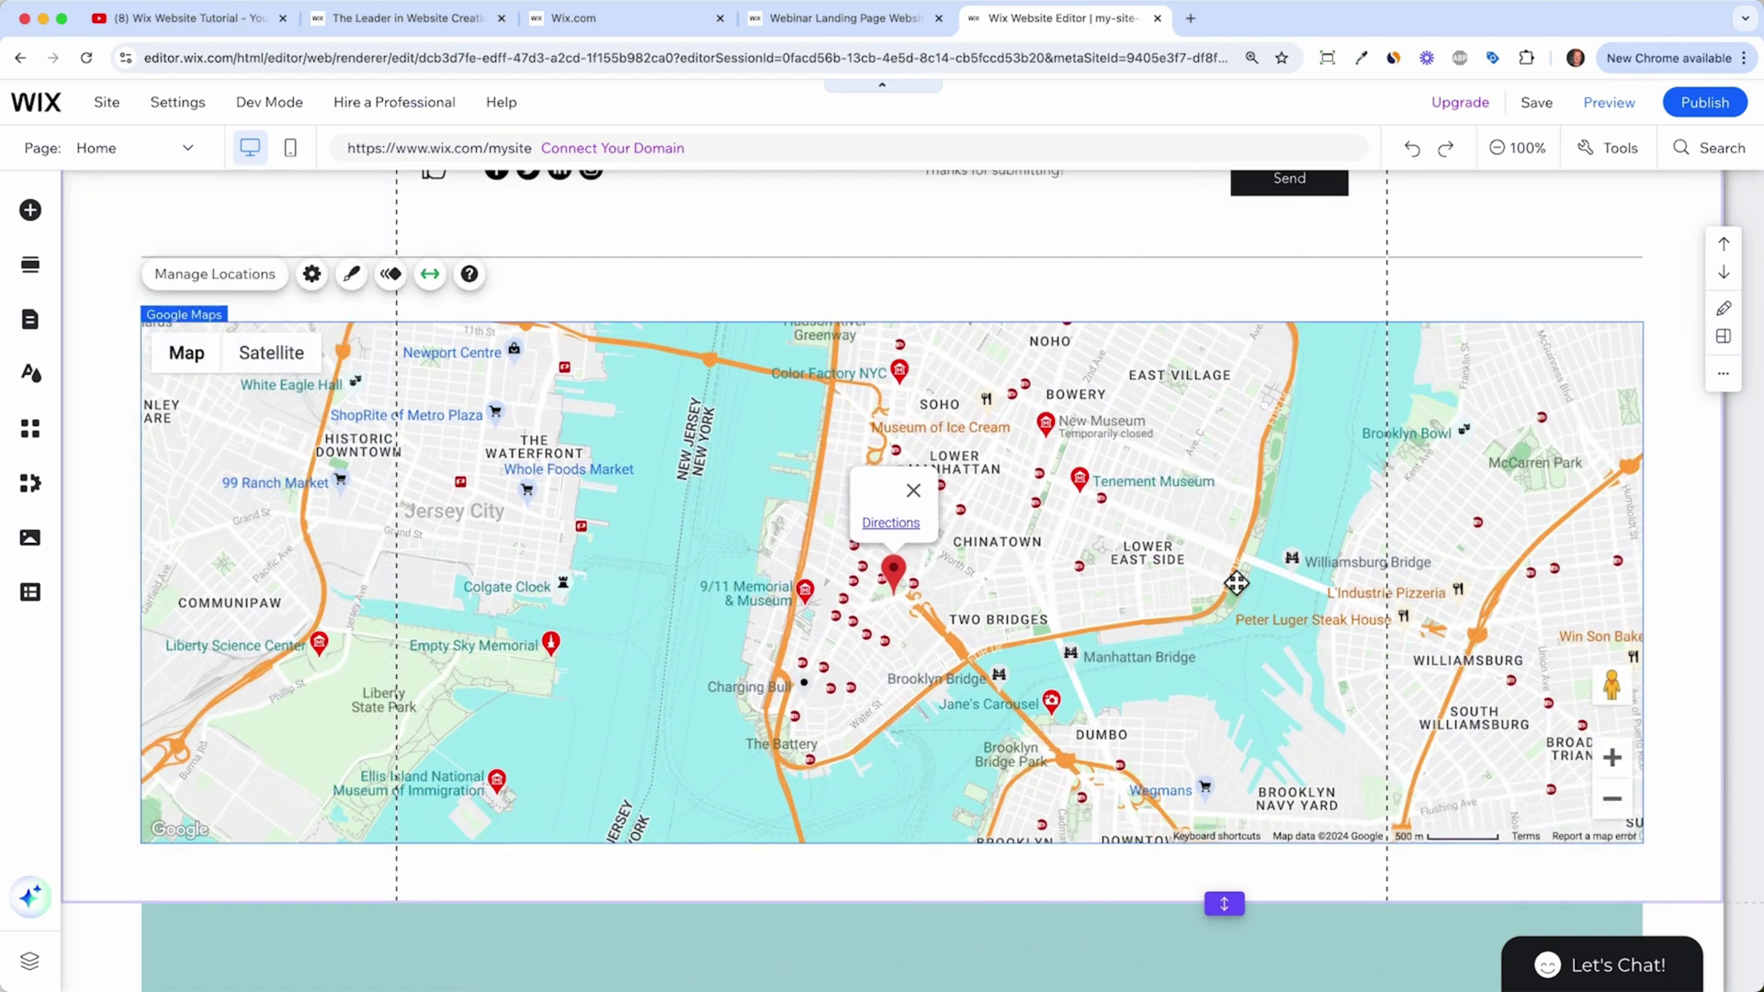
pyautogui.scroll(20, 1207, 443)
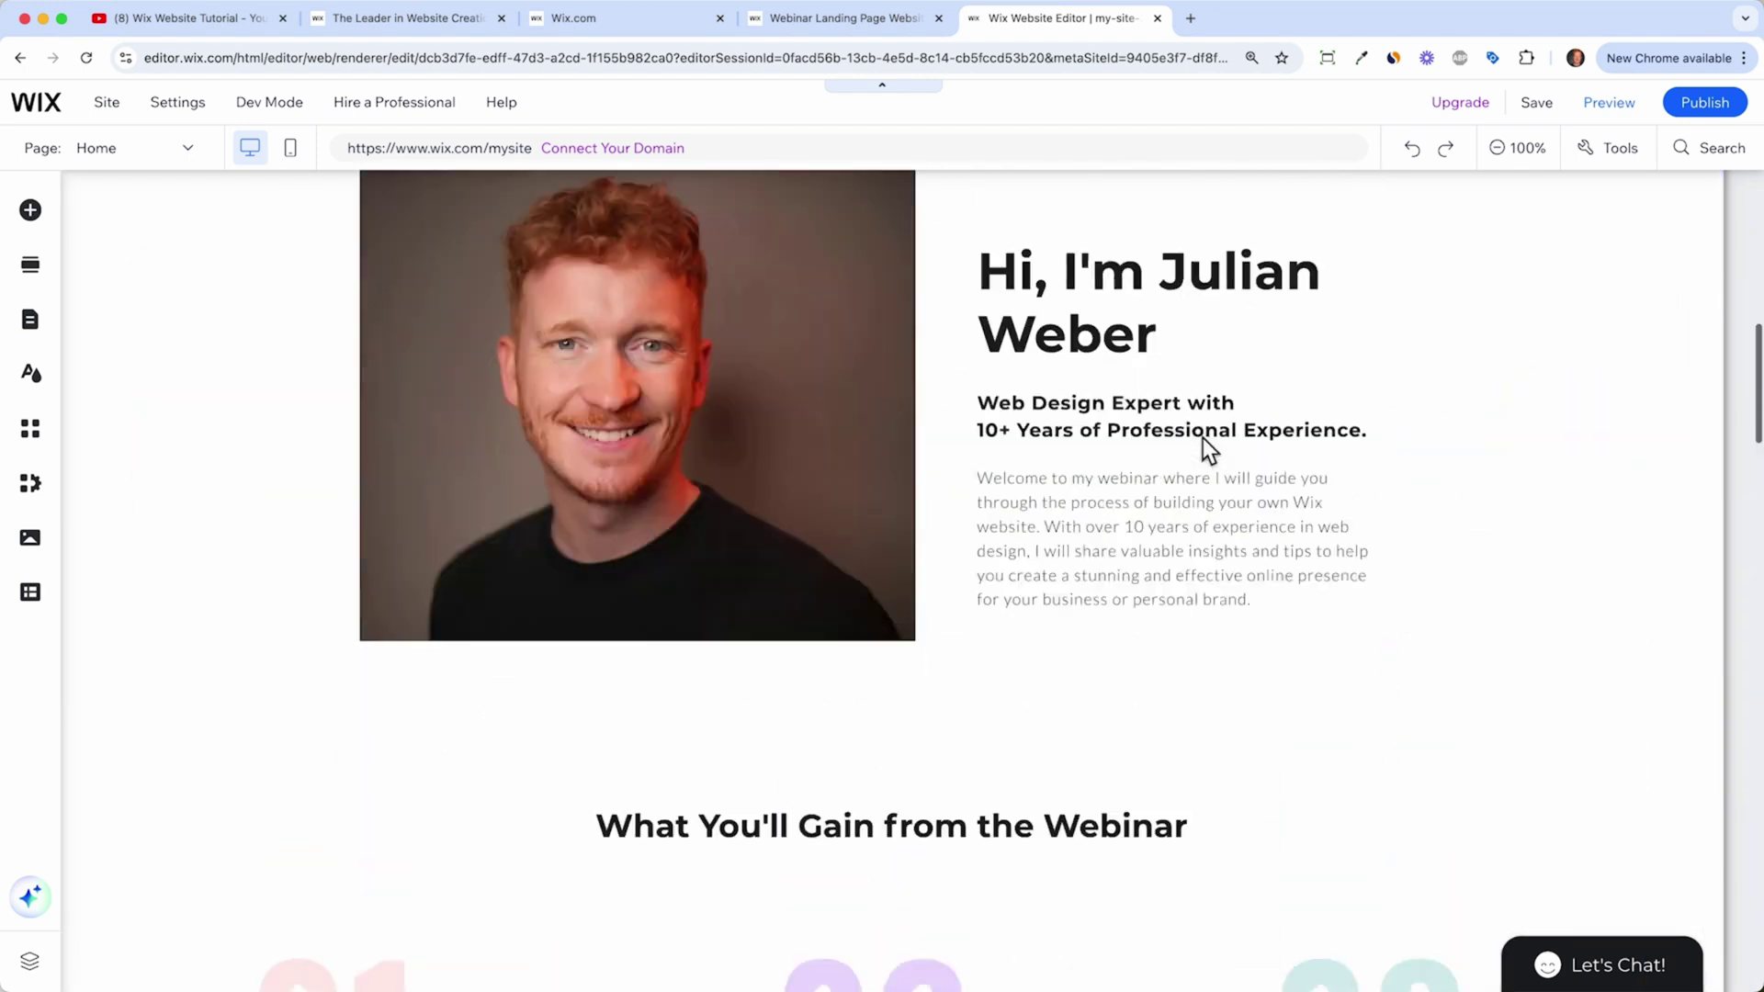
pyautogui.scroll(-2, 547, 503)
pyautogui.scroll(-20, 547, 503)
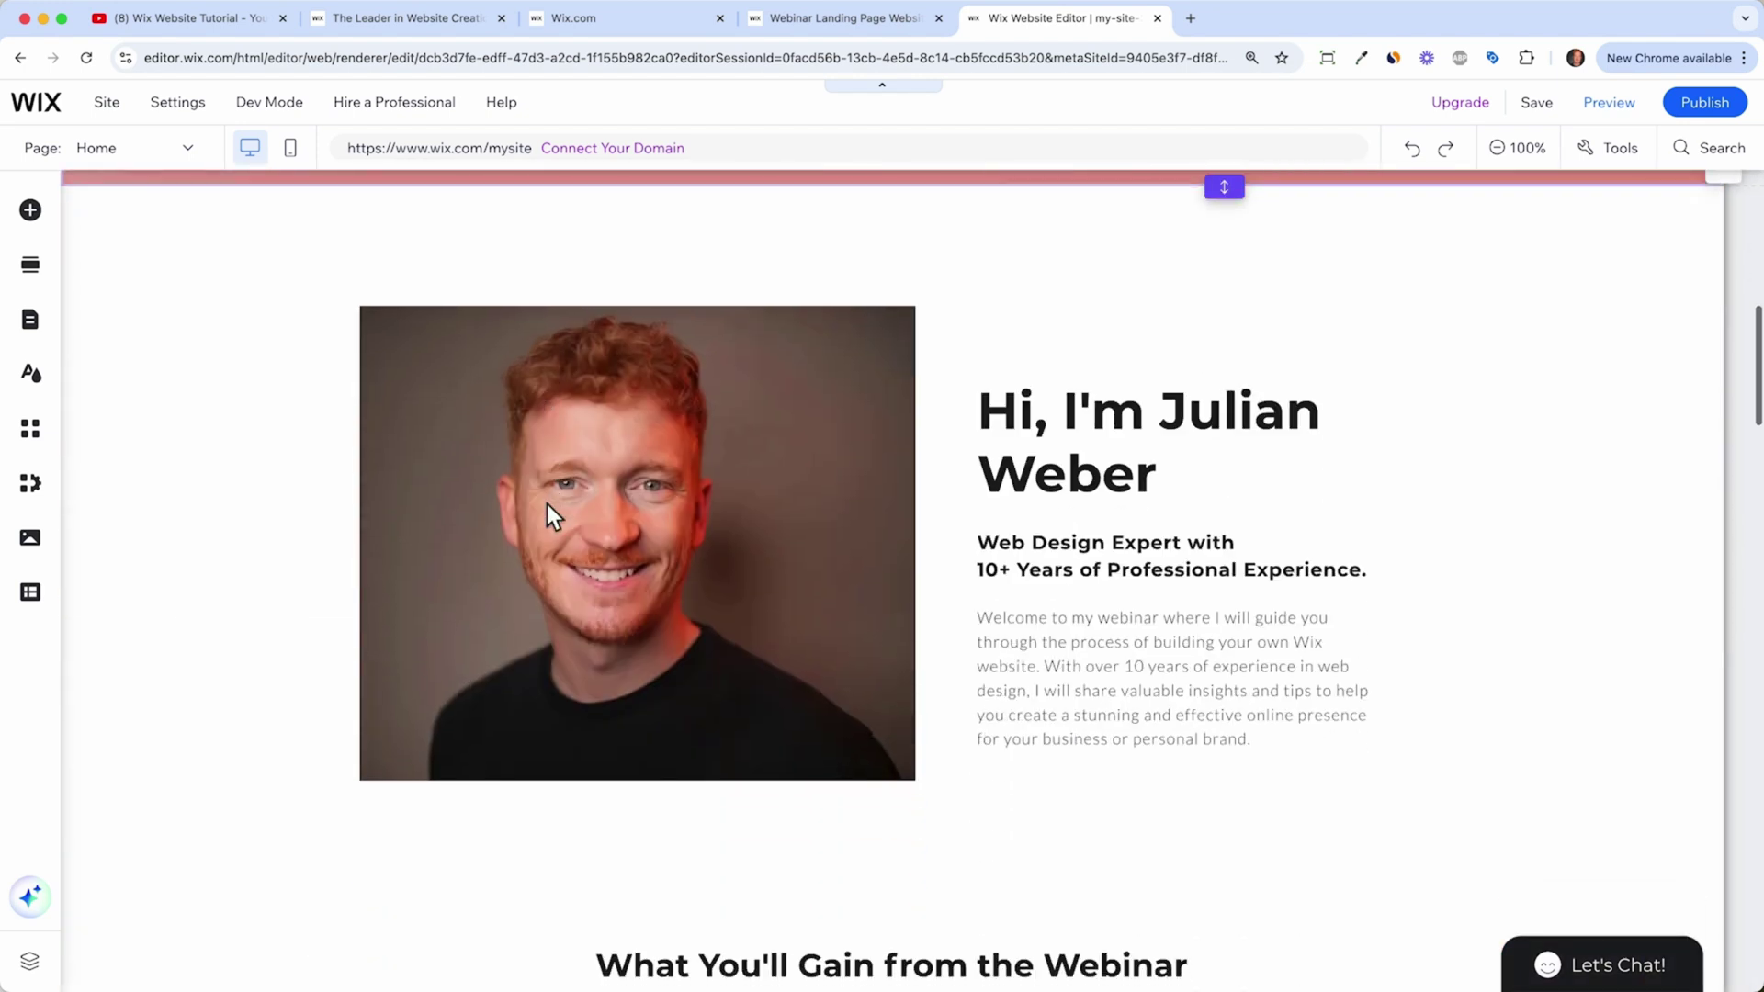
pyautogui.scroll(-1, 552, 508)
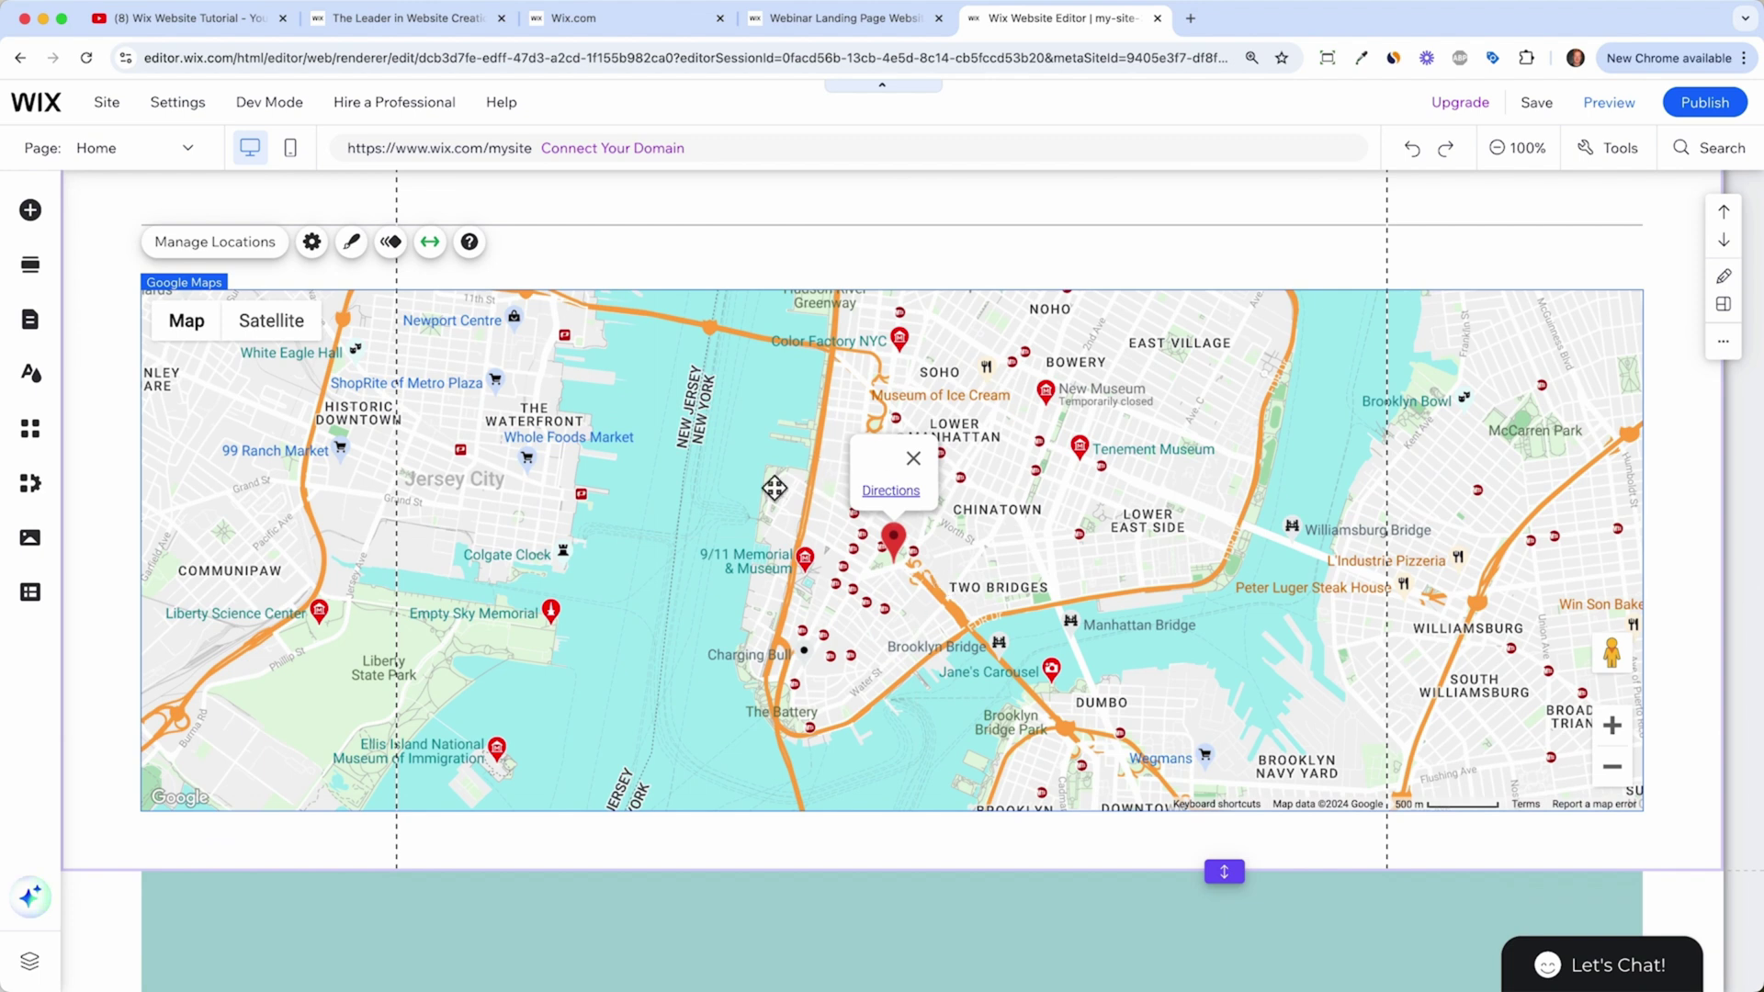
pyautogui.scroll(3, 1032, 541)
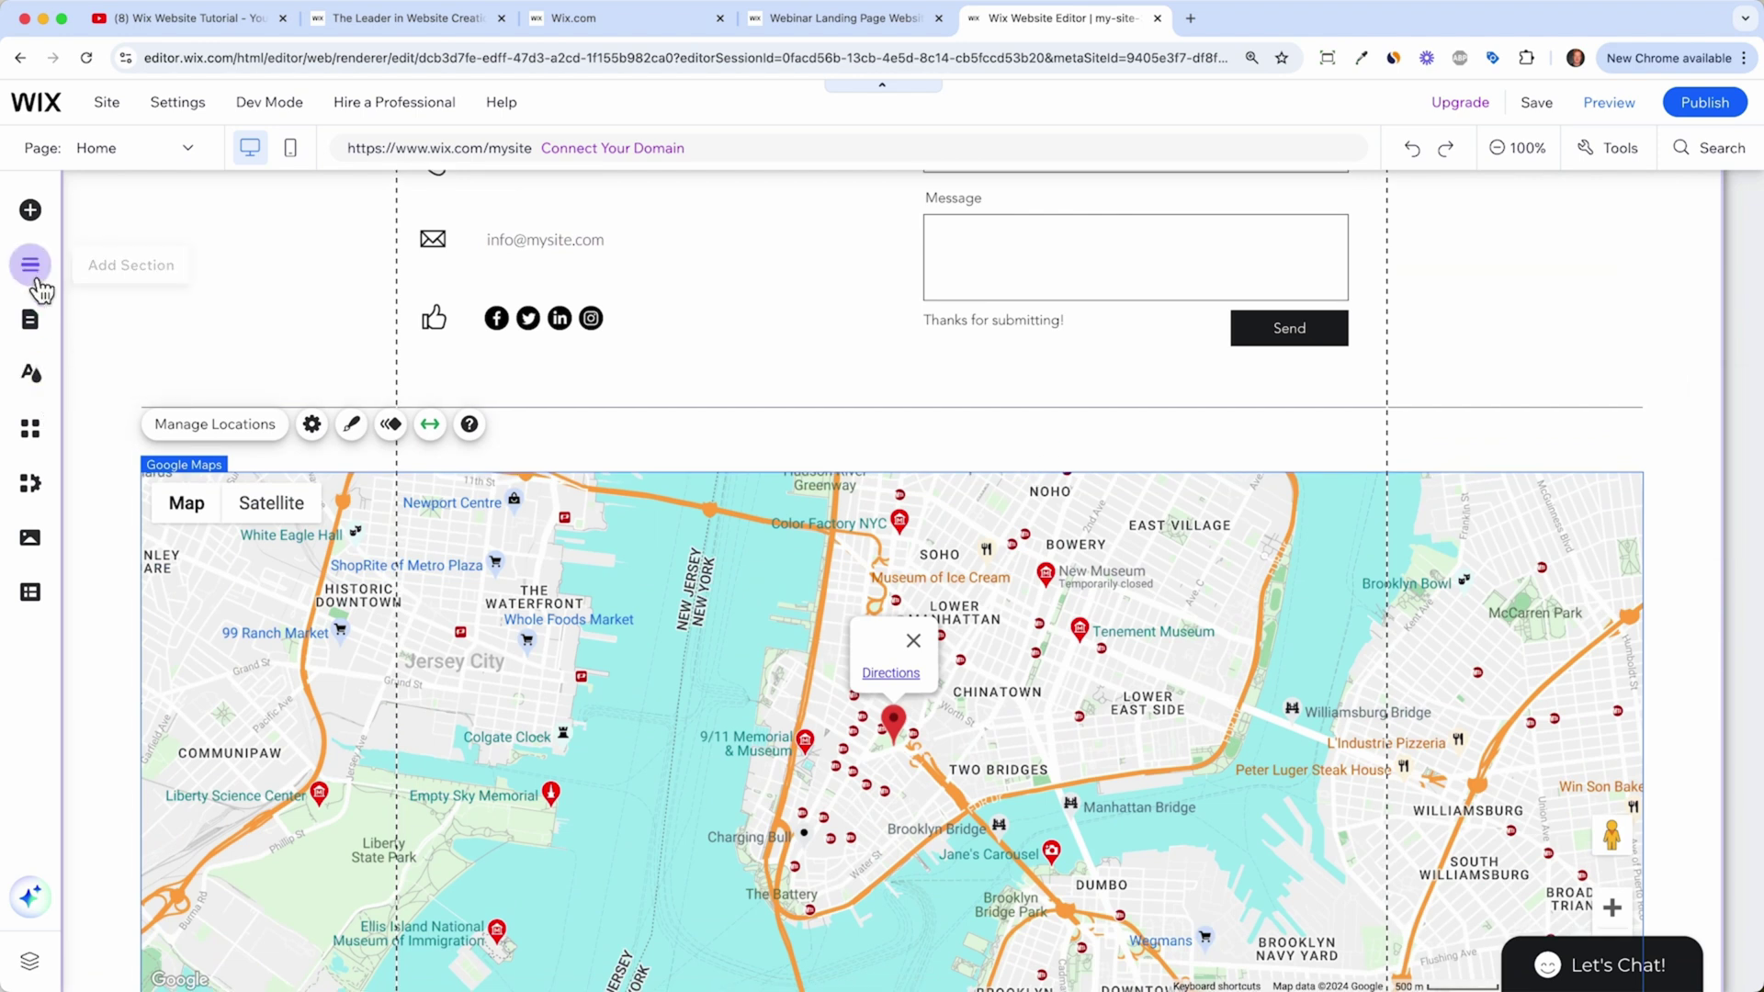
# Step: Duplicate the Home page from the Site Pages and Menu panel
pyautogui.click(32, 267)
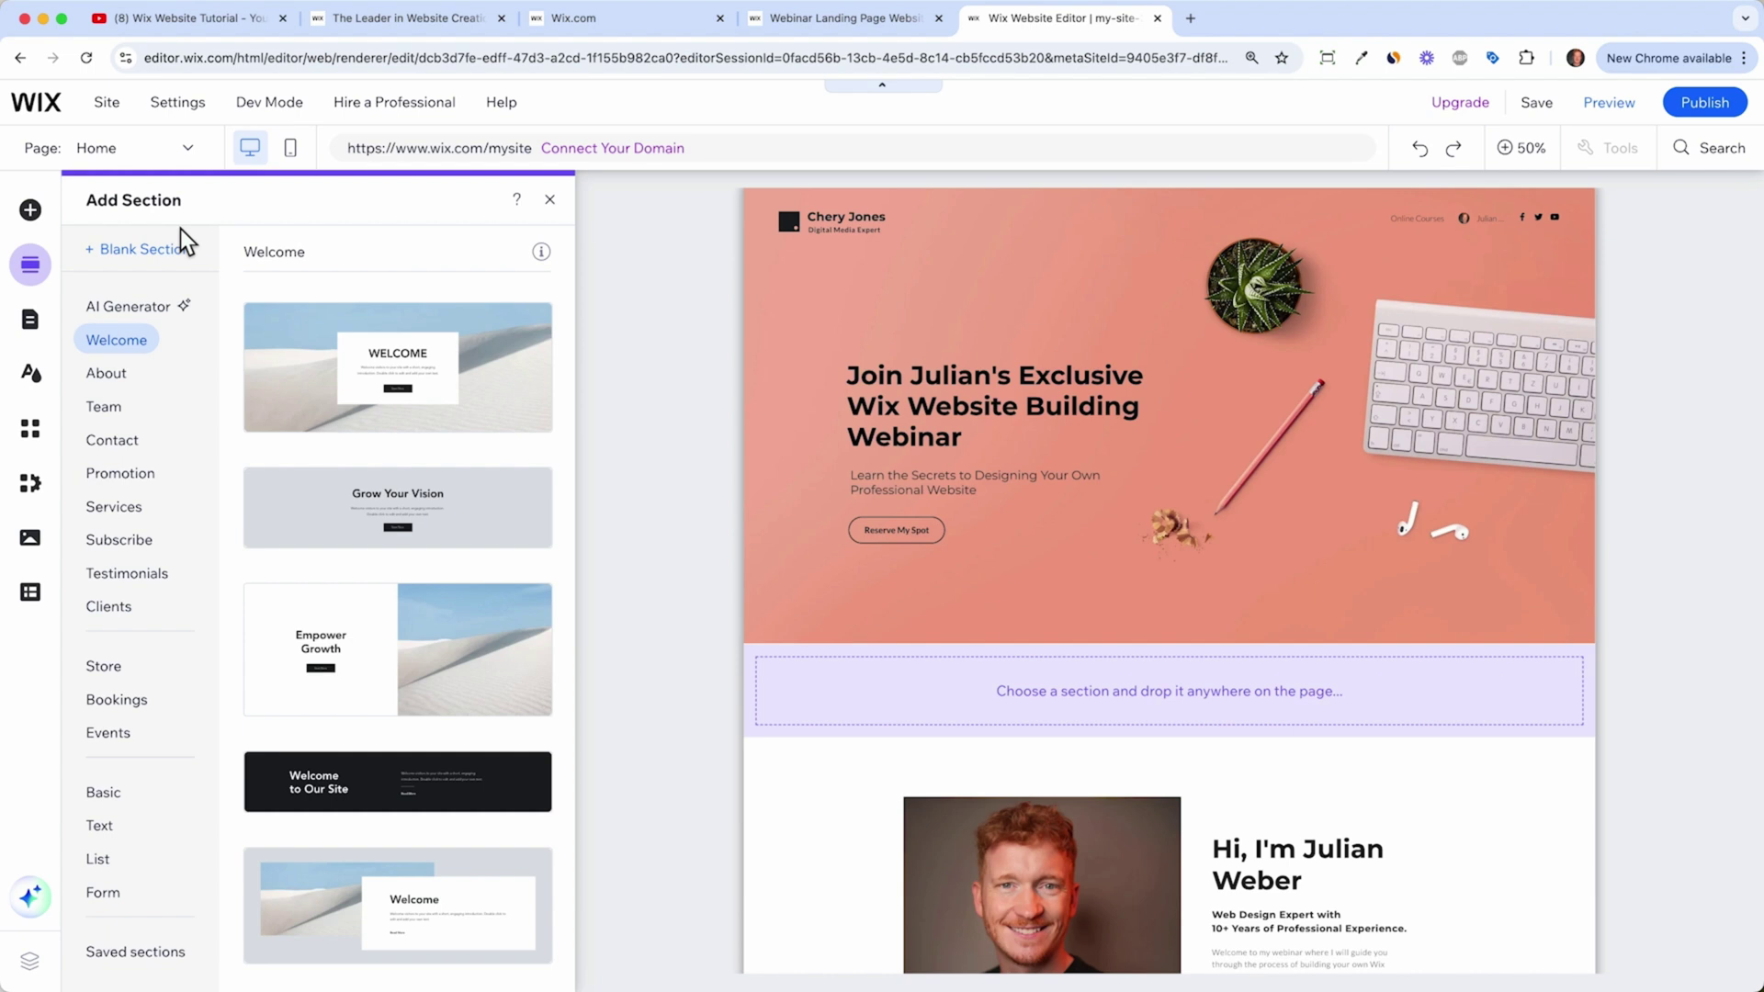
pyautogui.click(57, 339)
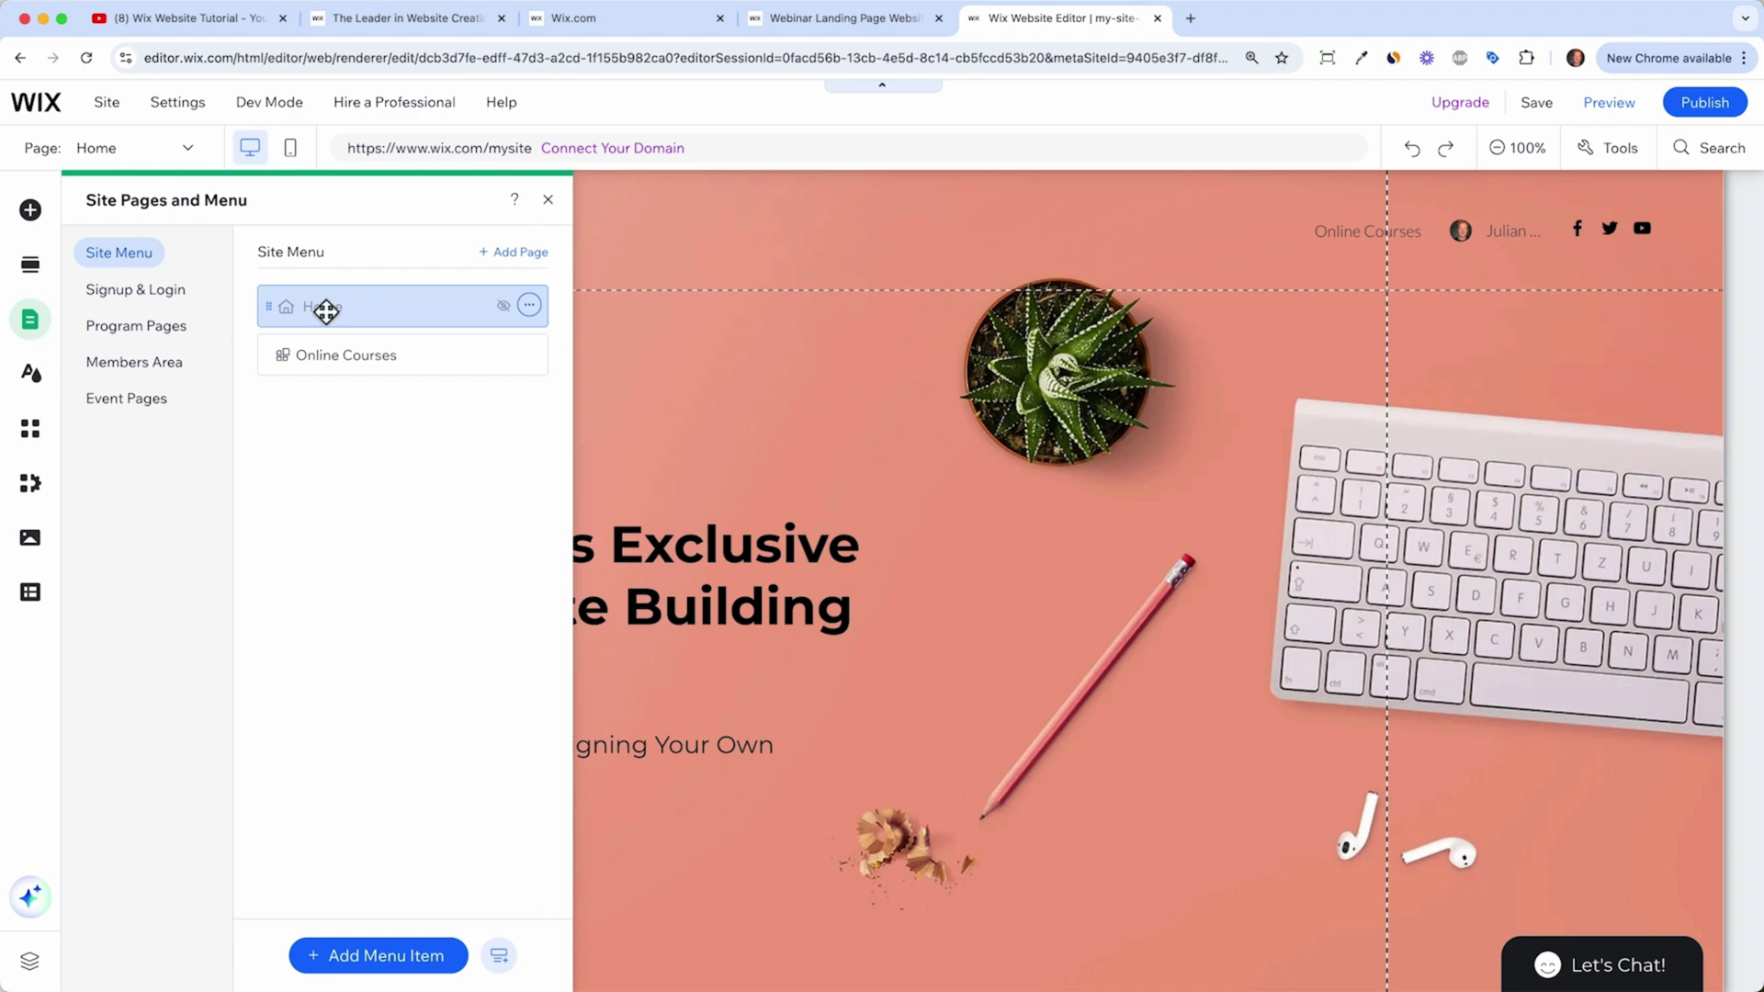
pyautogui.click(410, 953)
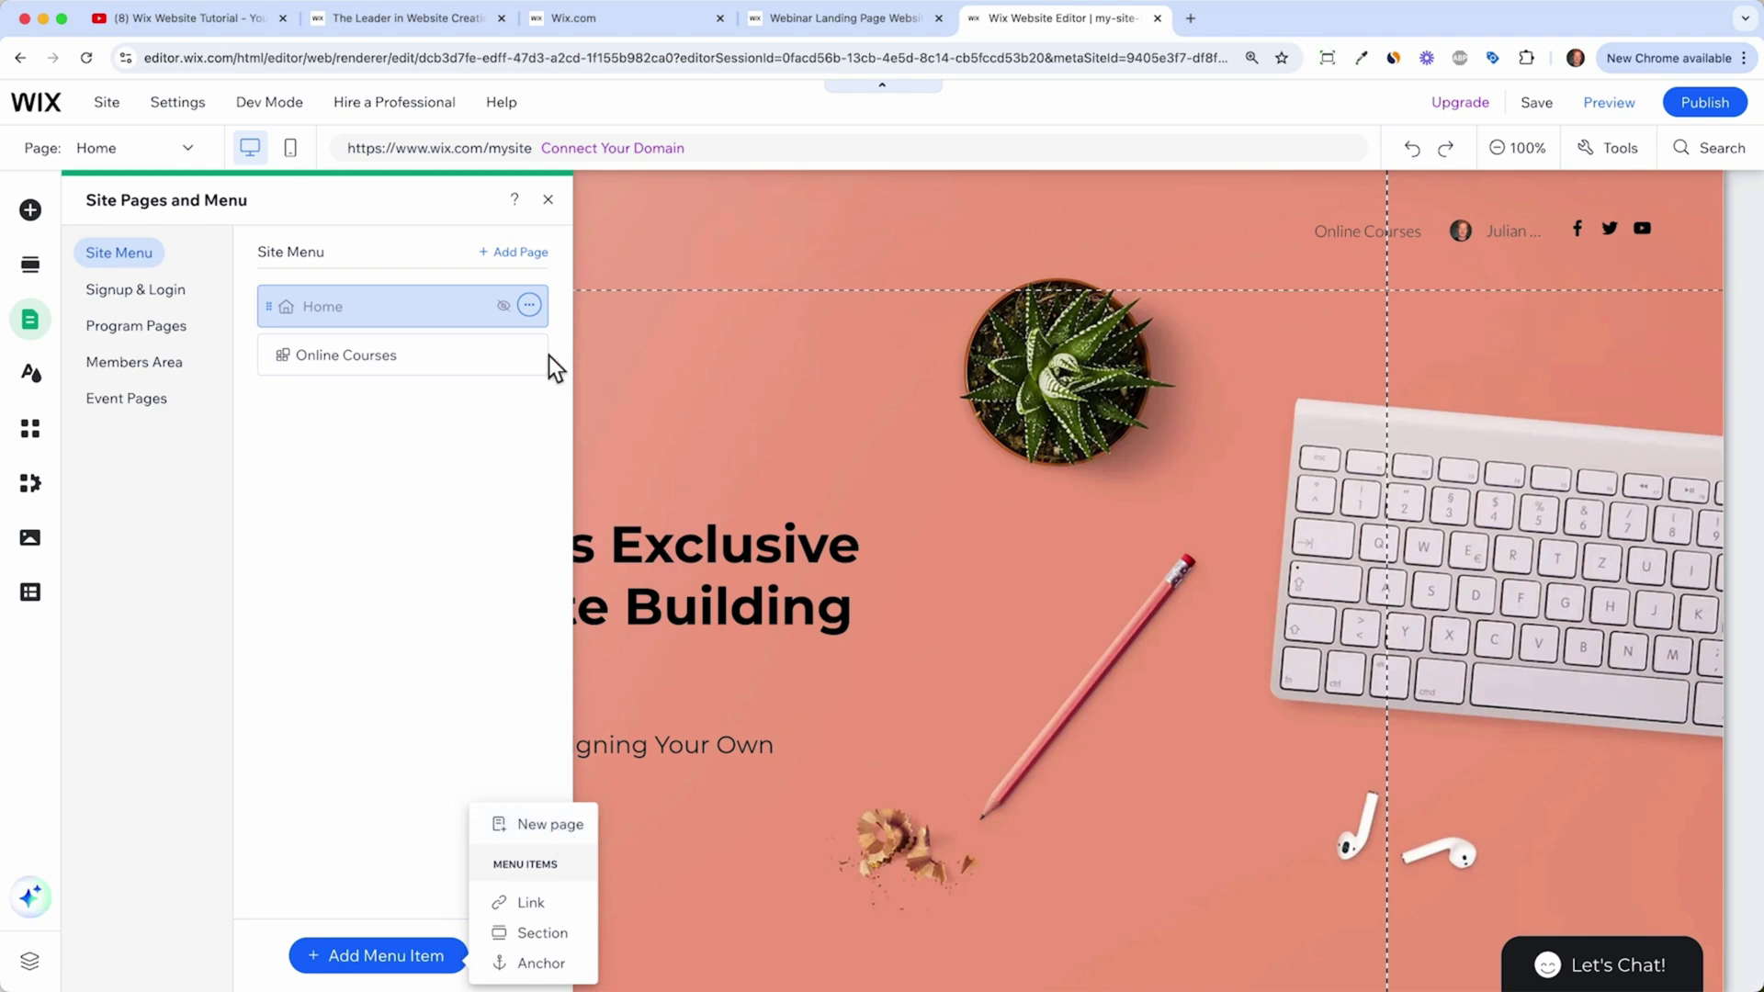
pyautogui.click(531, 308)
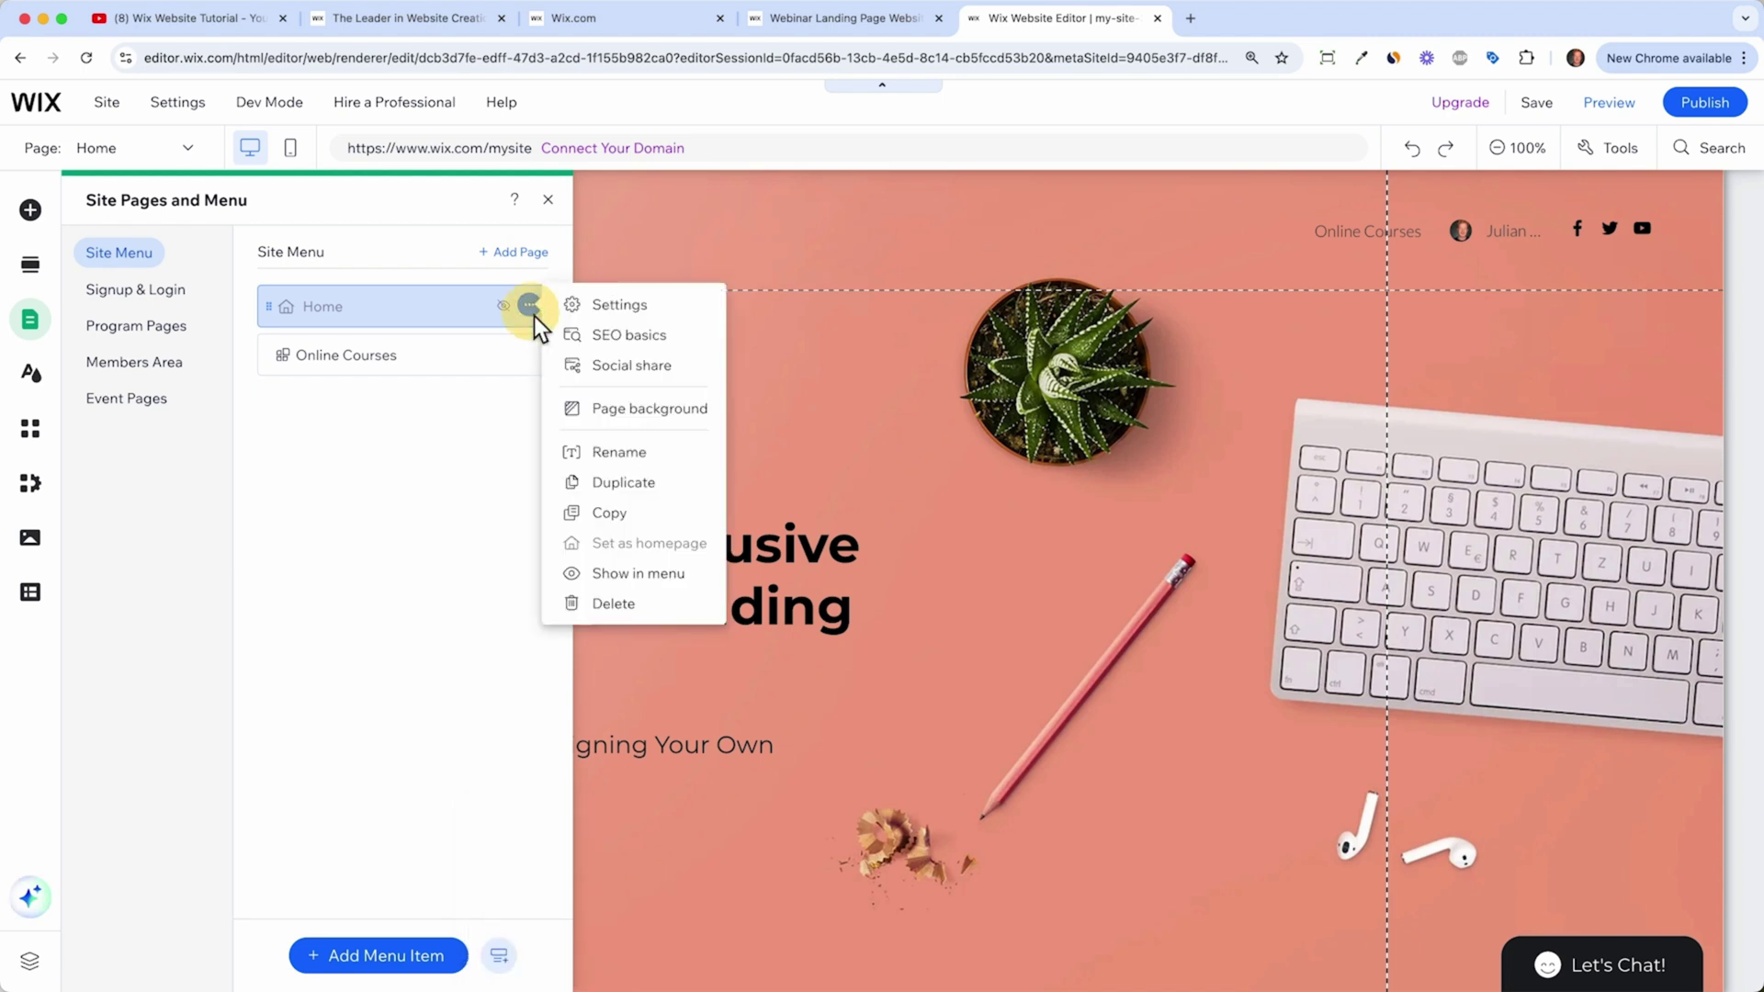
pyautogui.click(531, 310)
pyautogui.click(634, 485)
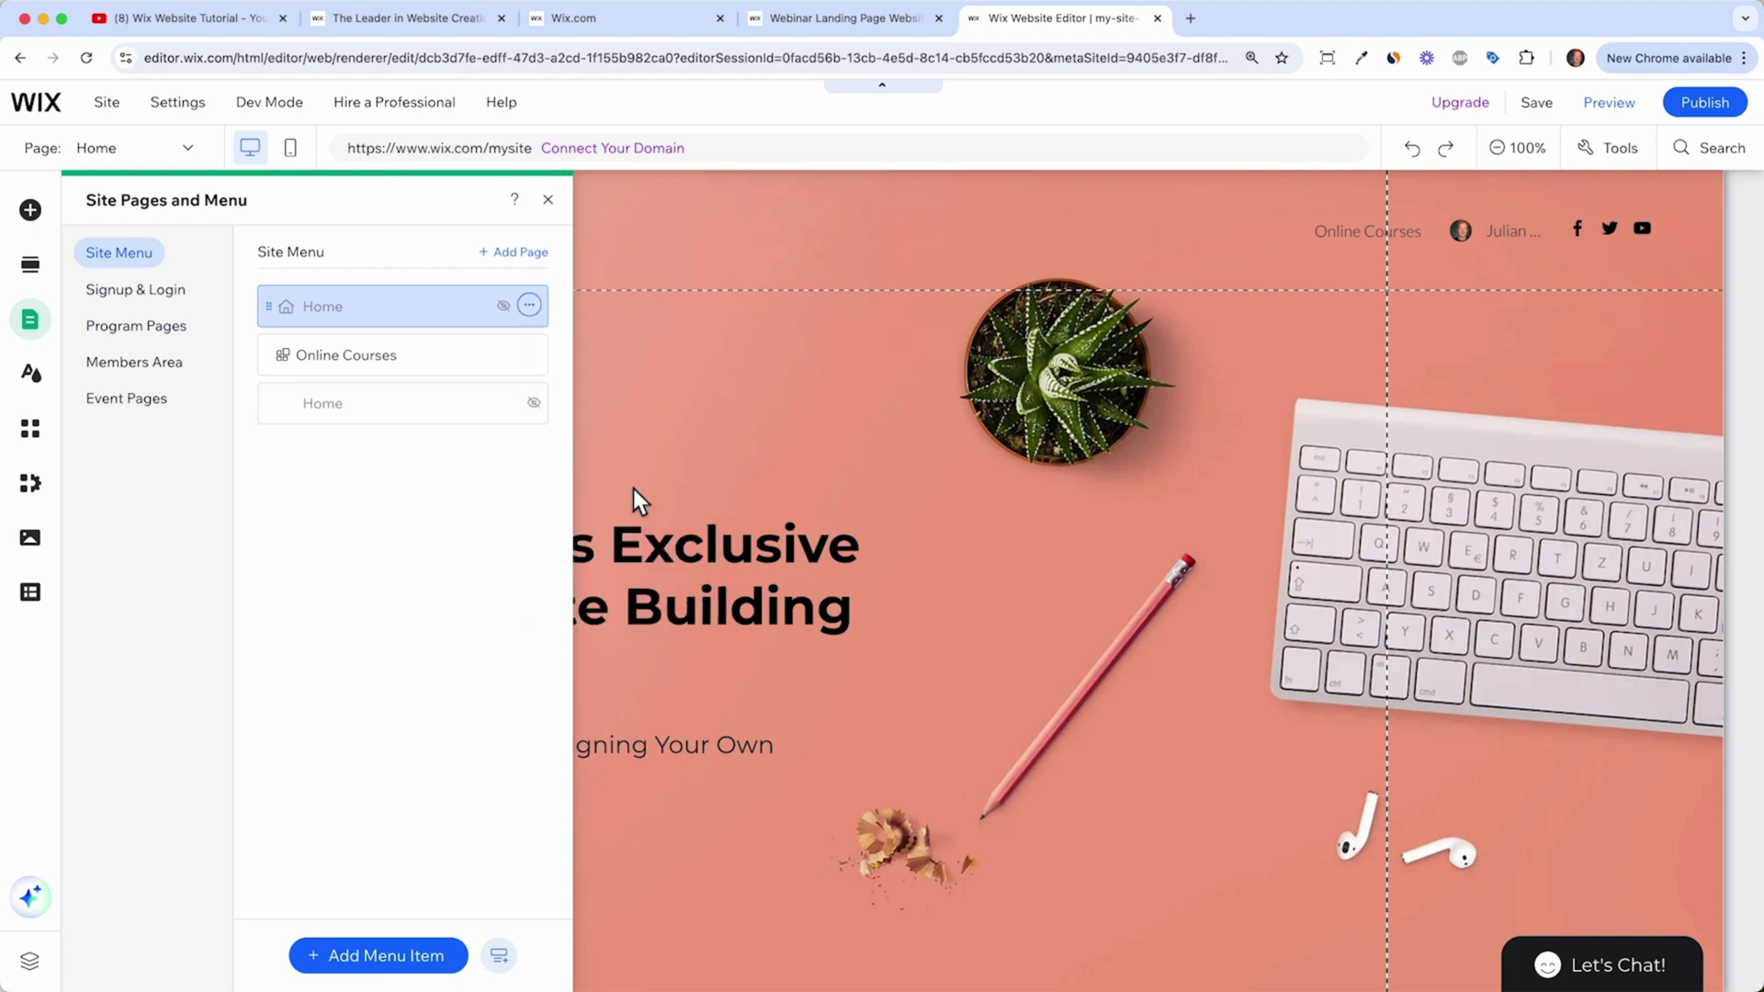
# Step: Name the copy Home 2, briefly show it in the menu, then hide it
pyautogui.write('Home 2')
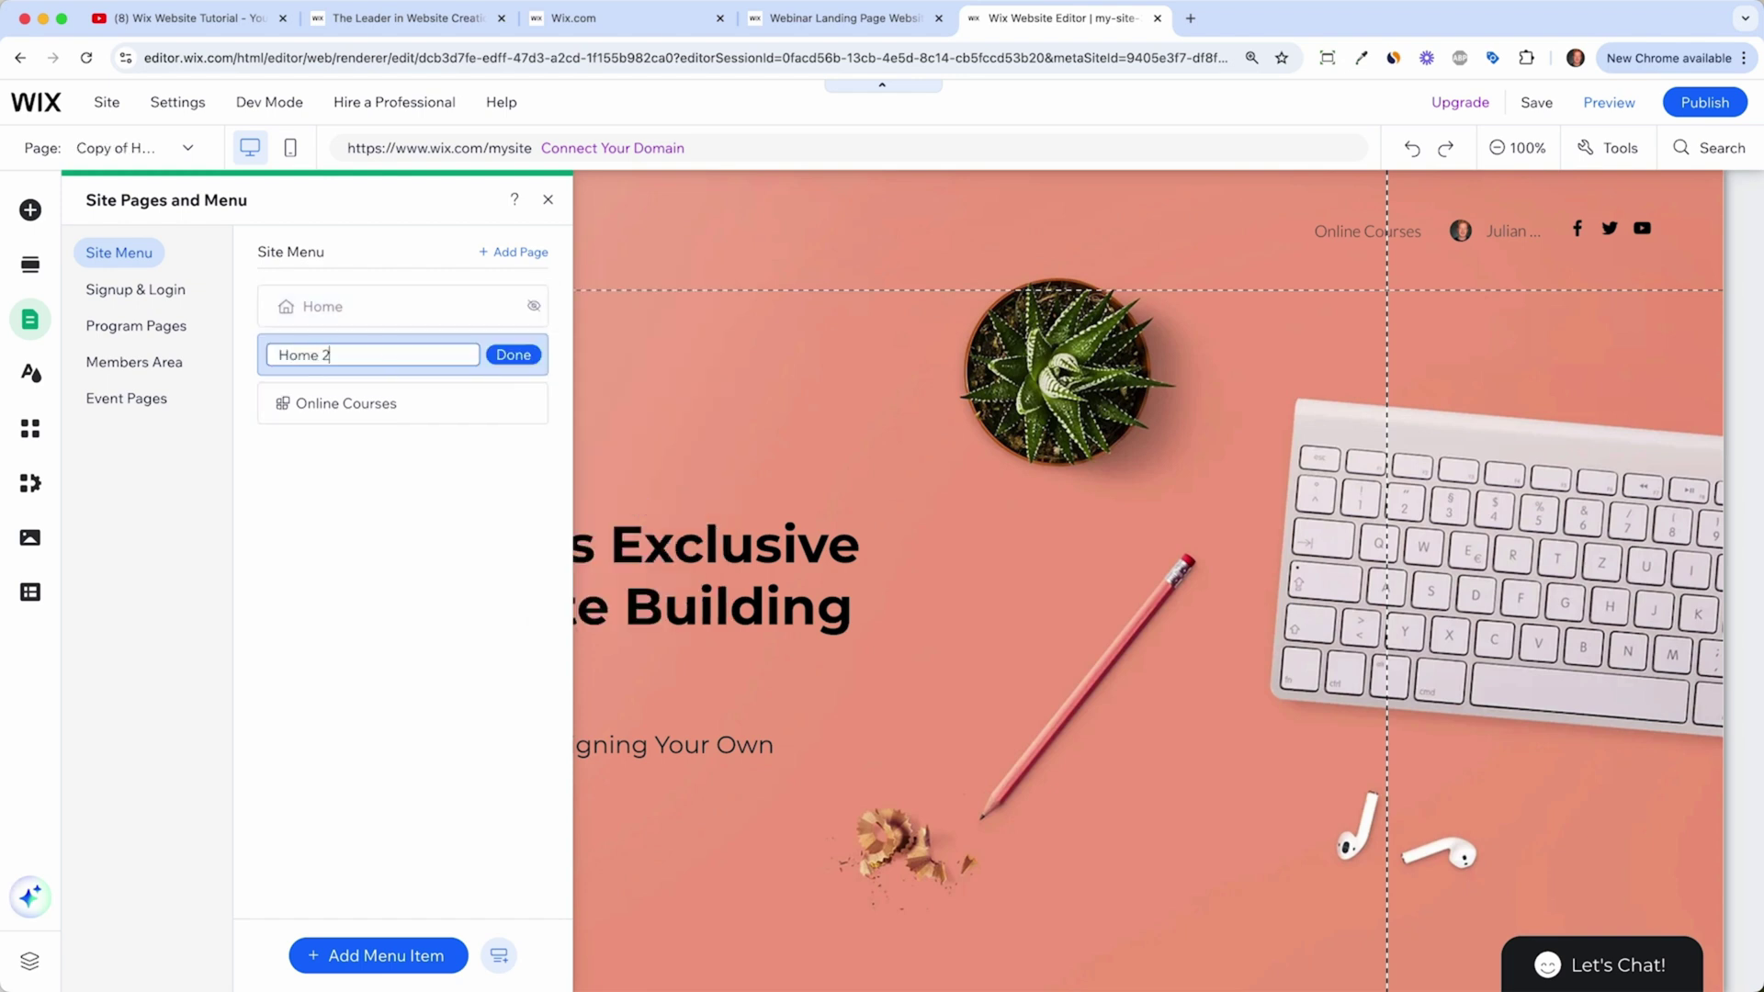
pyautogui.click(514, 360)
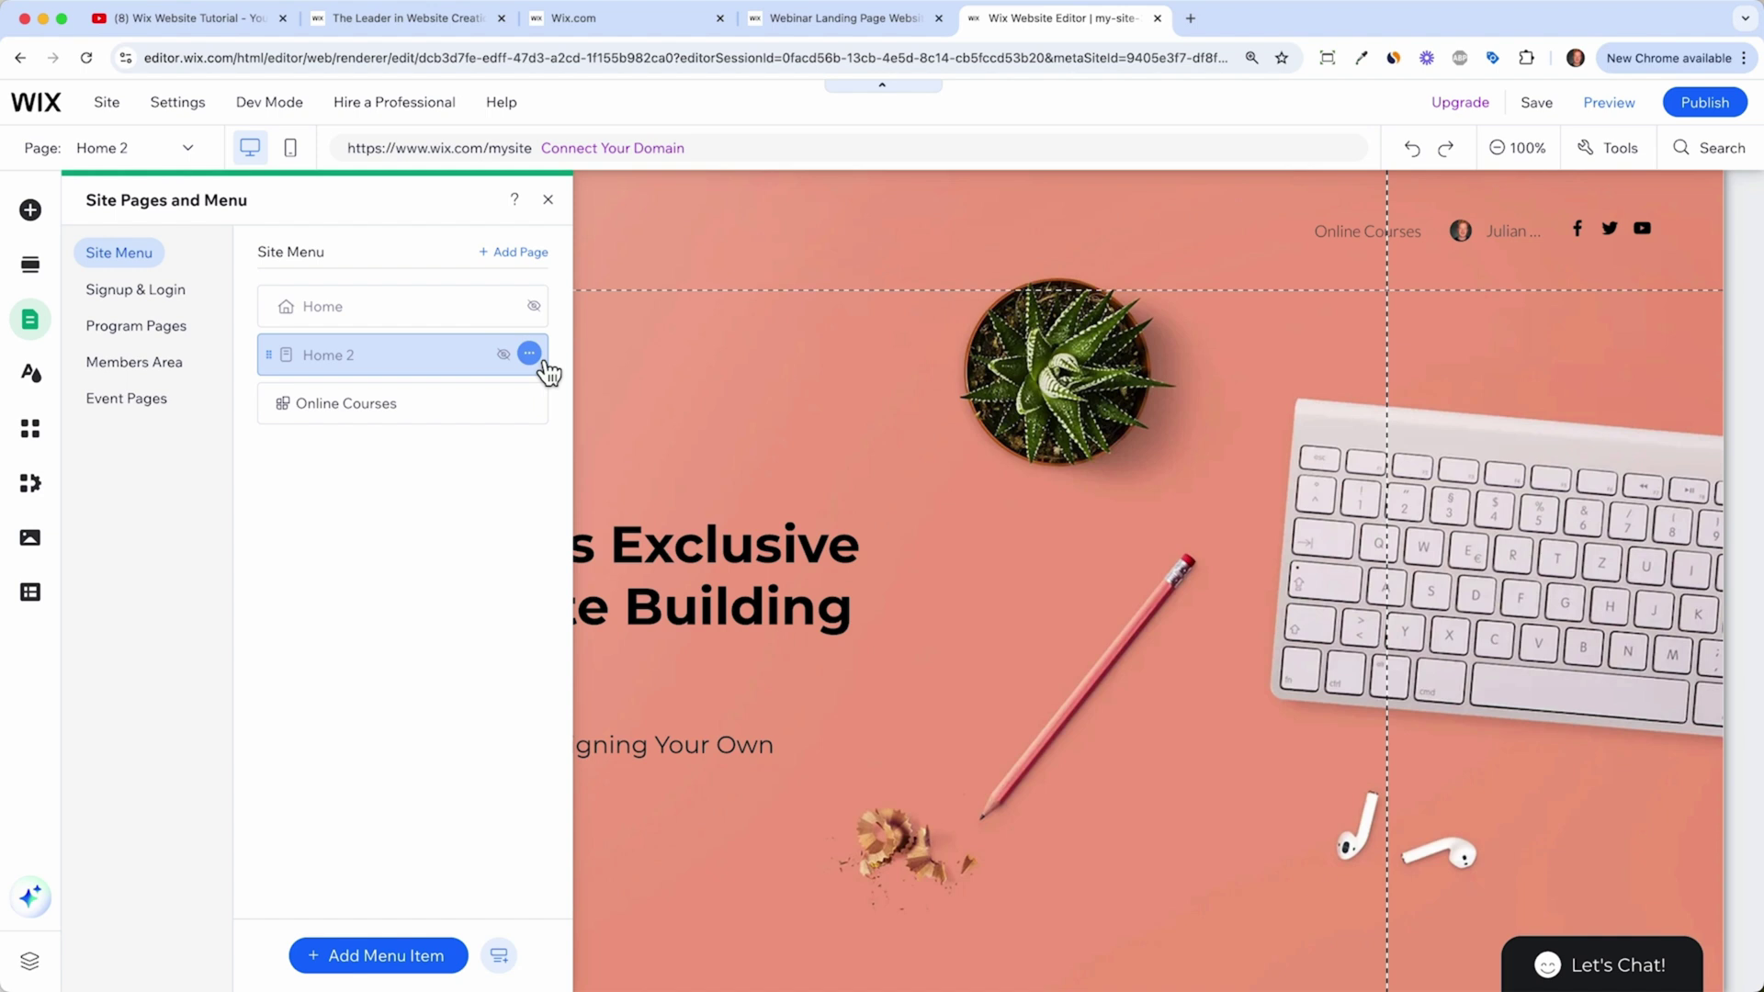
pyautogui.click(540, 359)
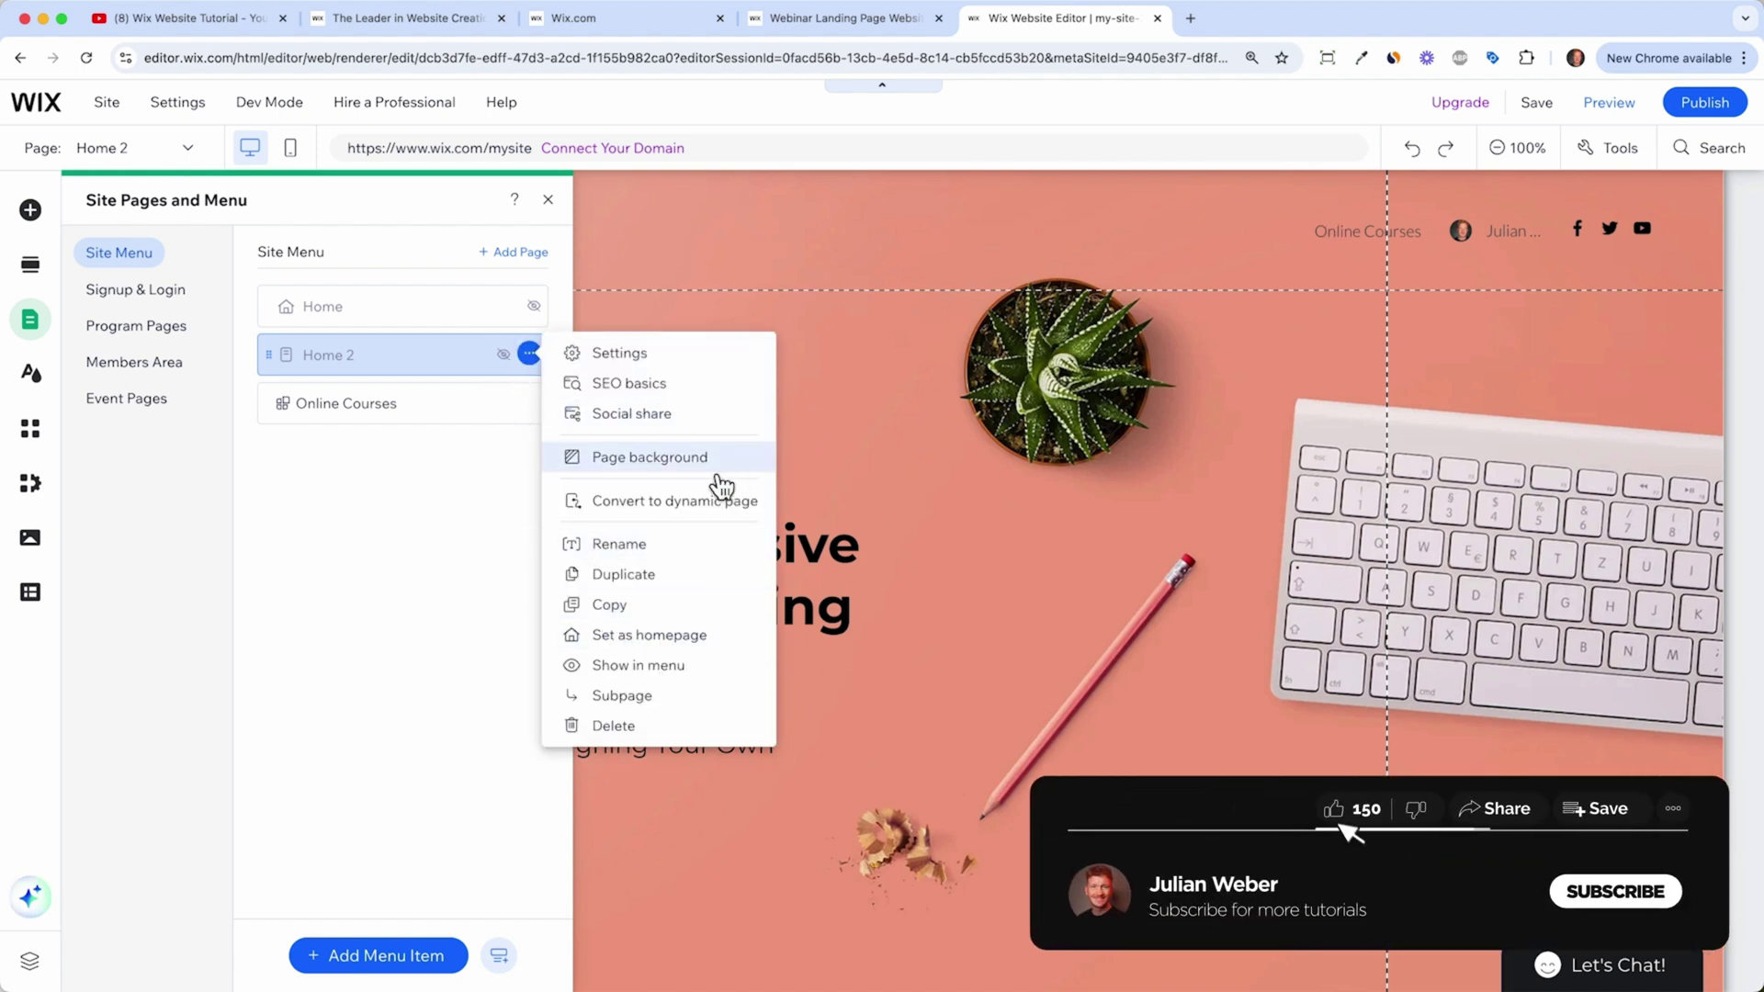
pyautogui.click(645, 665)
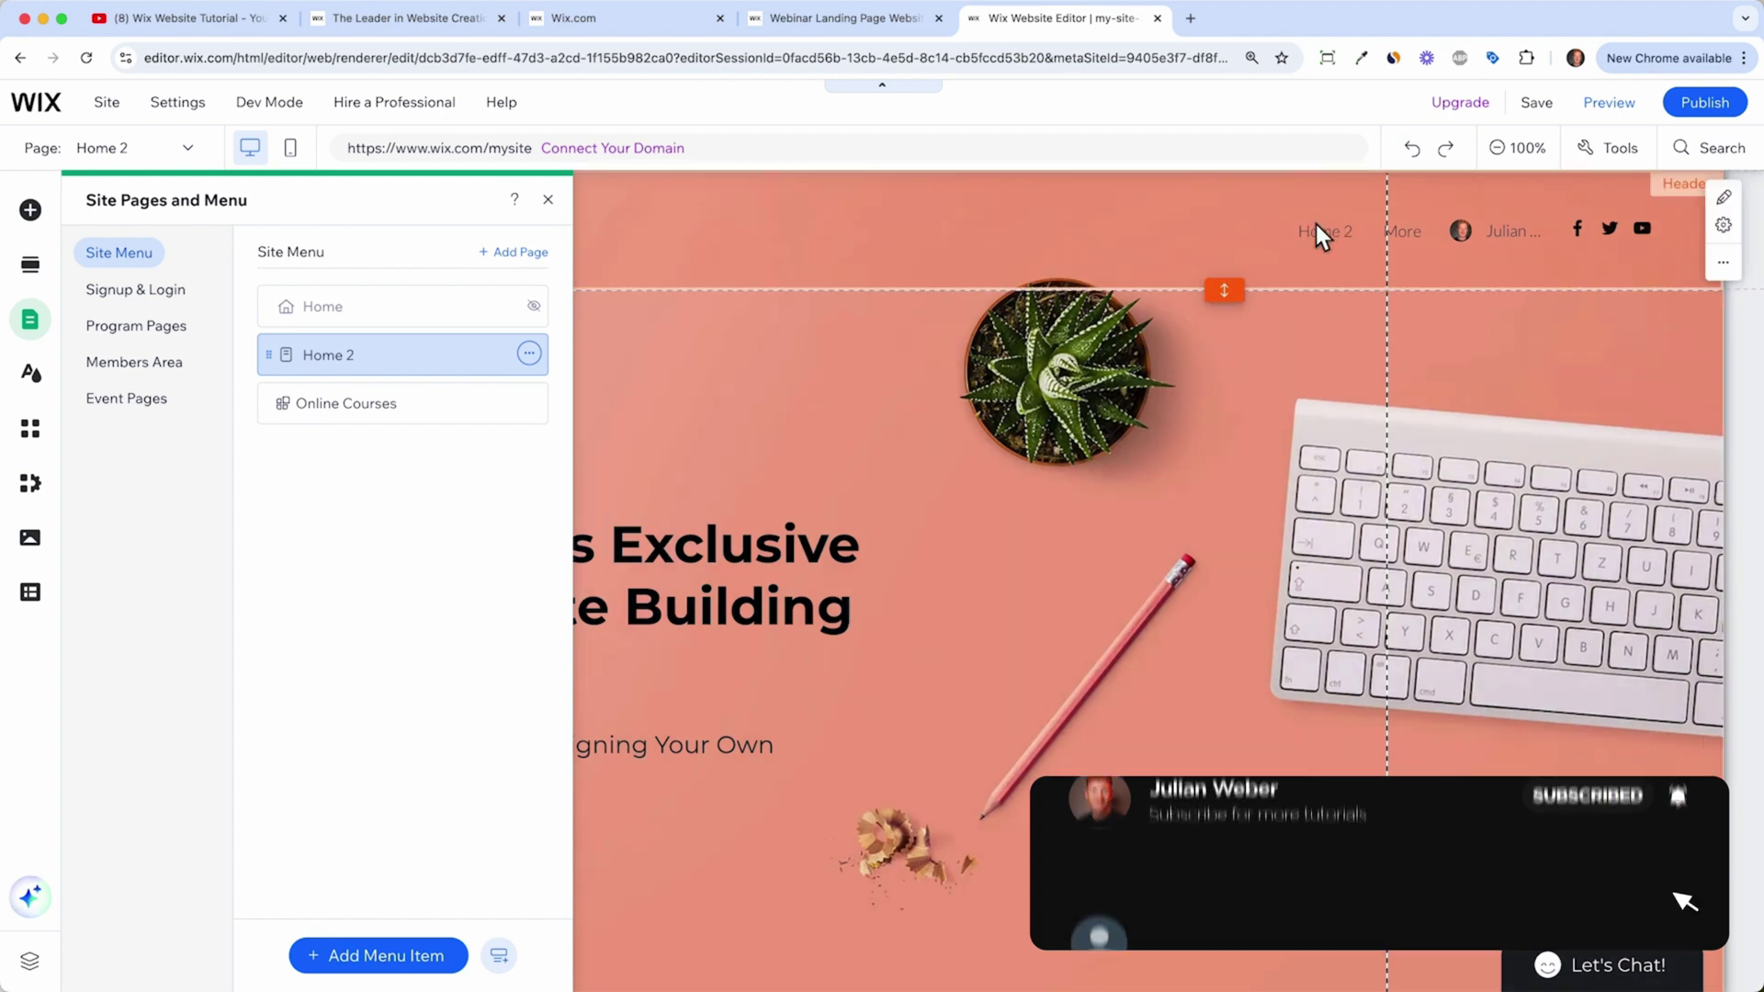
pyautogui.click(530, 354)
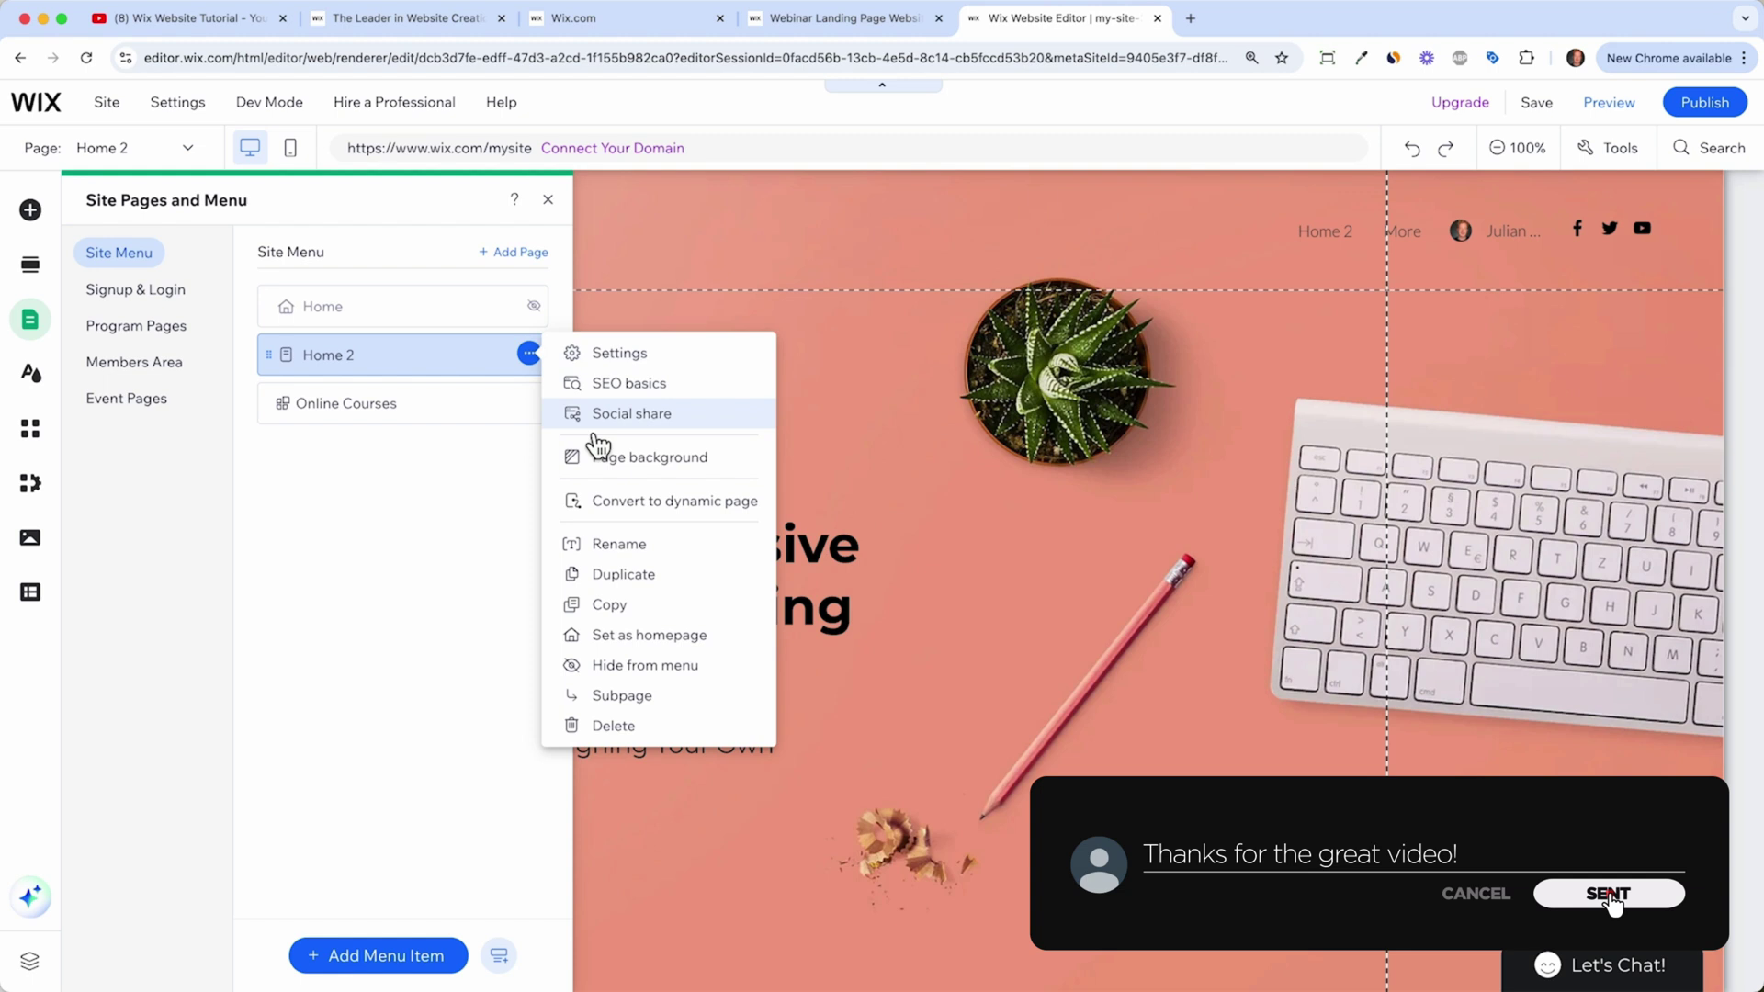
pyautogui.click(635, 667)
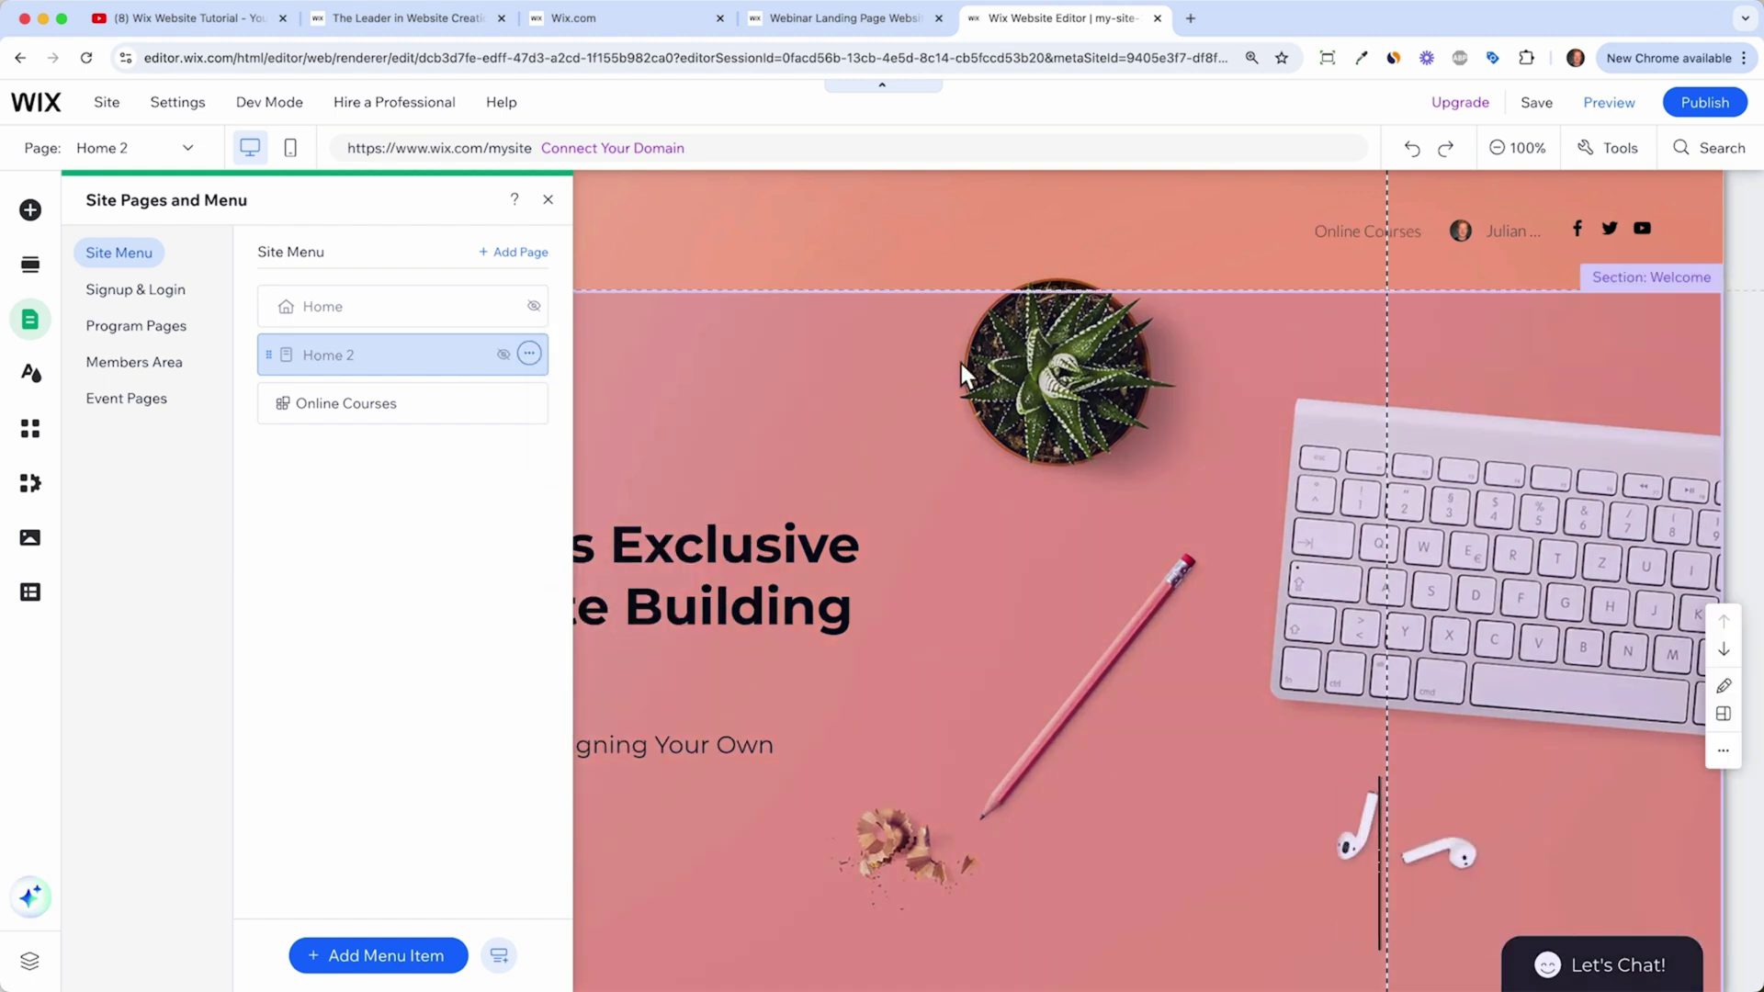
pyautogui.click(529, 354)
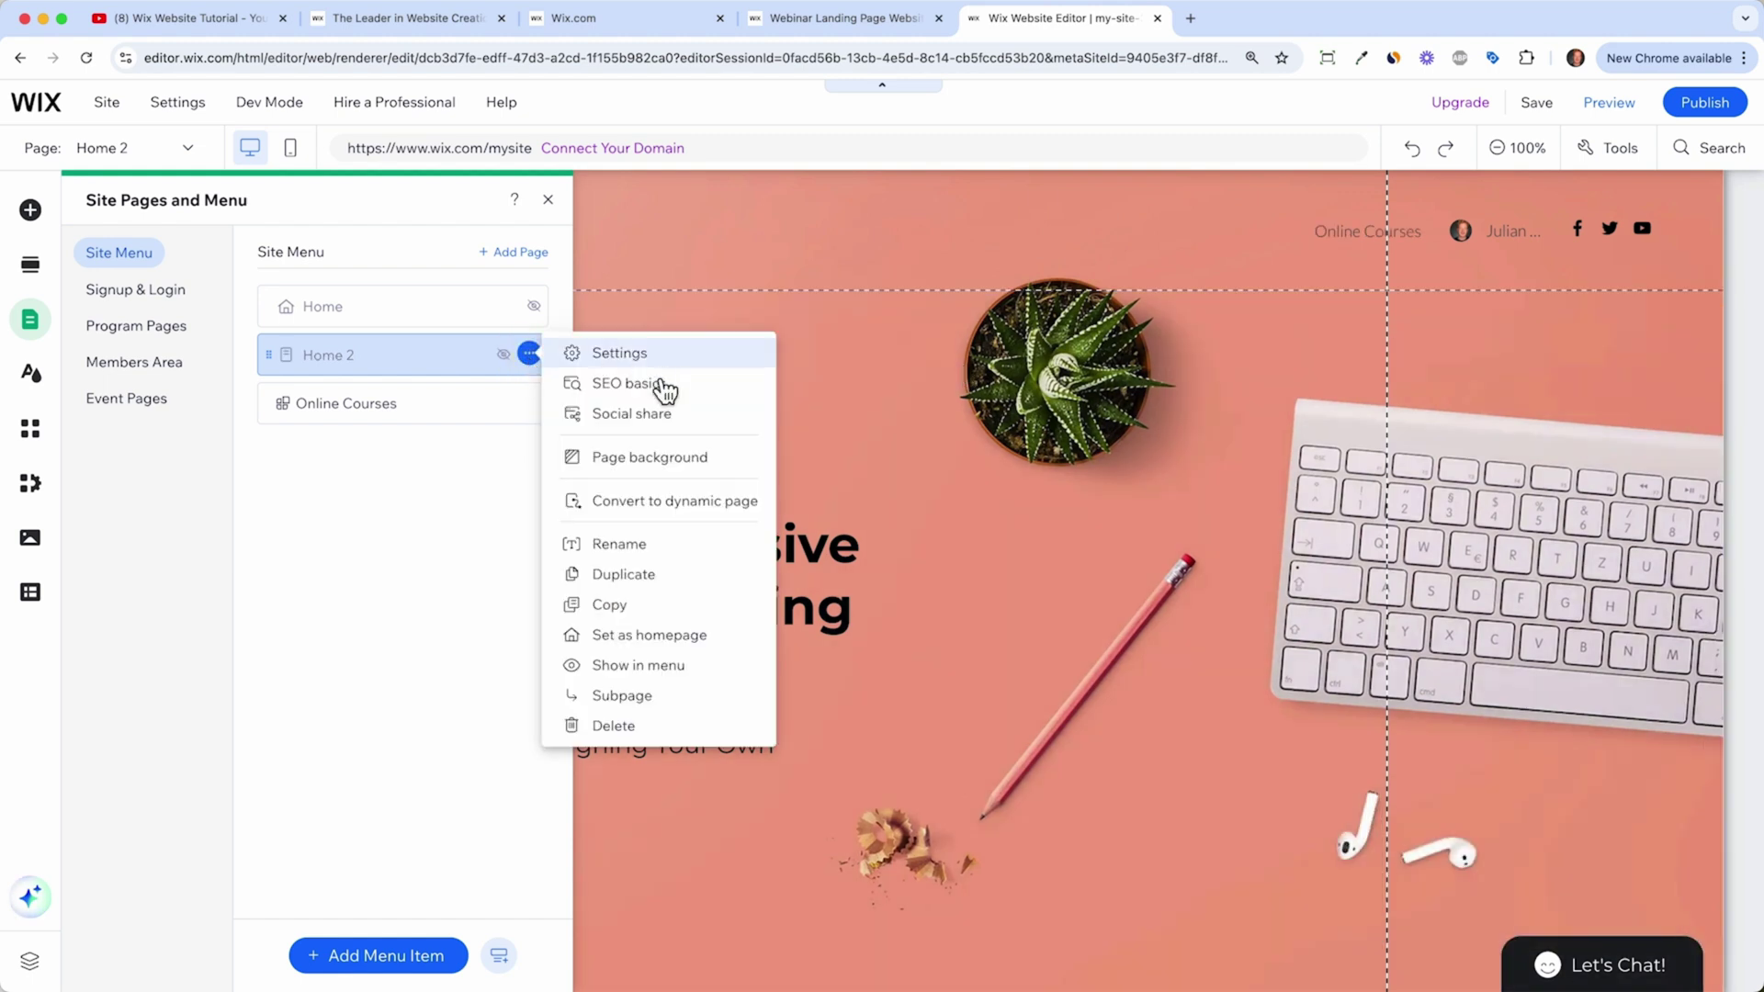
# Step: Check the Home 2 page's SEO basics and URL slug, then close the panels
pyautogui.click(651, 387)
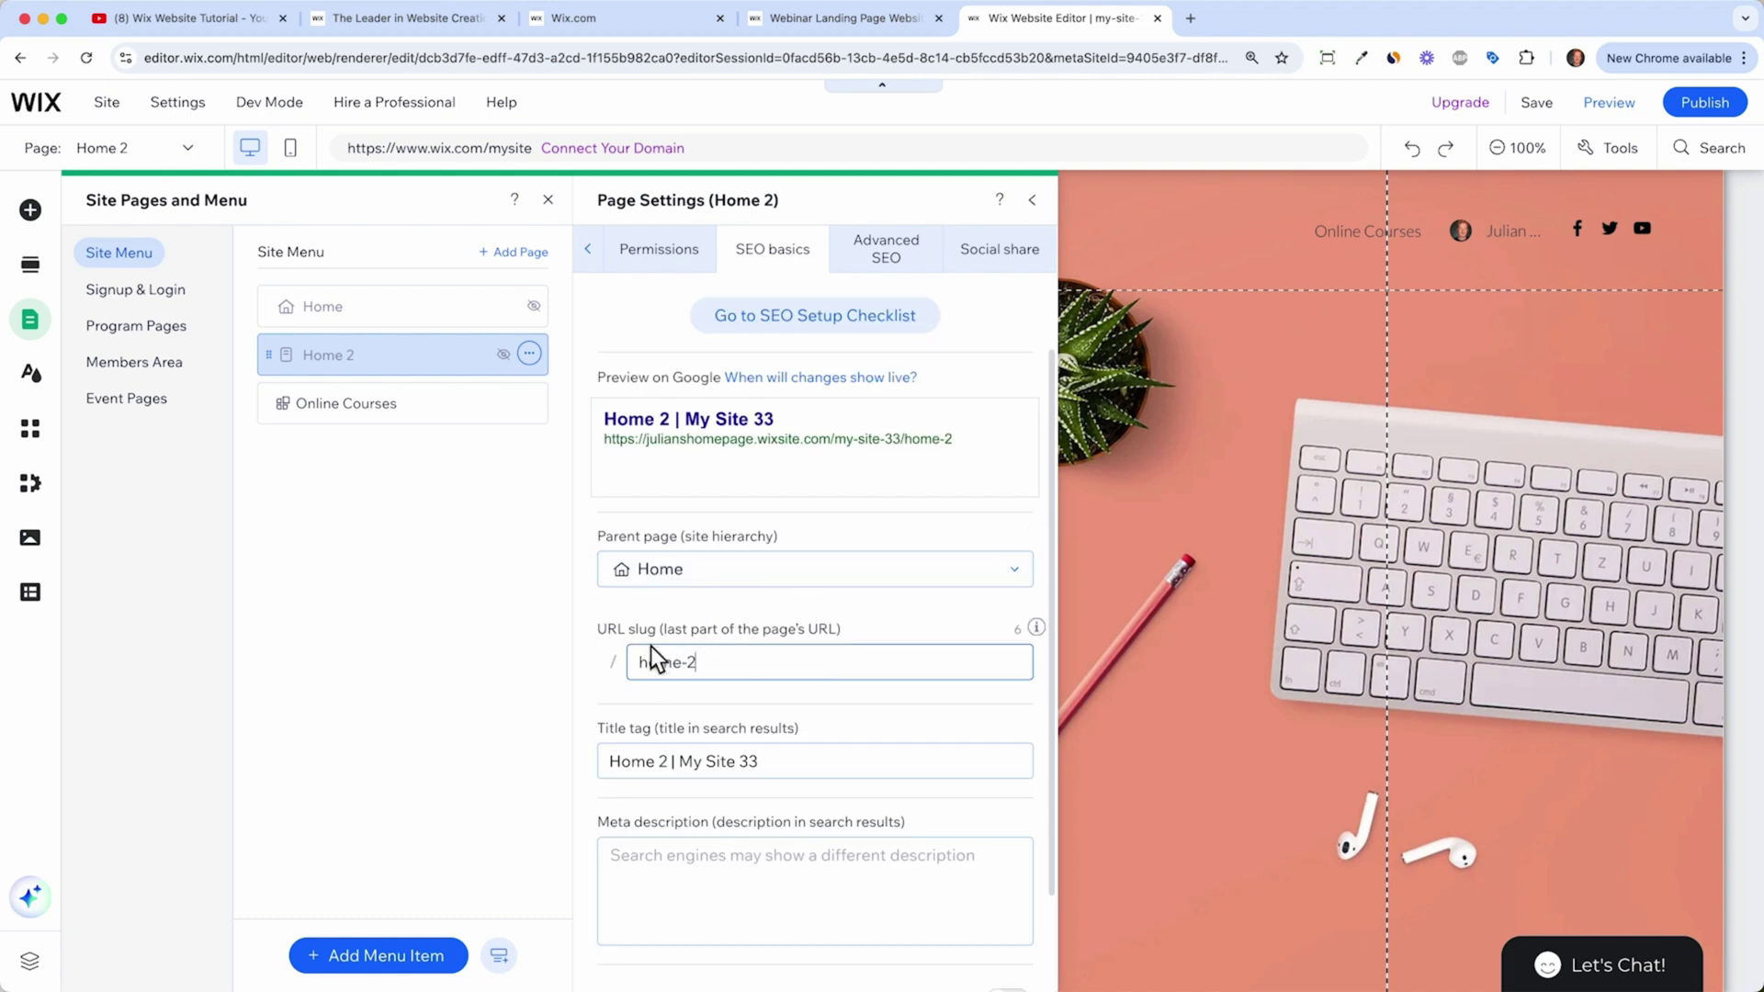
pyautogui.click(677, 661)
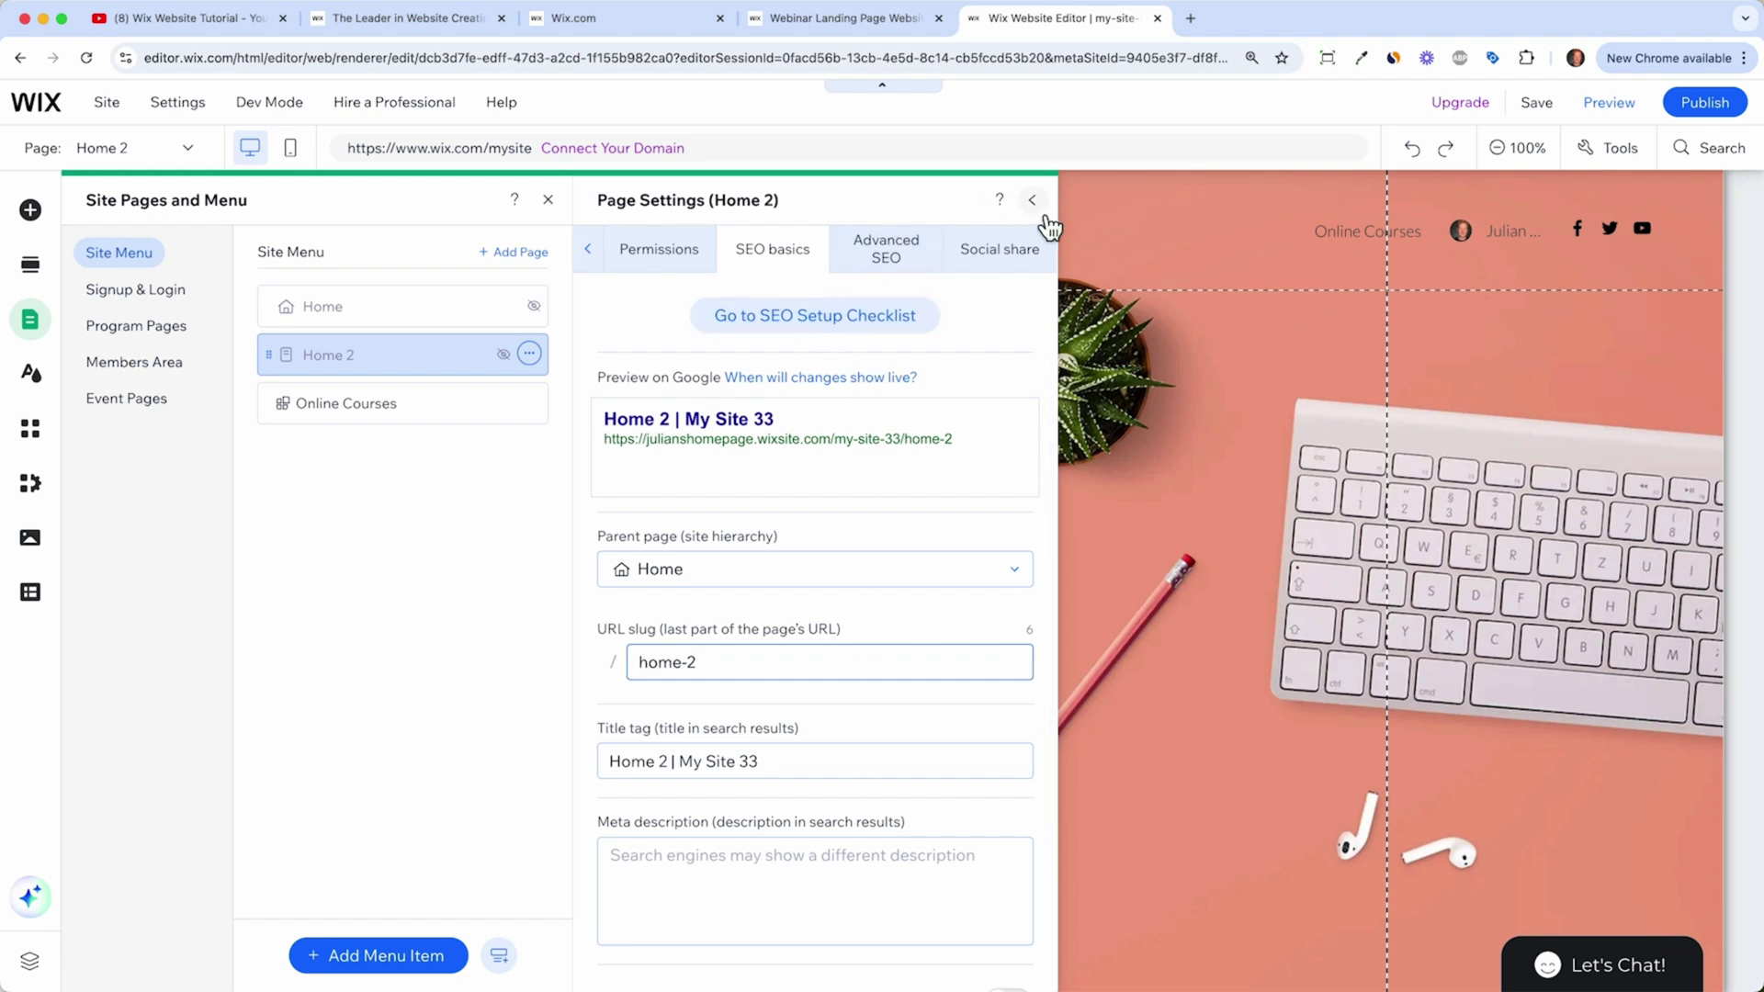
pyautogui.click(1045, 217)
pyautogui.click(548, 200)
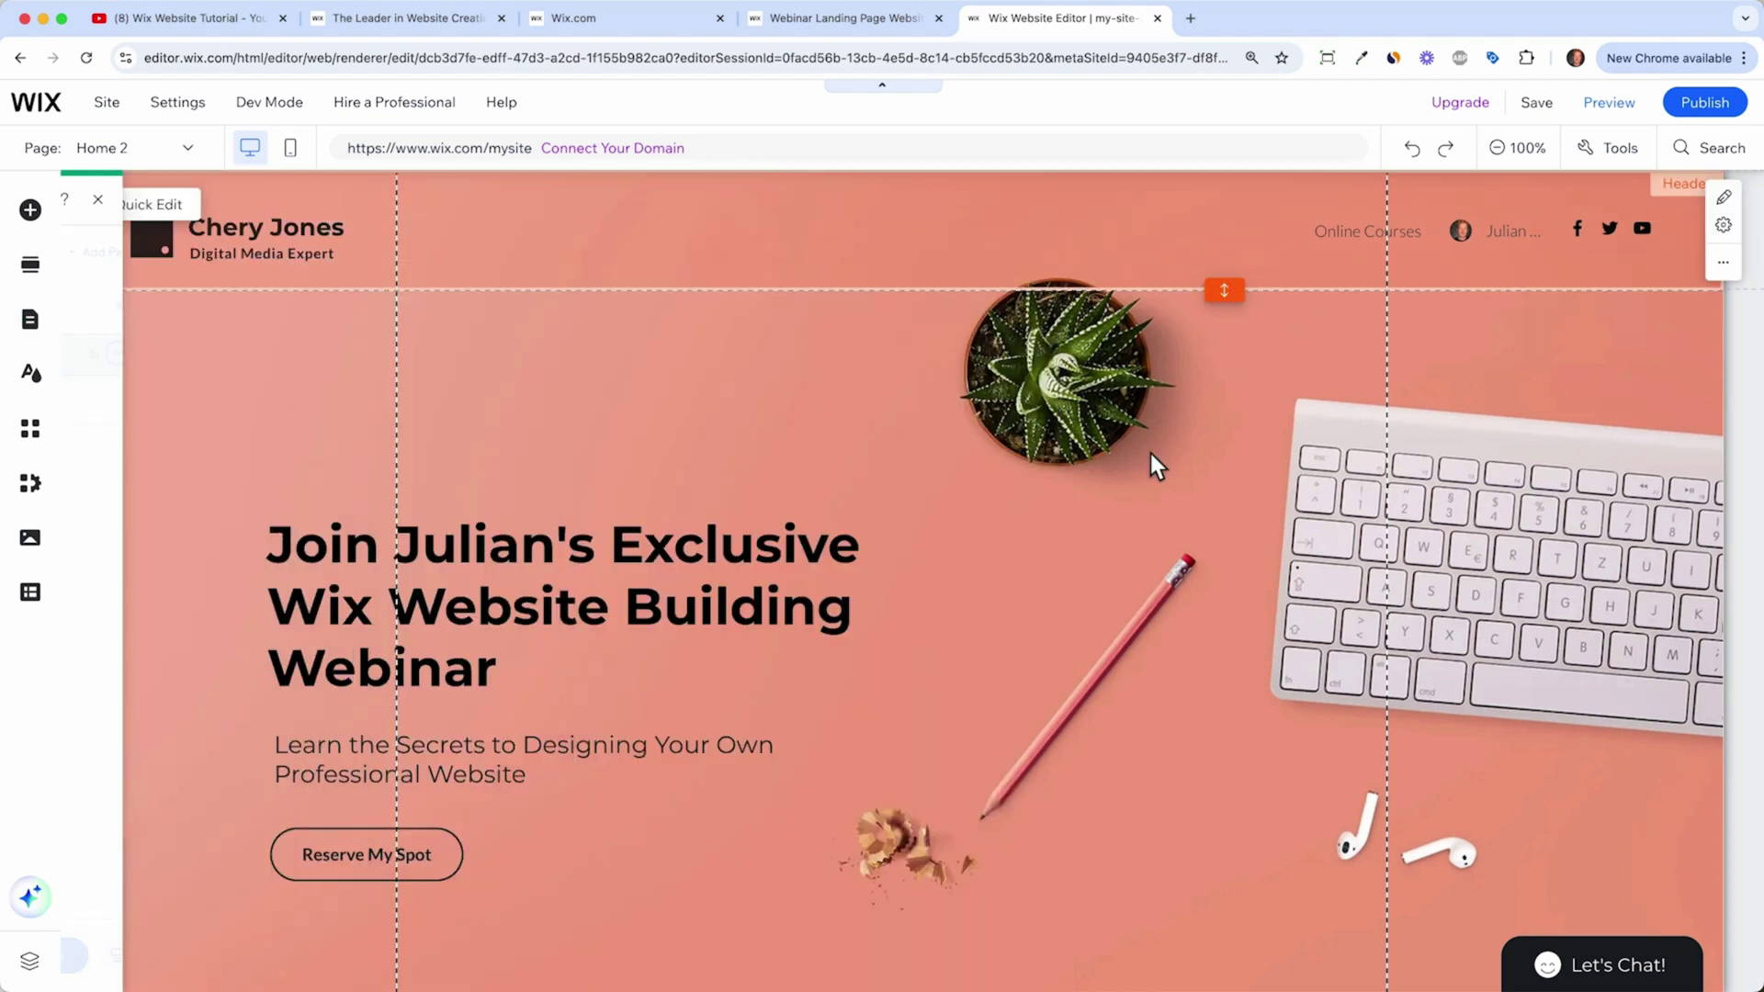
# Step: Hide the Online Courses page from the site menu
pyautogui.click(1354, 235)
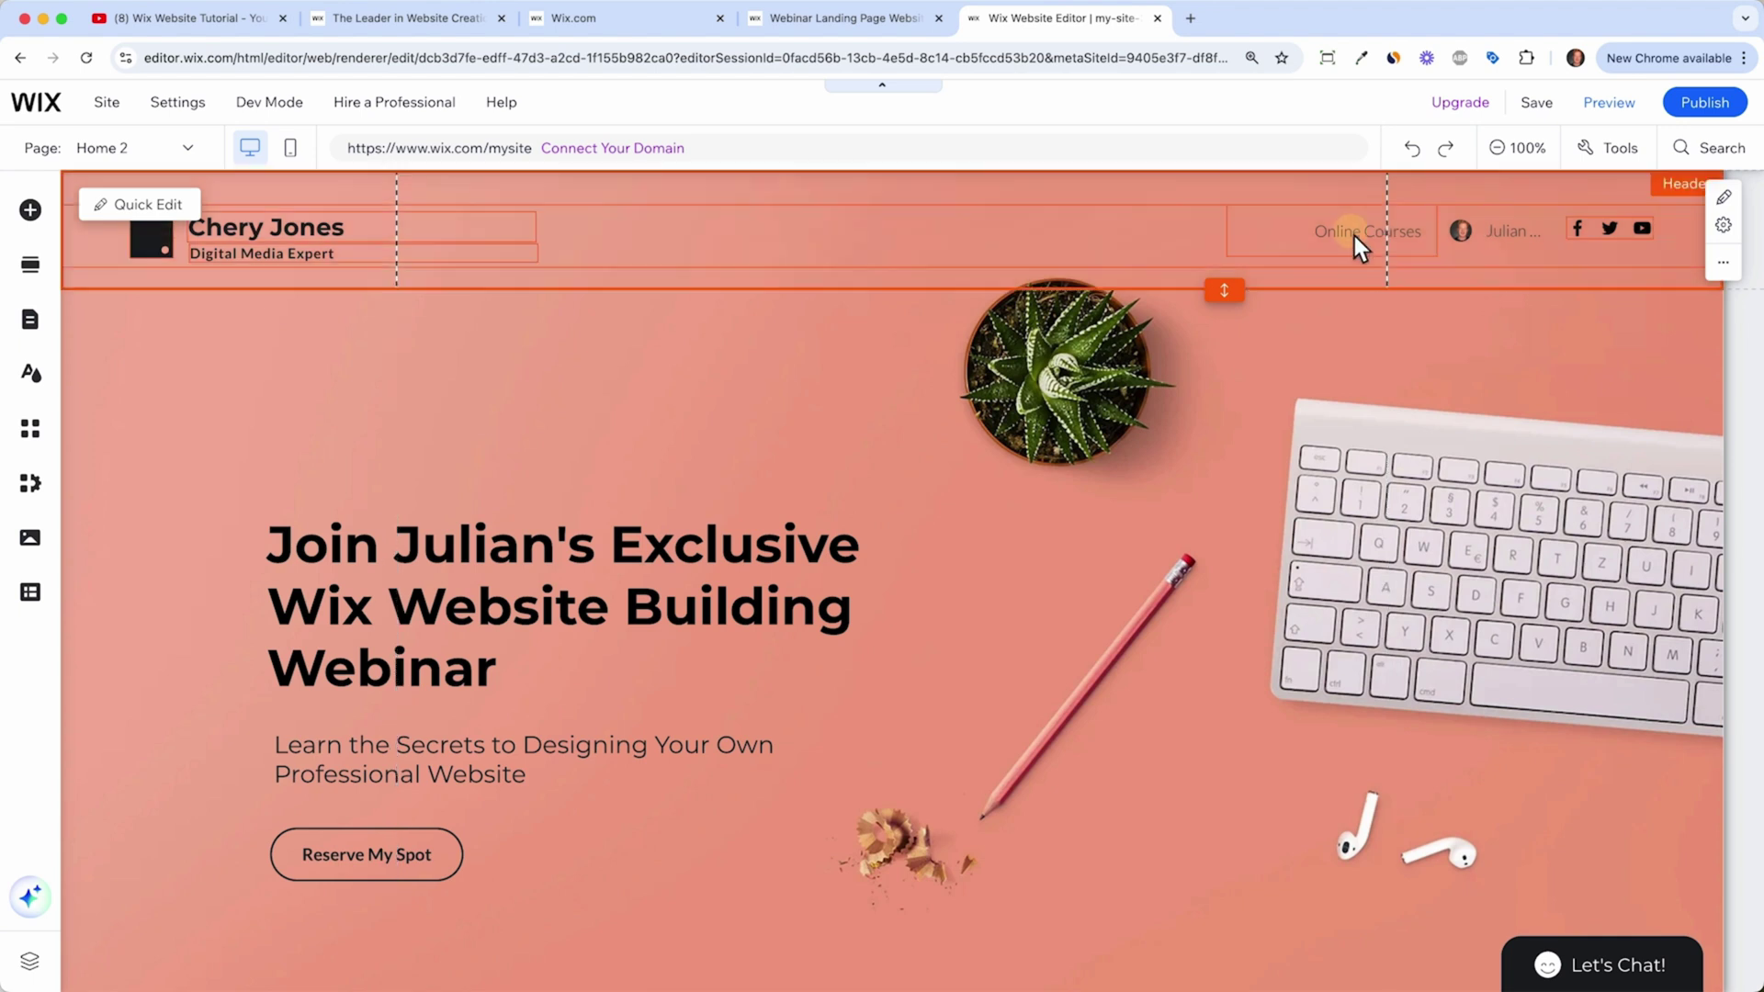
pyautogui.click(31, 319)
pyautogui.click(530, 403)
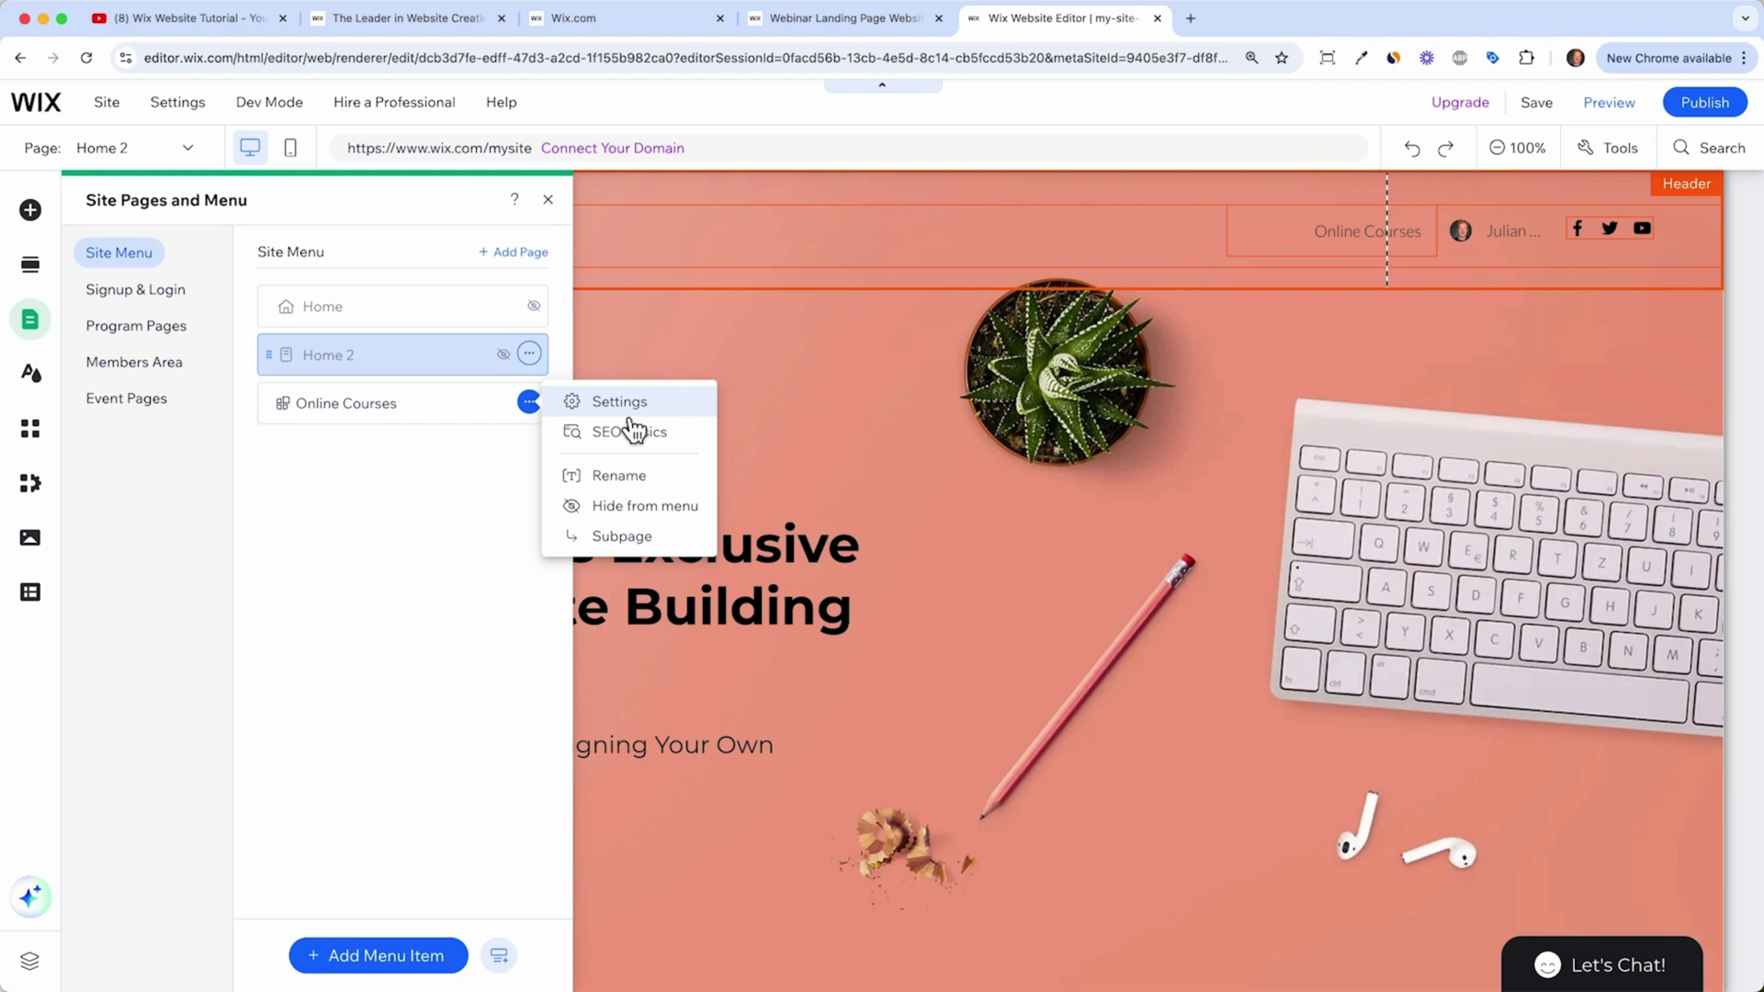
pyautogui.click(624, 507)
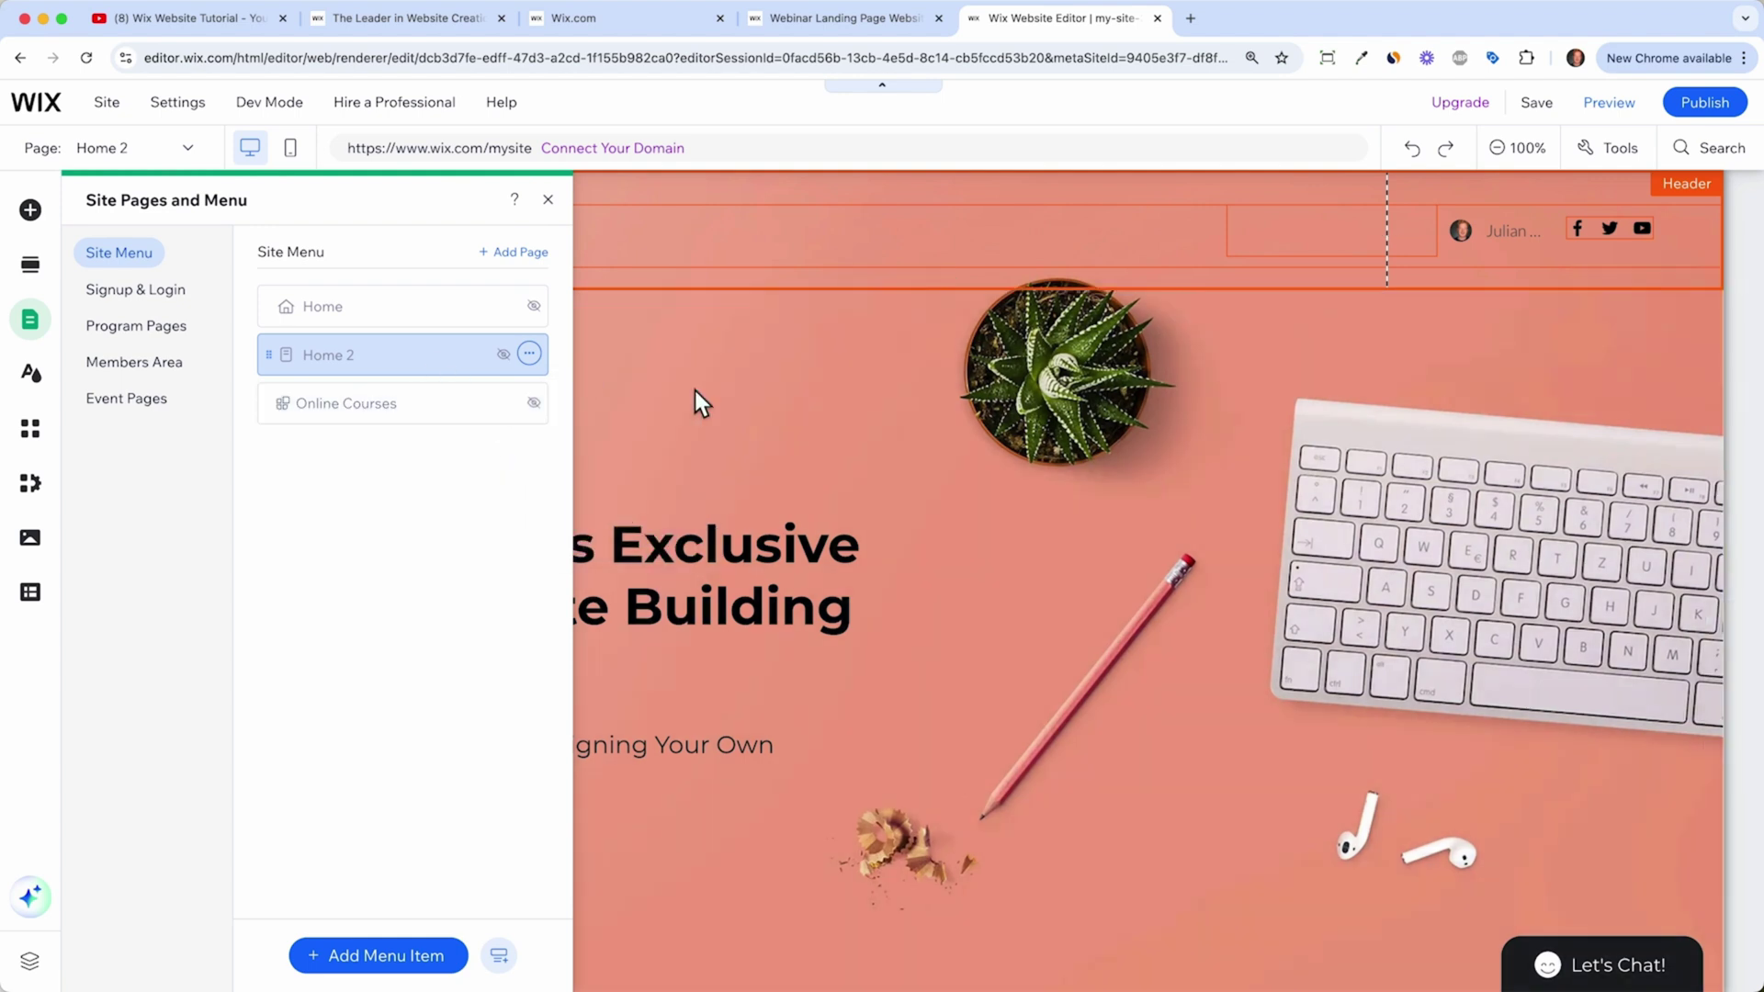
pyautogui.click(829, 405)
# Step: Change the header's placeholder site title to the host's full name
pyautogui.scroll(-2, 828, 406)
pyautogui.scroll(3, 829, 405)
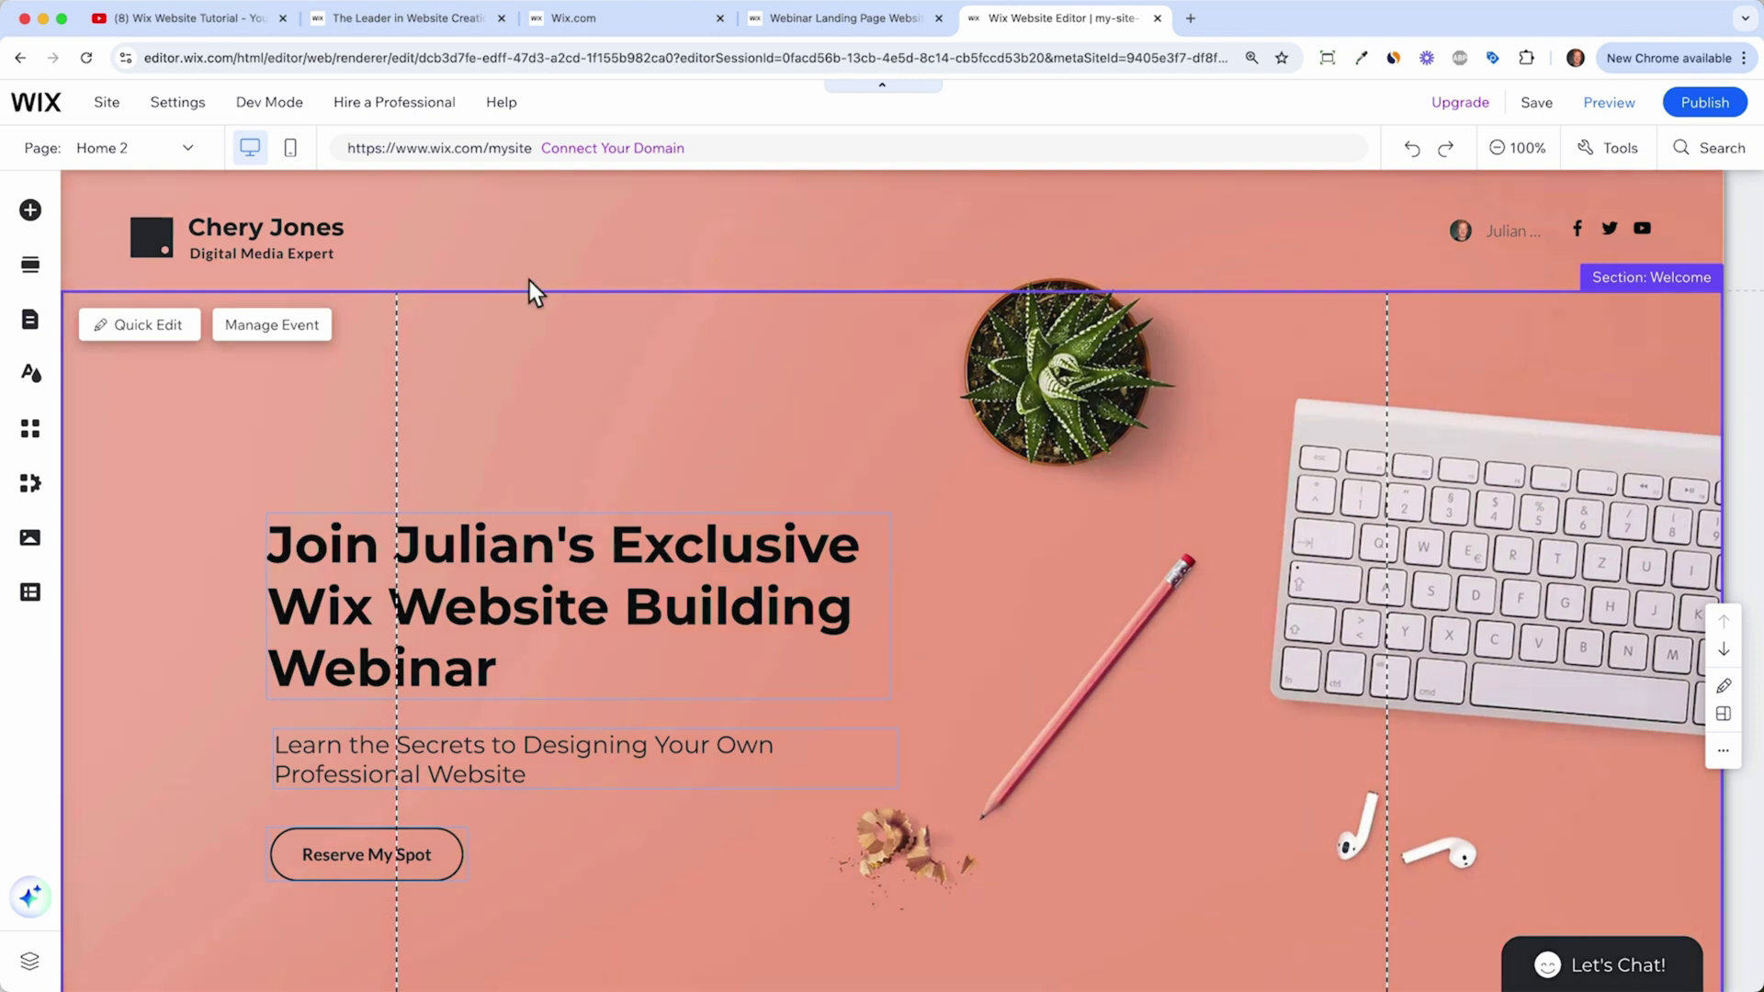
pyautogui.click(294, 234)
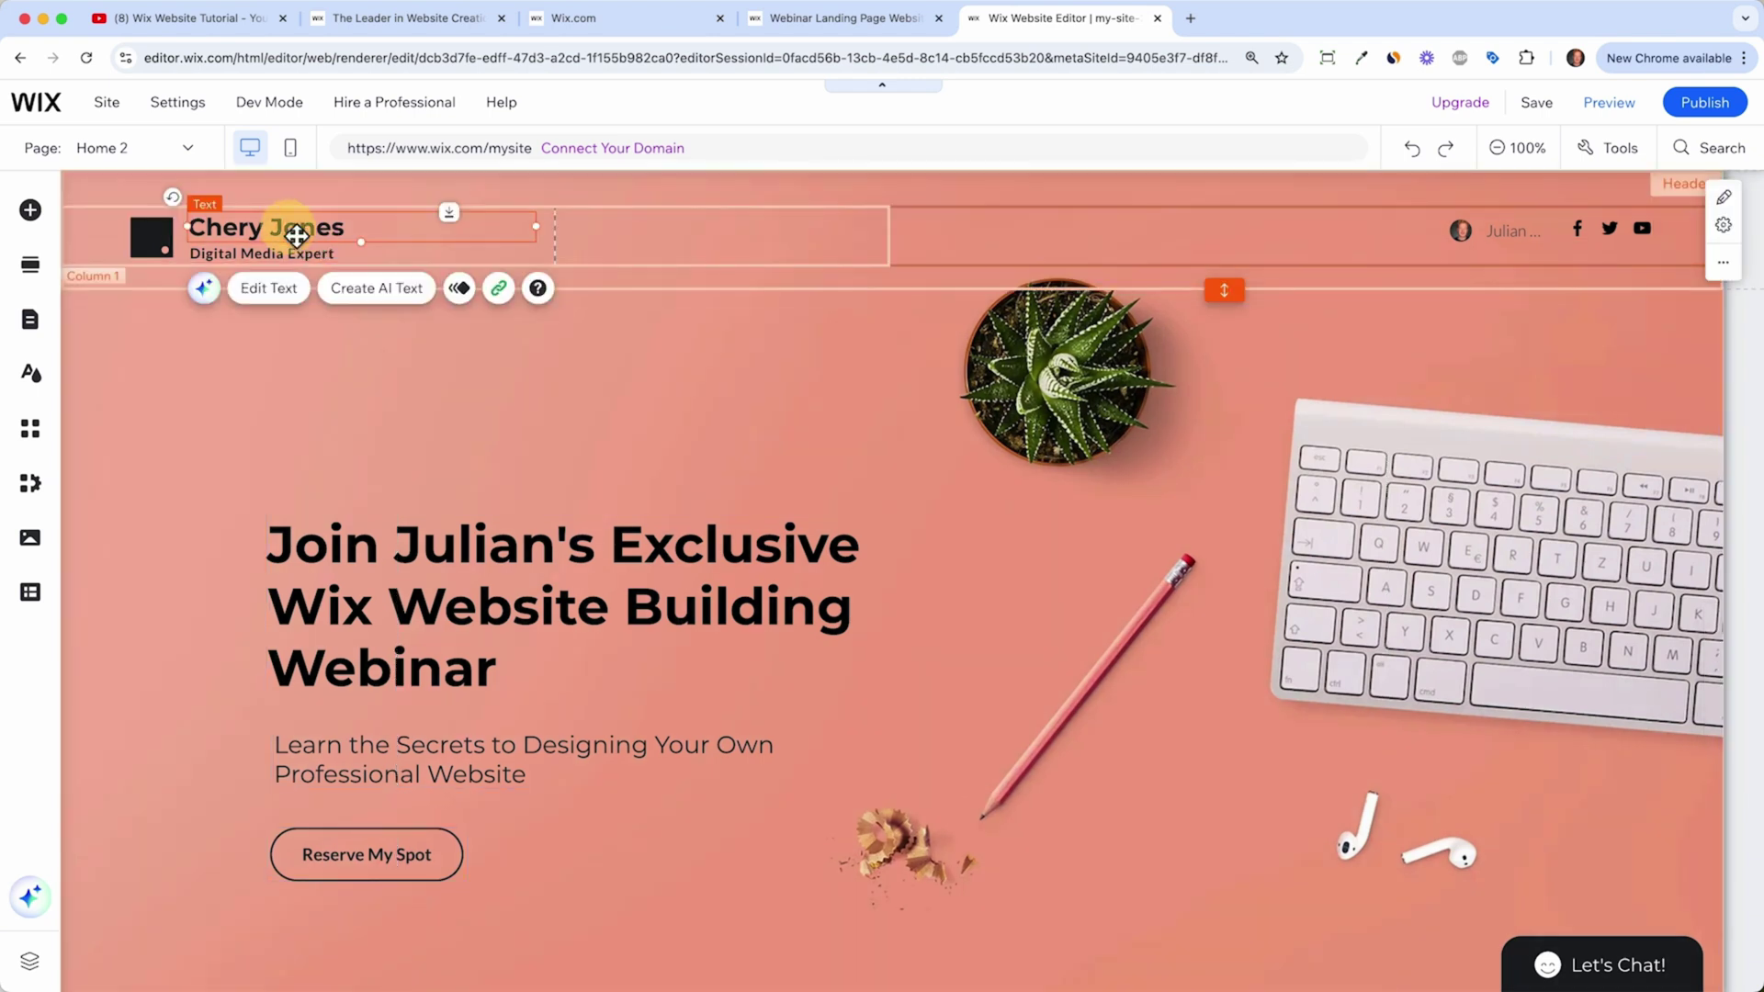
pyautogui.click(295, 287)
pyautogui.write('Julian Weber')
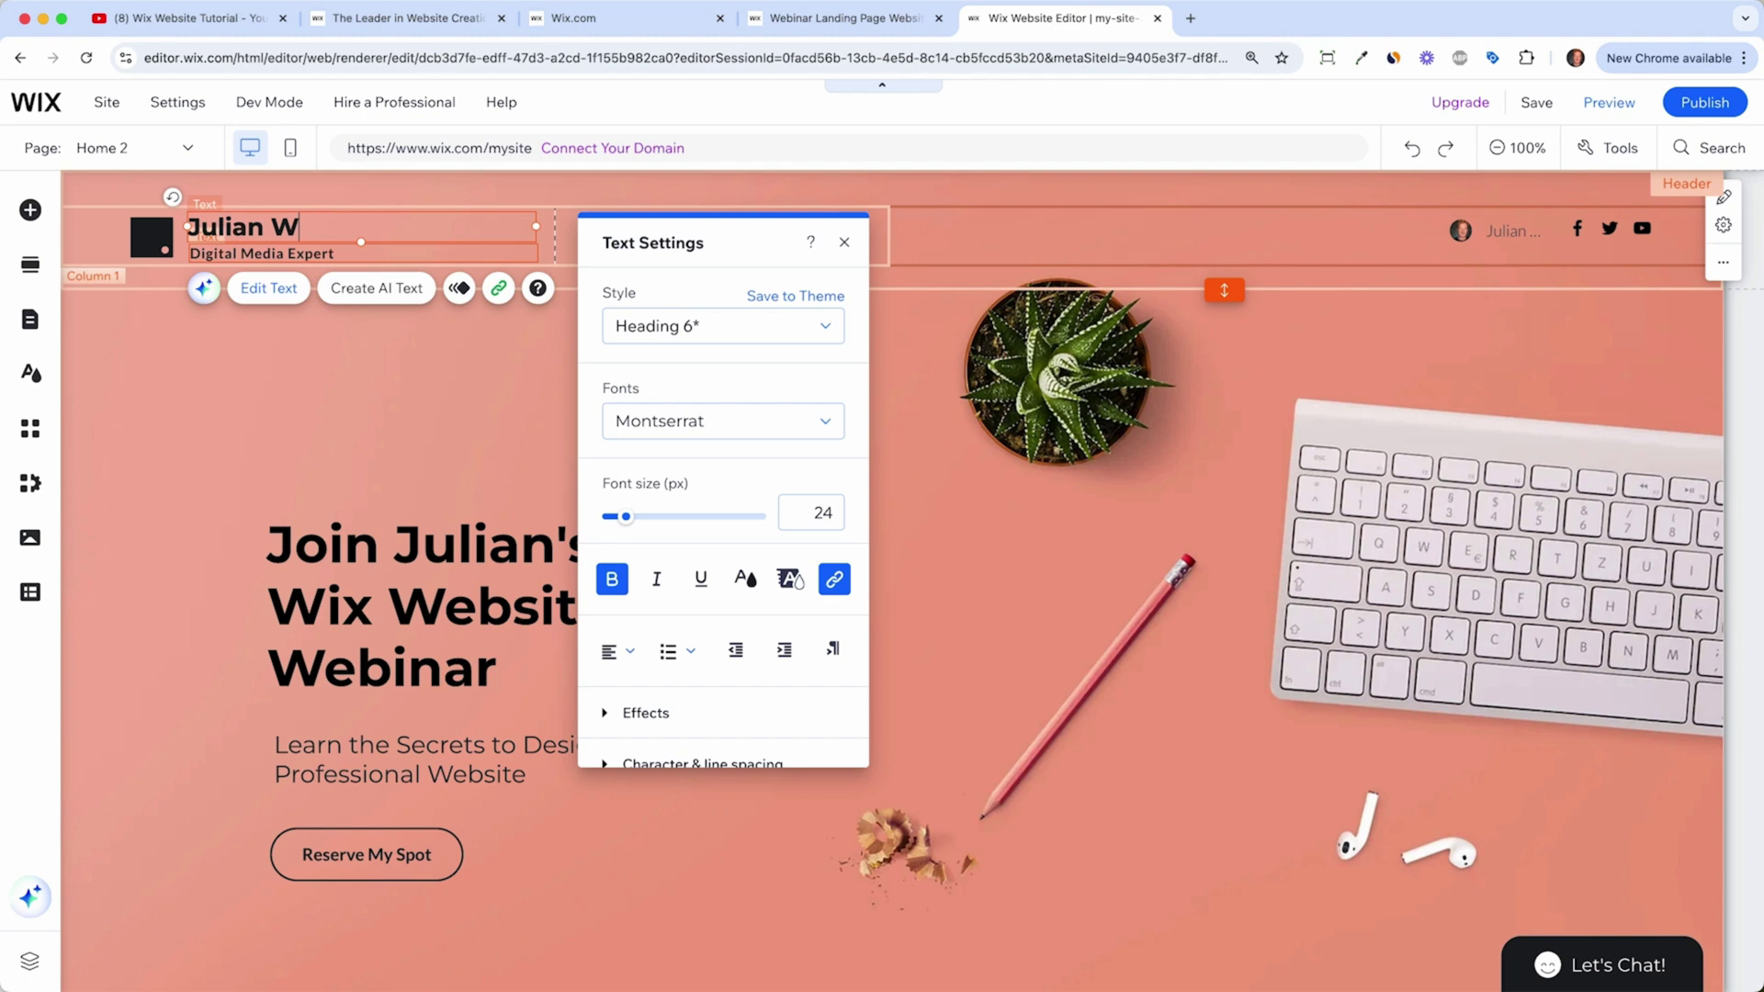
pyautogui.click(383, 410)
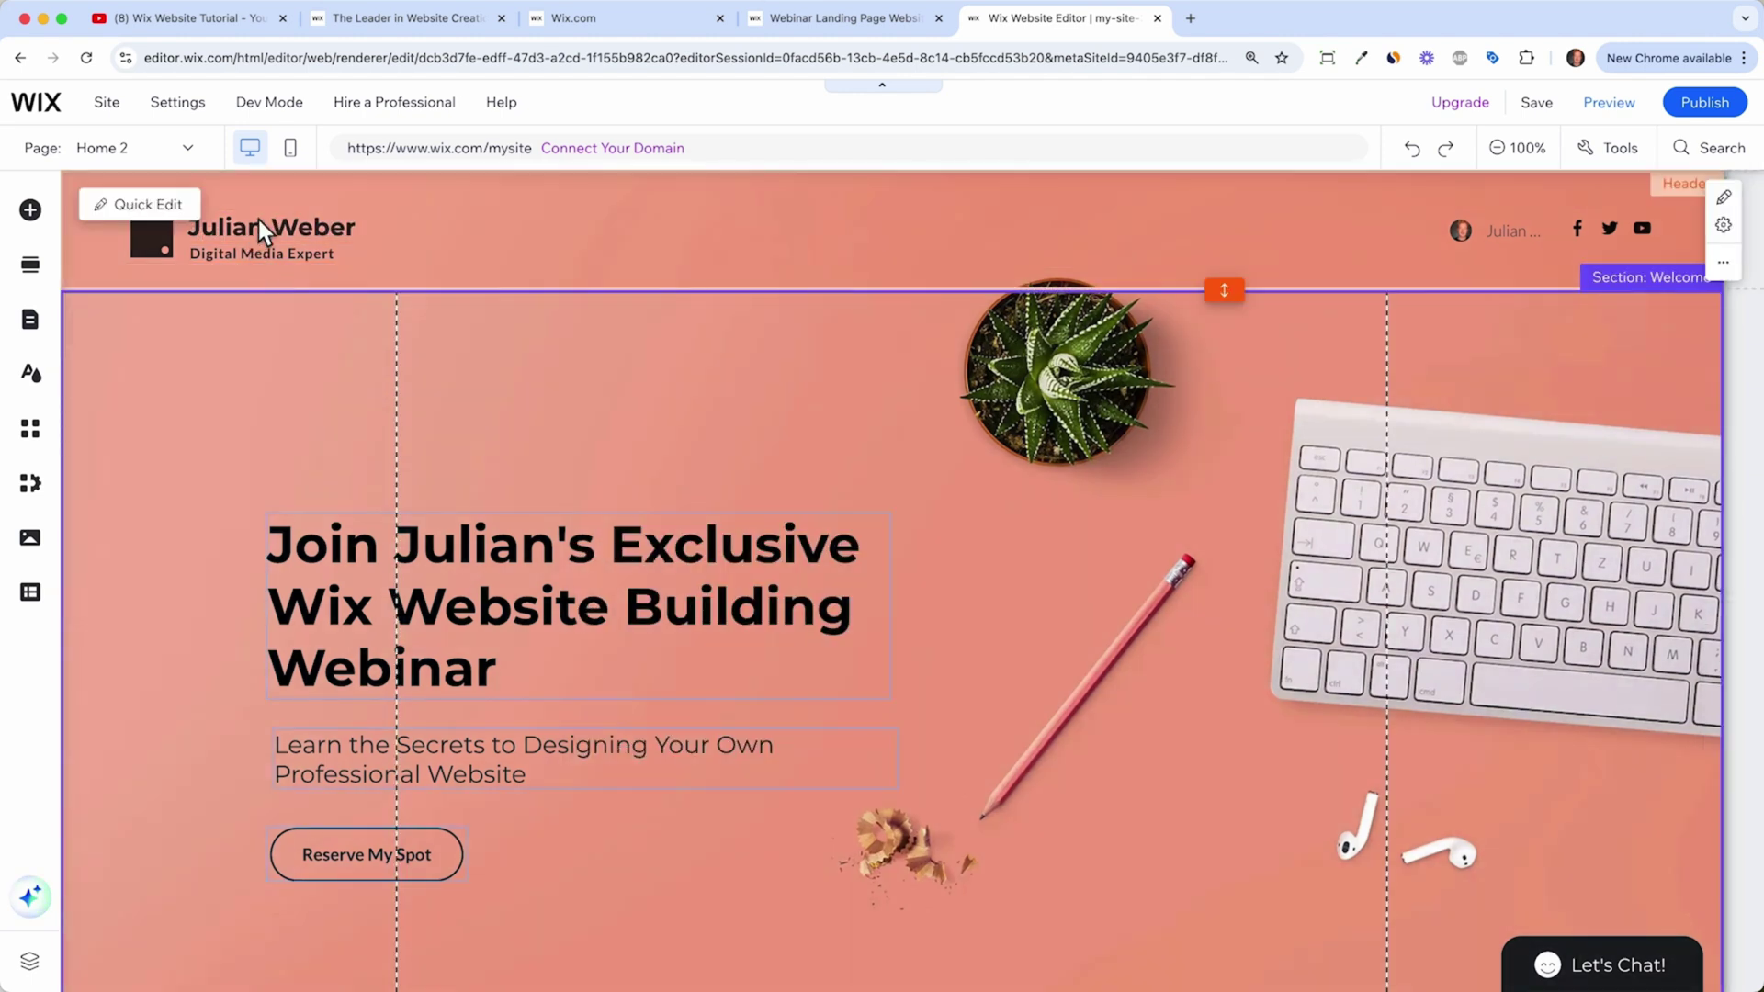
pyautogui.scroll(-10, 616, 531)
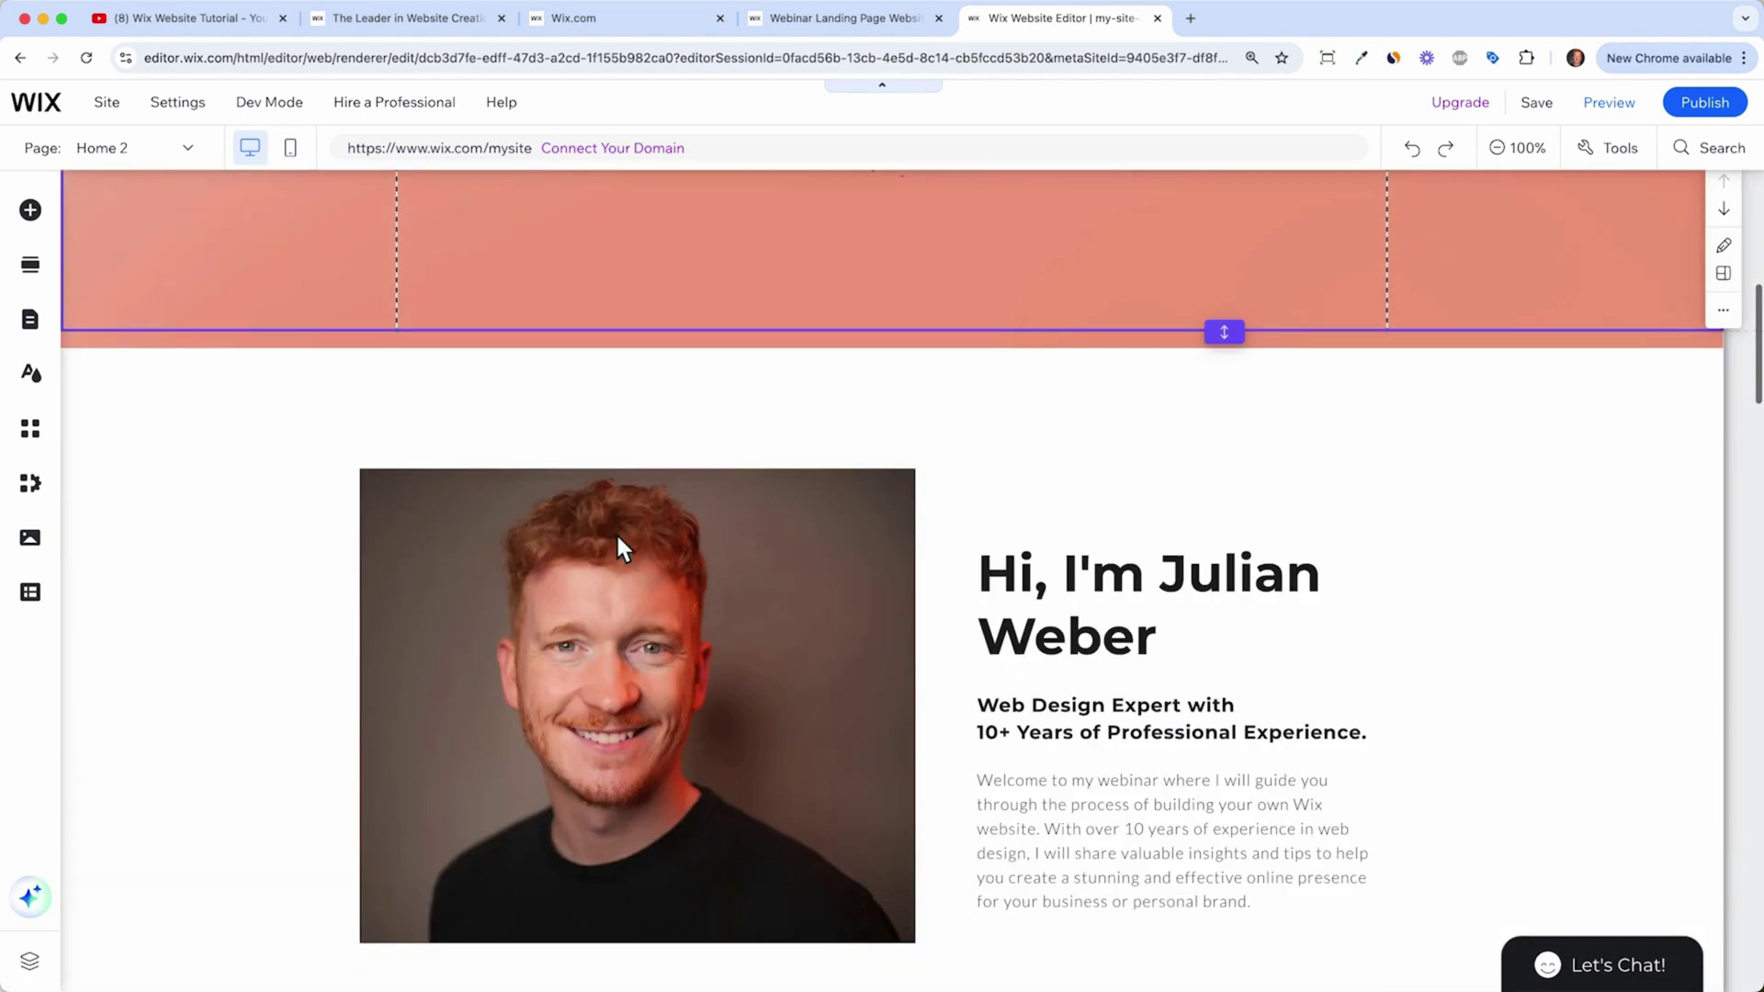
pyautogui.scroll(-14, 969, 630)
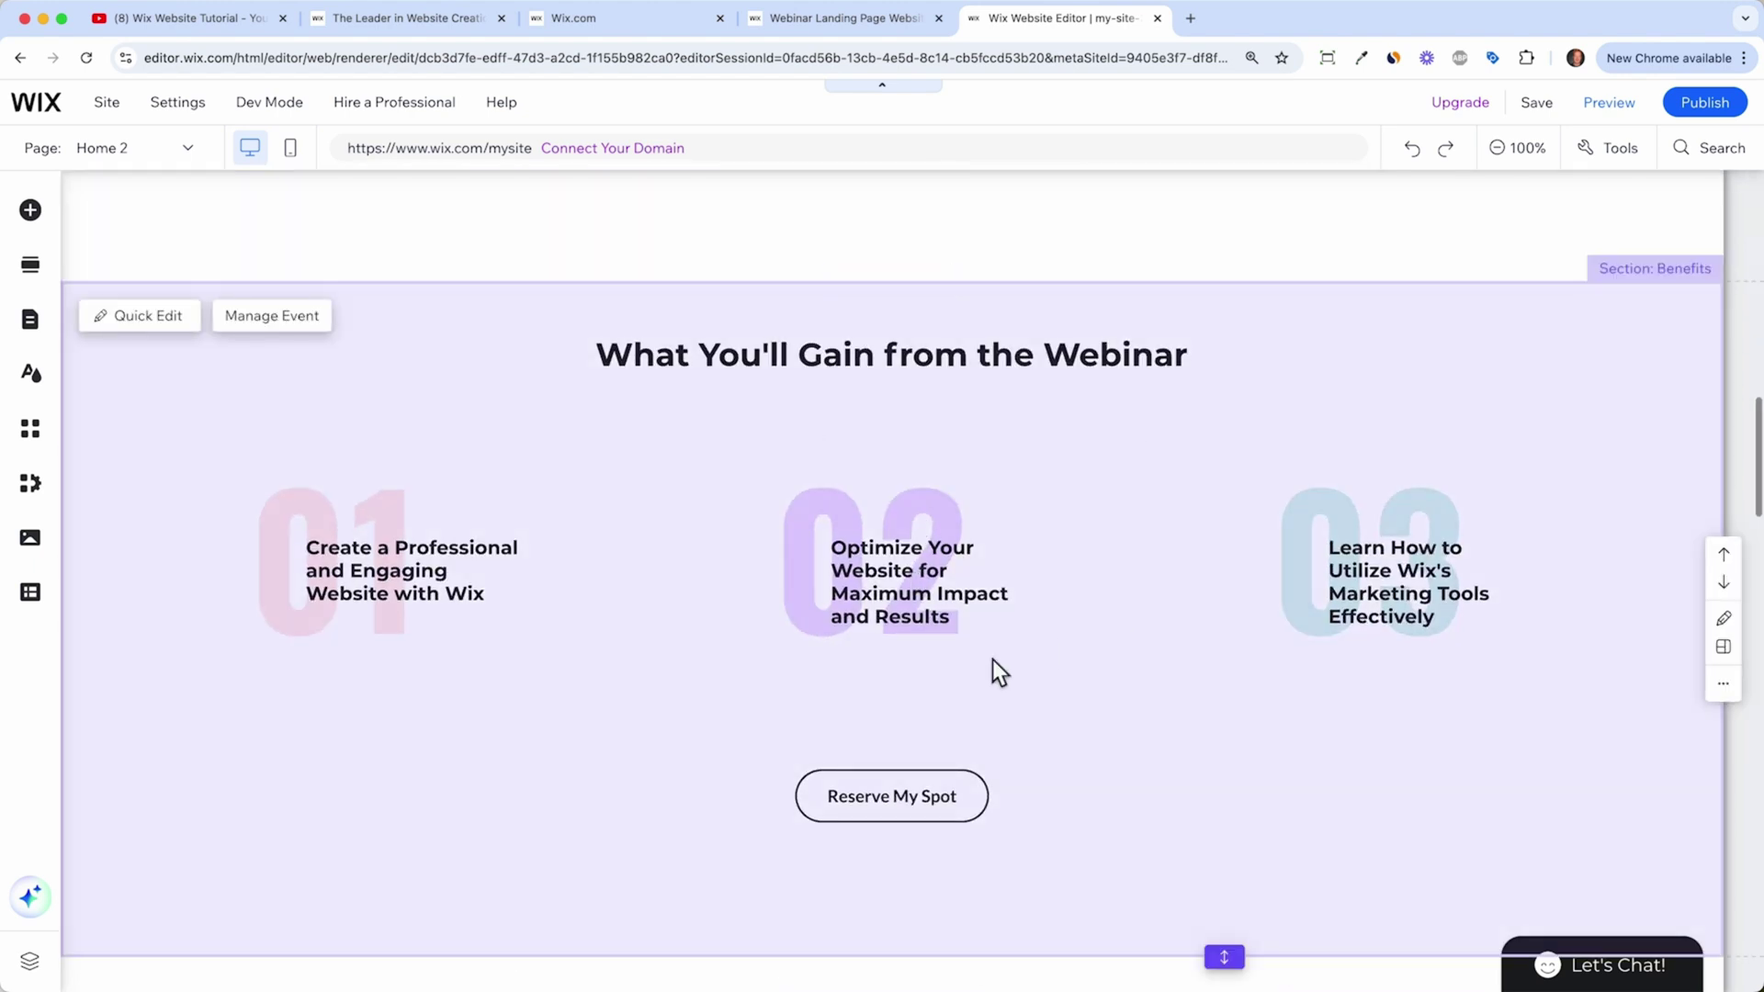
pyautogui.scroll(-12, 974, 575)
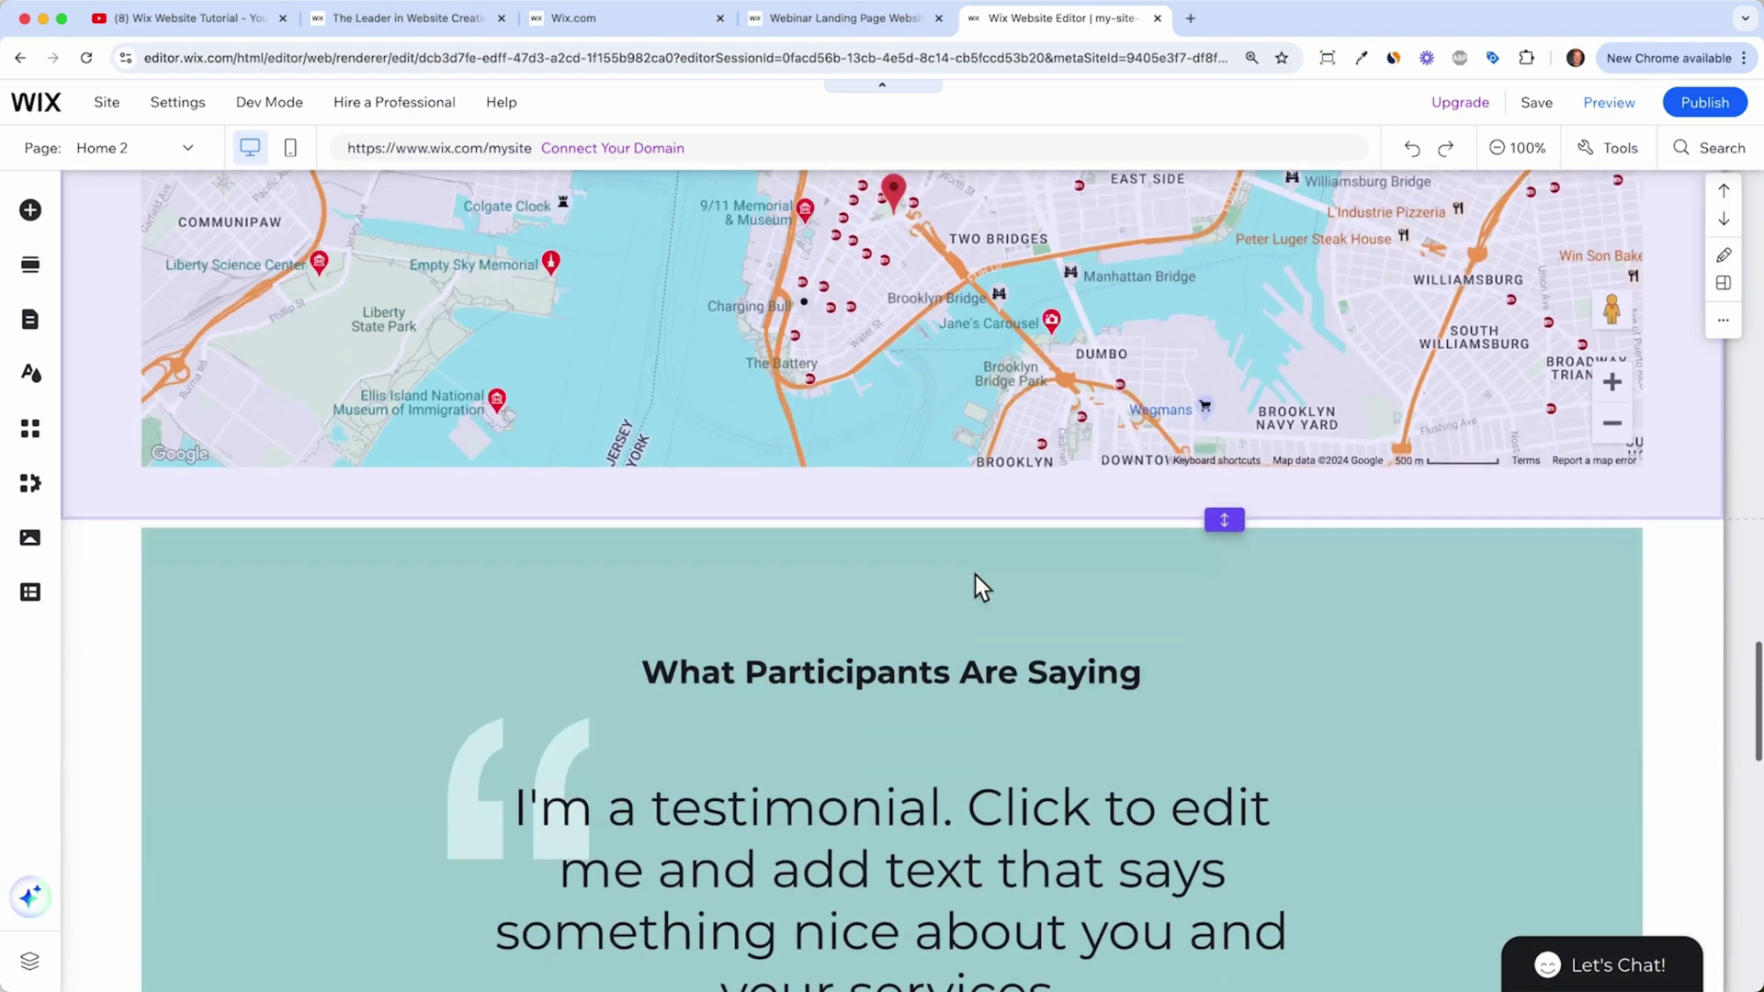
pyautogui.scroll(-10, 1002, 700)
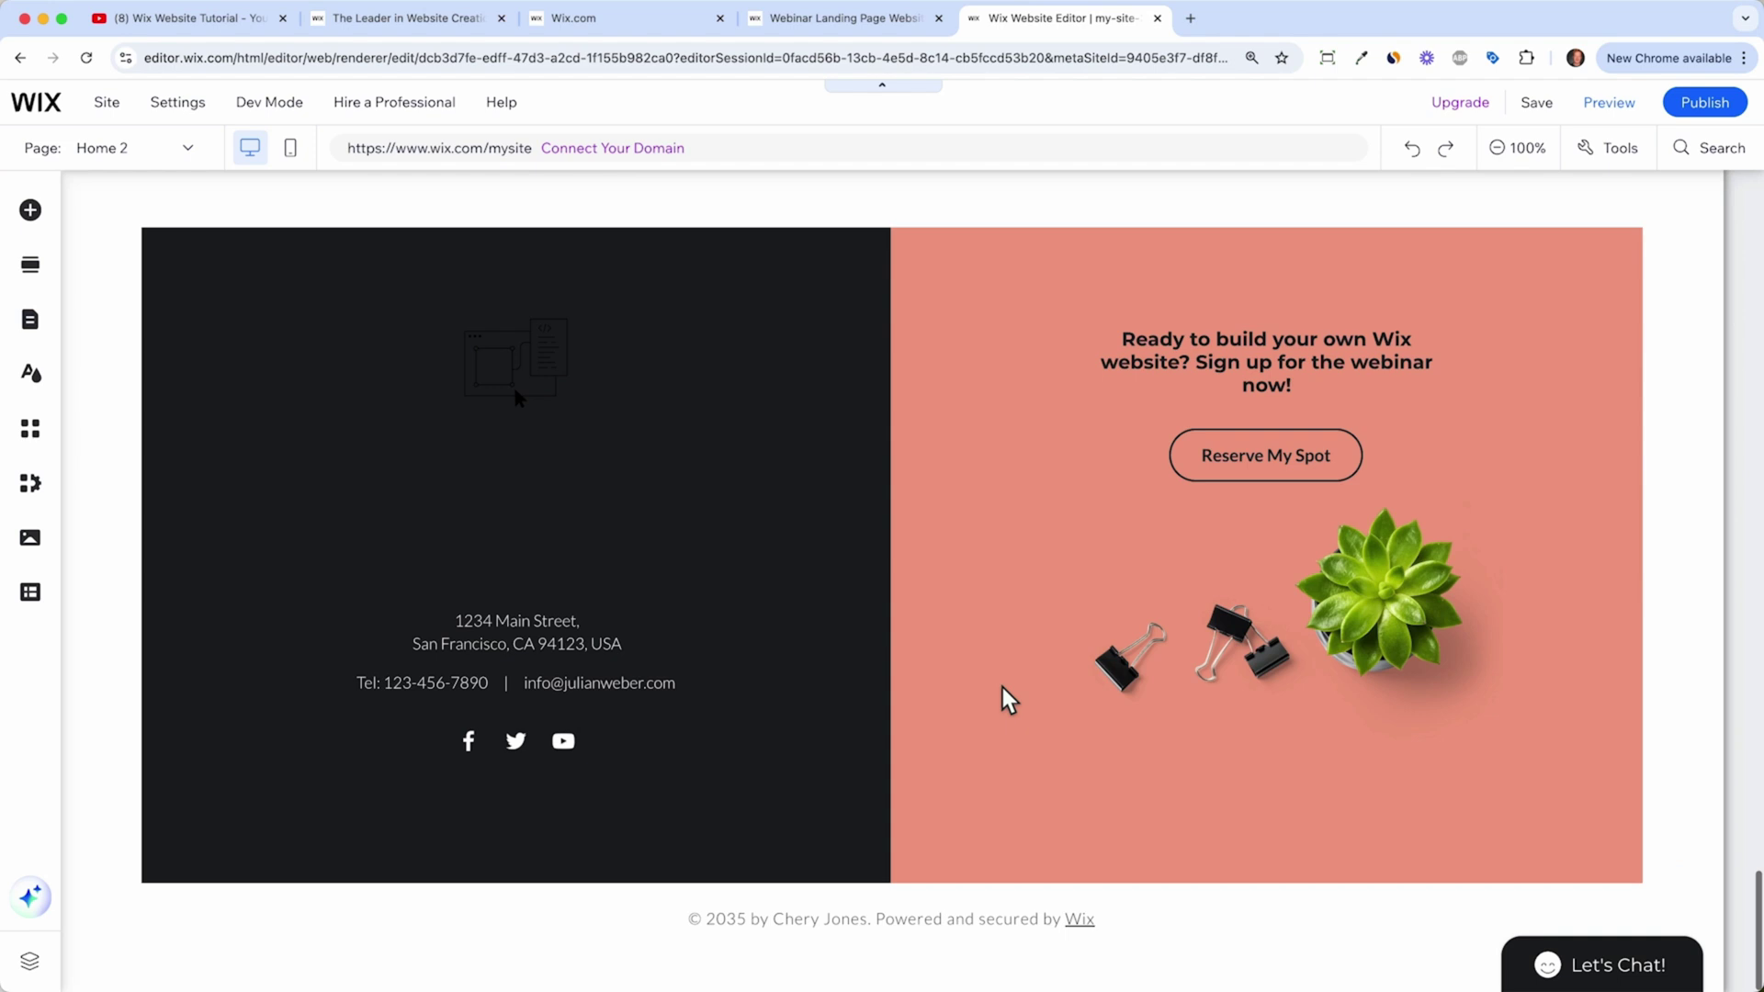
pyautogui.scroll(20, 1001, 687)
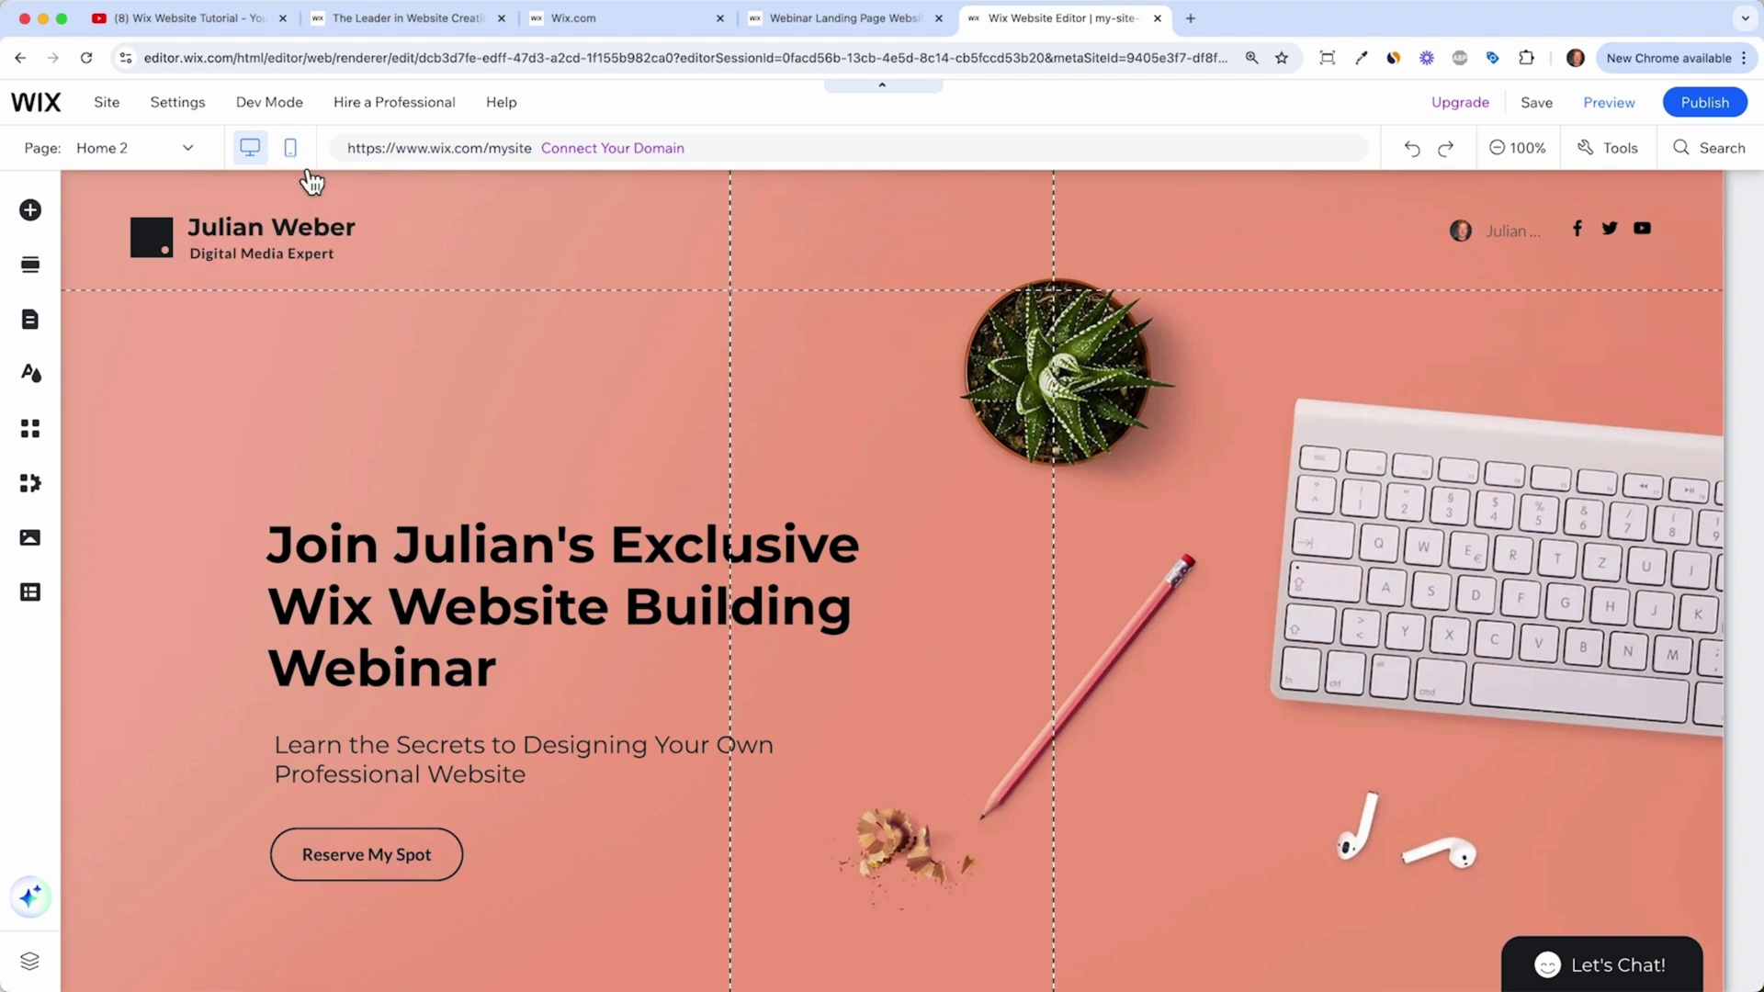
# Step: Switch to the mobile layout and move the webinar title, subtitle and signup button lower
pyautogui.click(290, 148)
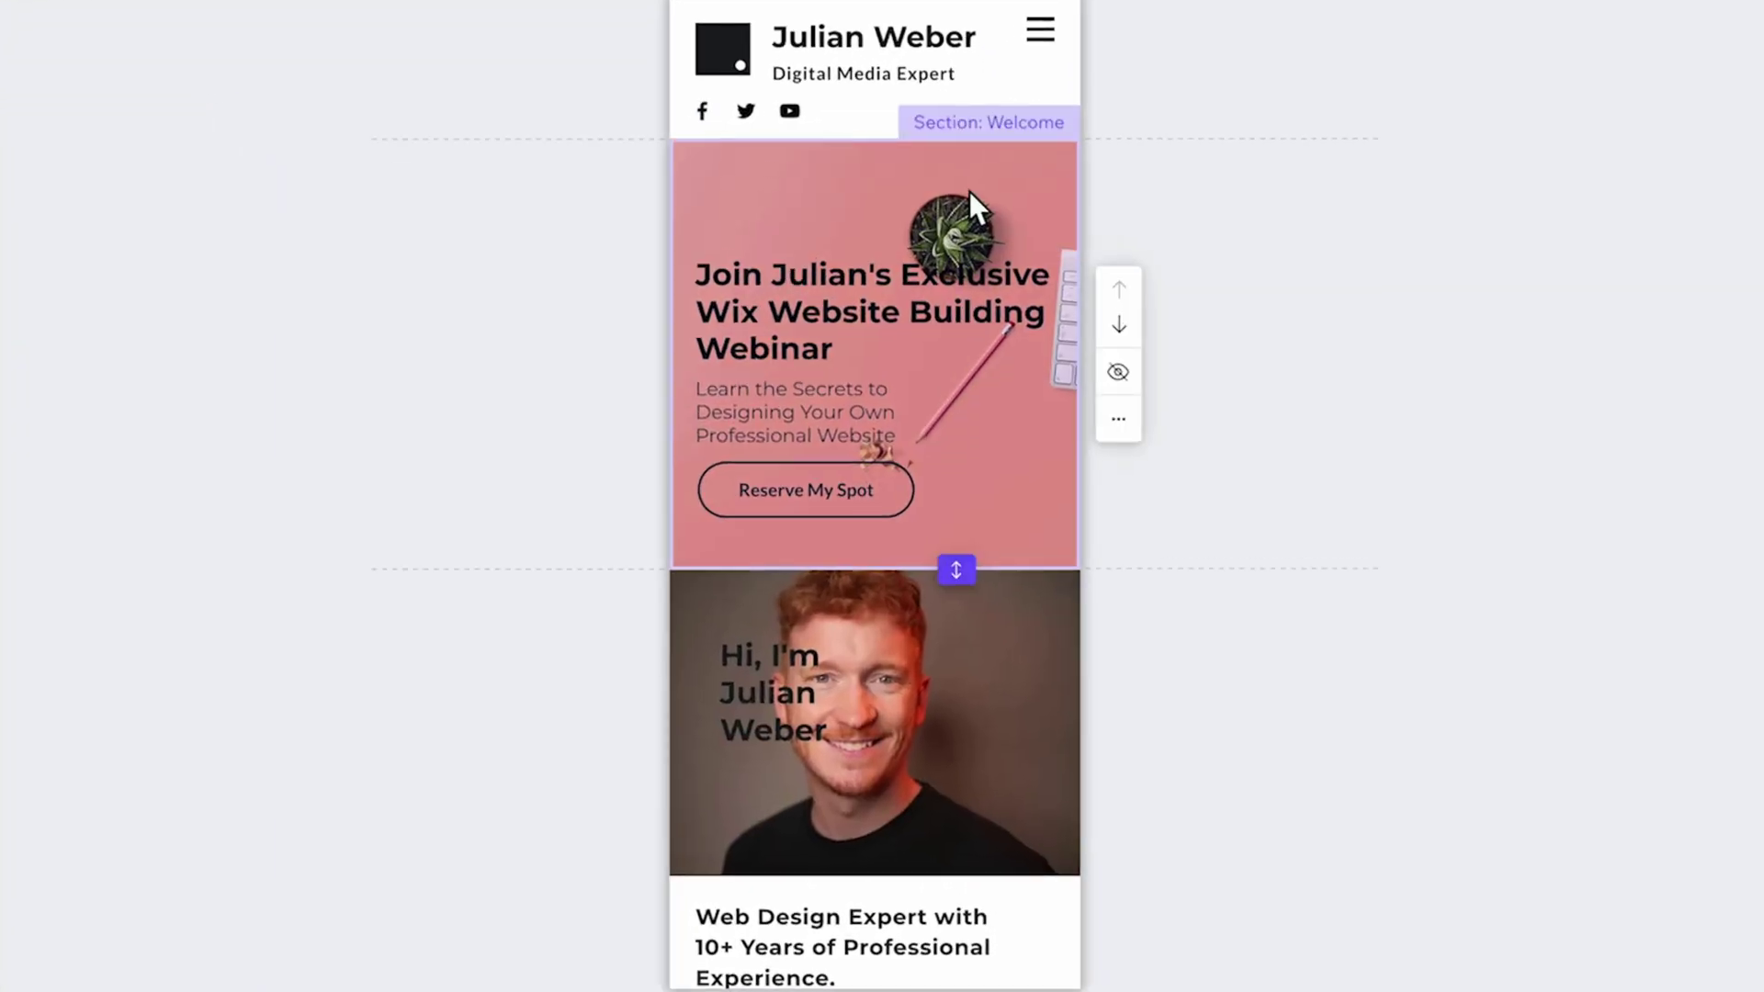
pyautogui.moveTo(936, 270); pyautogui.dragTo(912, 296)
pyautogui.moveTo(814, 434); pyautogui.dragTo(815, 508)
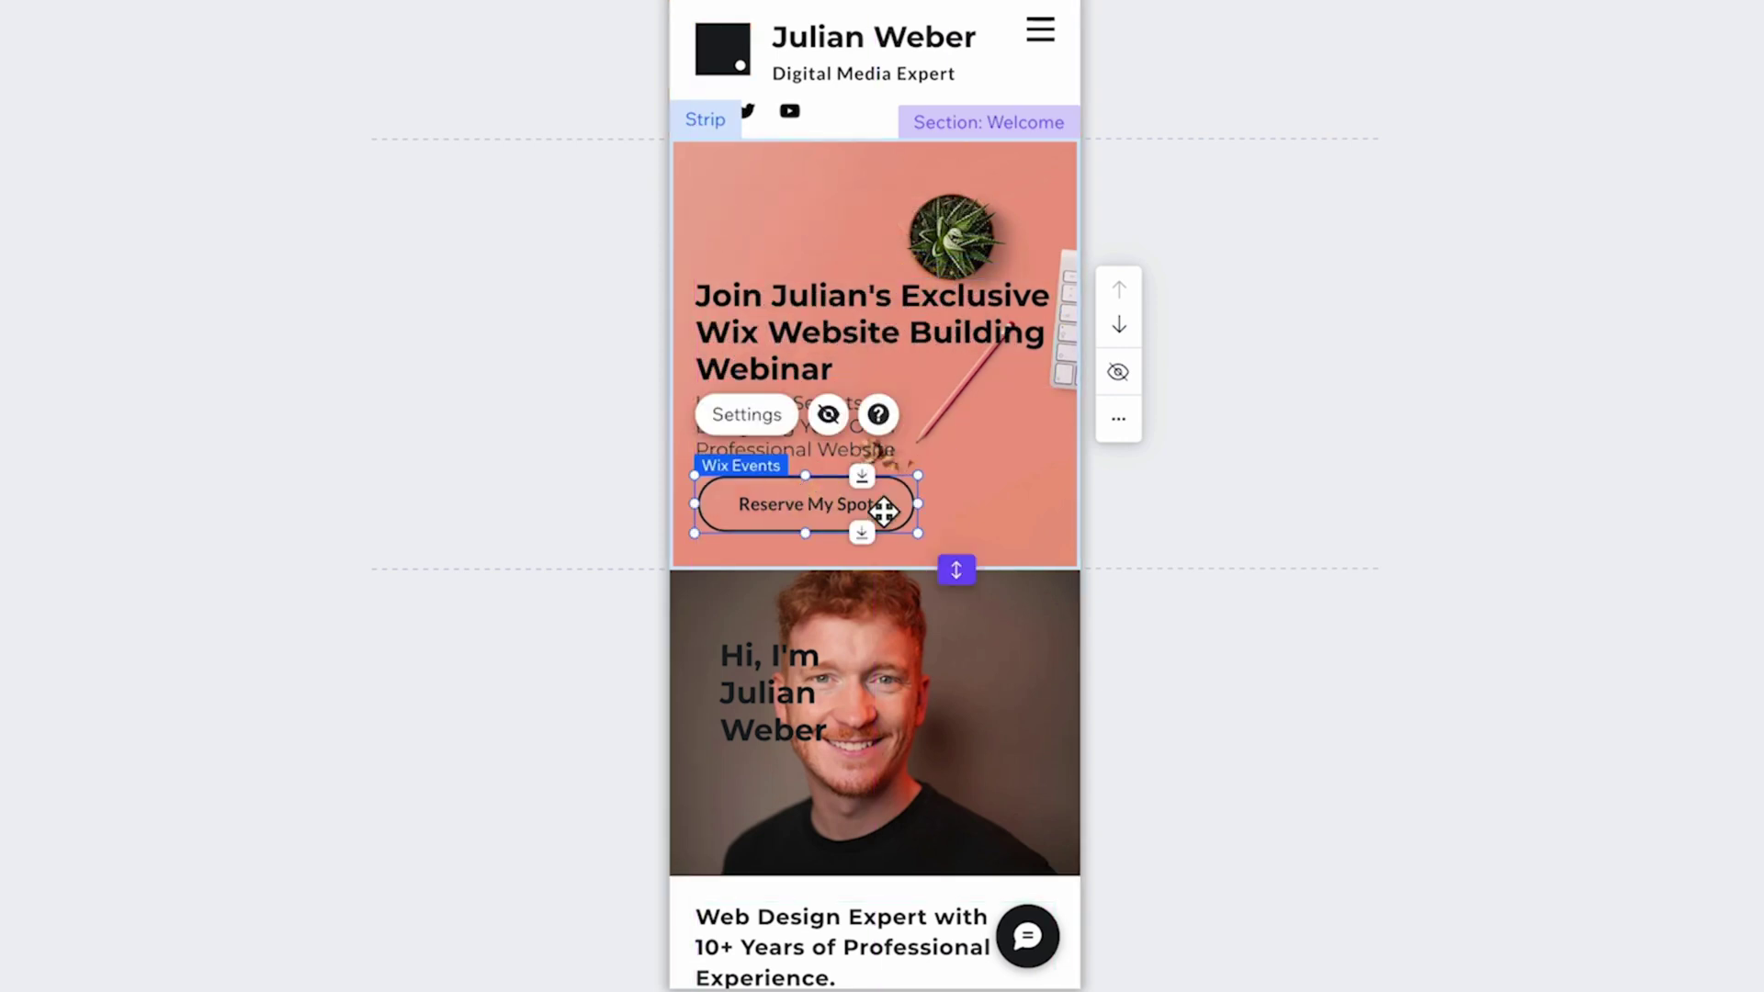
# Step: Move the greeting heading lower on the photo and stretch the About section taller
pyautogui.scroll(-5, 1078, 609)
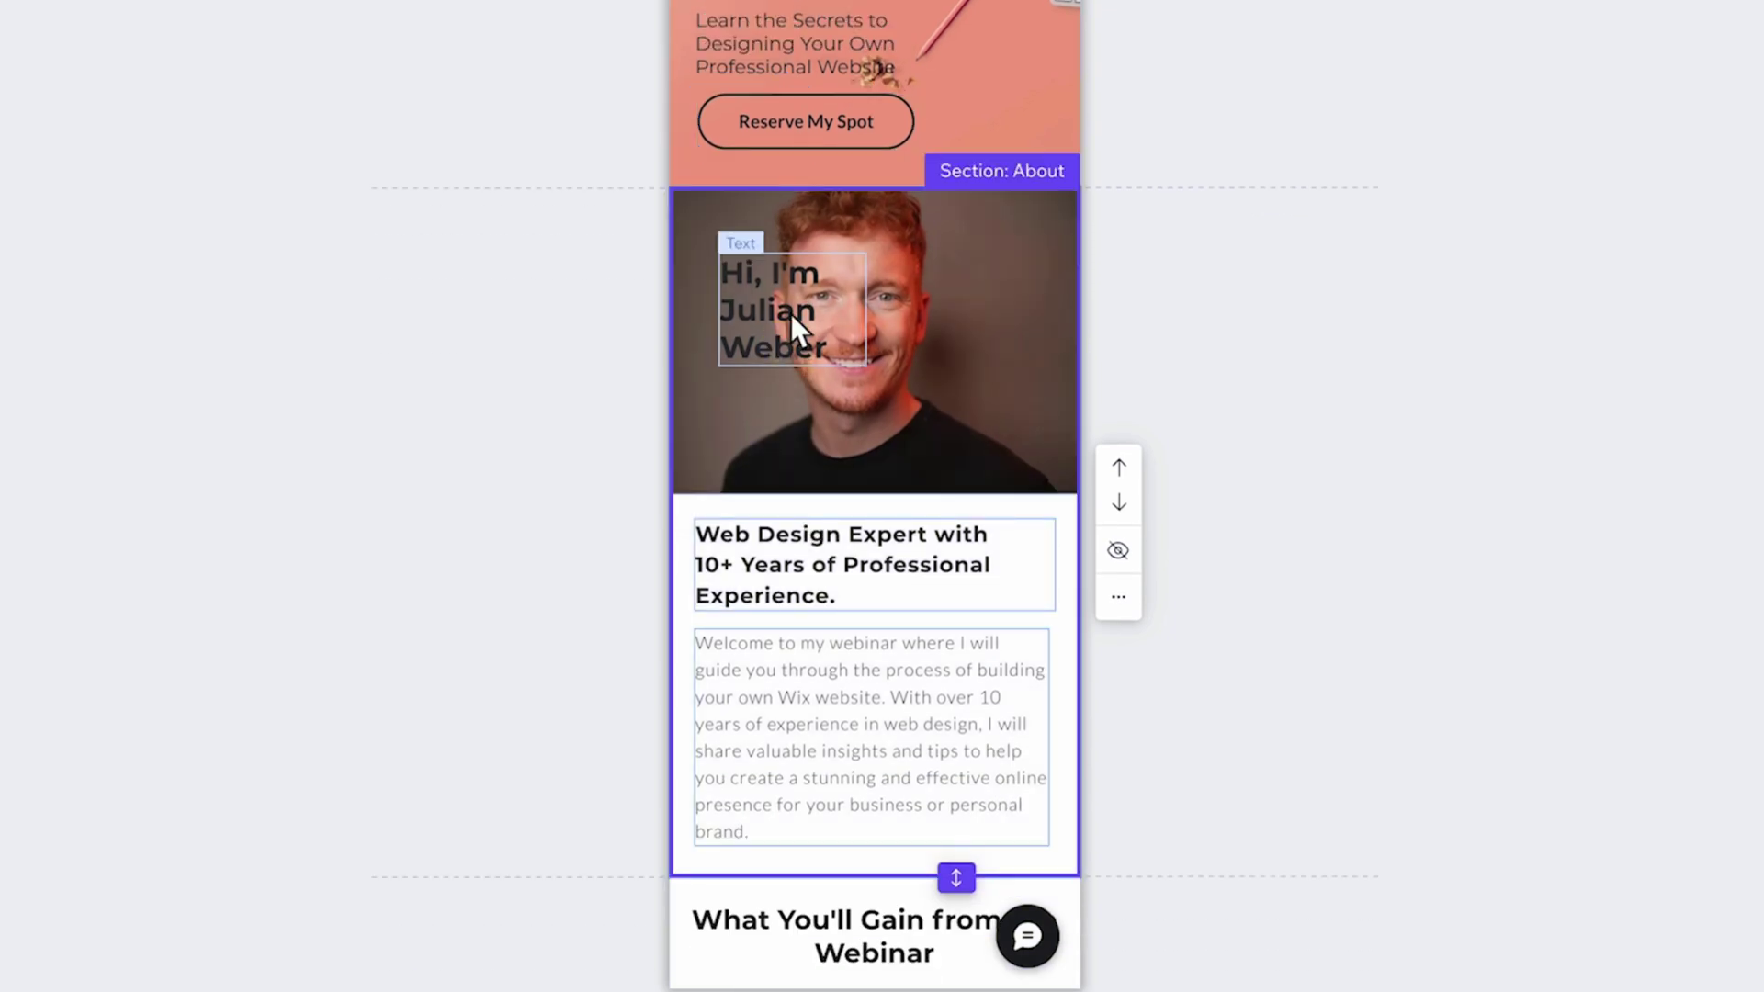
pyautogui.moveTo(790, 312); pyautogui.dragTo(783, 370)
pyautogui.click(923, 841)
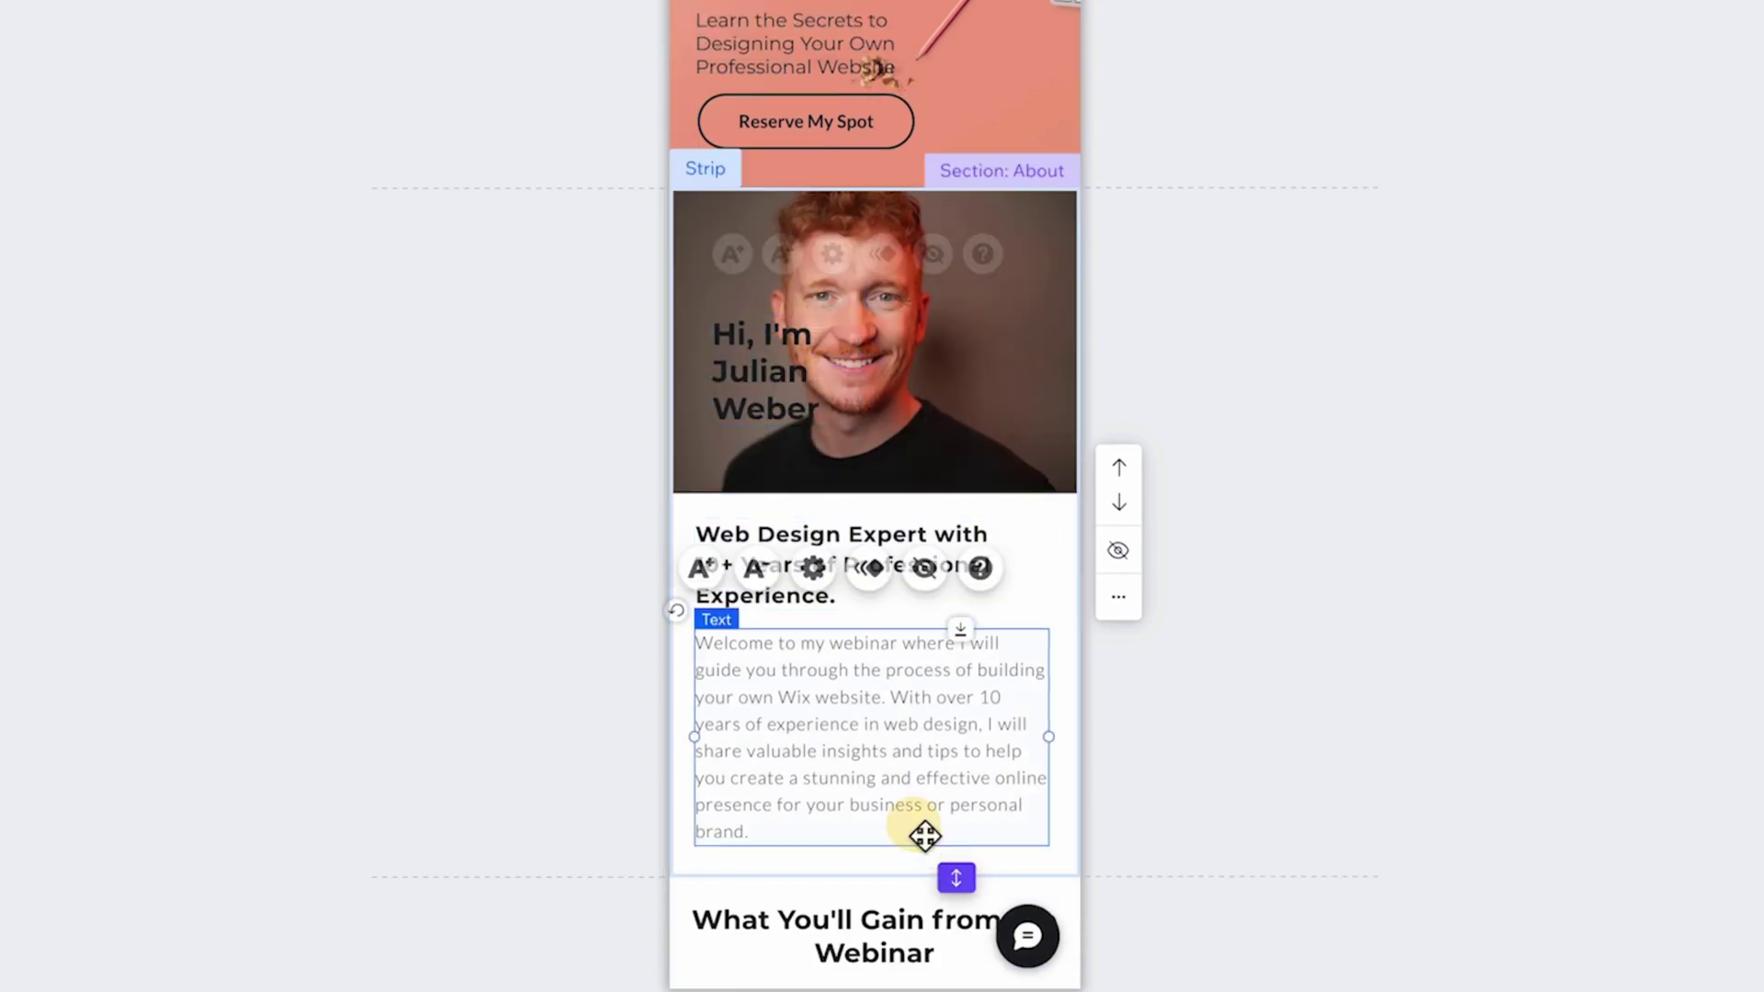
pyautogui.moveTo(956, 877); pyautogui.dragTo(956, 990)
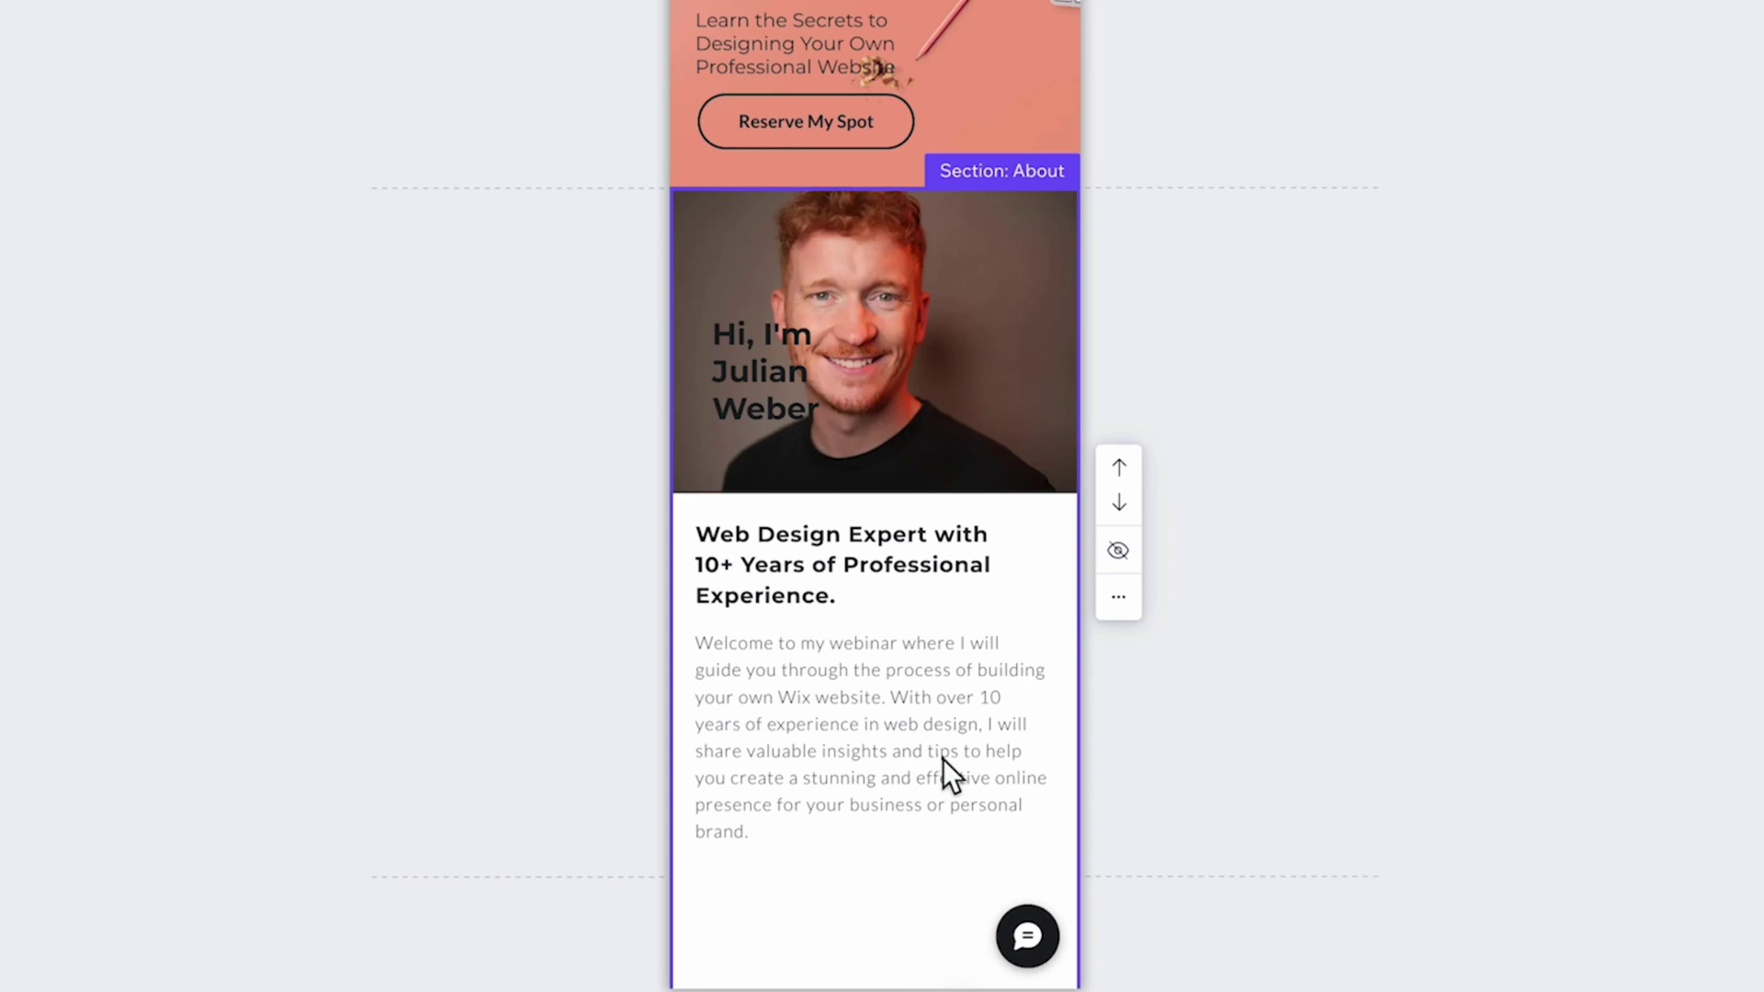
pyautogui.scroll(-4, 942, 759)
pyautogui.moveTo(956, 674); pyautogui.dragTo(965, 768)
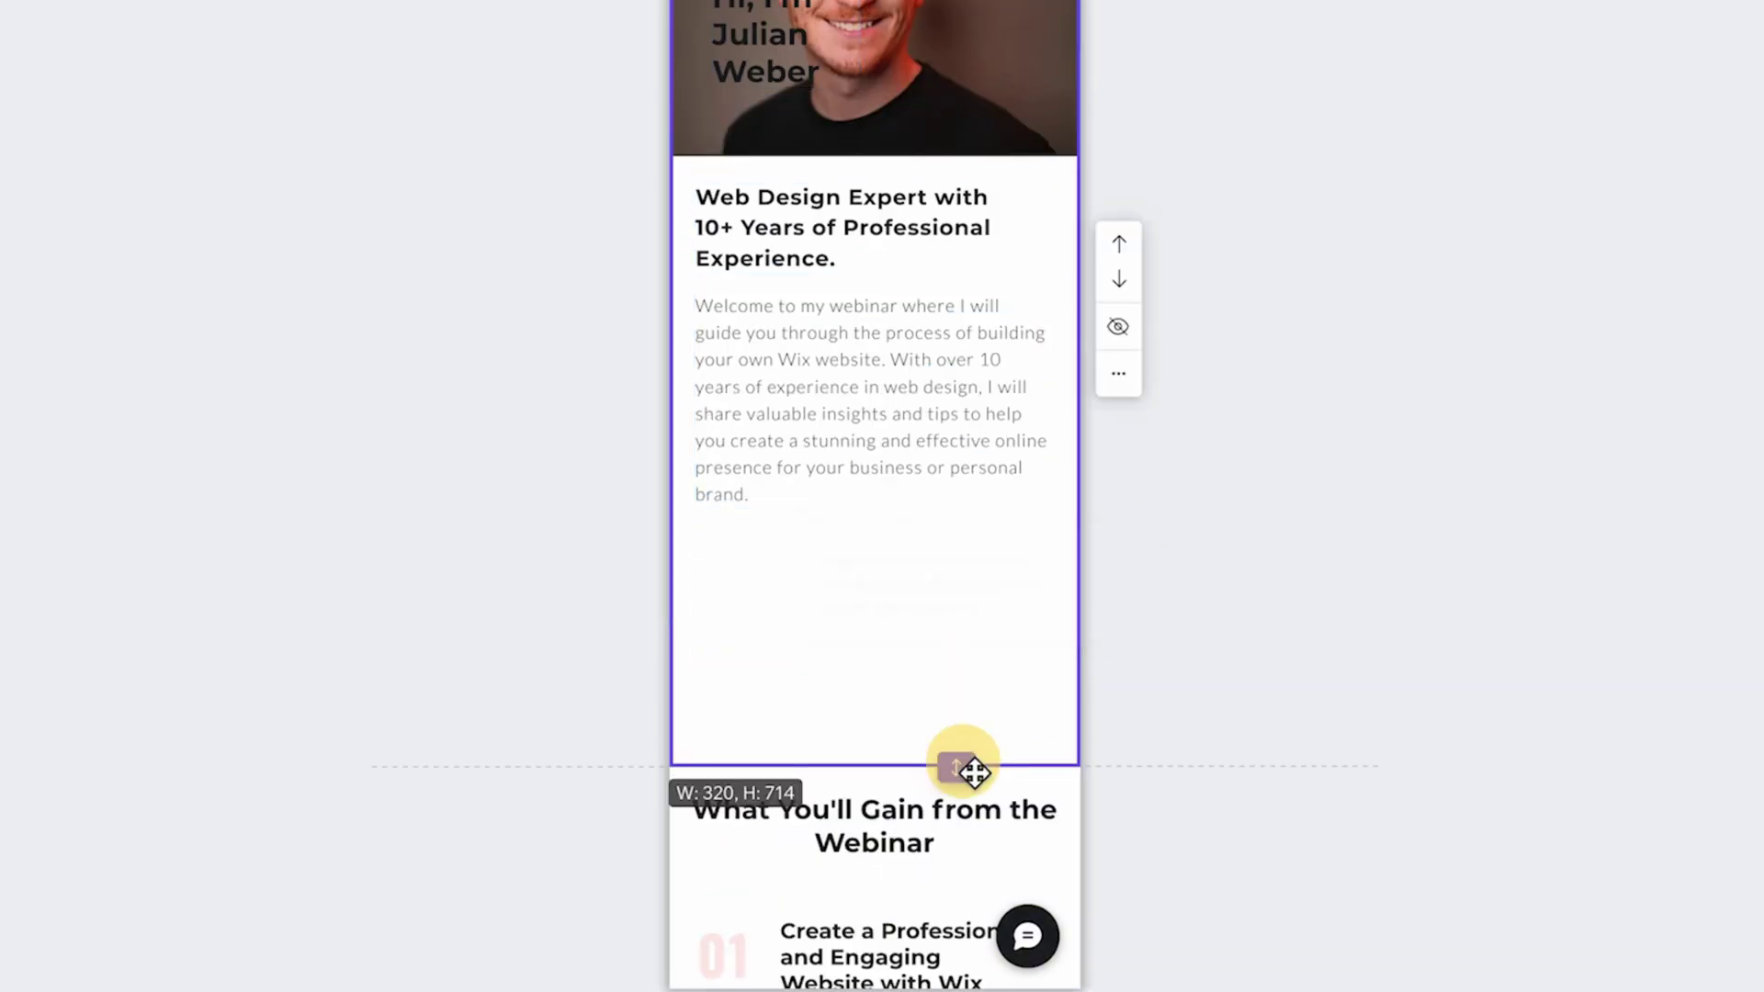
# Step: Lengthen the About strip to 638 high and move the about paragraph and expertise heading lower
pyautogui.click(858, 425)
pyautogui.moveTo(858, 425)
pyautogui.mouseDown()
pyautogui.moveTo(857, 500)
pyautogui.moveTo(871, 456)
pyautogui.mouseUp()
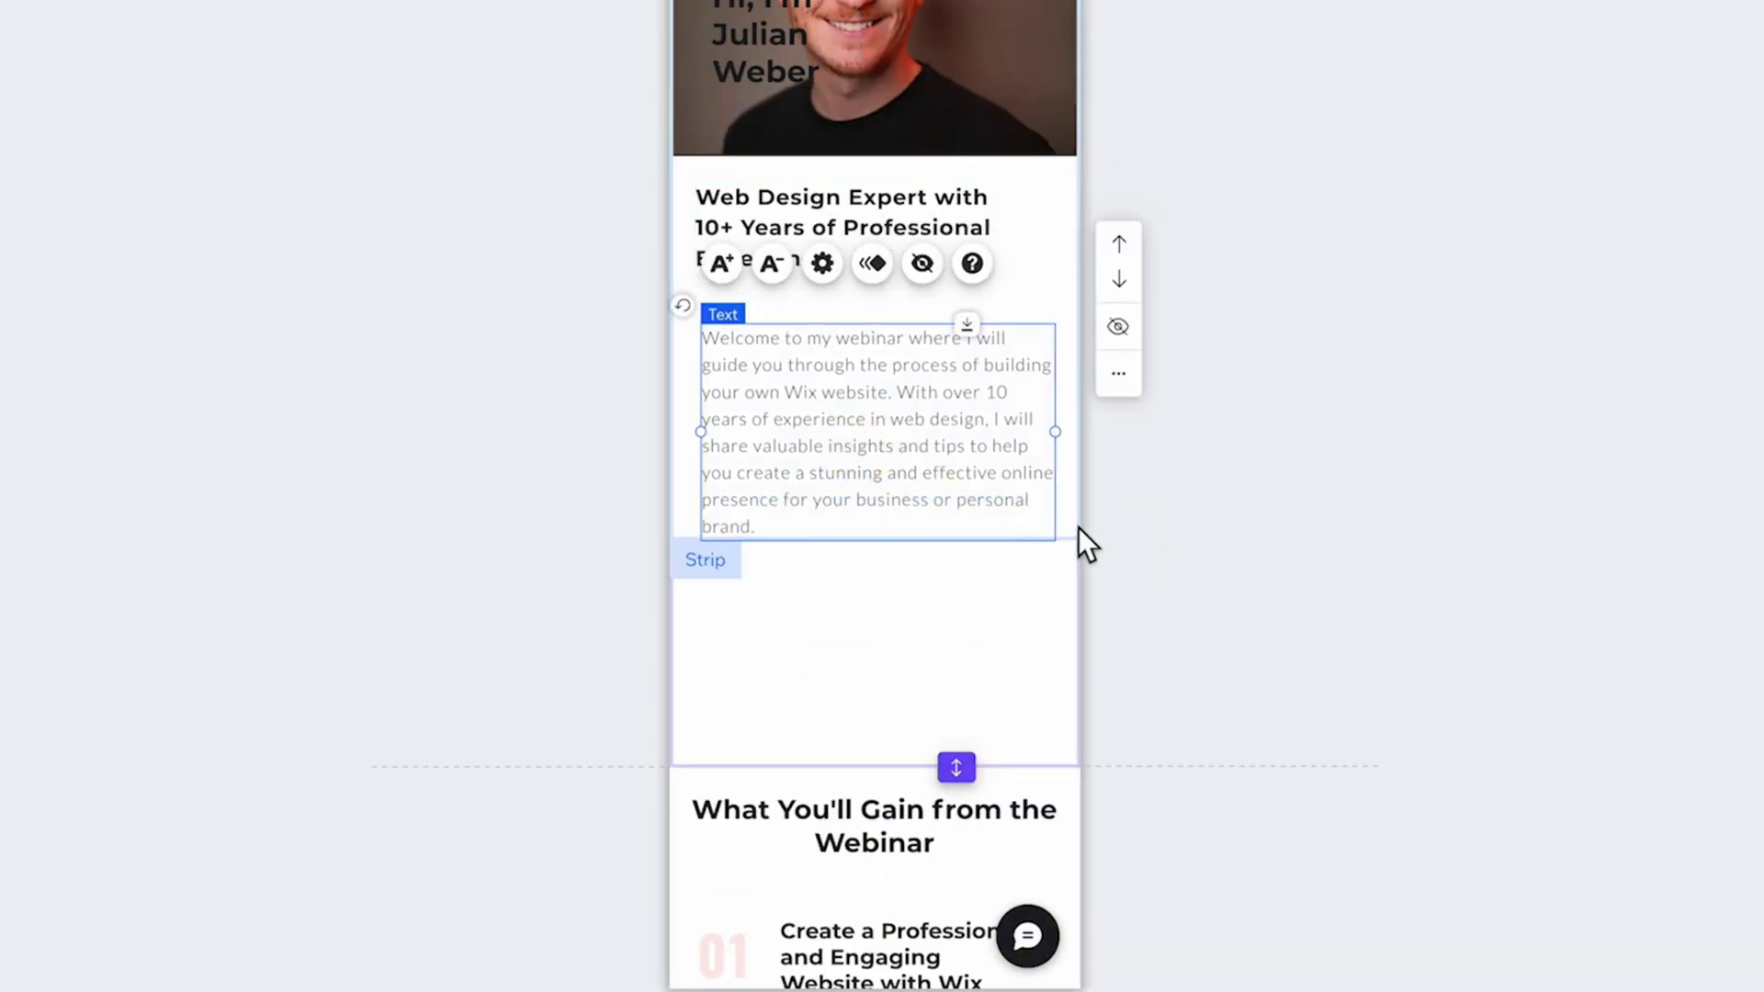
pyautogui.click(1016, 547)
pyautogui.moveTo(1016, 547); pyautogui.dragTo(1016, 673)
pyautogui.moveTo(915, 446); pyautogui.dragTo(915, 541)
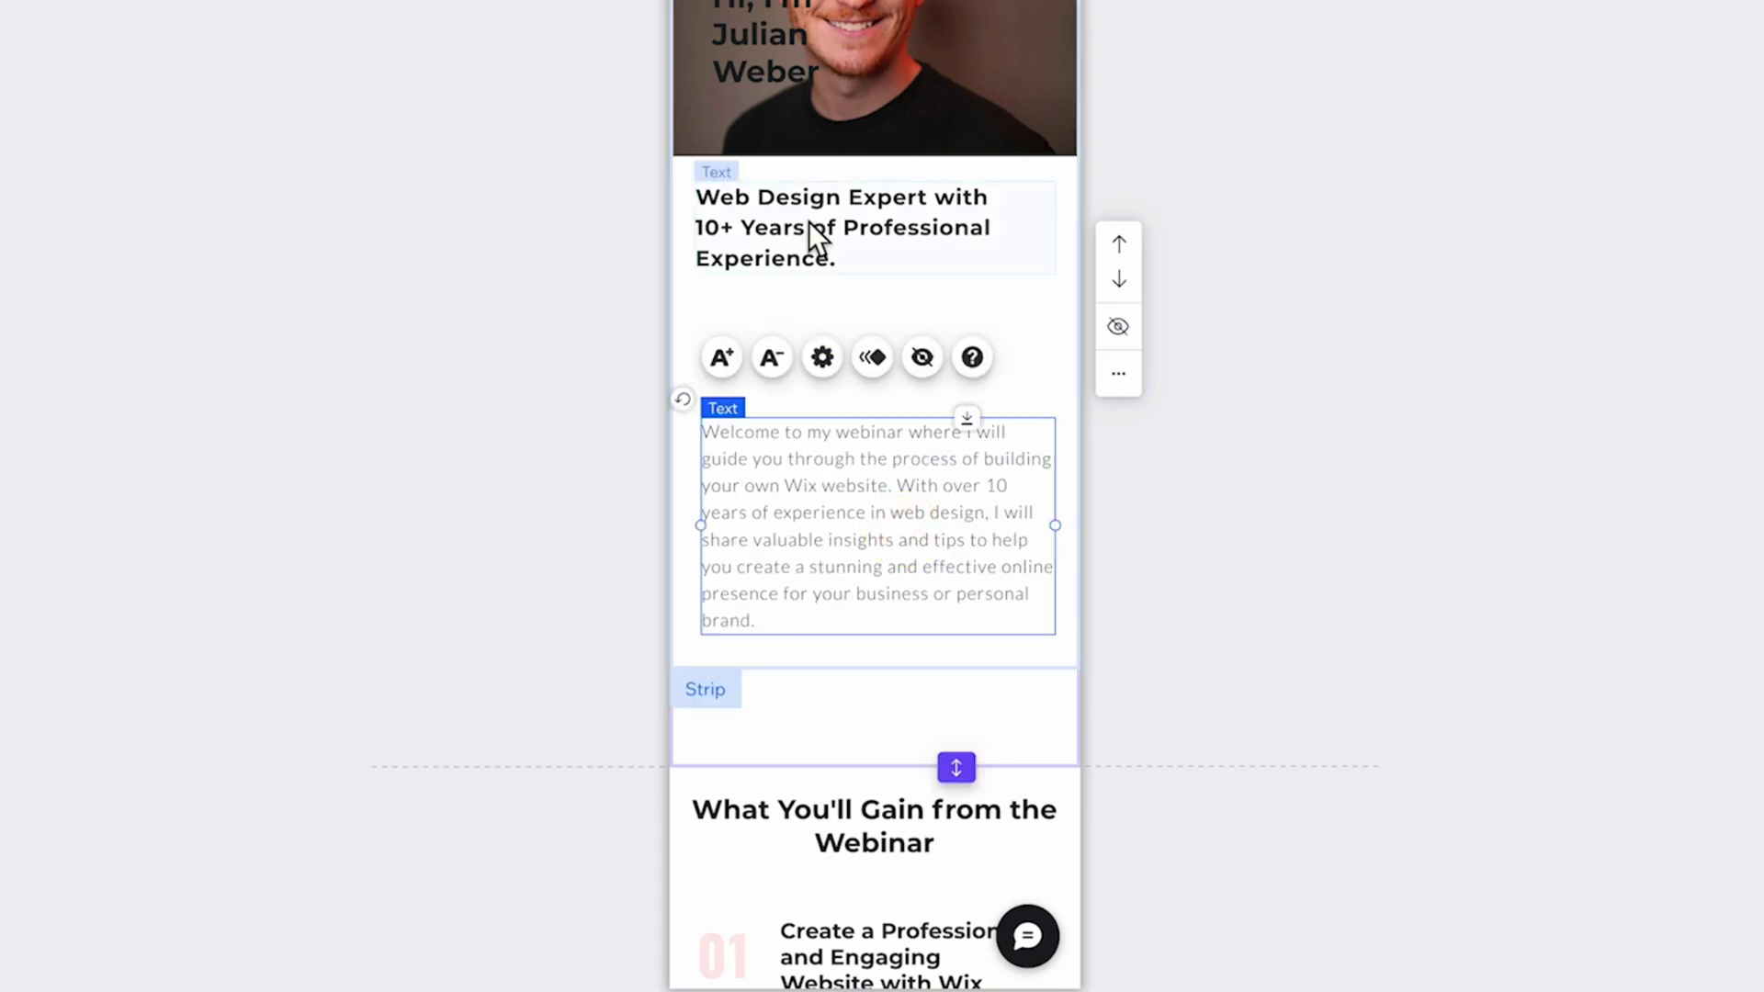
pyautogui.moveTo(810, 234); pyautogui.dragTo(825, 362)
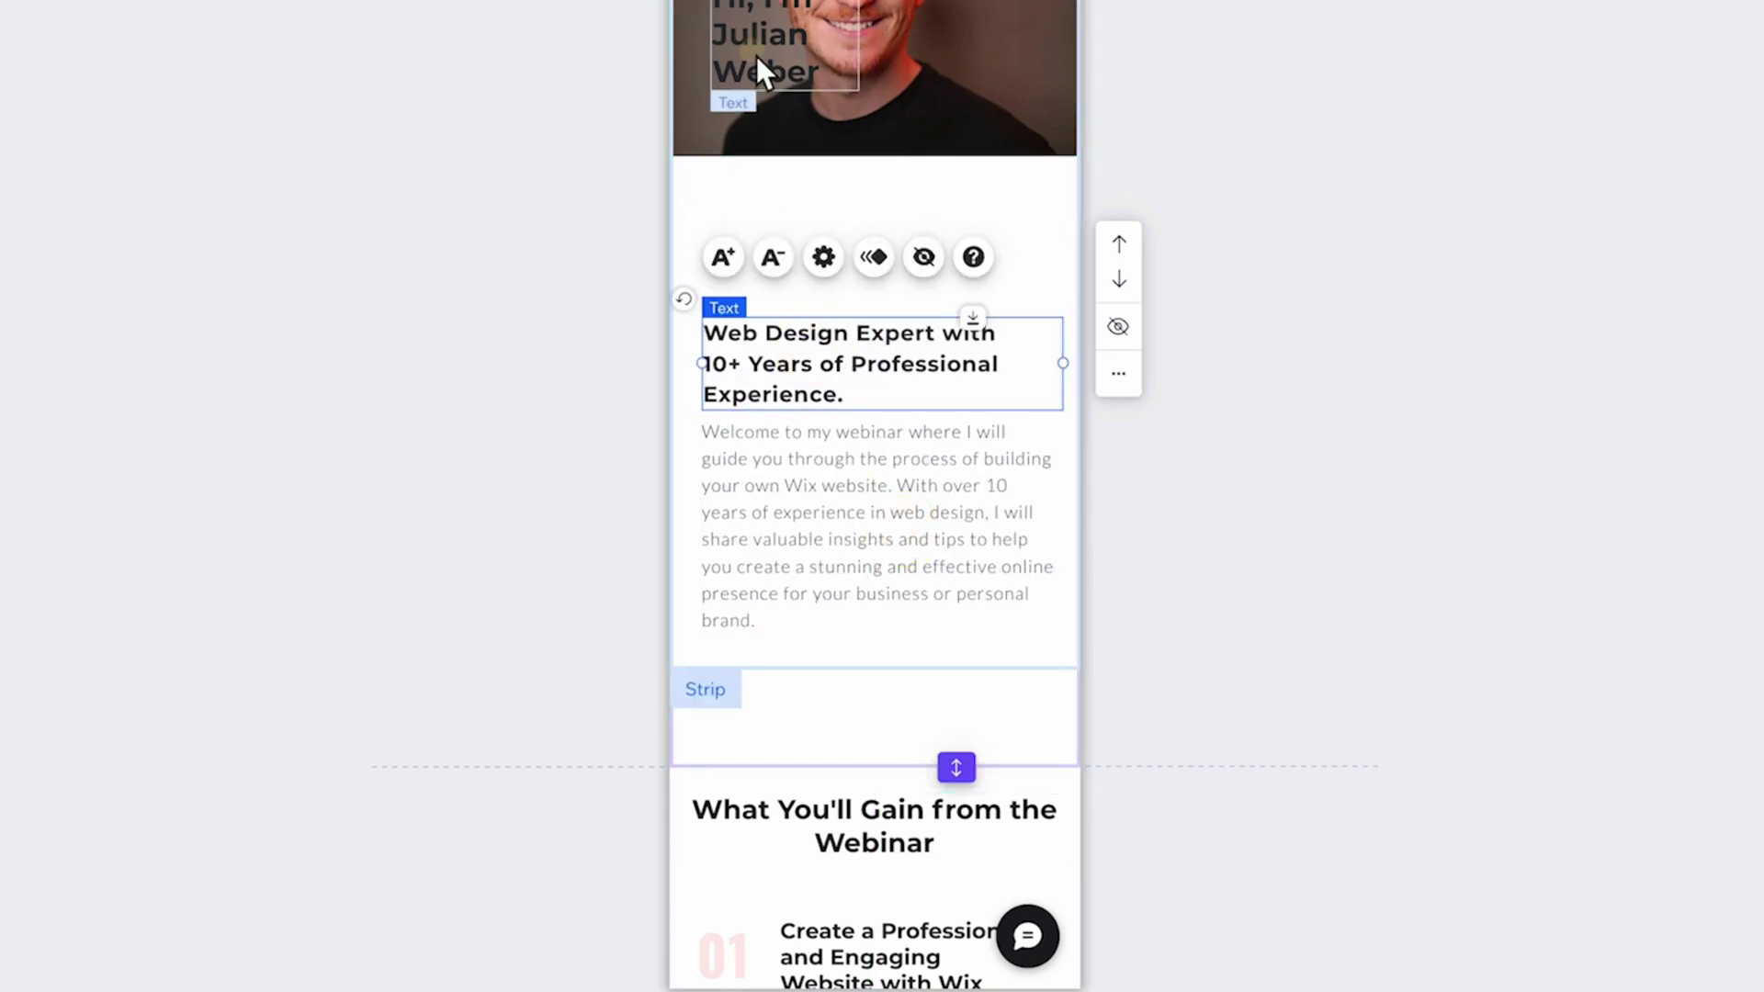
# Step: Move the greeting heading below the photo, widen it to two lines, keeping 24px size
pyautogui.moveTo(757, 62); pyautogui.dragTo(754, 267)
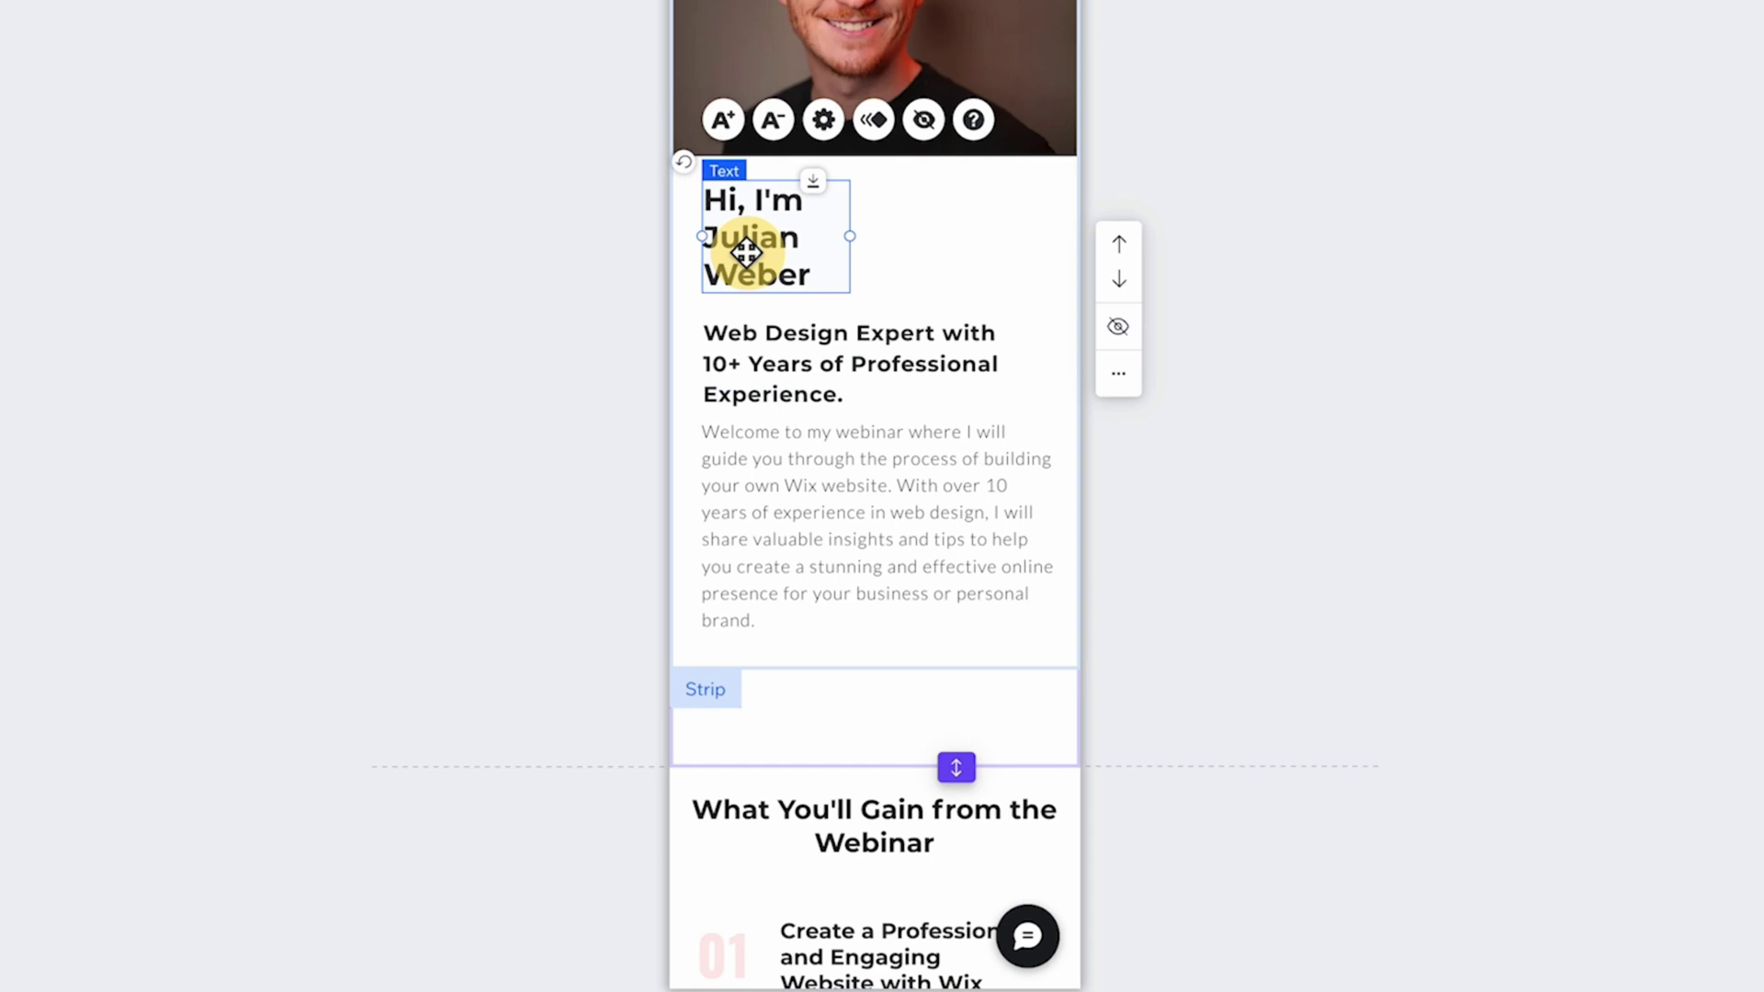
pyautogui.moveTo(850, 237); pyautogui.dragTo(964, 236)
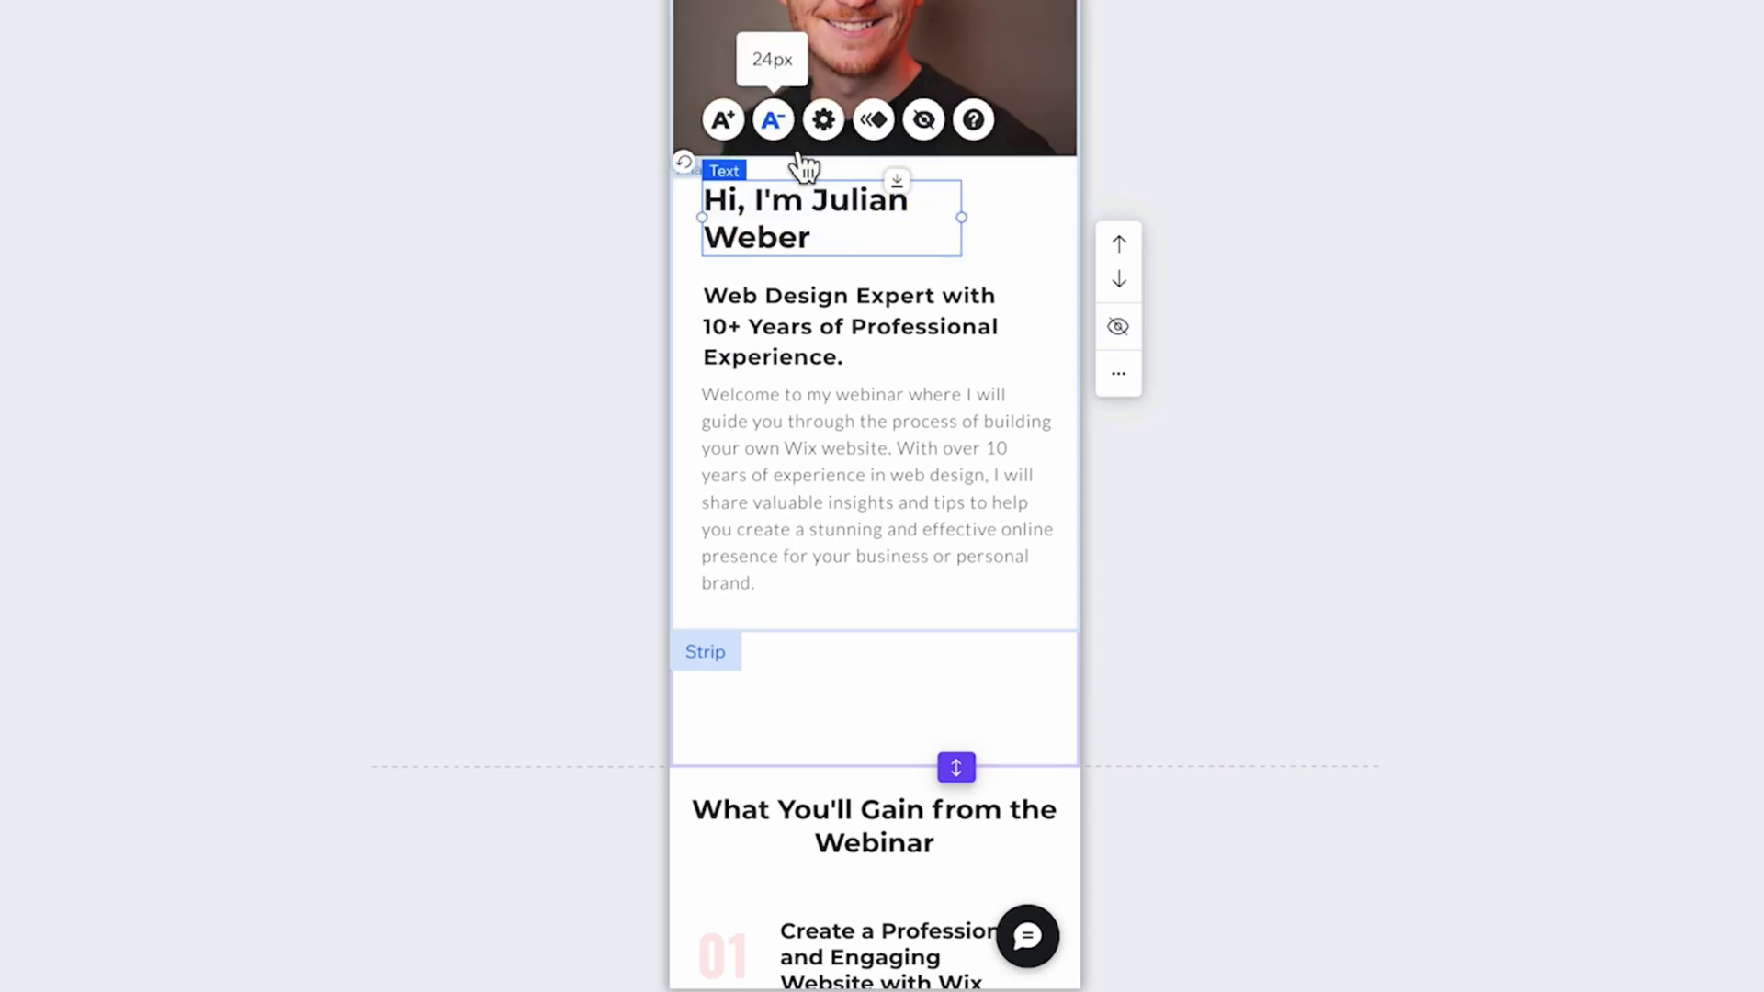
pyautogui.click(772, 121)
pyautogui.click(722, 119)
# Step: Hide the about paragraph on mobile and shorten the About section to 320×496
pyautogui.click(880, 479)
pyautogui.click(928, 326)
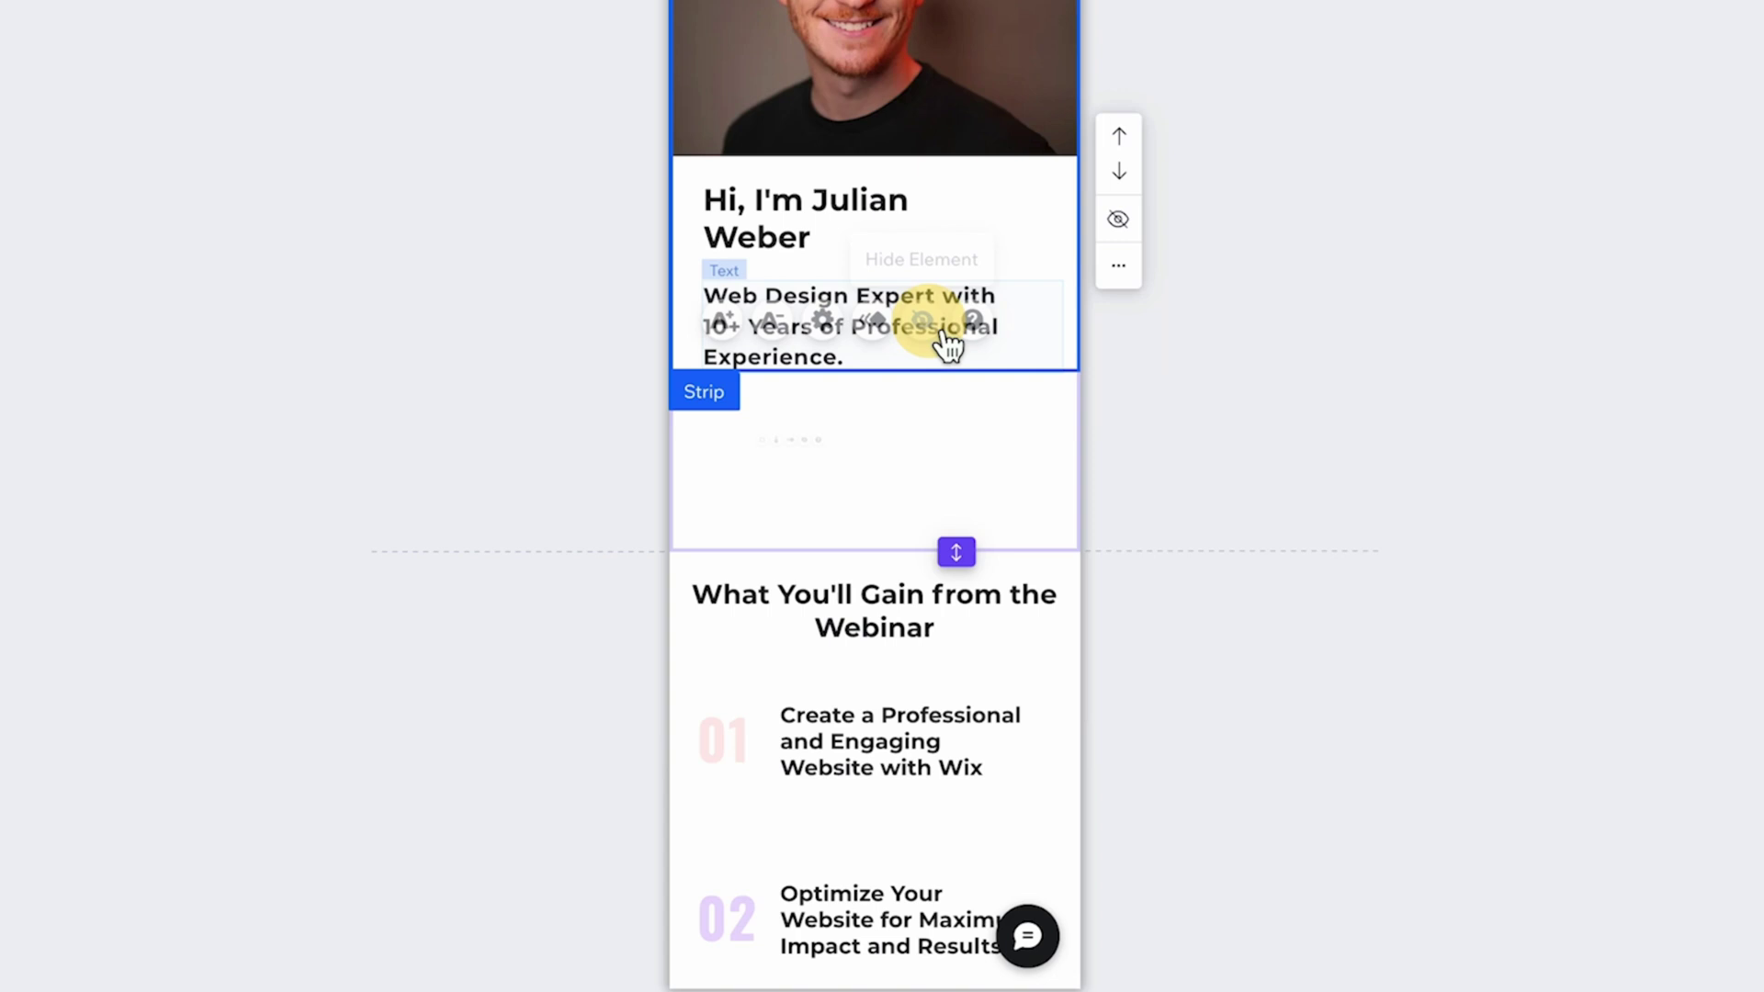
pyautogui.moveTo(956, 551); pyautogui.dragTo(967, 489)
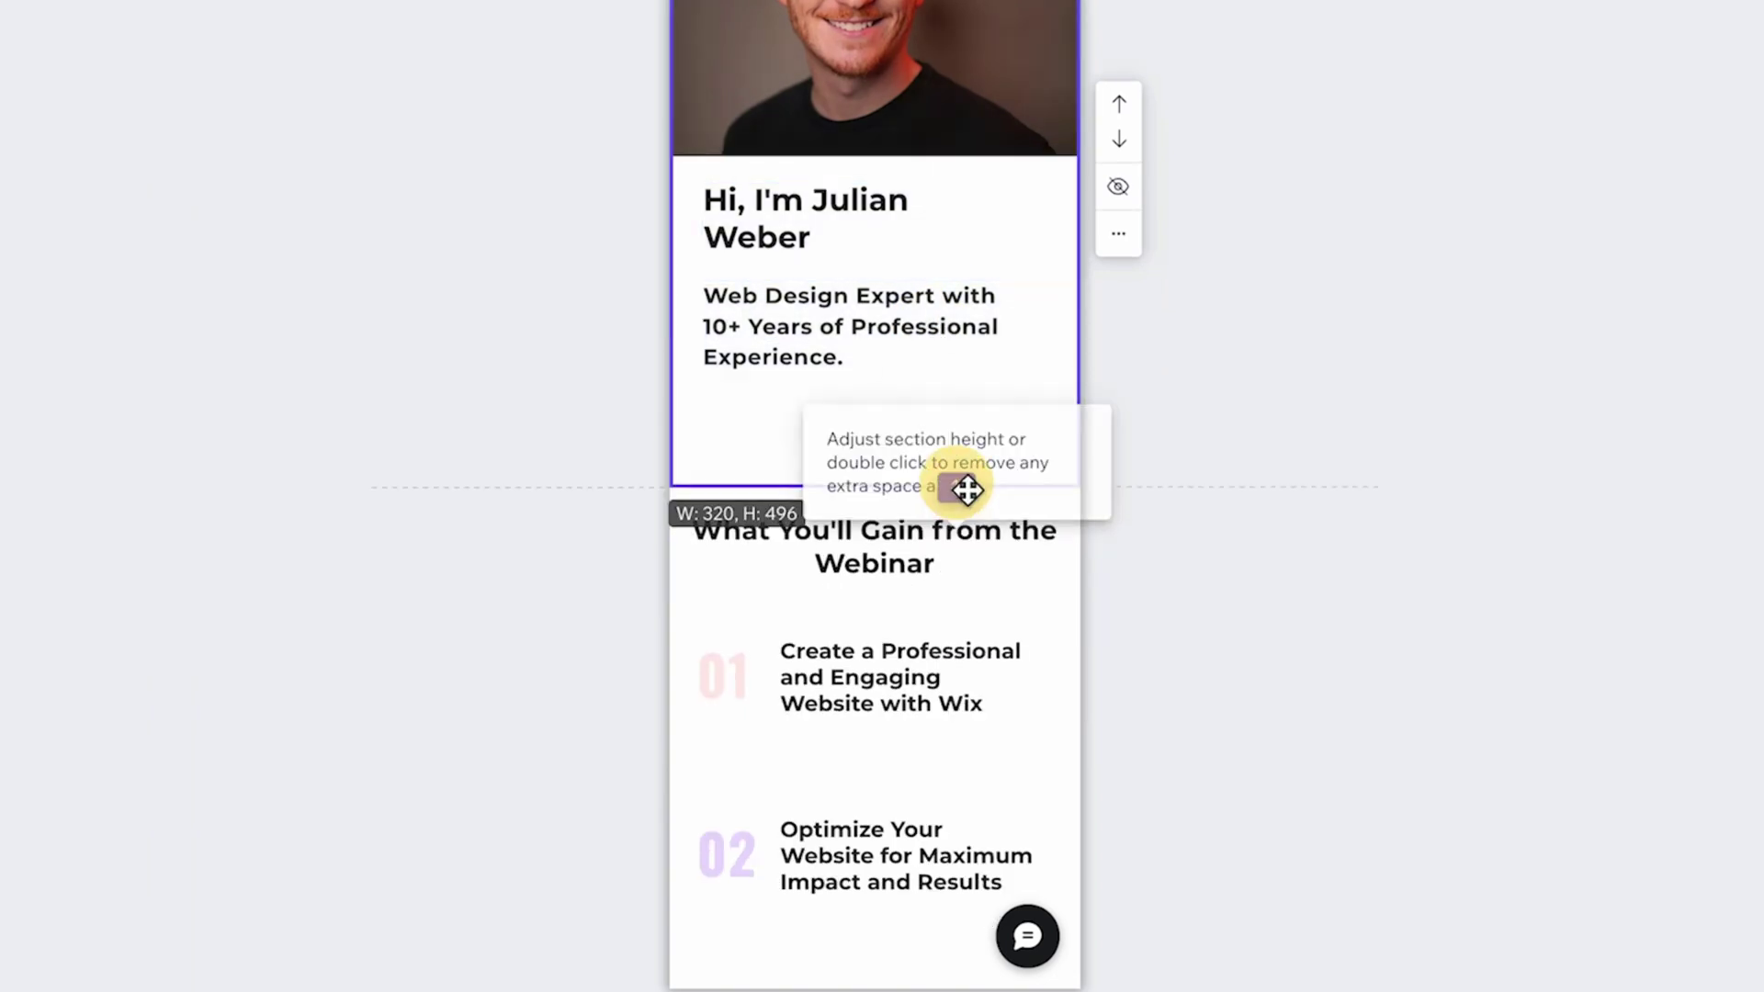
# Step: Hide the footer's contact form from the mobile layout, then scroll back up the page
pyautogui.scroll(-20, 1023, 542)
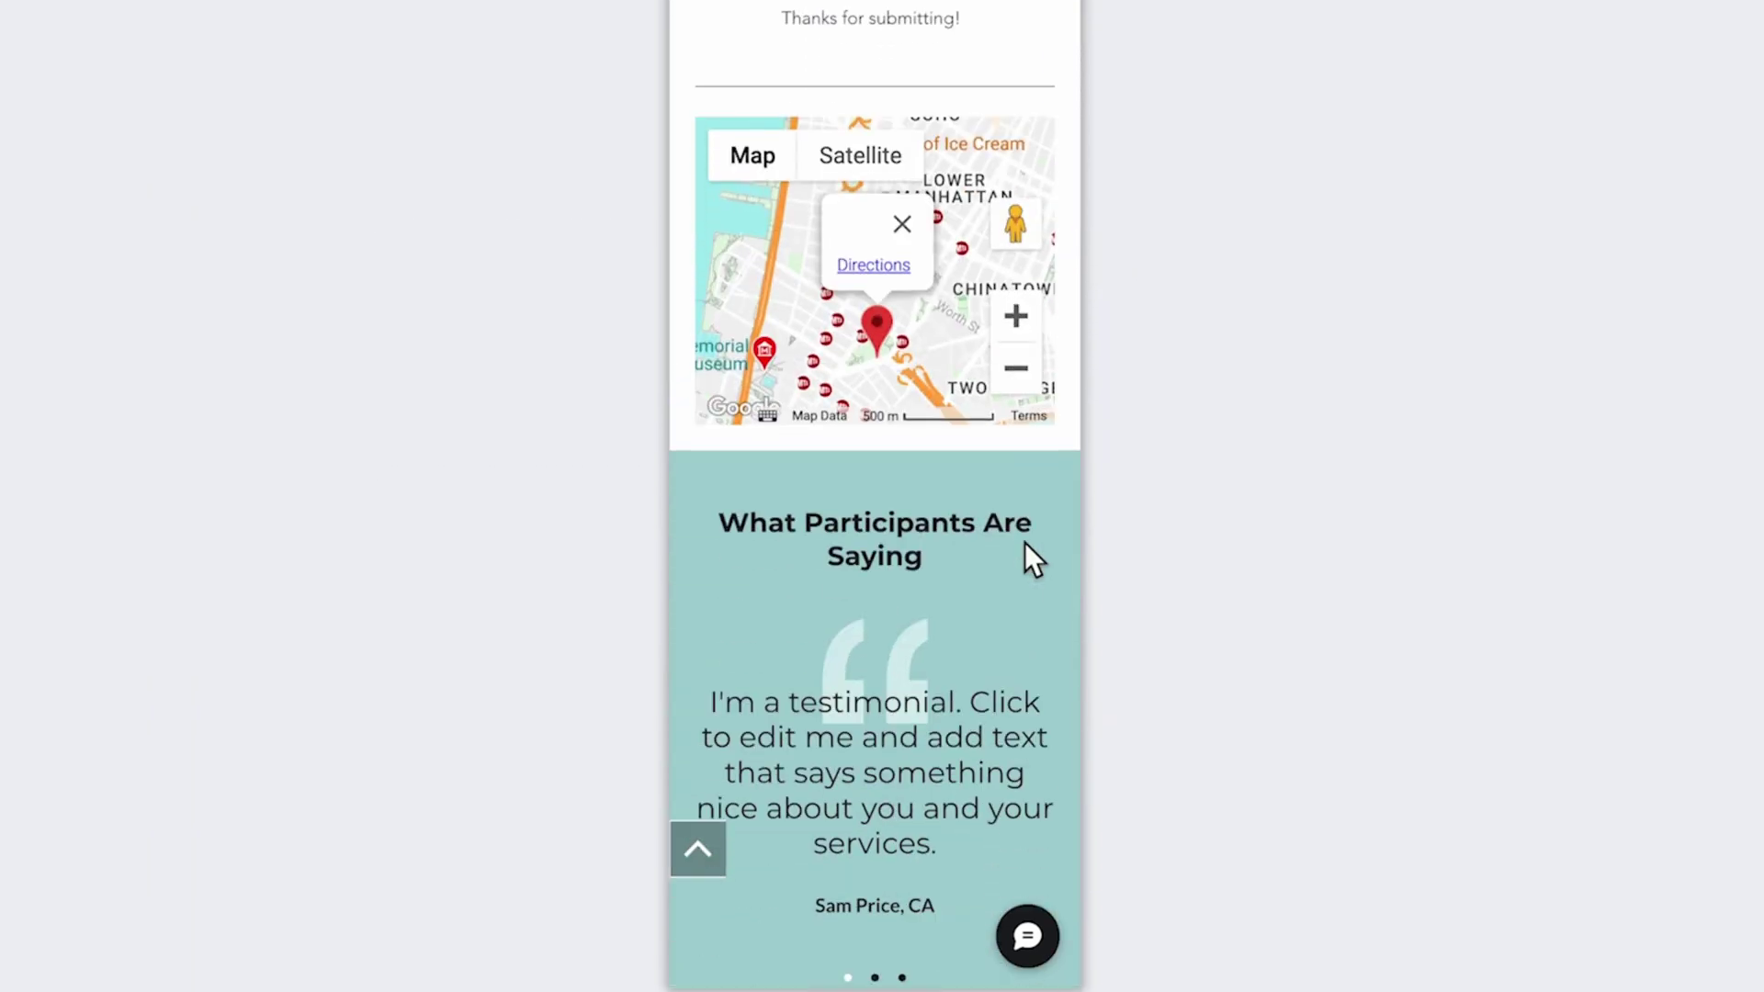
pyautogui.scroll(-15, 1026, 544)
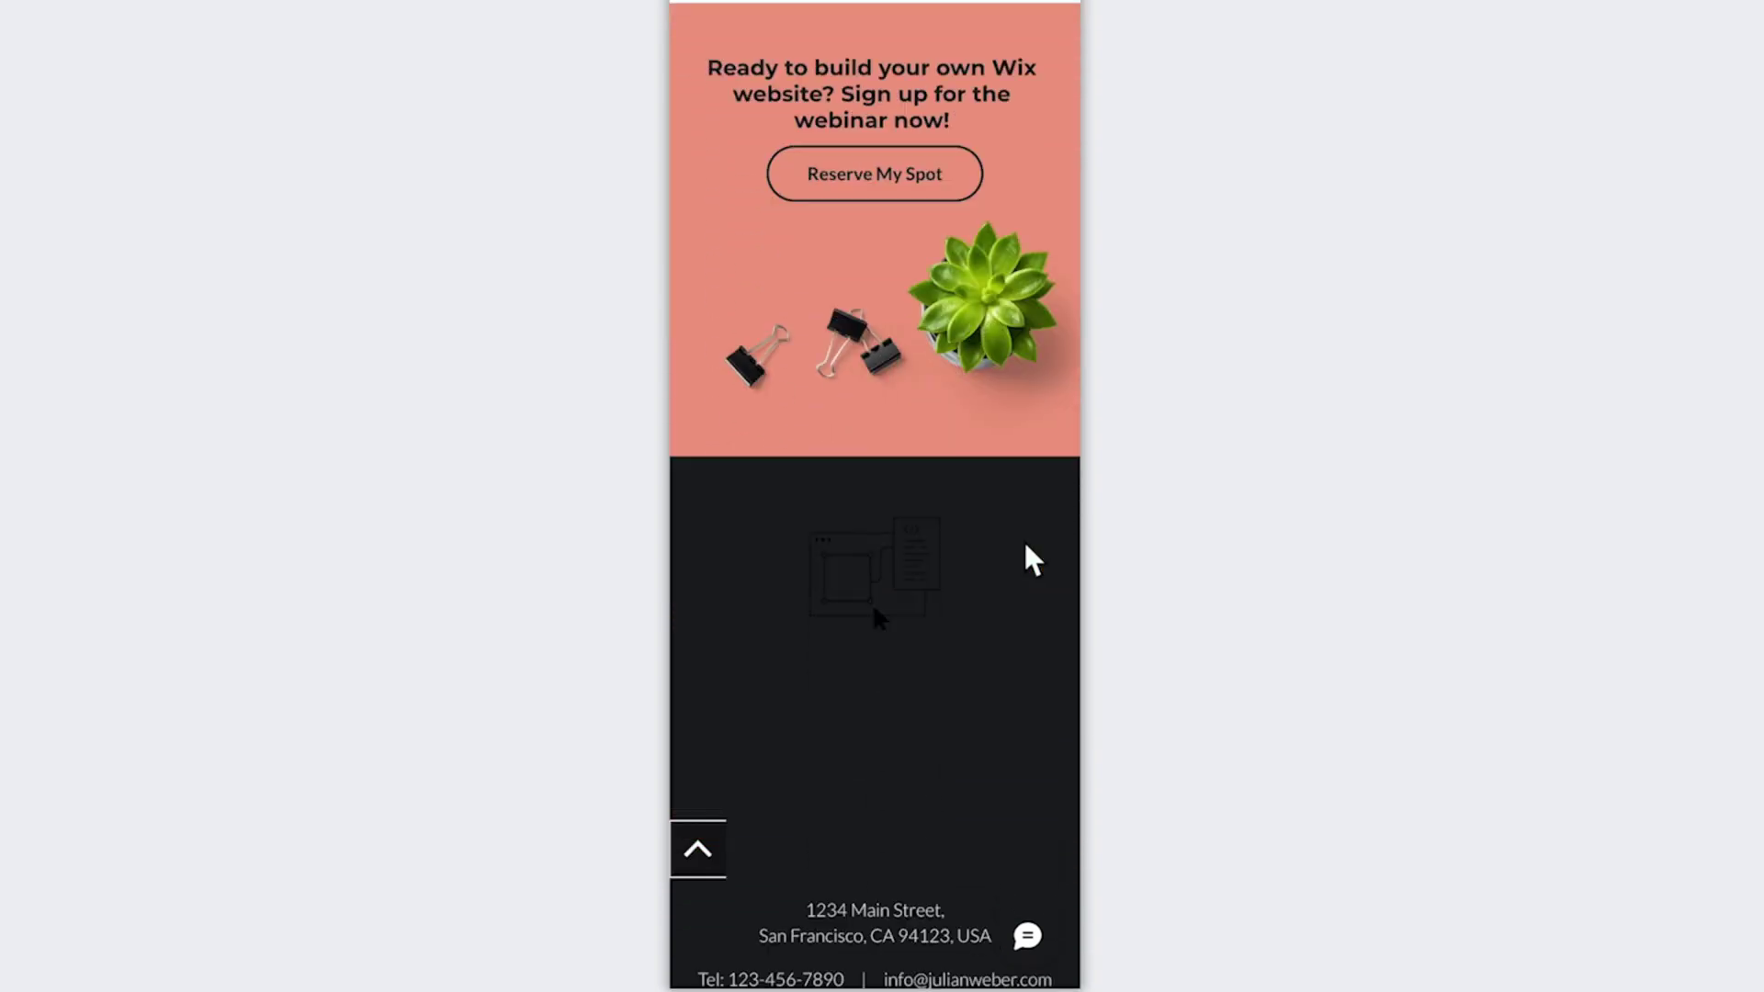
pyautogui.scroll(-3, 1026, 544)
pyautogui.click(889, 333)
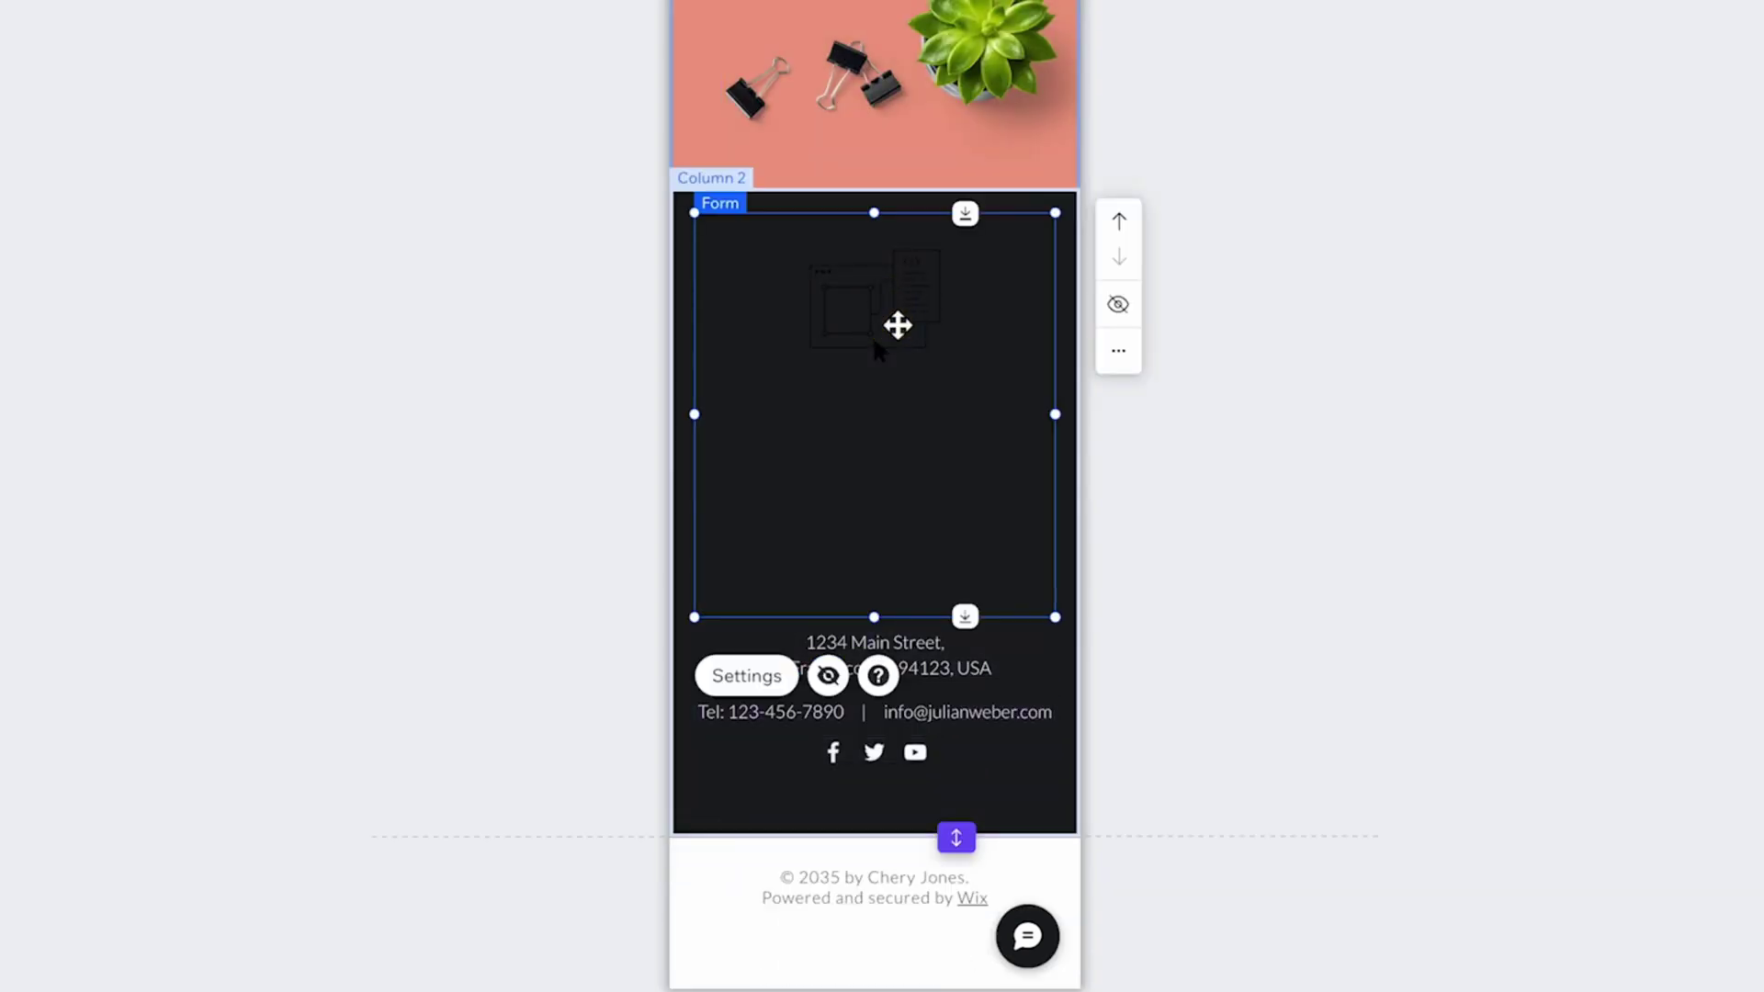
pyautogui.press('Delete')
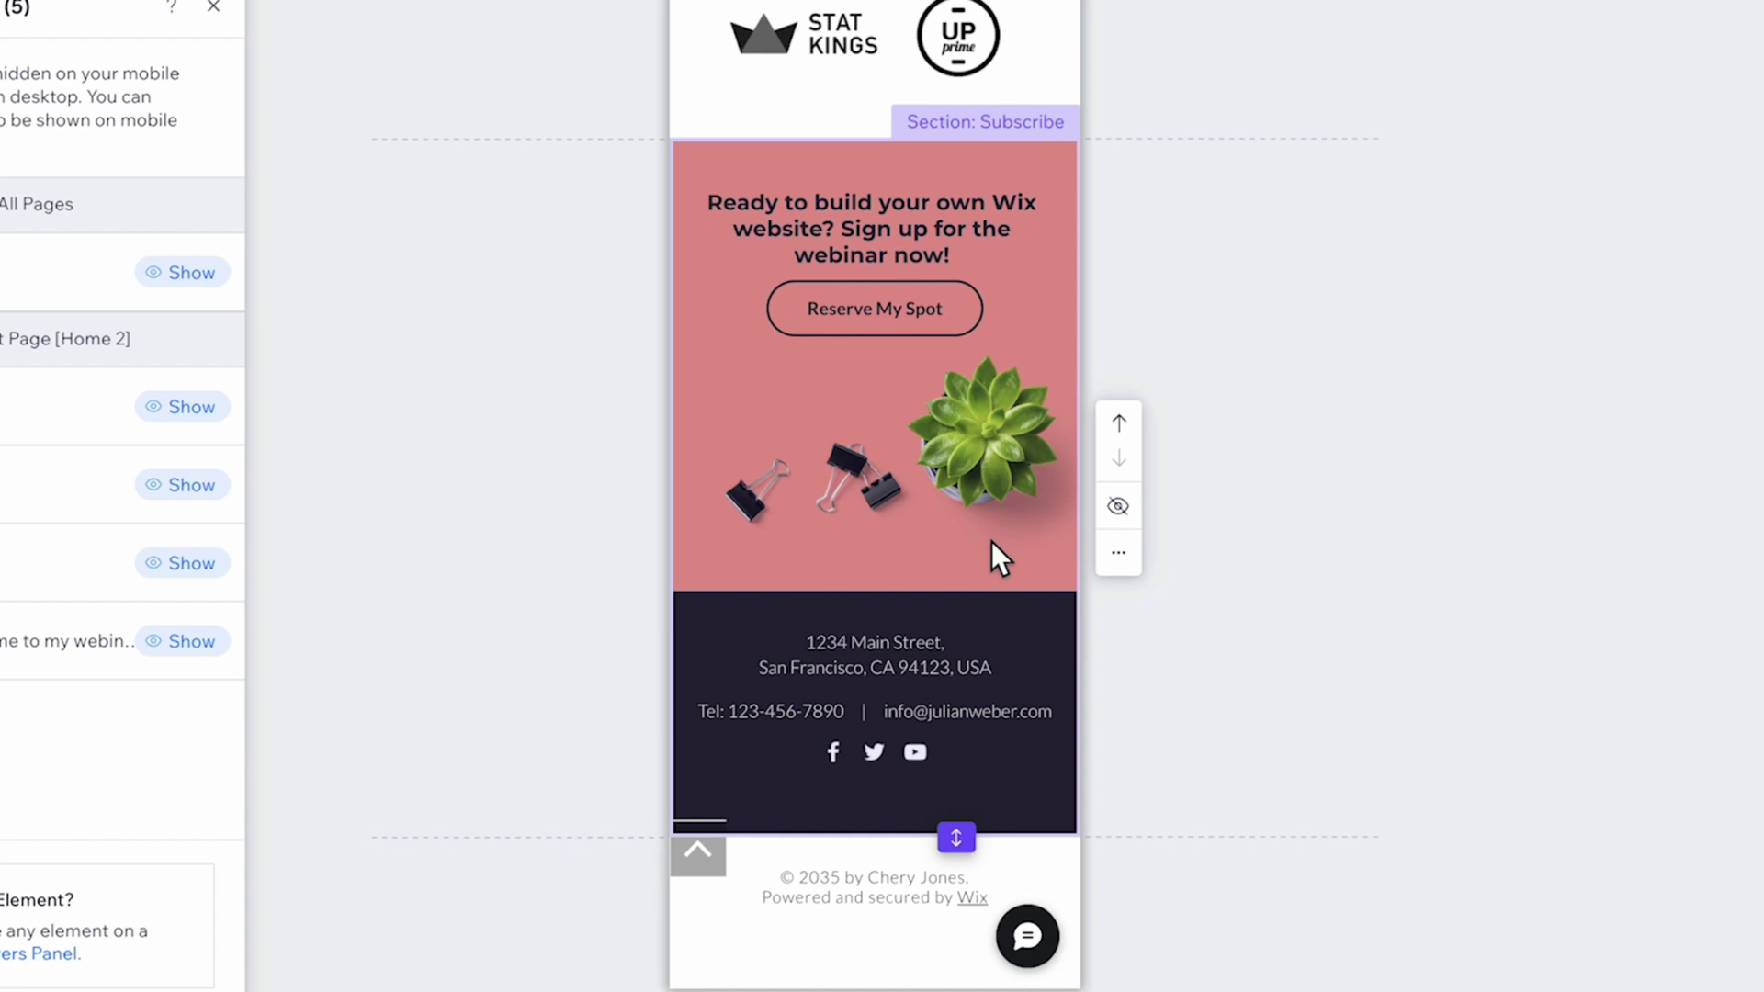
pyautogui.scroll(20, 990, 542)
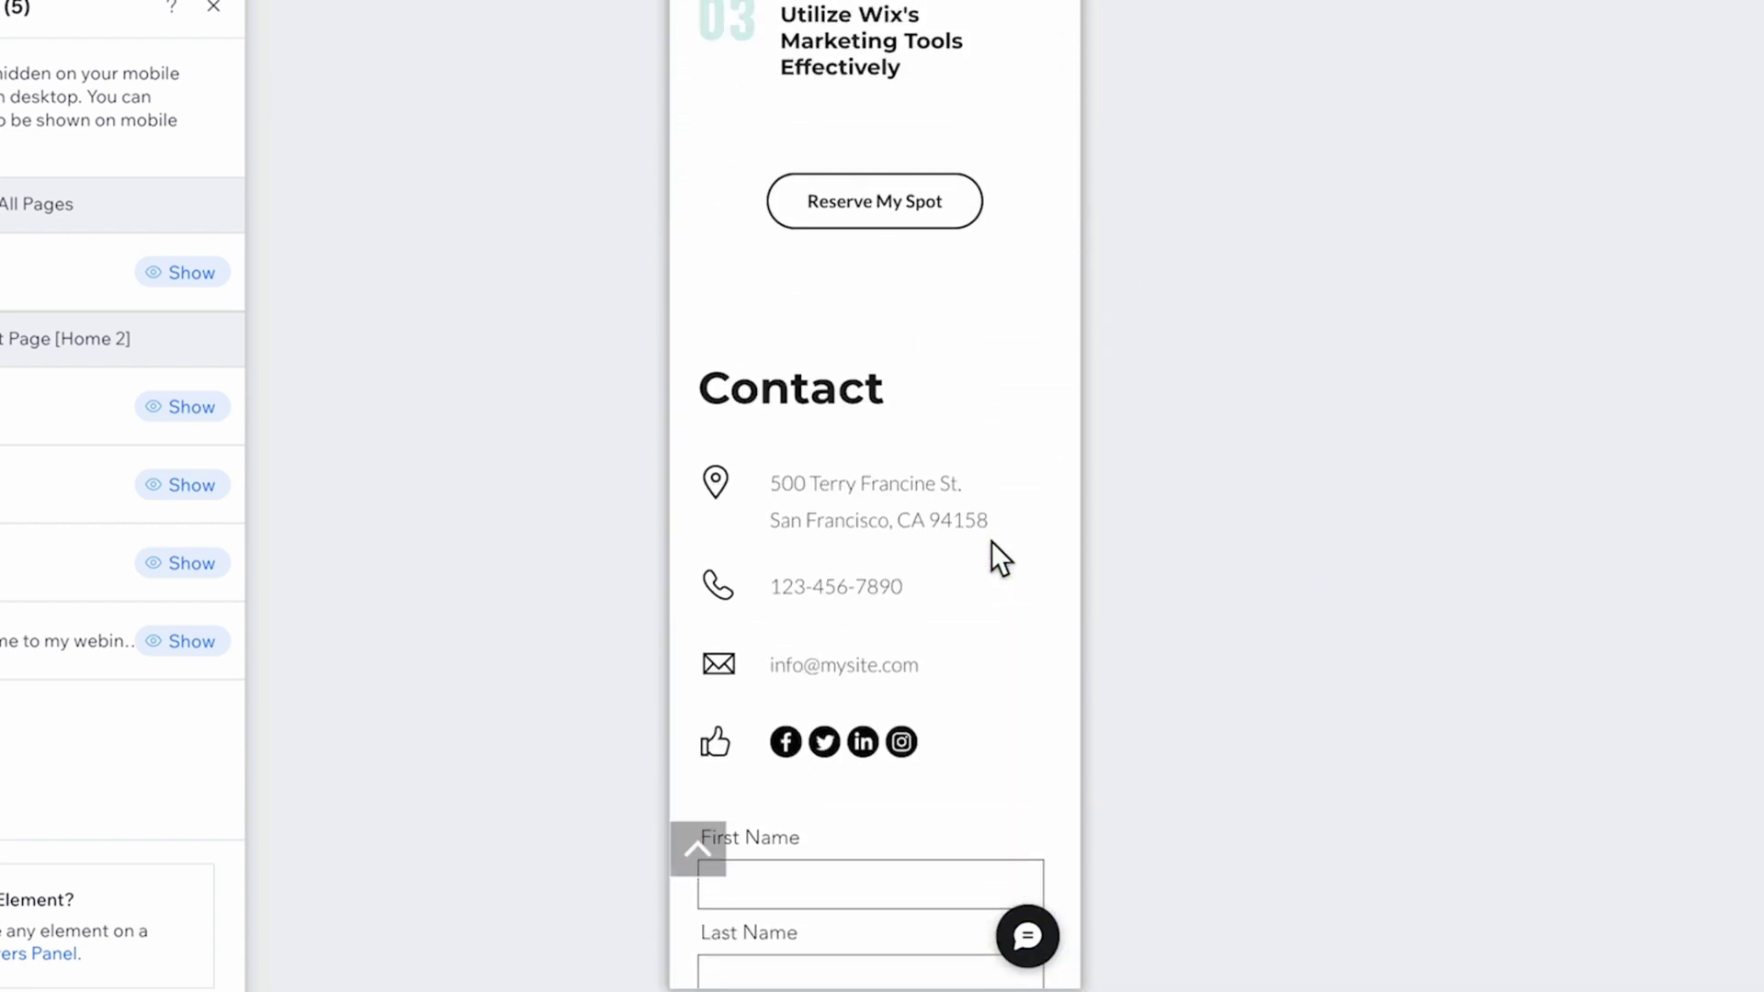
pyautogui.scroll(15, 990, 542)
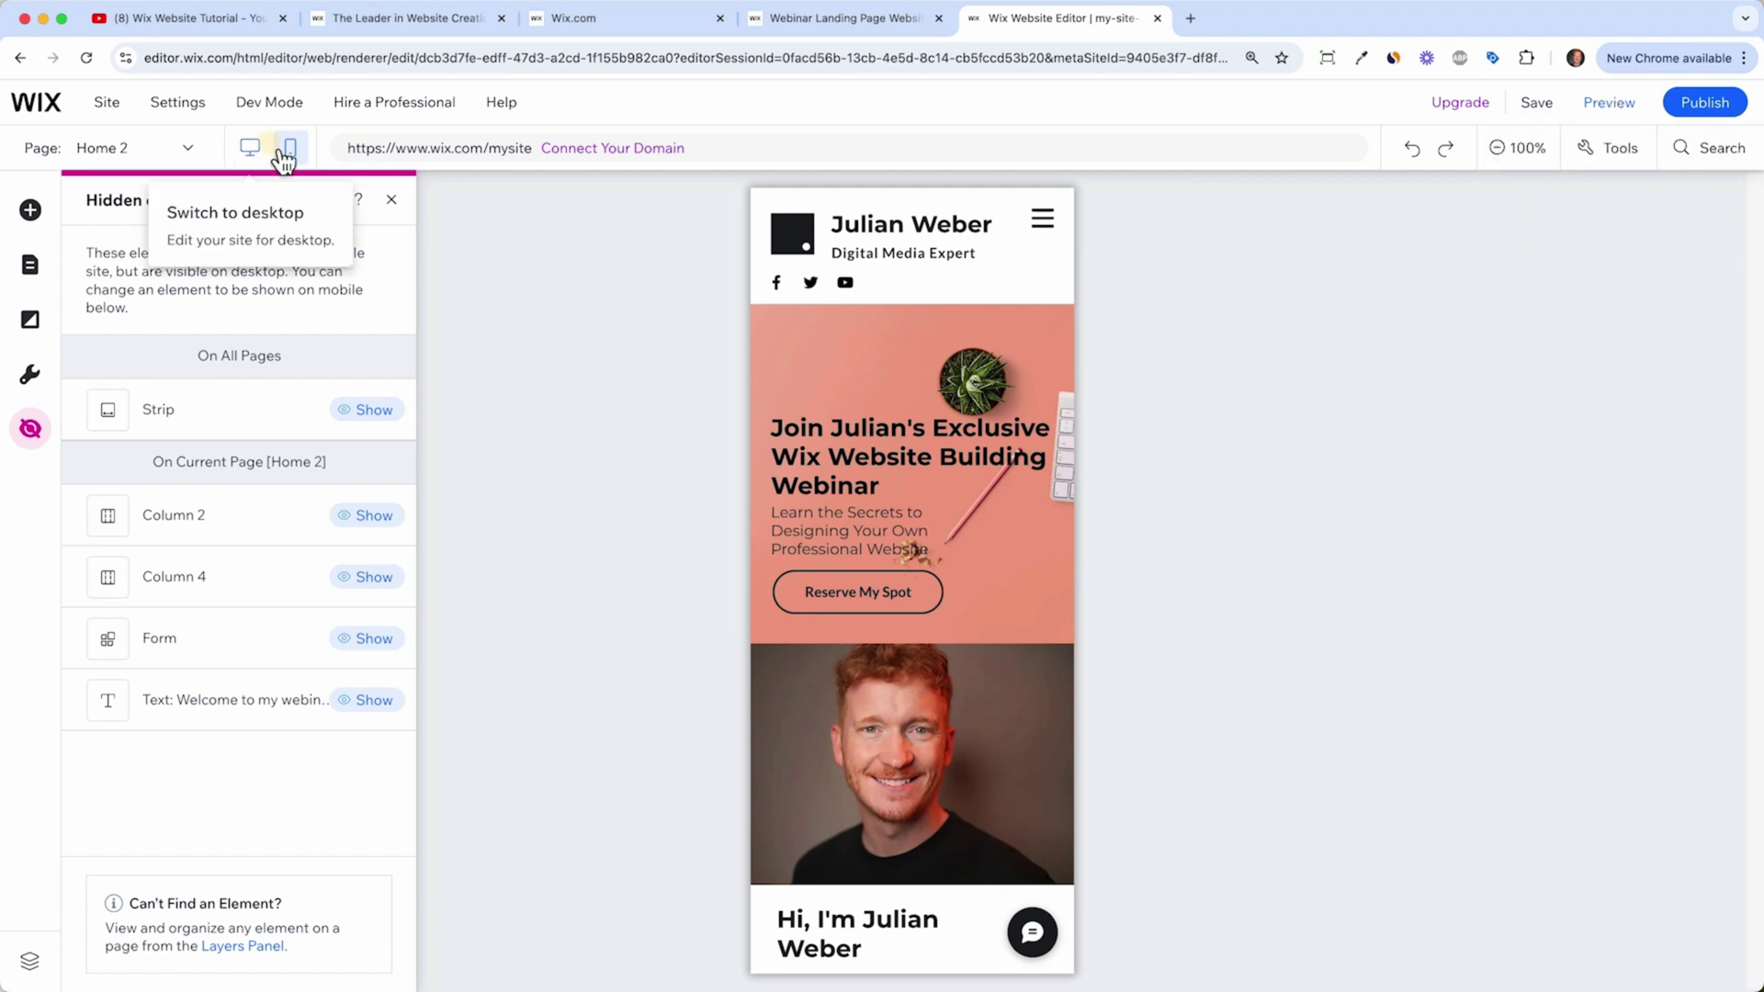
# Step: Return to the desktop layout, preview the page, and publish the site live
pyautogui.click(254, 150)
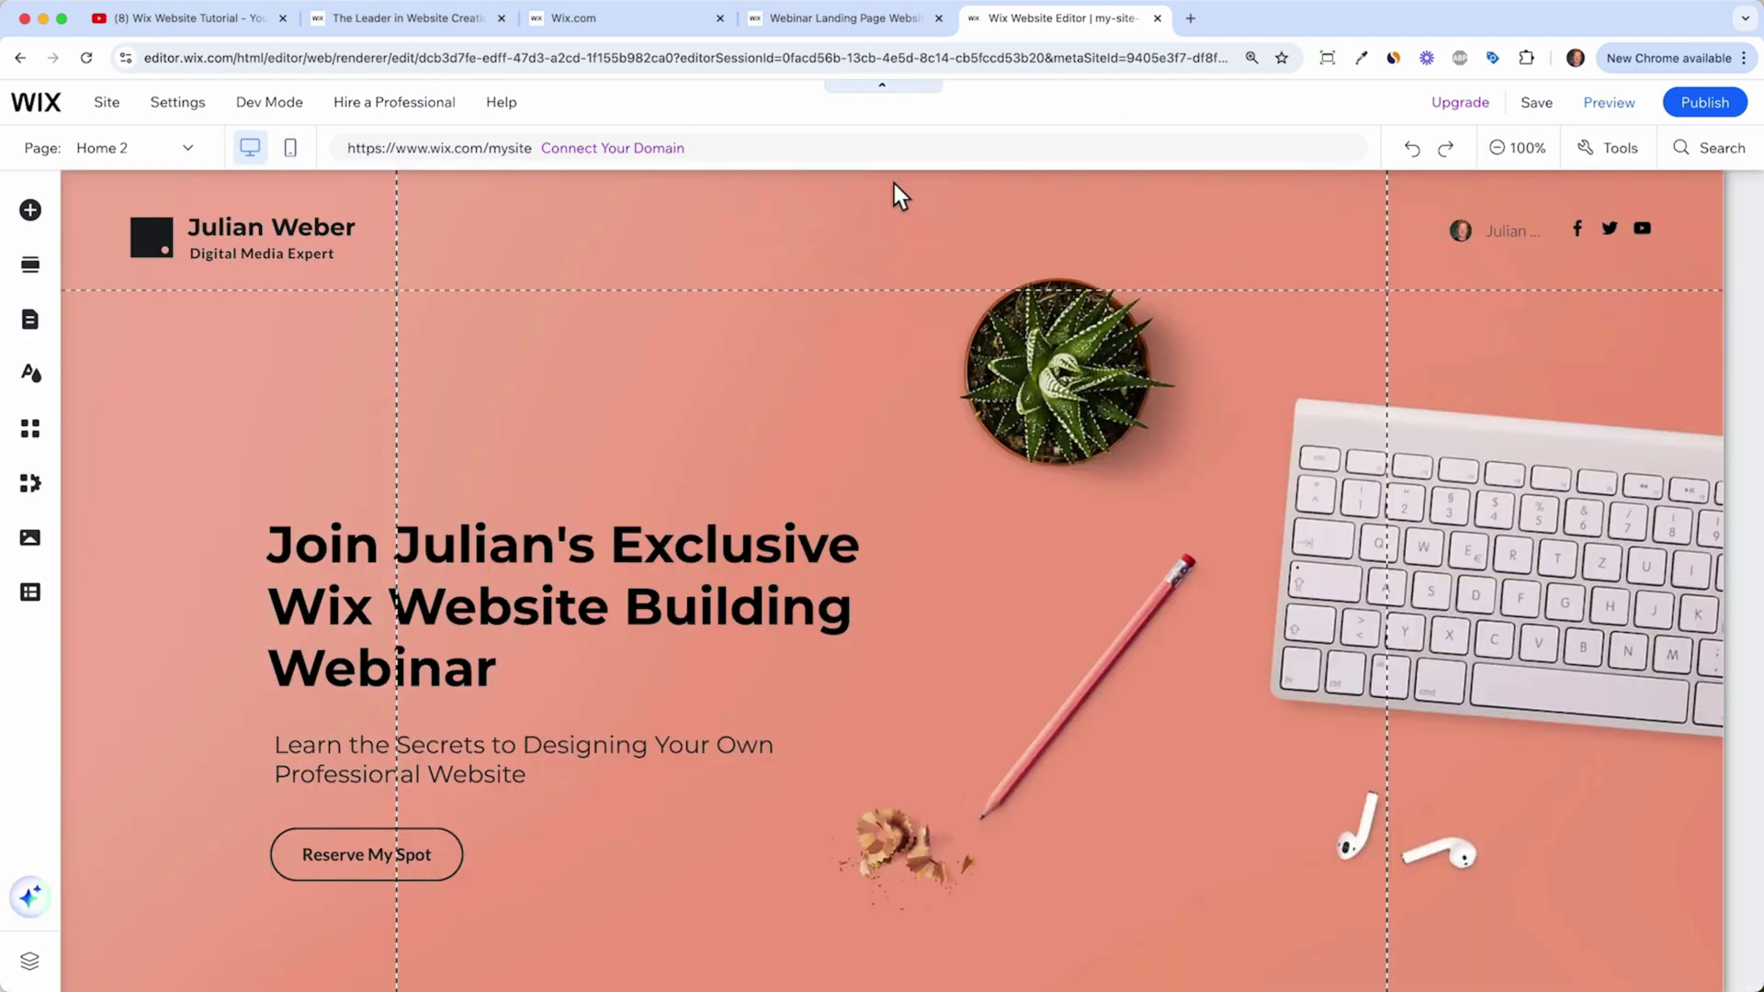
pyautogui.click(1613, 105)
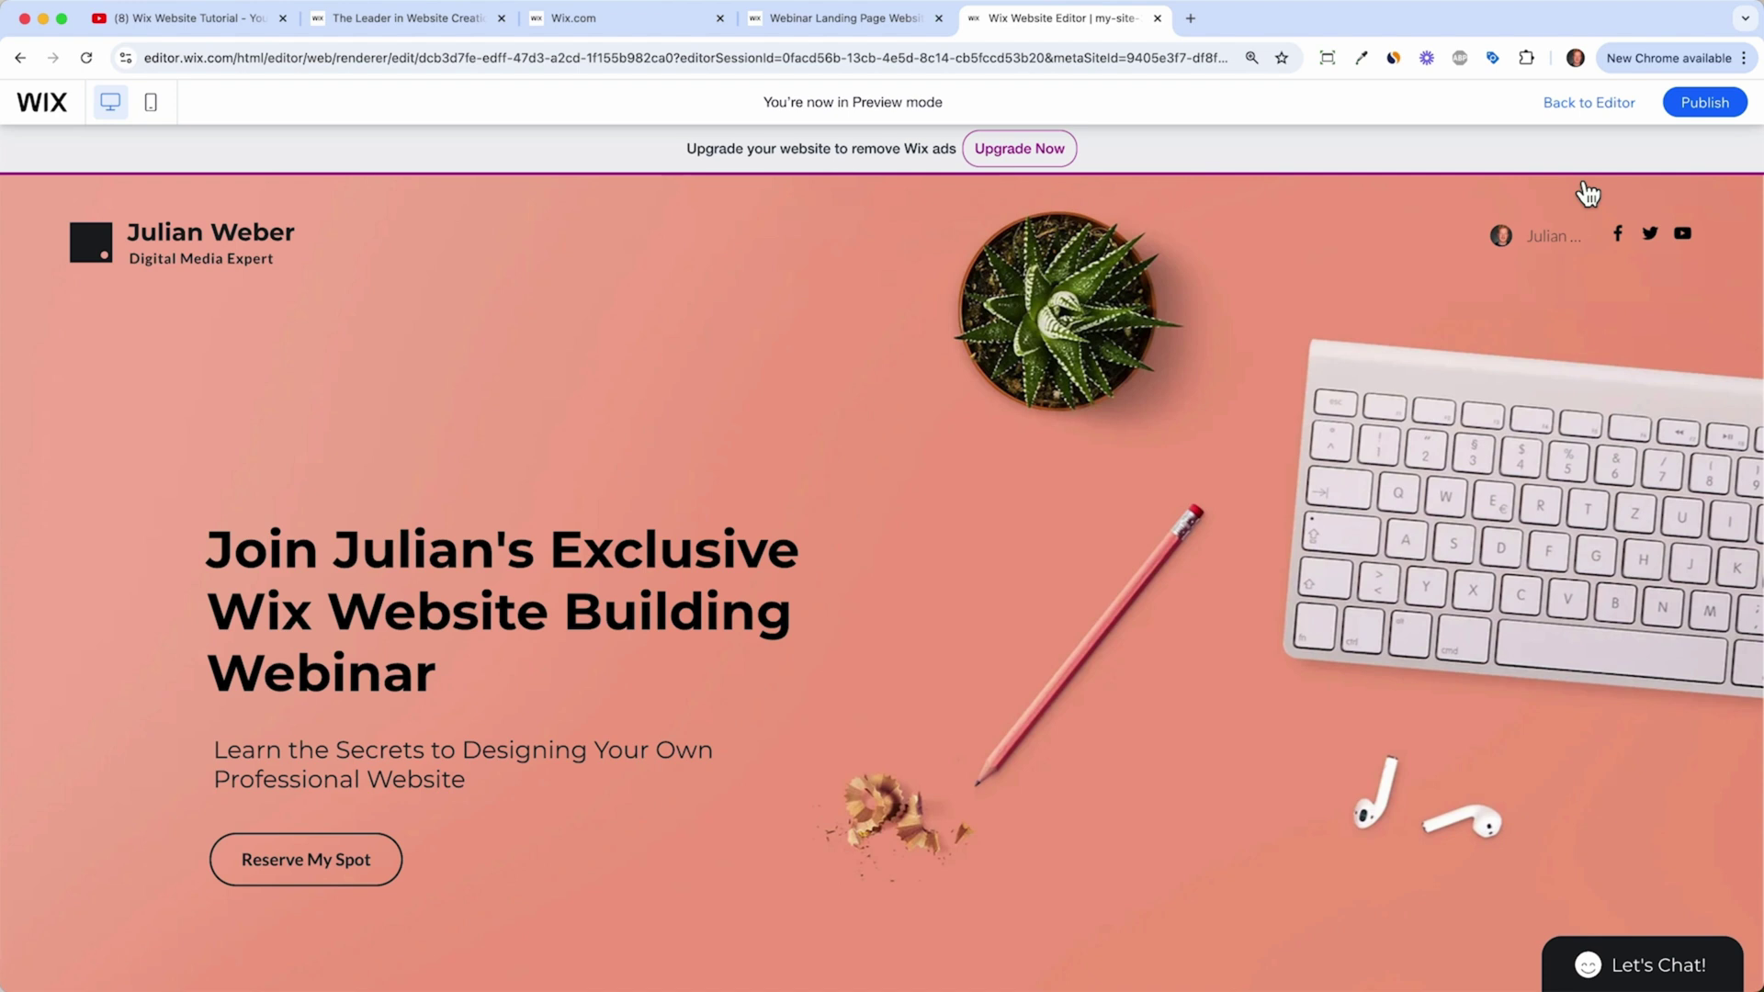
pyautogui.click(1707, 104)
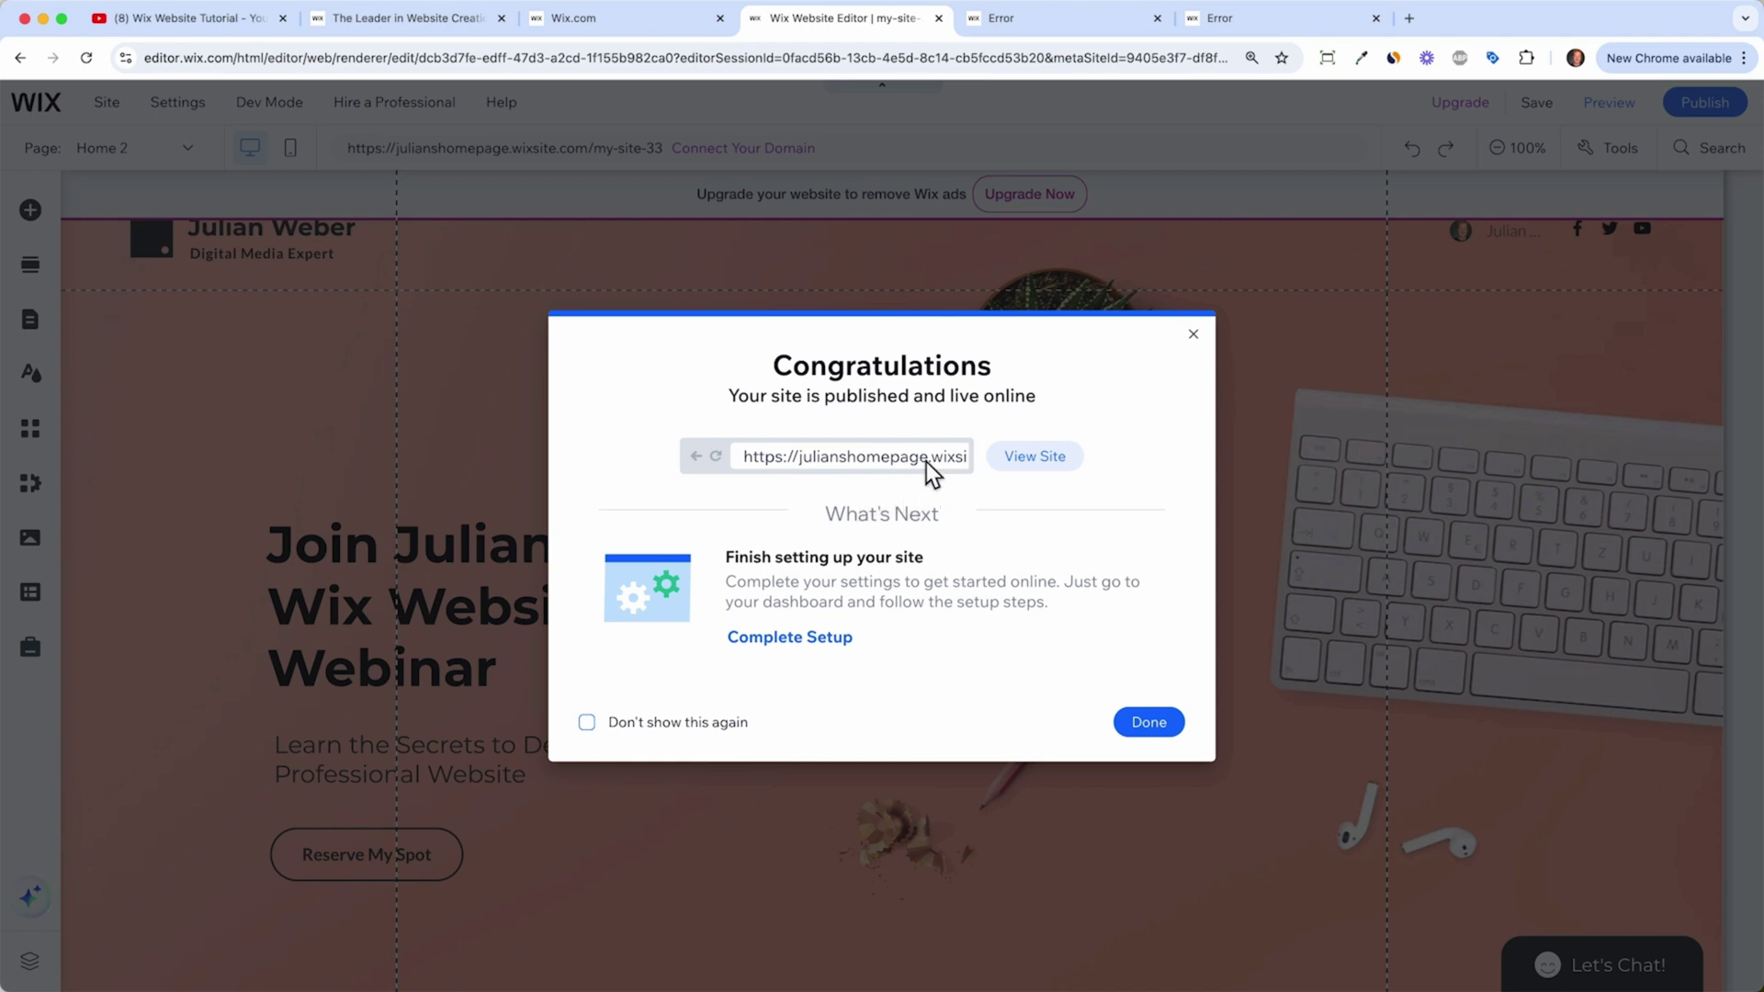
# Step: Search for the custom domain julianweber123.com, confirm it is available, and choose to get it
pyautogui.click(1192, 335)
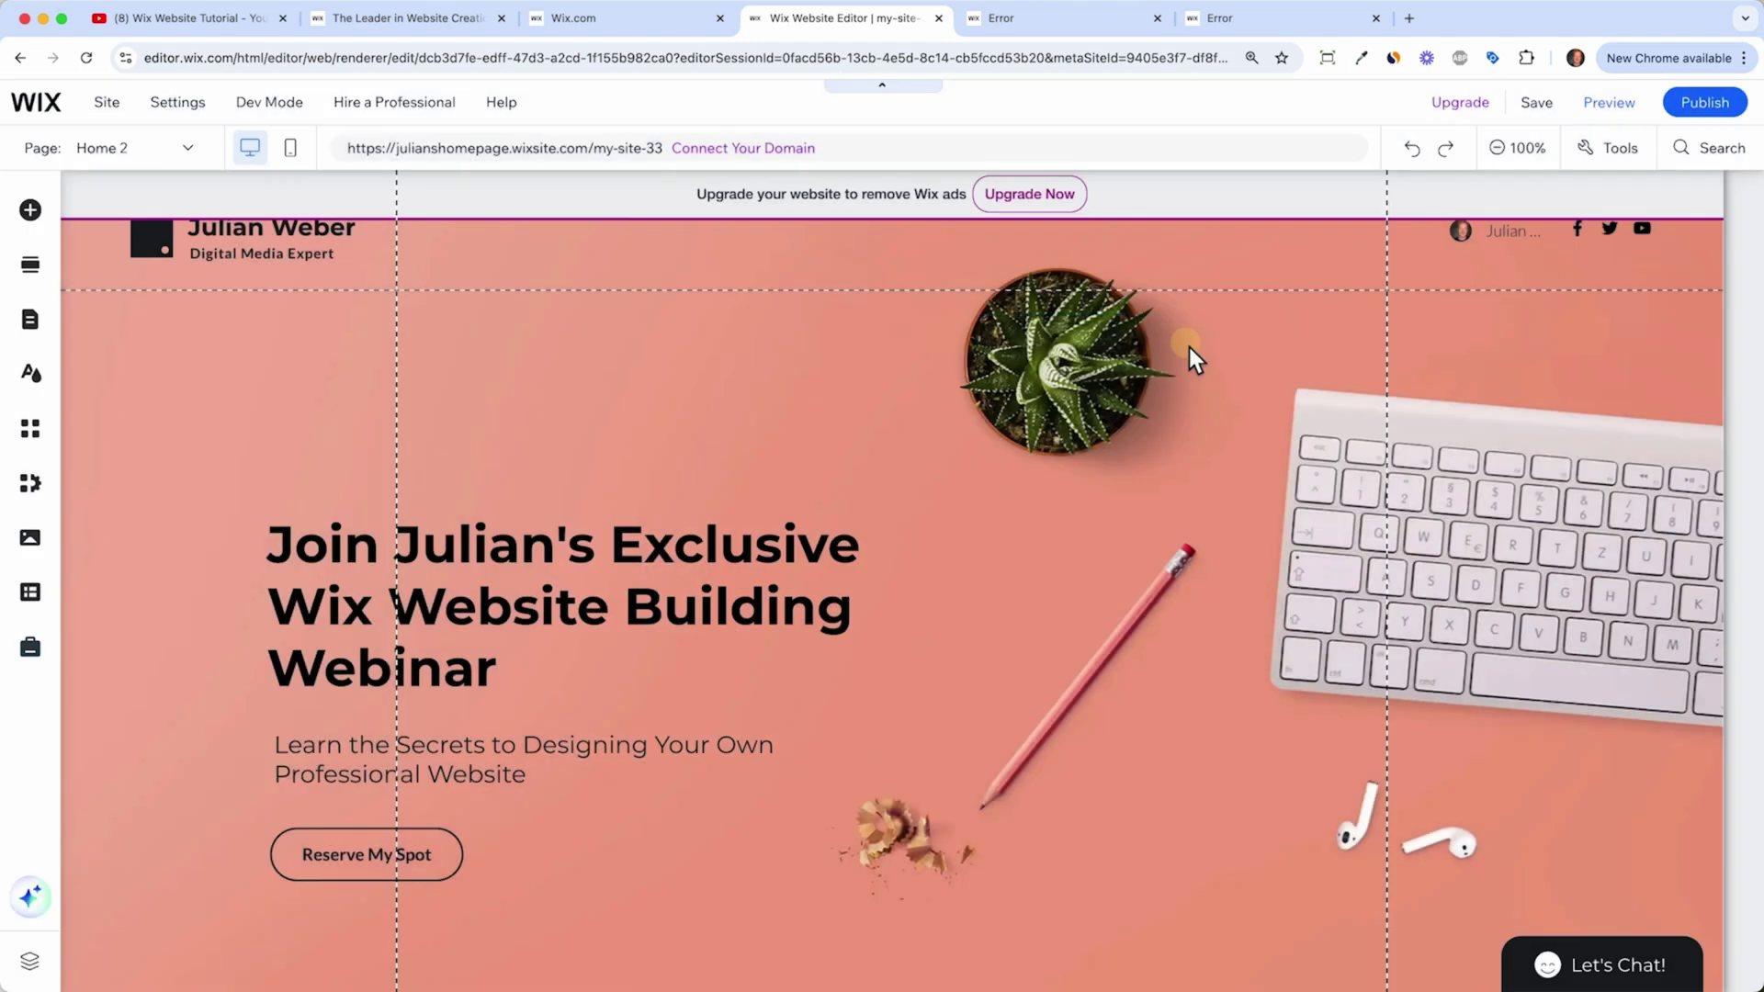
pyautogui.click(781, 158)
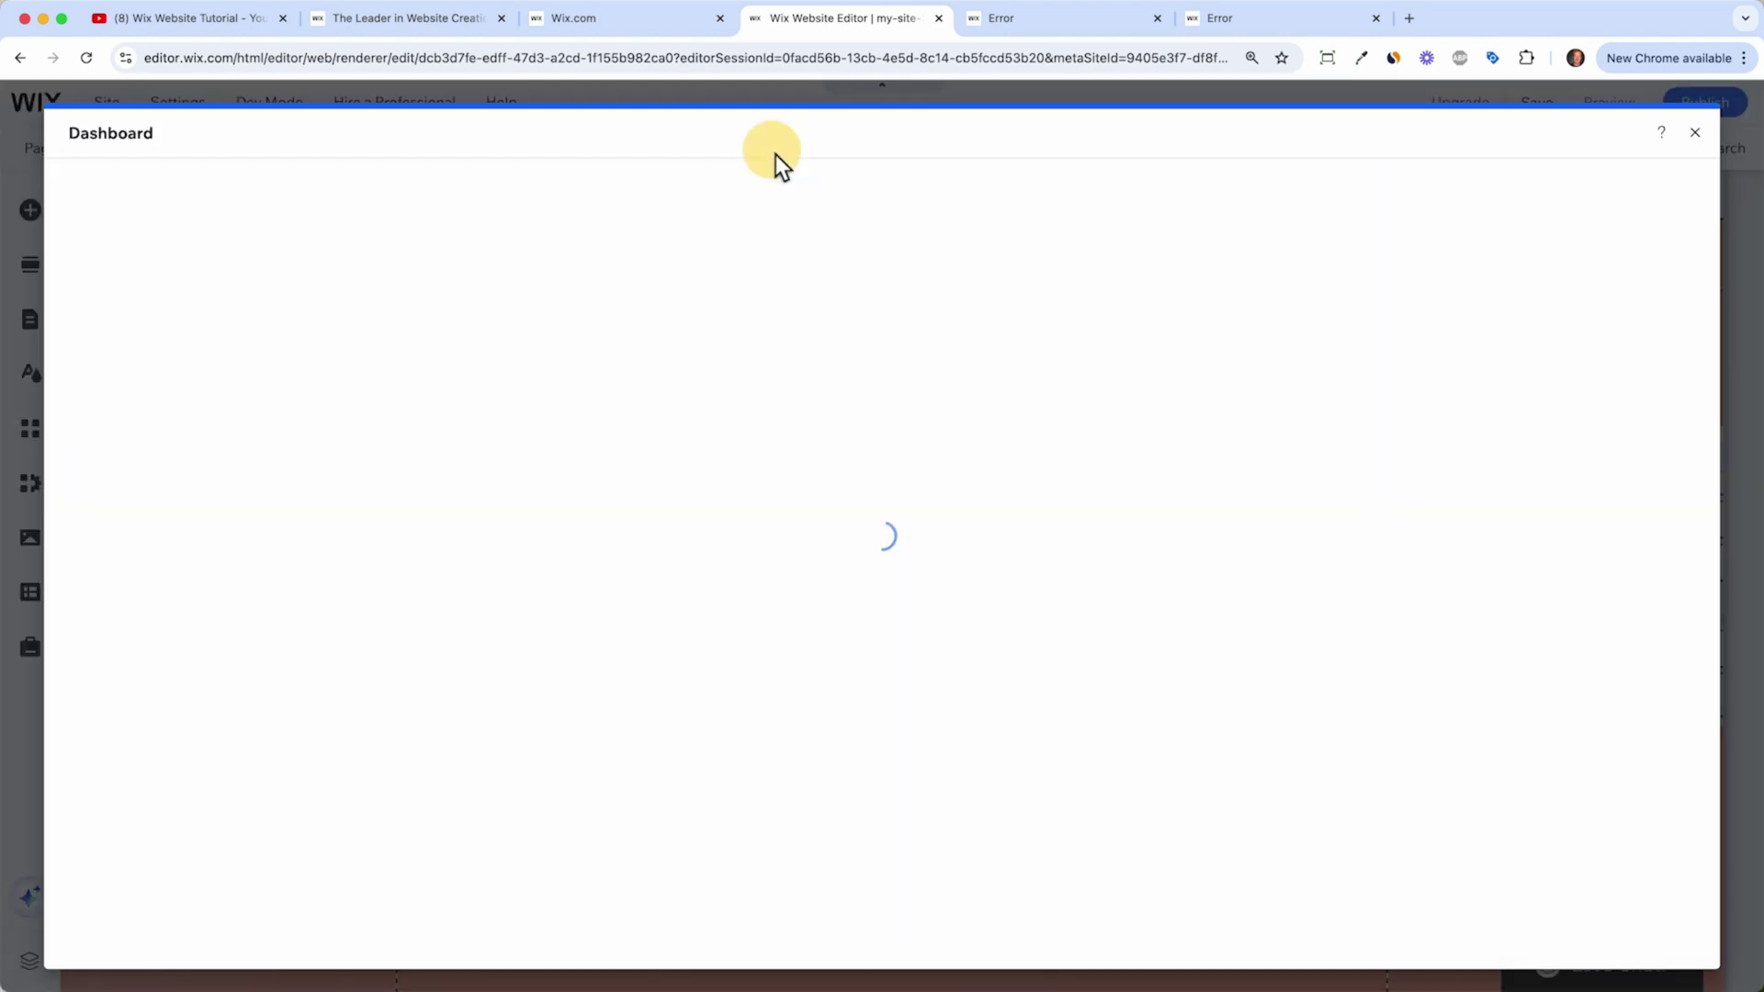
pyautogui.write('julianweber1')
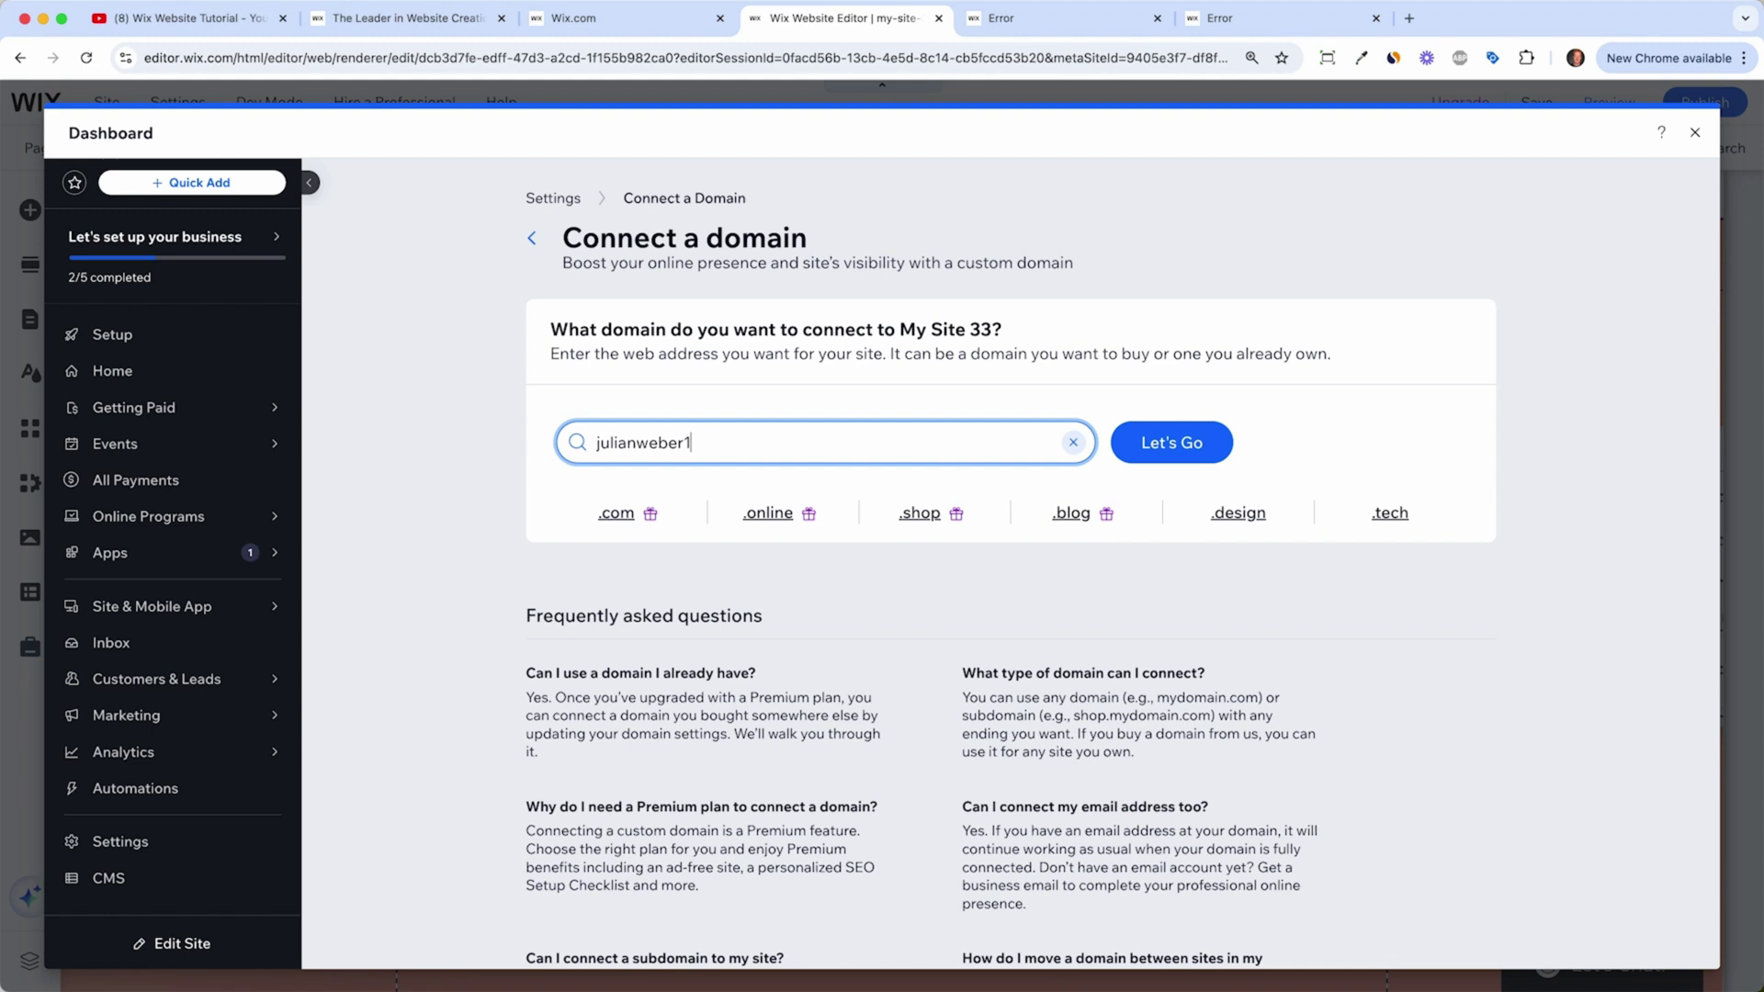
pyautogui.write('23.com')
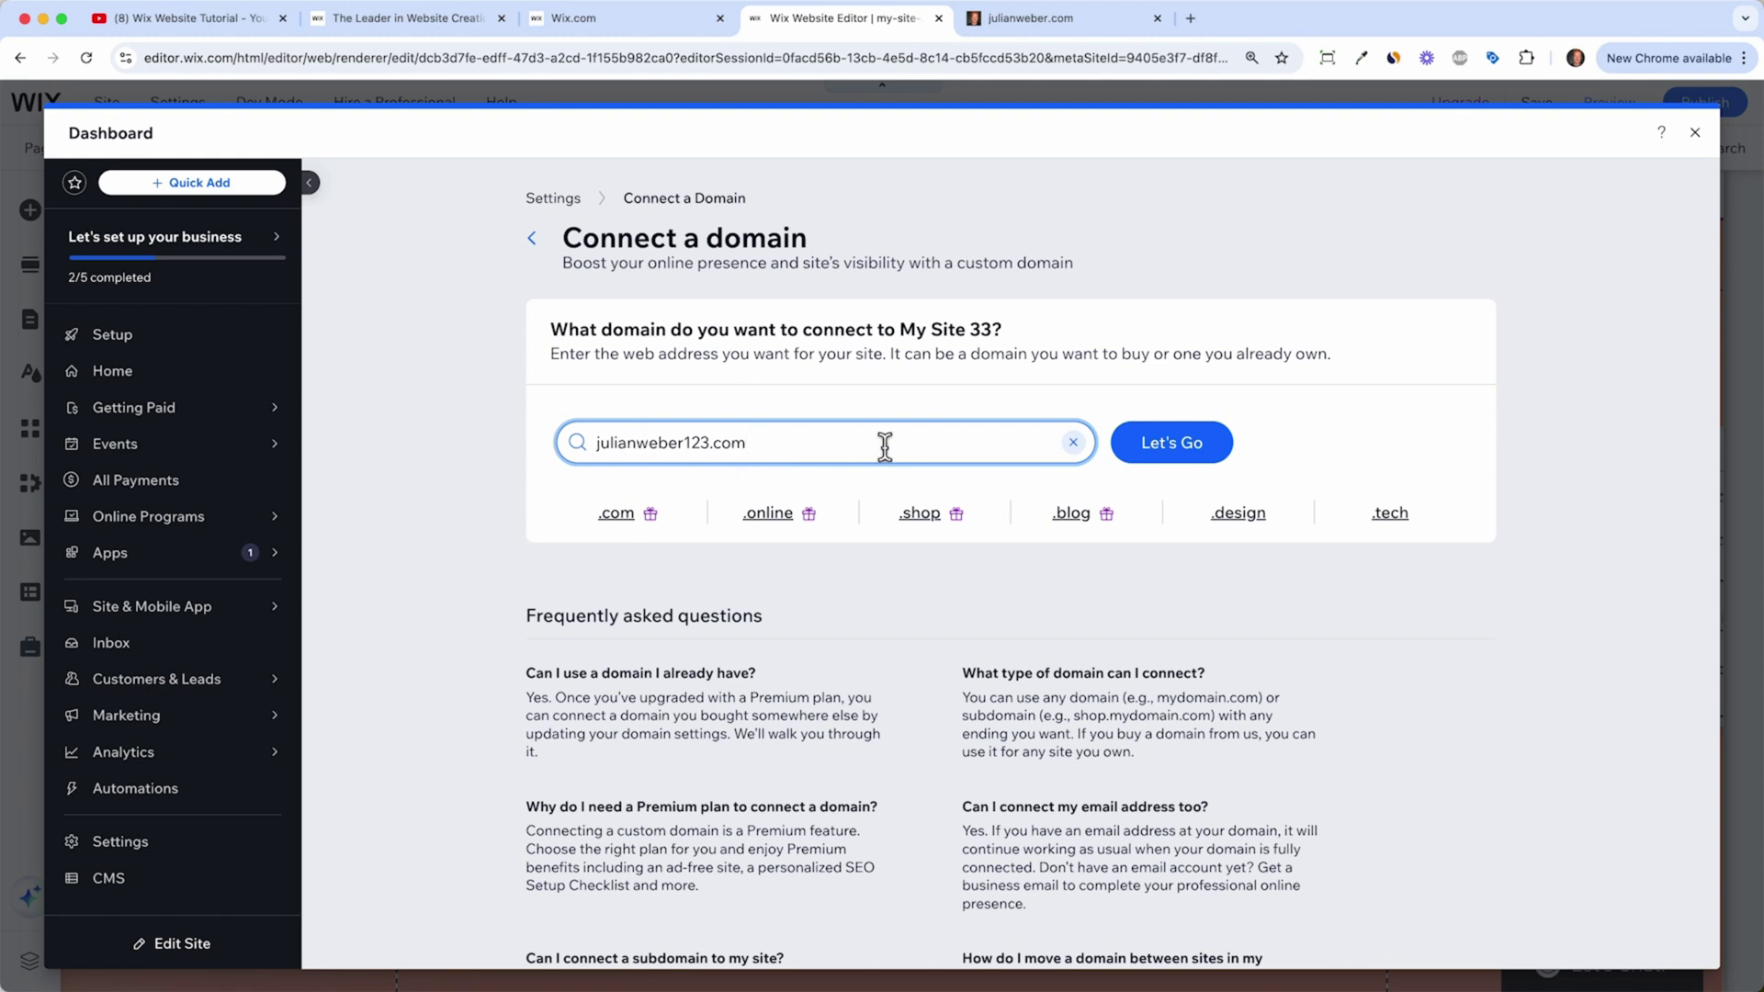
pyautogui.click(1198, 475)
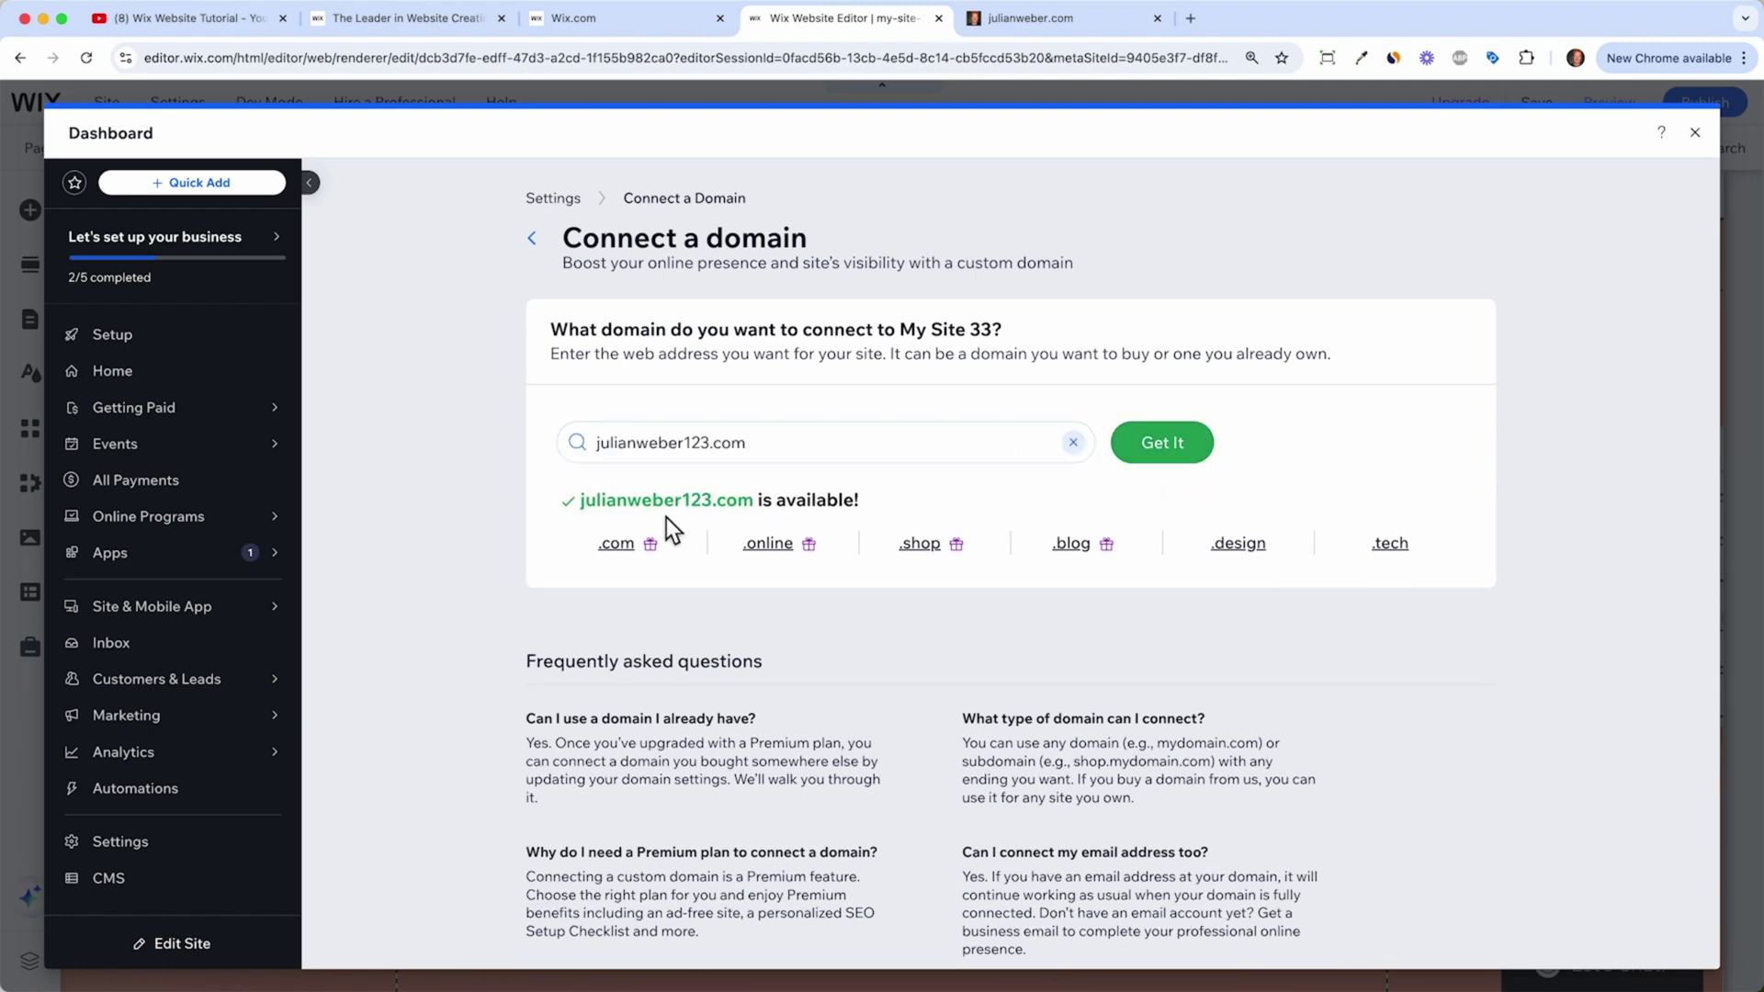
pyautogui.click(1175, 454)
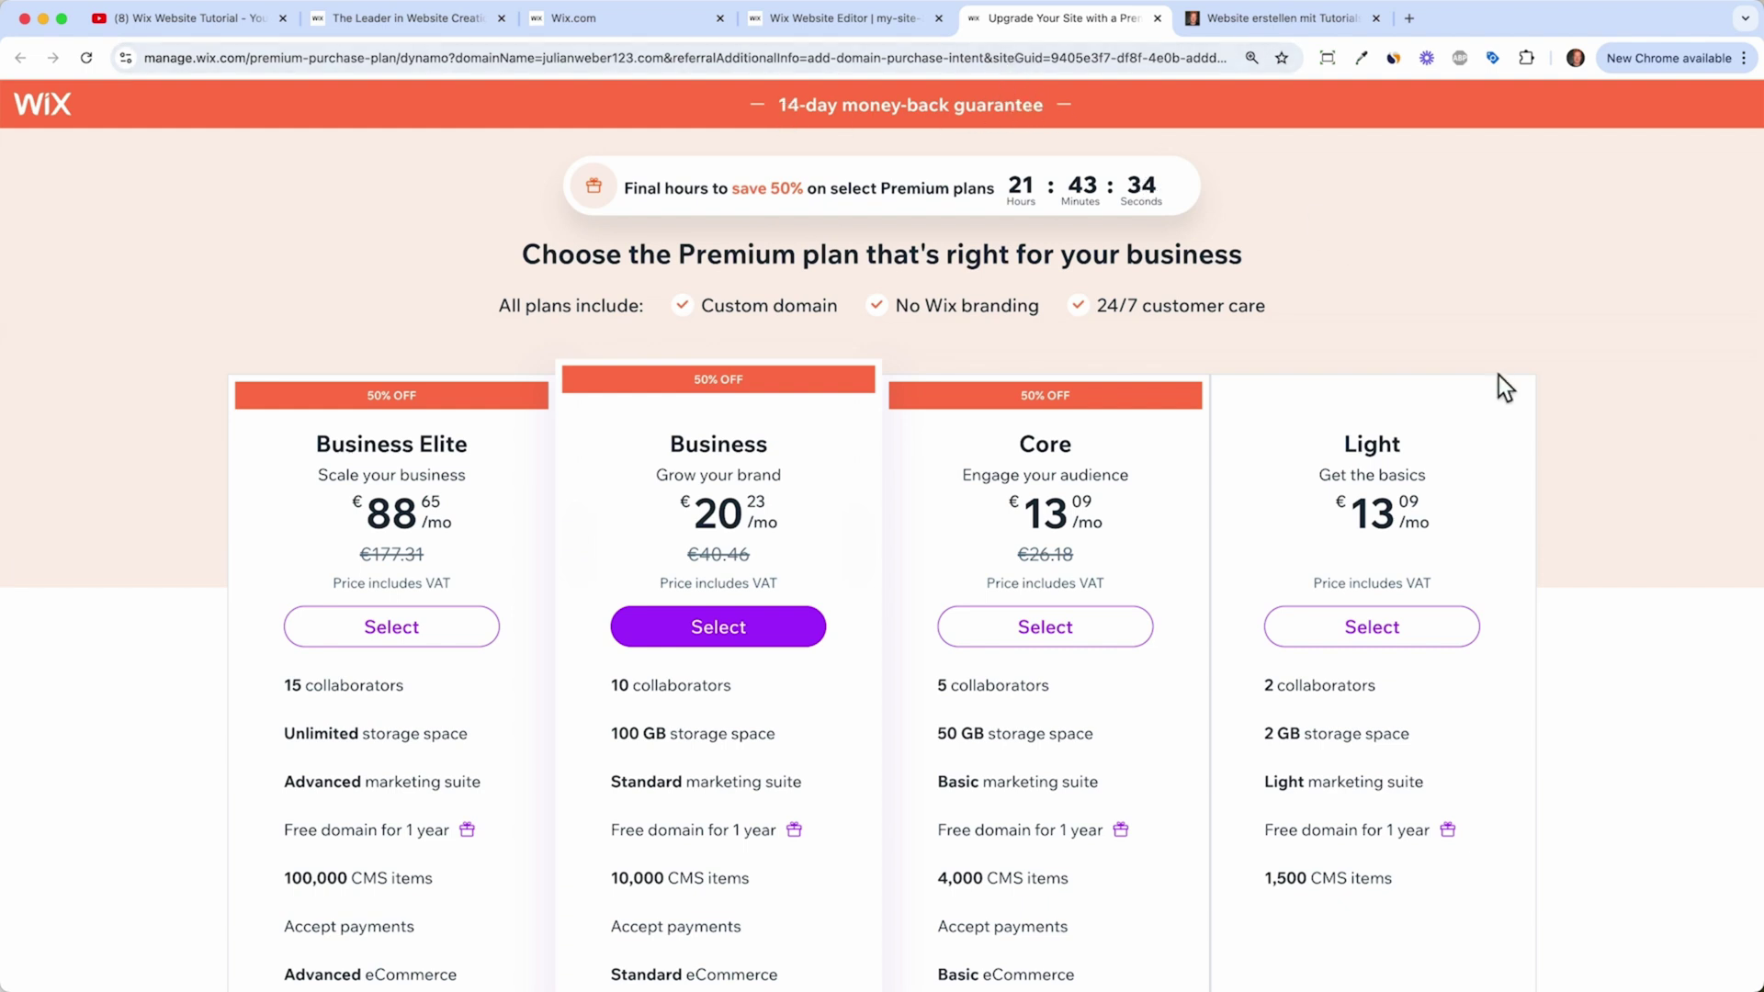
# Step: Compare prices and features of the Light, Core, Business and Business Elite plans, then return to the editor
pyautogui.scroll(-1, 1498, 377)
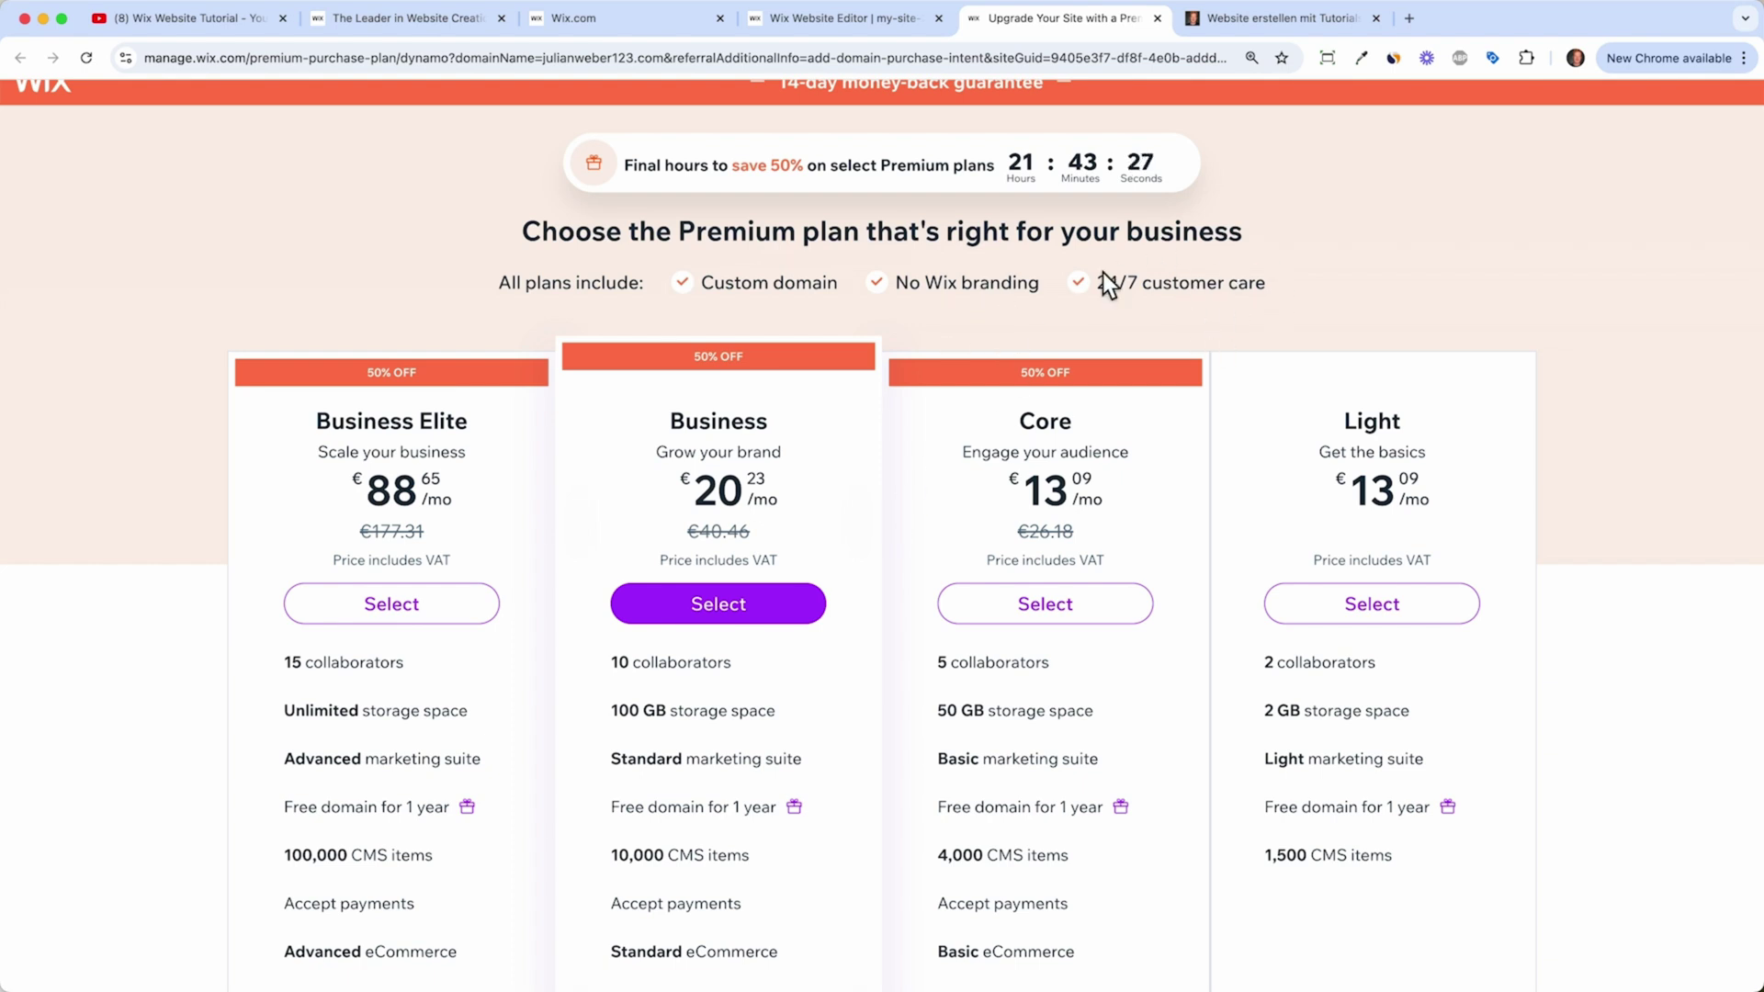
pyautogui.scroll(-2, 1424, 368)
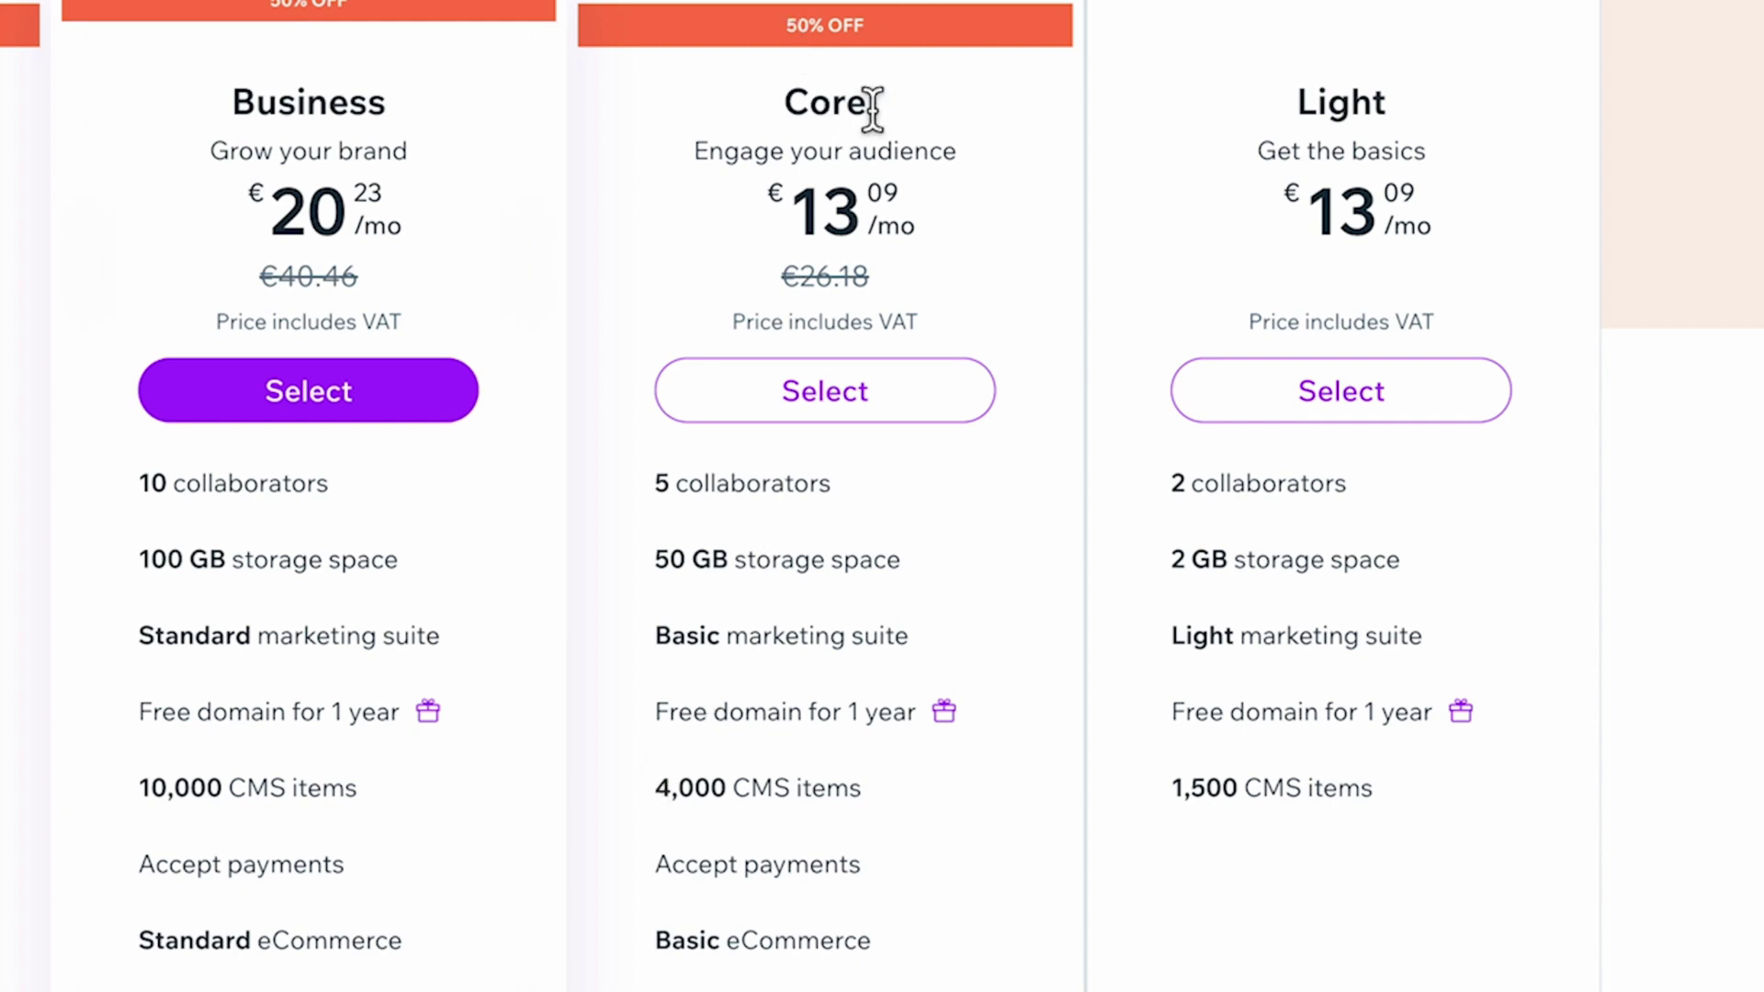
pyautogui.scroll(2, 863, 174)
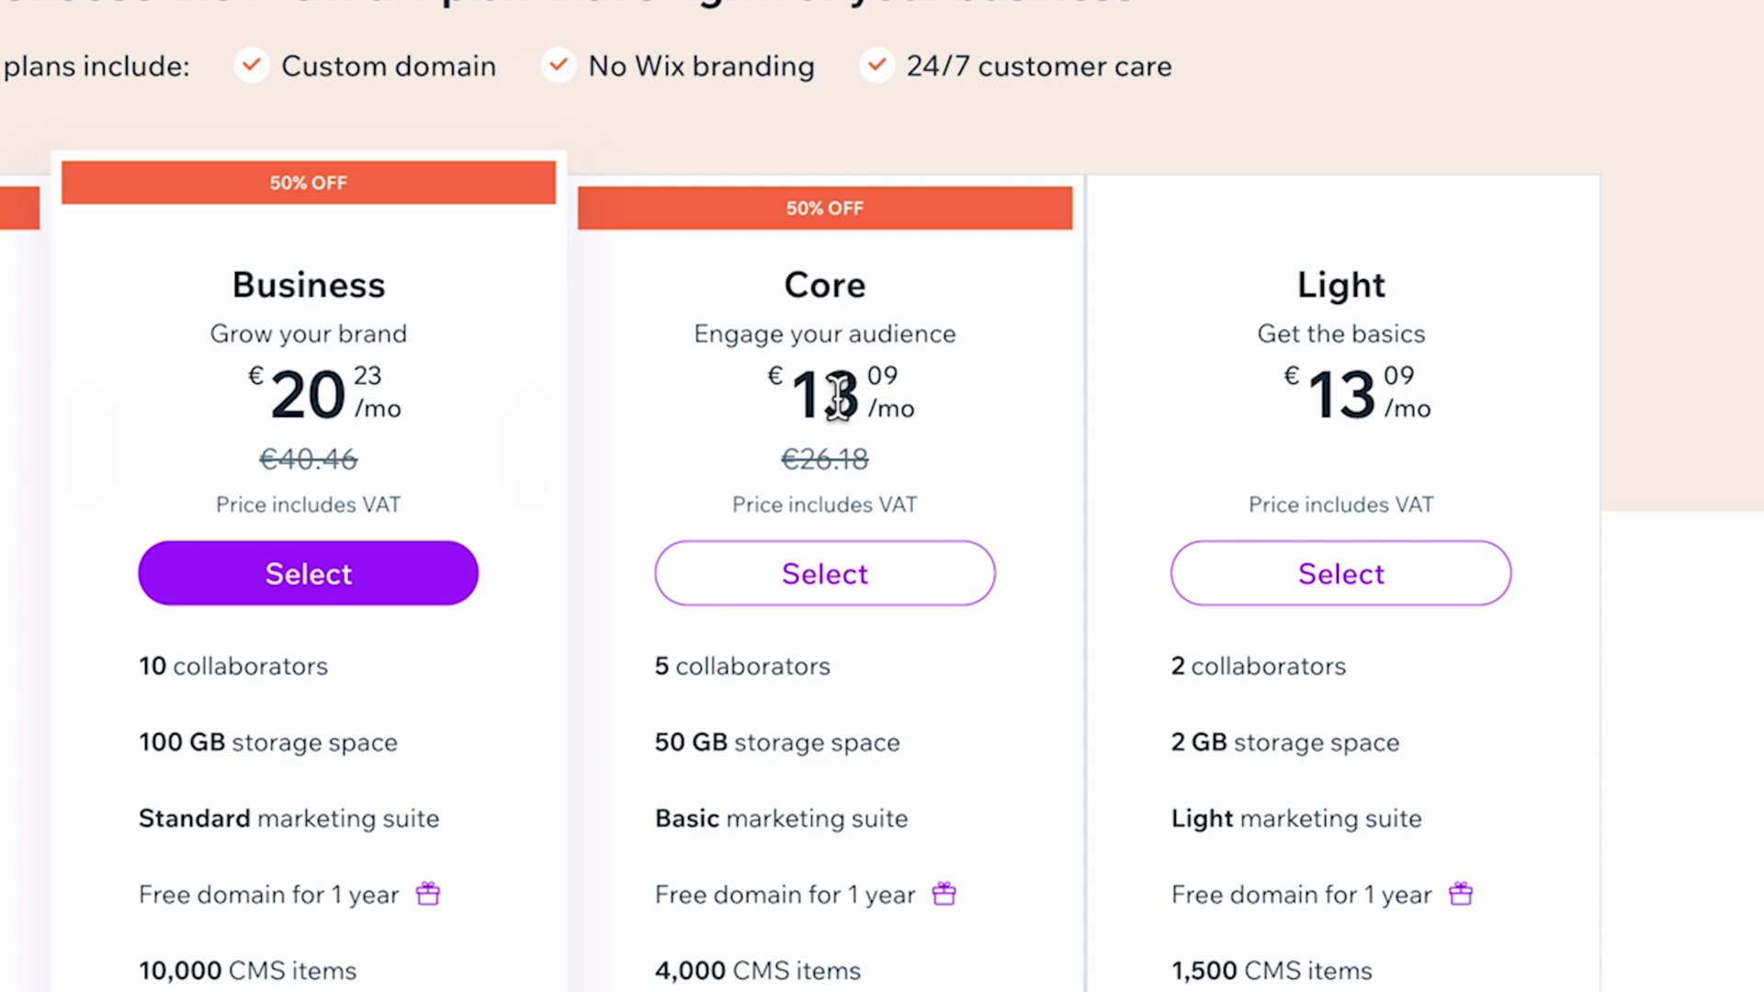
pyautogui.scroll(-1, 882, 820)
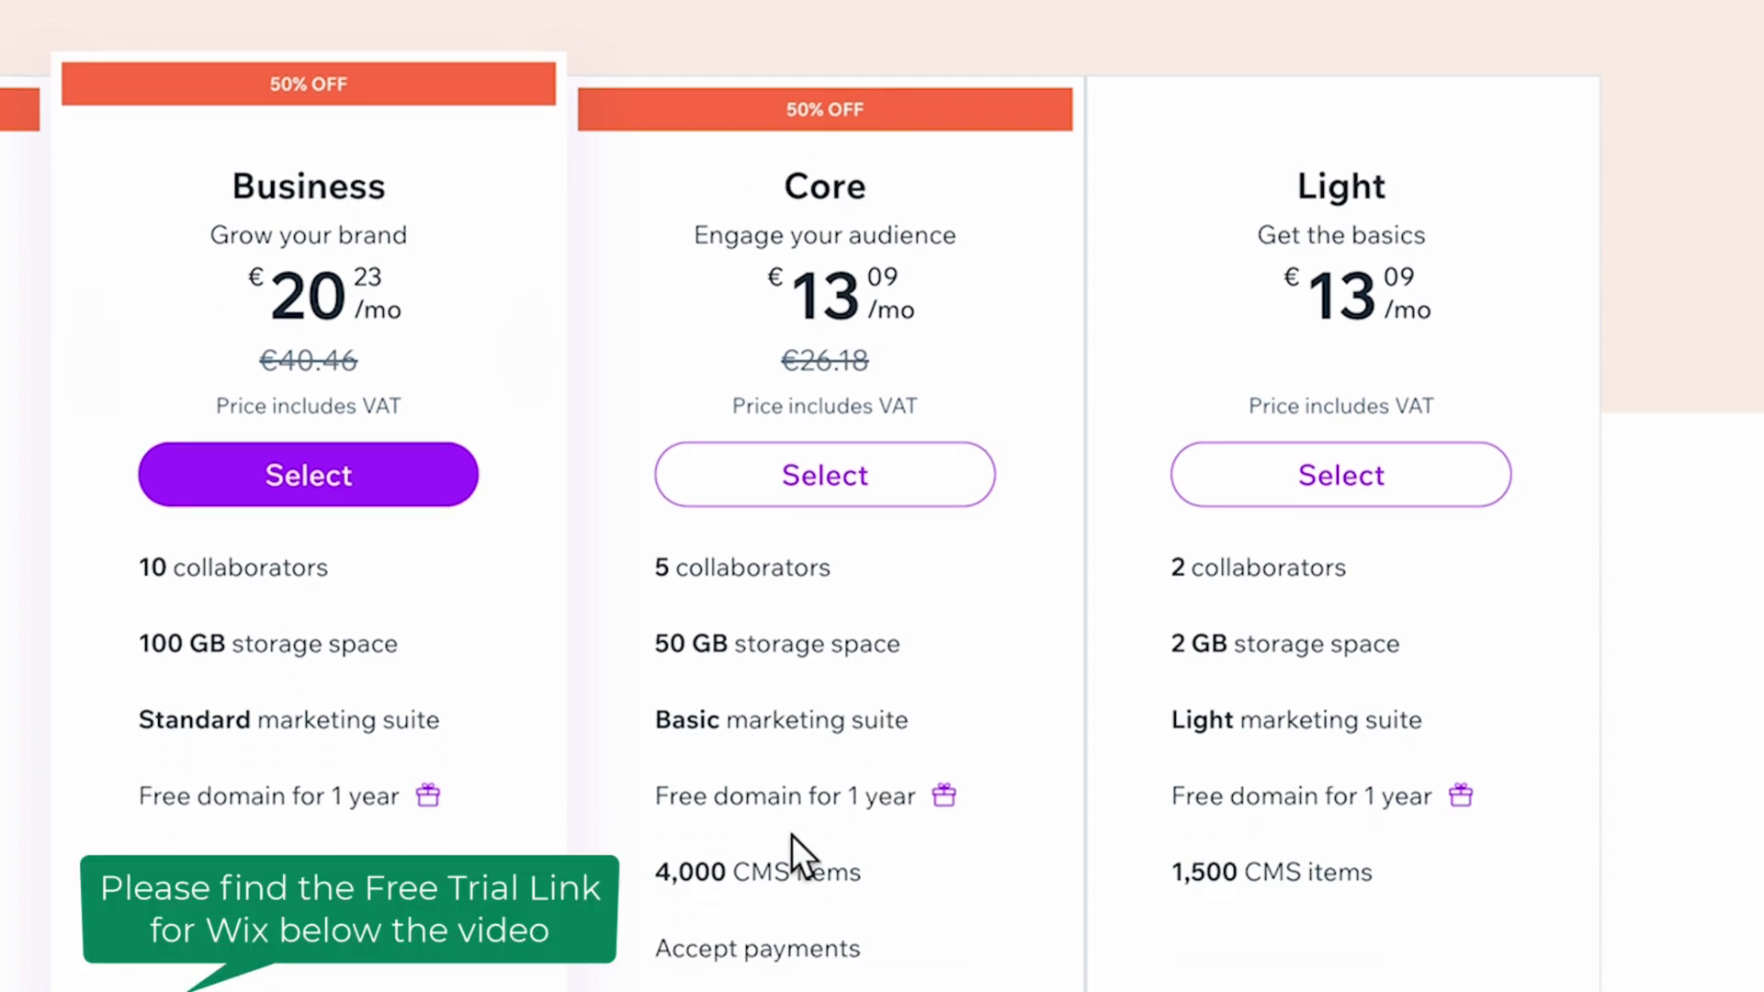
pyautogui.moveTo(671, 948); pyautogui.dragTo(860, 948)
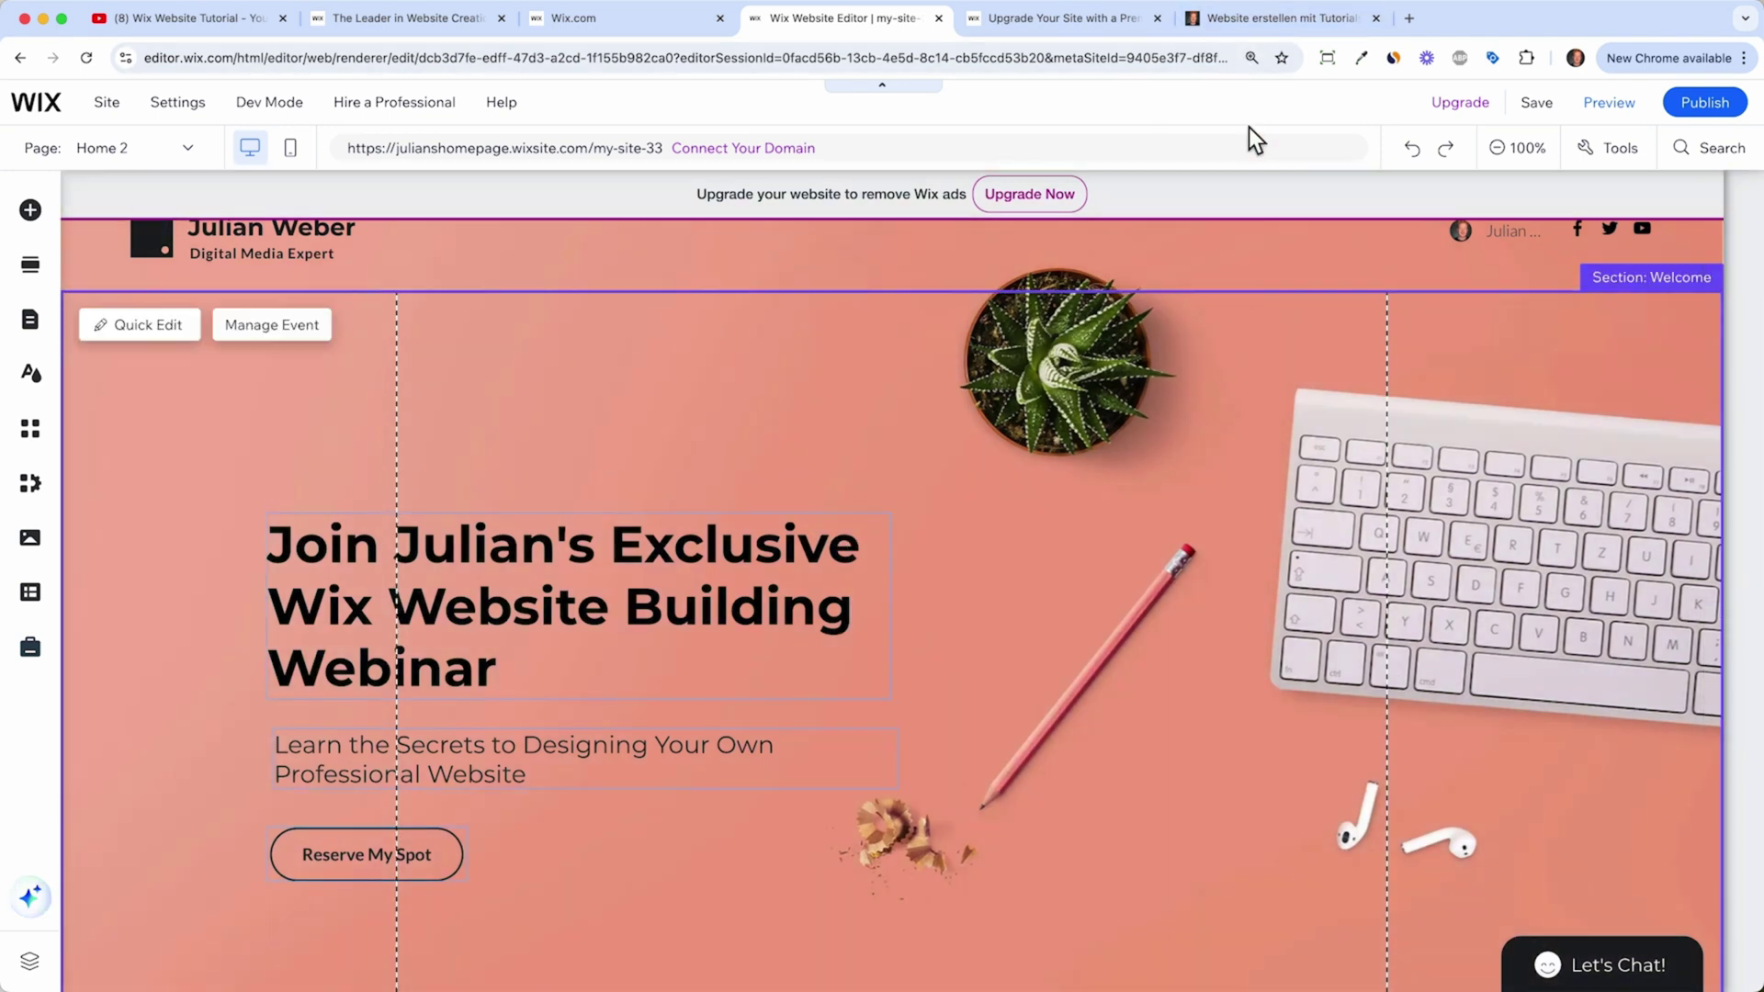
# Step: Open the Website-Coach course page on julianweber.com
pyautogui.click(1272, 20)
pyautogui.moveTo(978, 133)
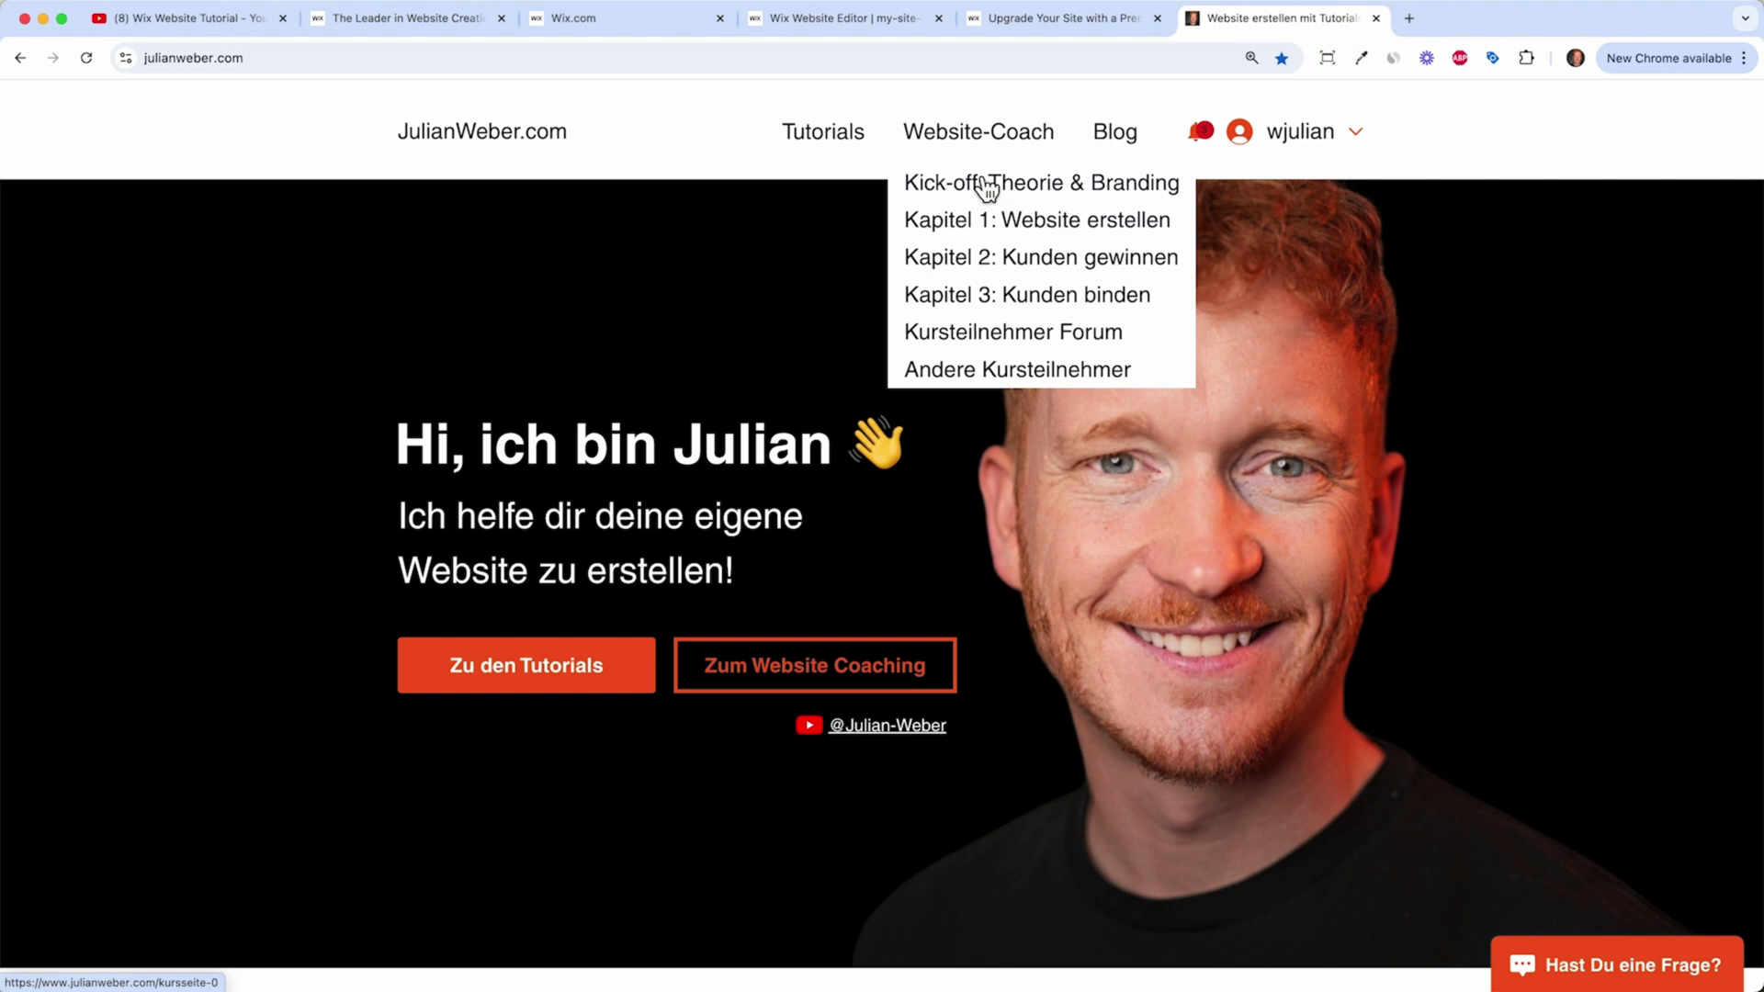
pyautogui.click(1010, 140)
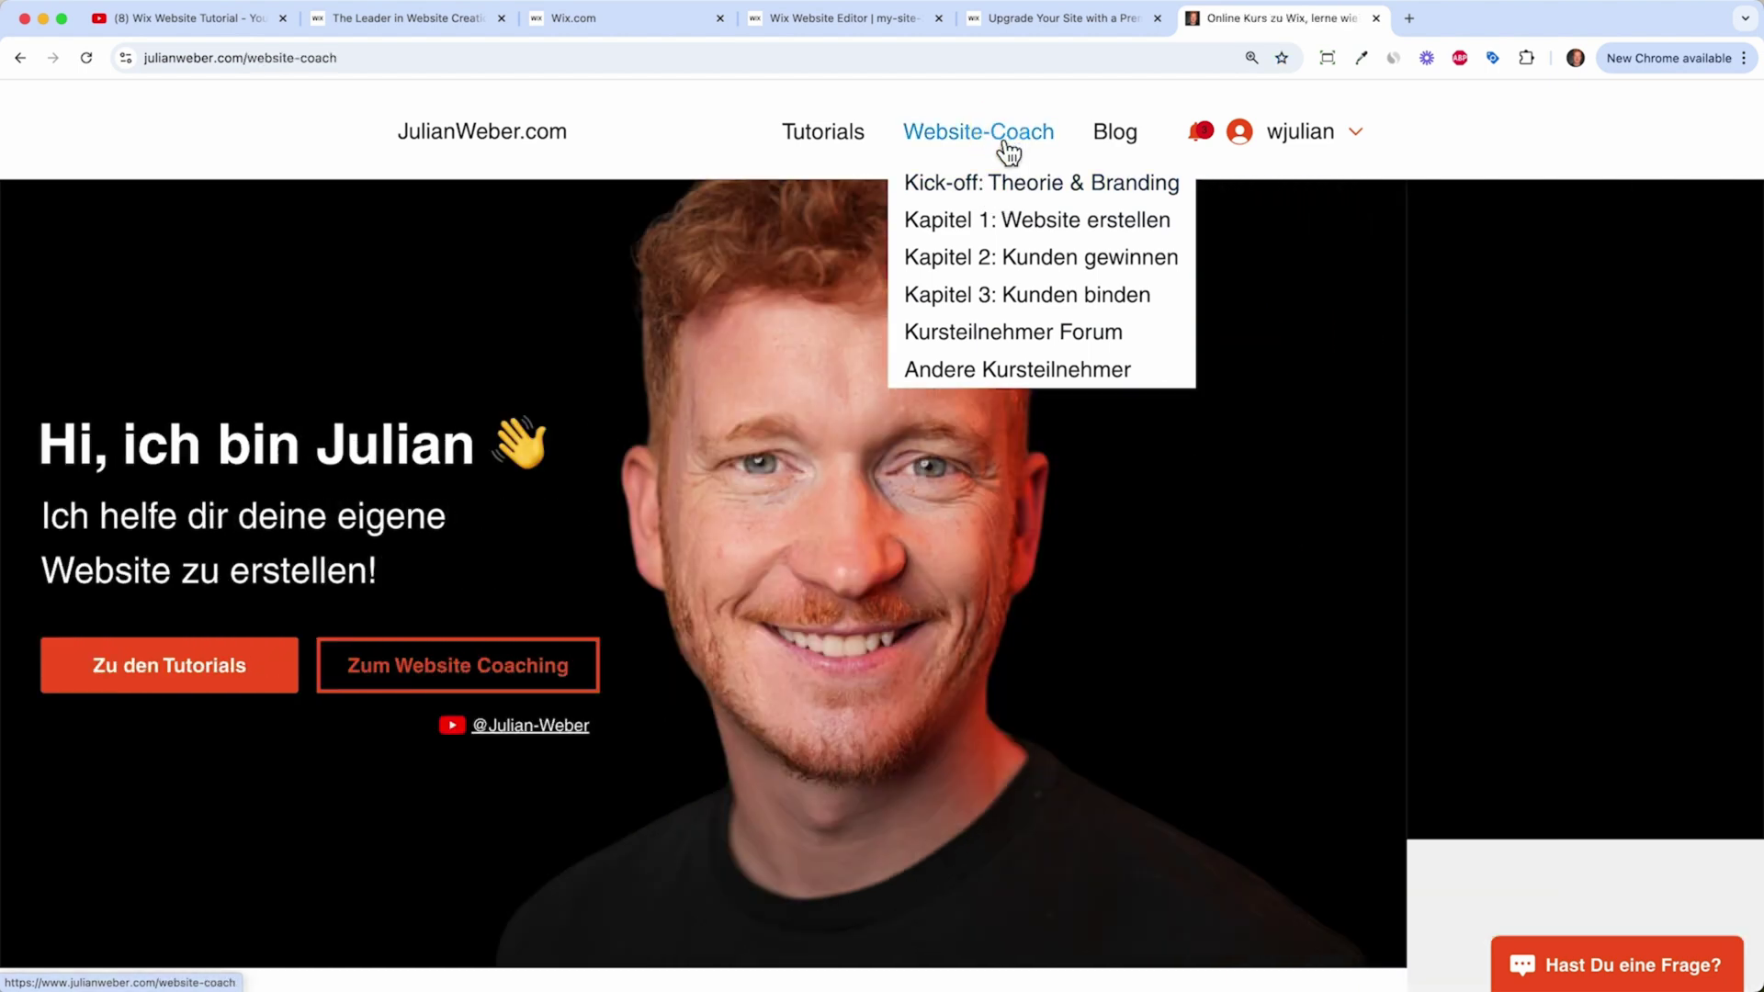
# Step: Browse the €290 coaching offer, sign-up form and testimonials, then go to the Wix tutorial video
pyautogui.scroll(-15, 1472, 546)
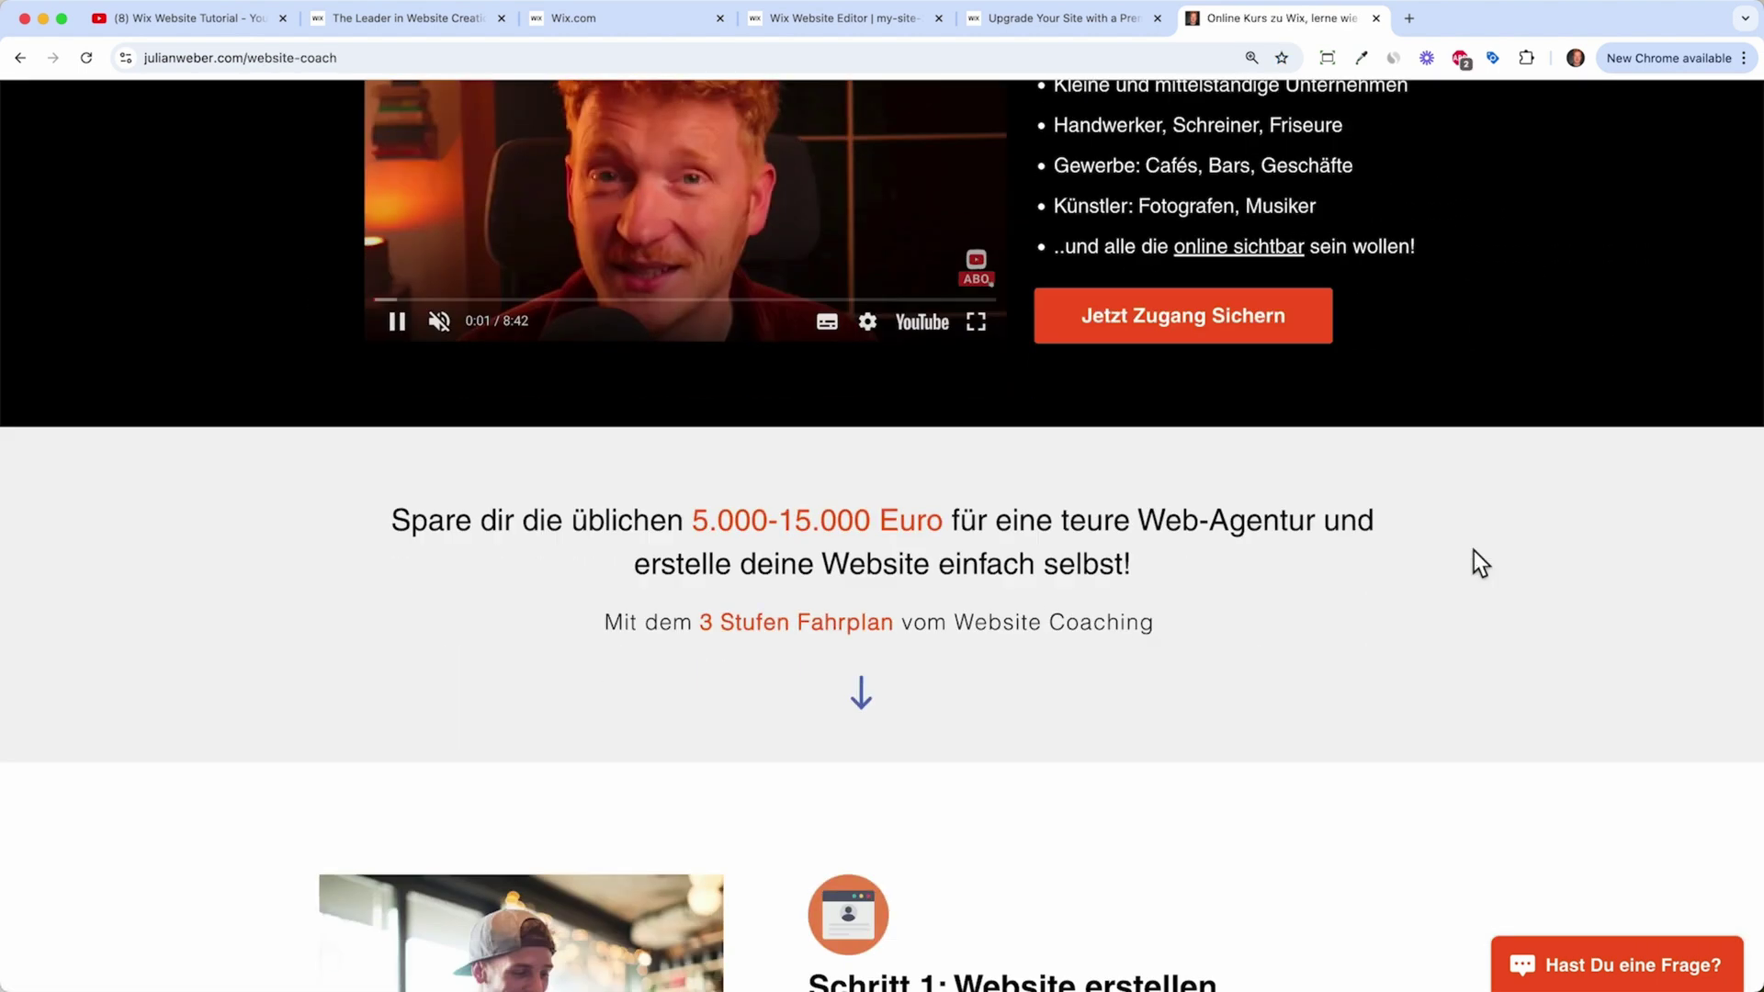
pyautogui.scroll(-12, 1473, 550)
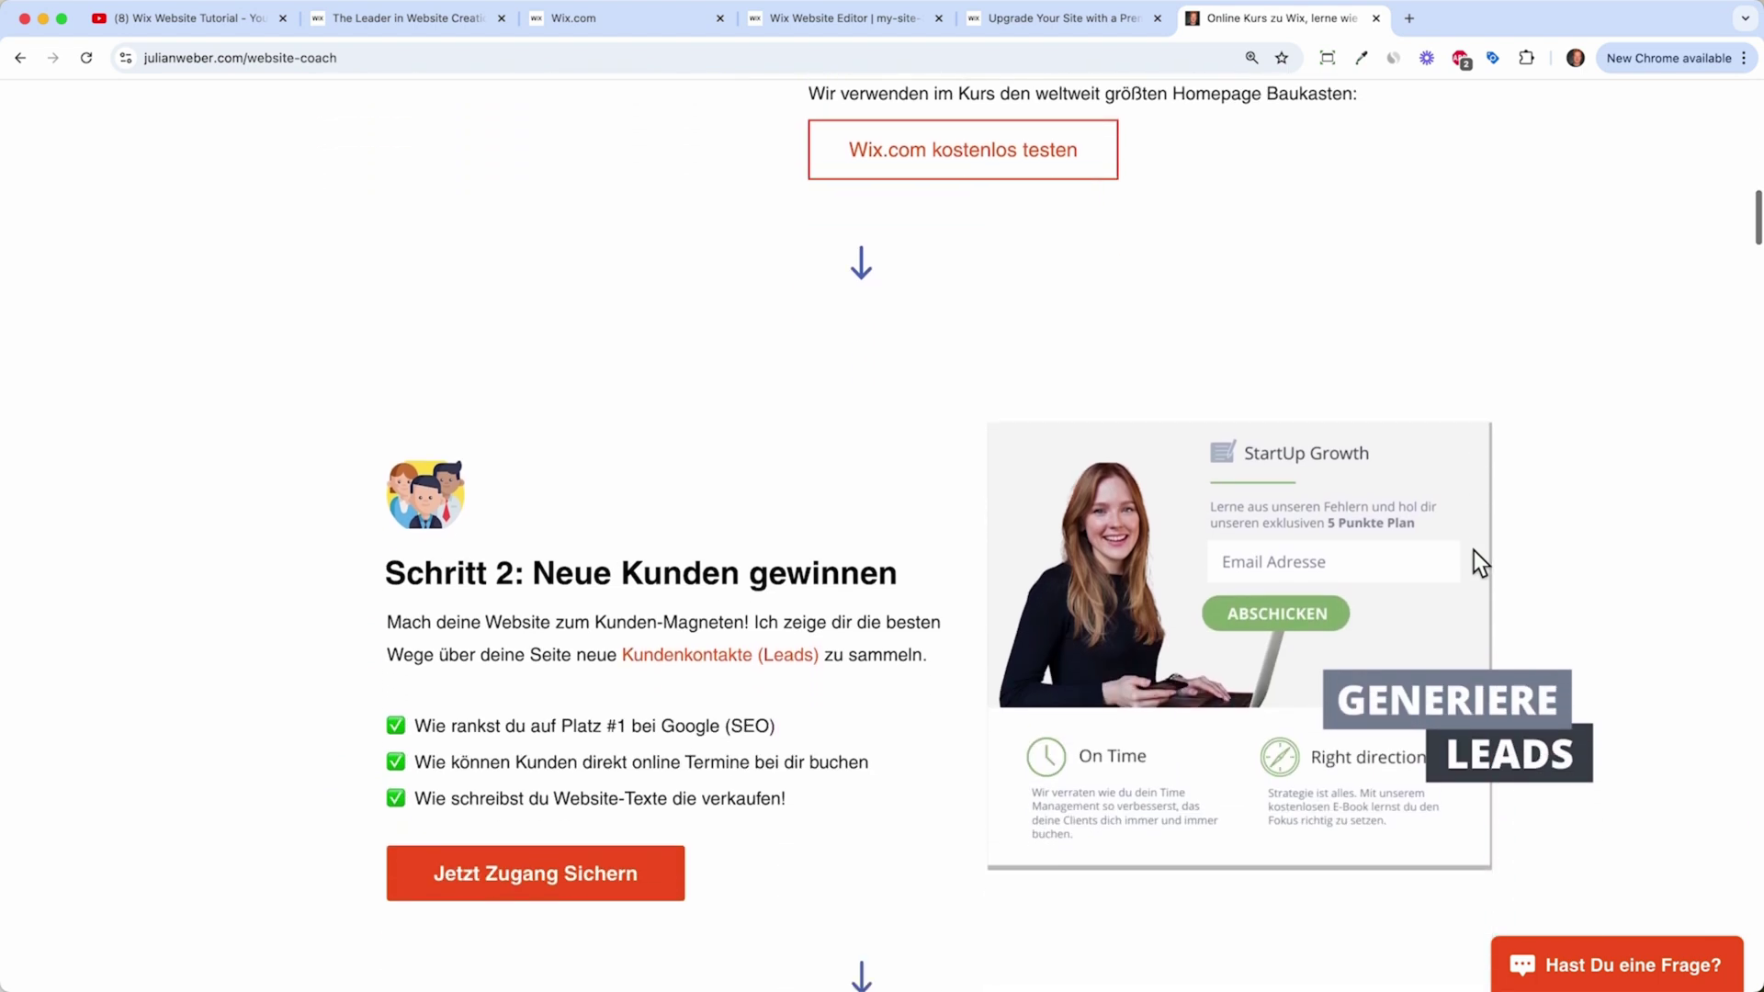
pyautogui.scroll(-12, 1473, 549)
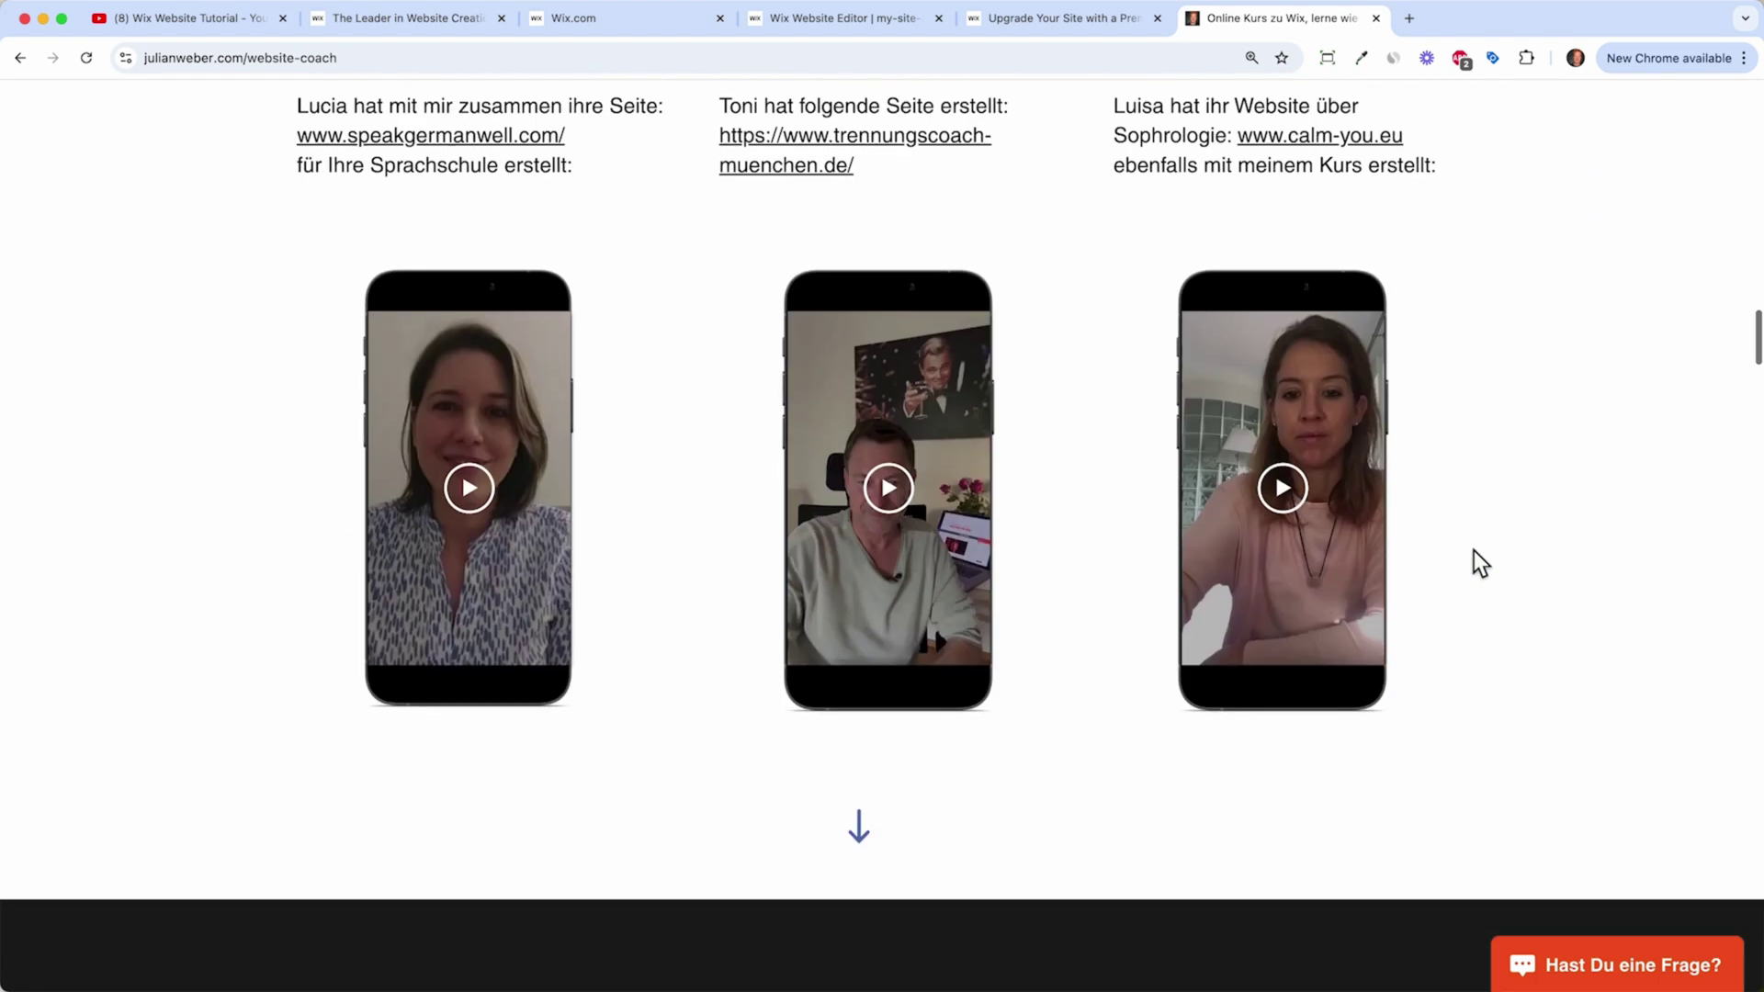
pyautogui.scroll(1, 1473, 549)
pyautogui.scroll(-8, 1148, 544)
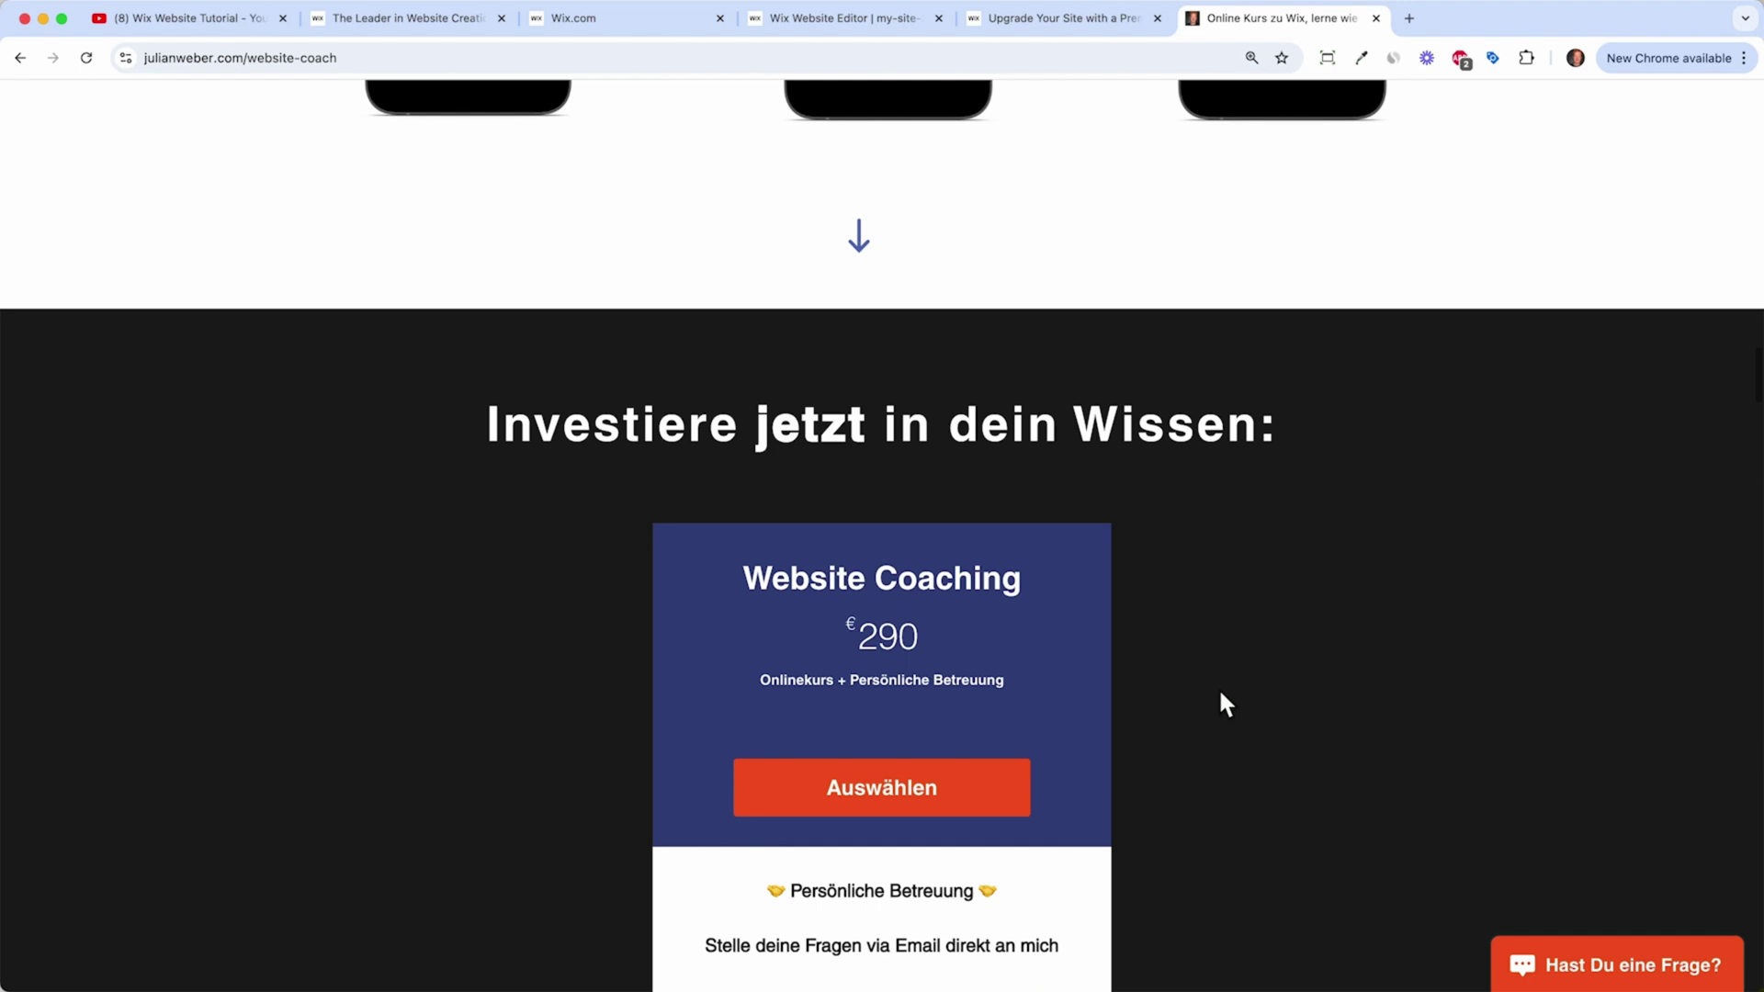
pyautogui.scroll(-16, 1059, 596)
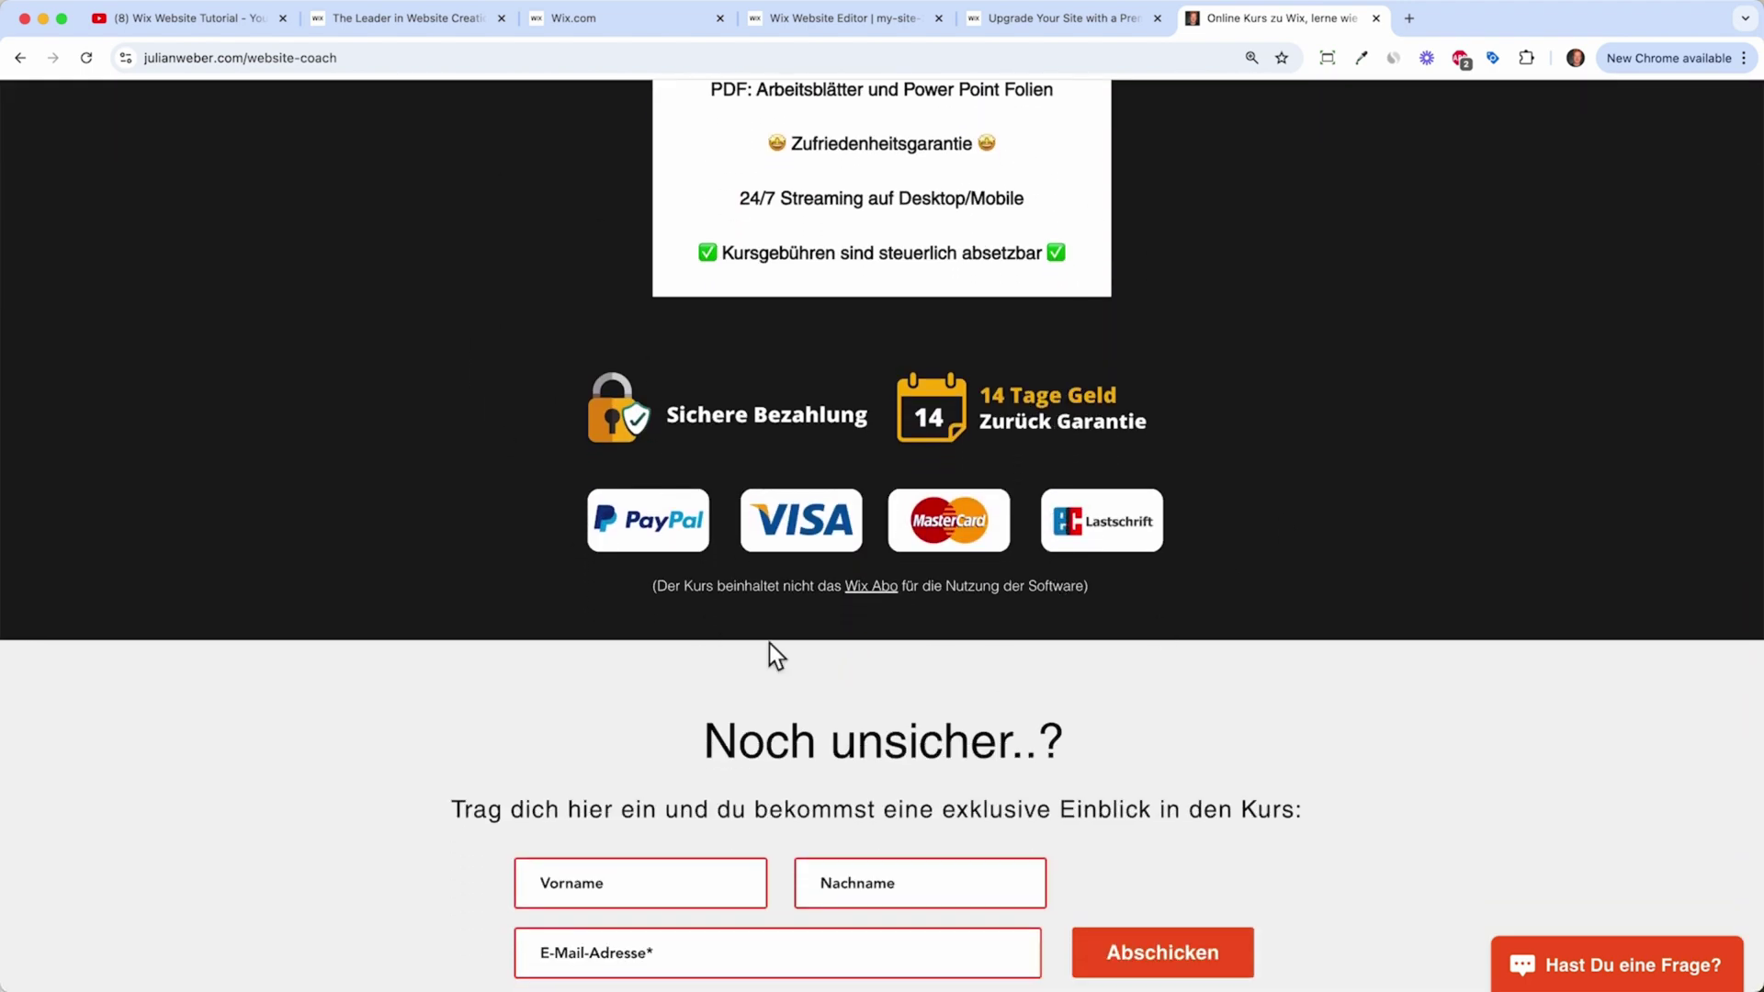
pyautogui.scroll(-5, 814, 797)
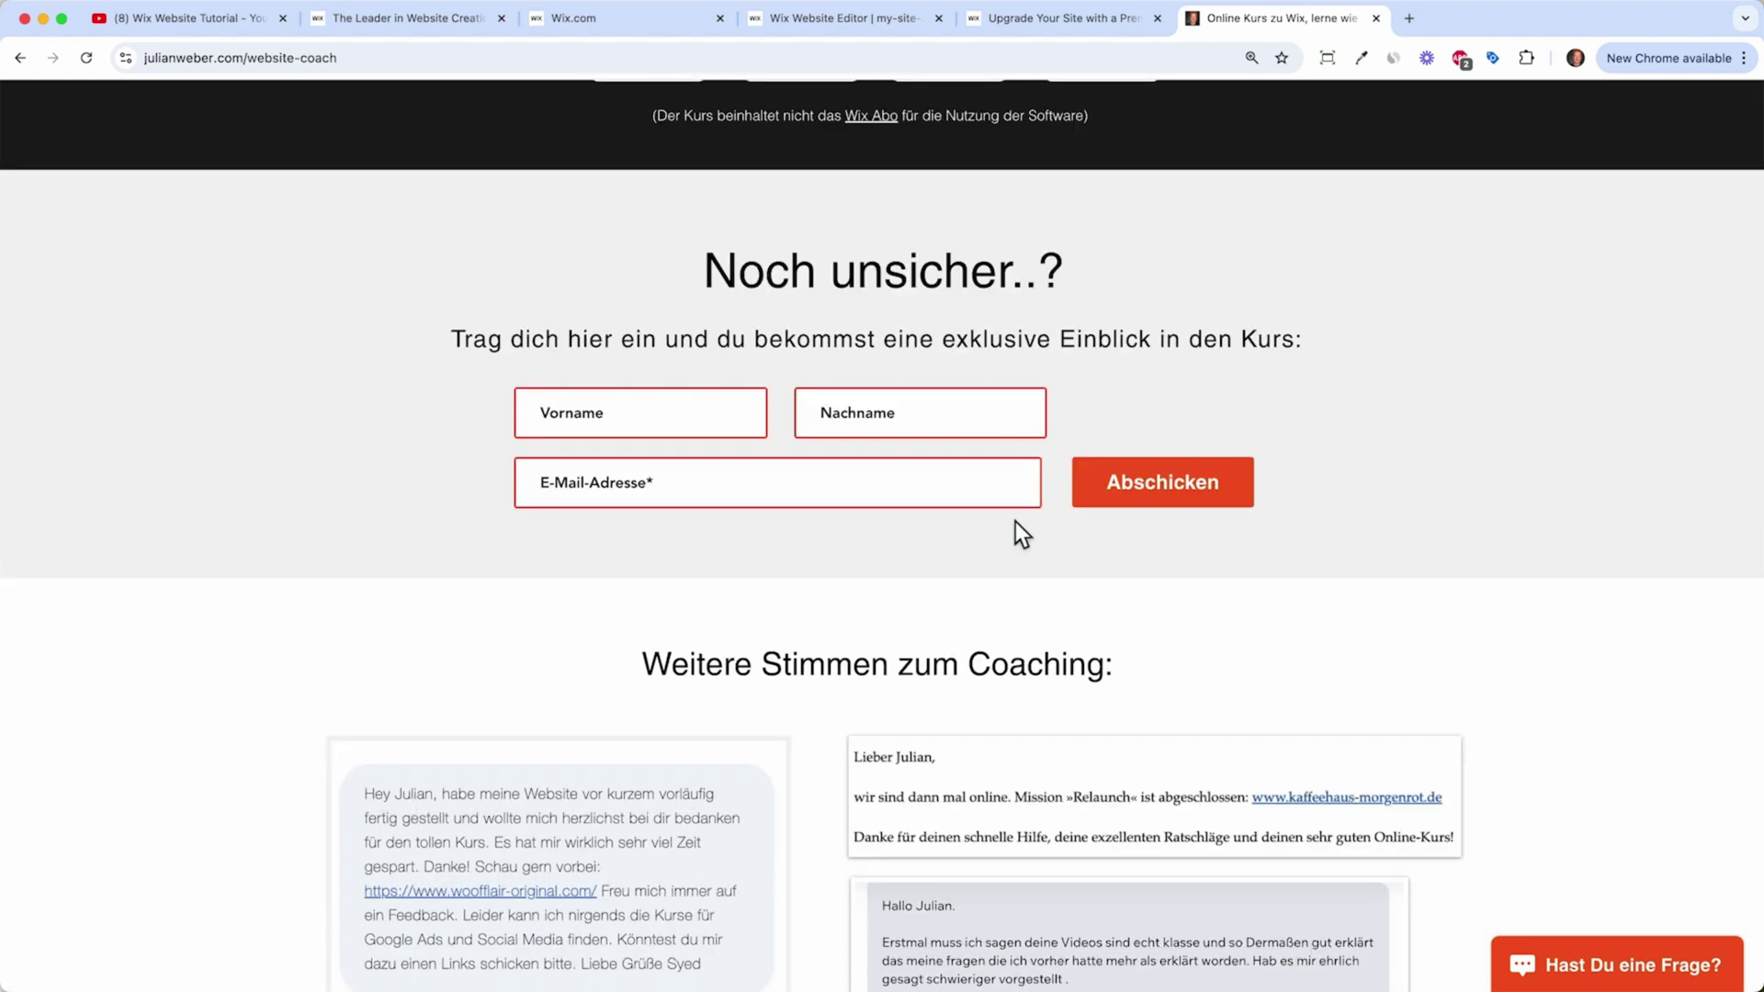
pyautogui.click(202, 17)
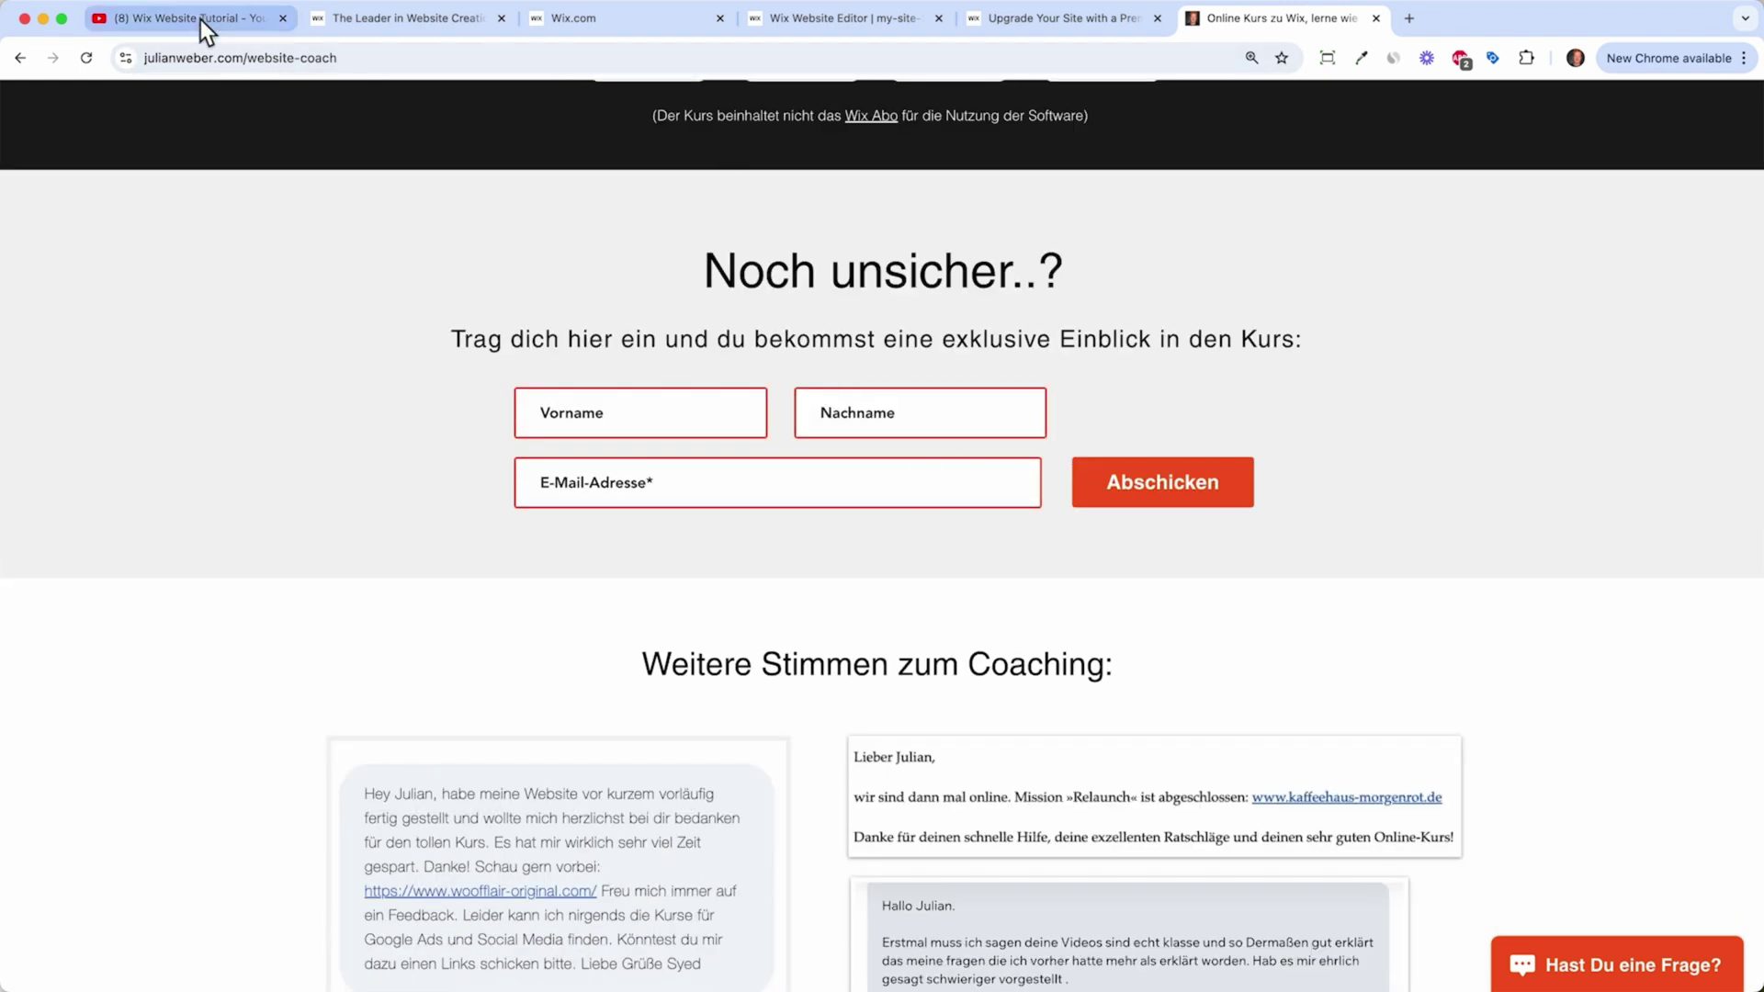